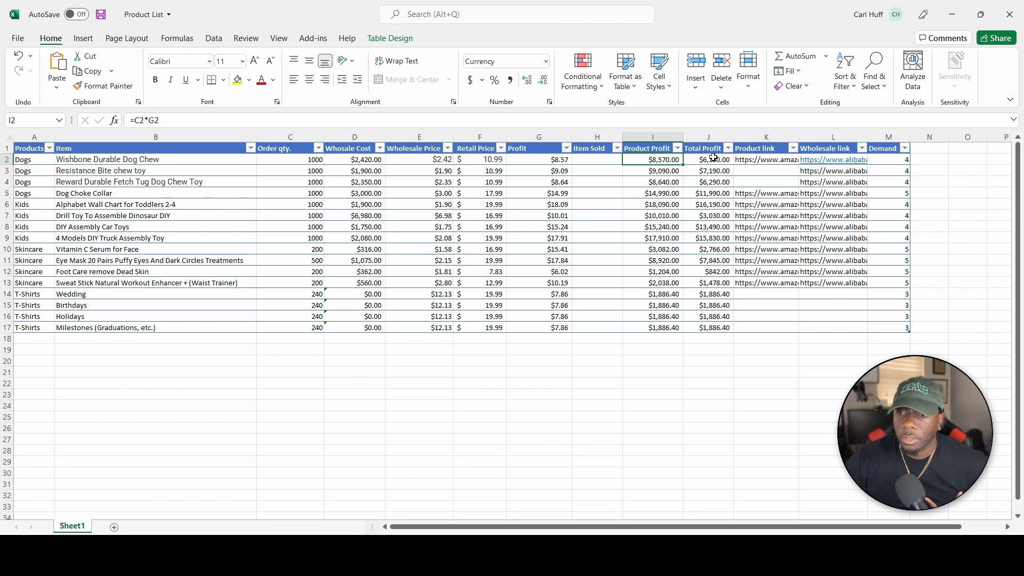
Convert the first product and wholesale link cells in columns K and L into clickable hyperlinks.
{"action": "left_click", "coordinate": [713, 159]}
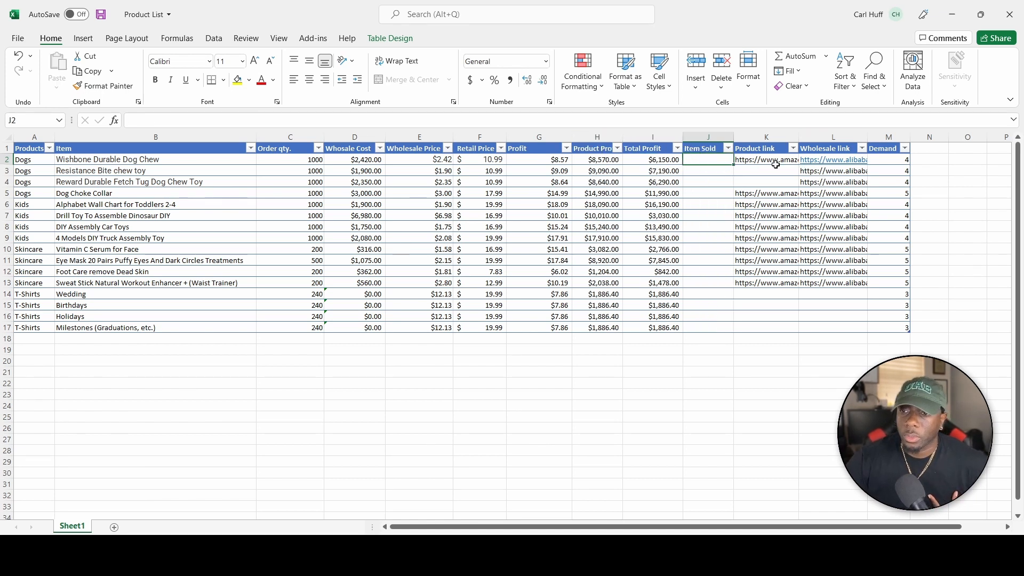
{"action": "left_click", "coordinate": [777, 162]}
{"action": "left_click", "coordinate": [832, 173]}
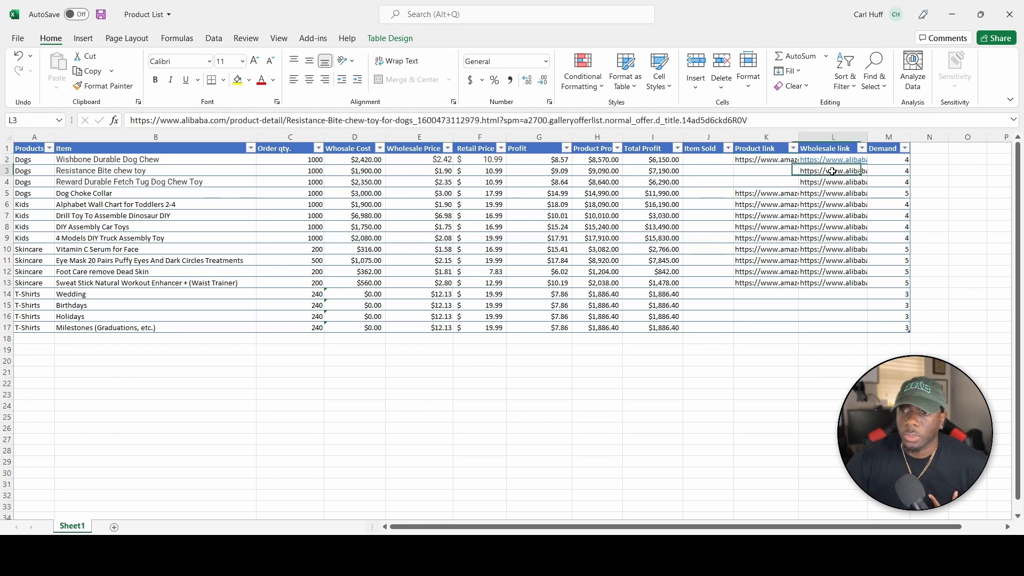
{"action": "left_click", "coordinate": [810, 121]}
{"action": "key", "text": "Return"}
{"action": "left_click", "coordinate": [810, 122]}
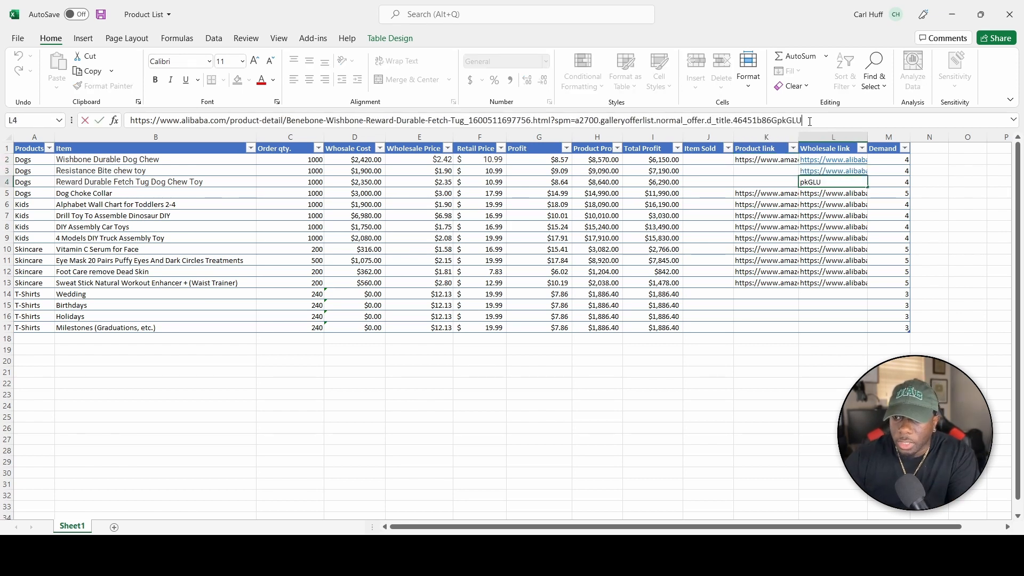
{"action": "key", "text": "Return"}
Convert the remaining wholesale link cells to hyperlinks and save the Product List workbook.
{"action": "left_click", "coordinate": [810, 121]}
{"action": "key", "text": "Return"}
{"action": "left_click", "coordinate": [810, 122]}
{"action": "key", "text": "Return"}
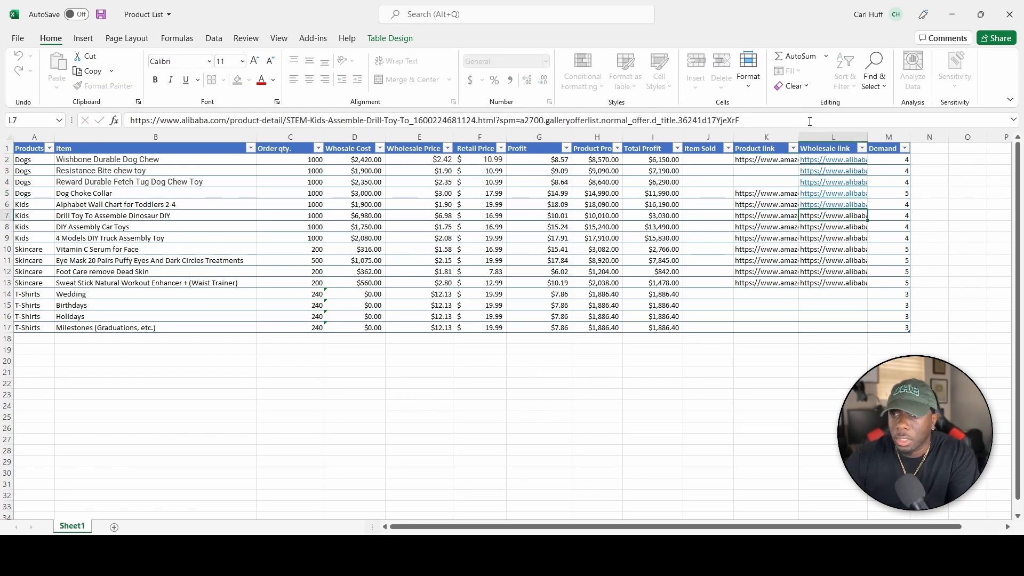
{"action": "key", "text": "Return"}
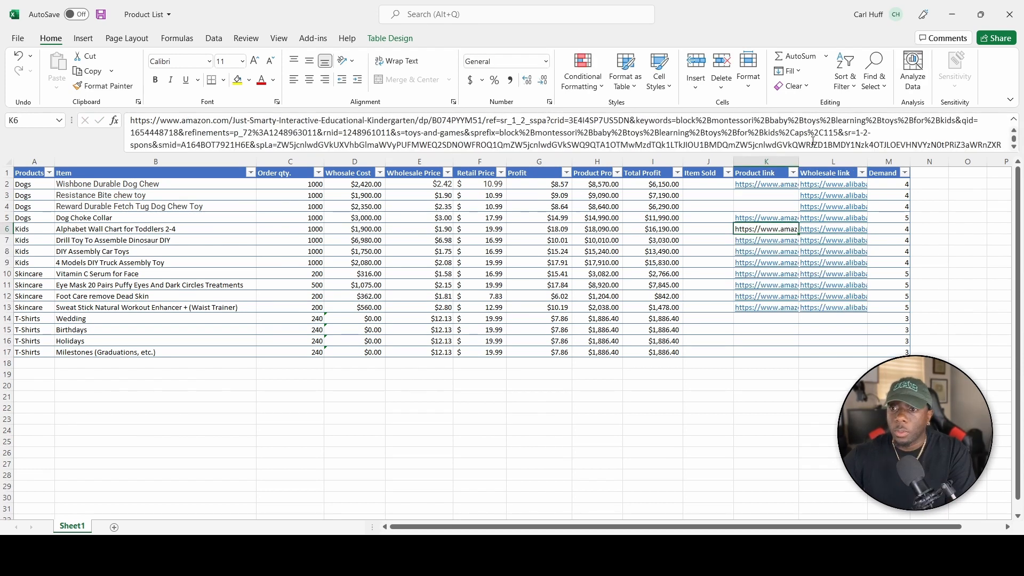
{"action": "key", "text": "Return"}
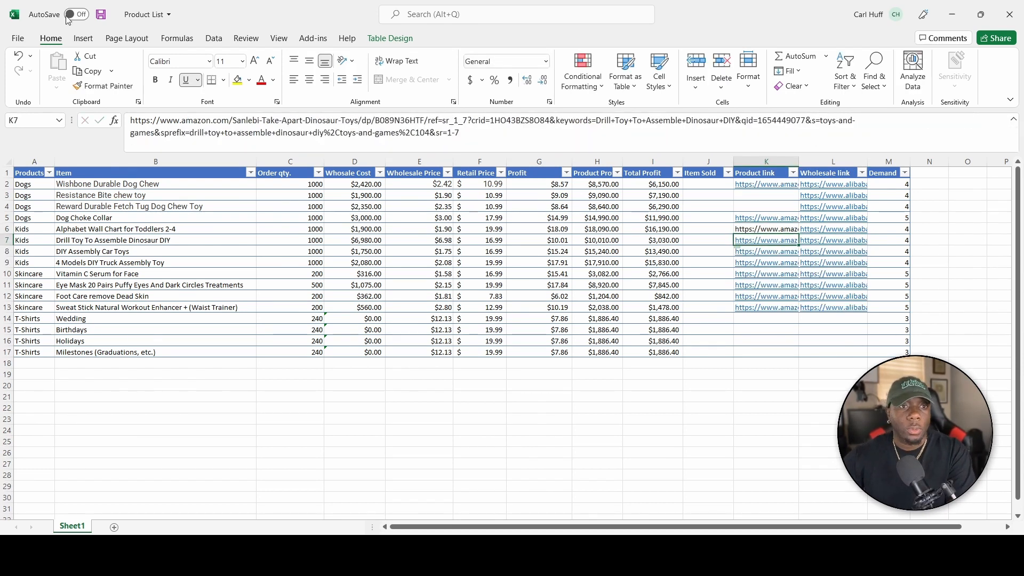
{"action": "left_click", "coordinate": [101, 15]}
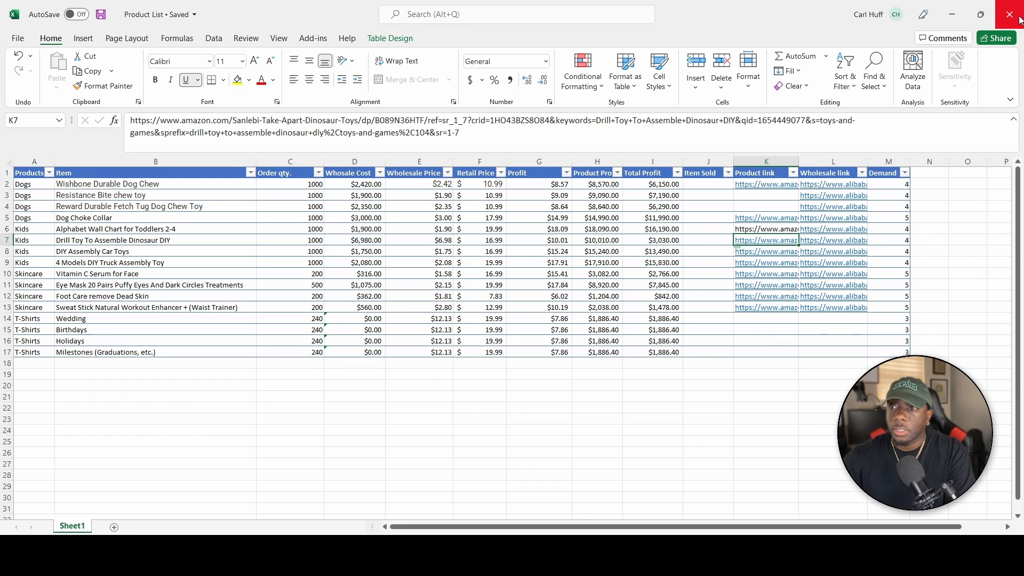
{"action": "left_click", "coordinate": [951, 14]}
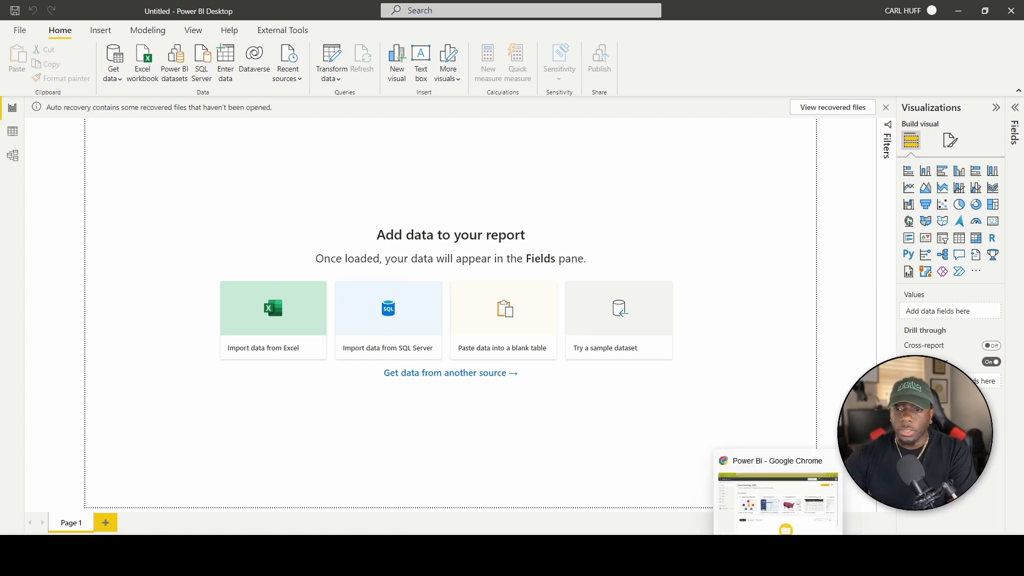
Dismiss the geography-sharing notification in Power BI Service and show the empty Workspaces list.
{"action": "left_click", "coordinate": [778, 563]}
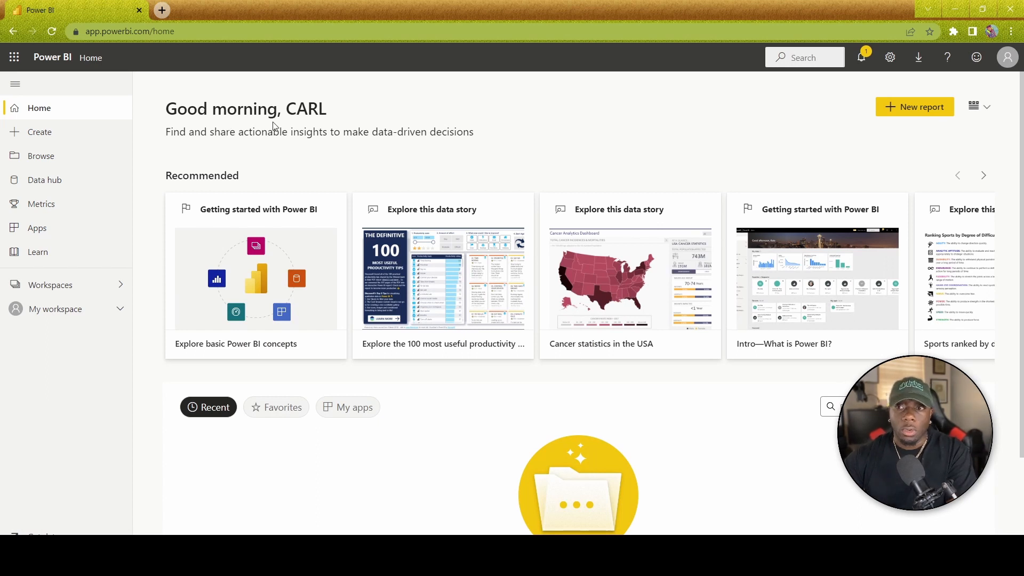
{"action": "left_click", "coordinate": [863, 59]}
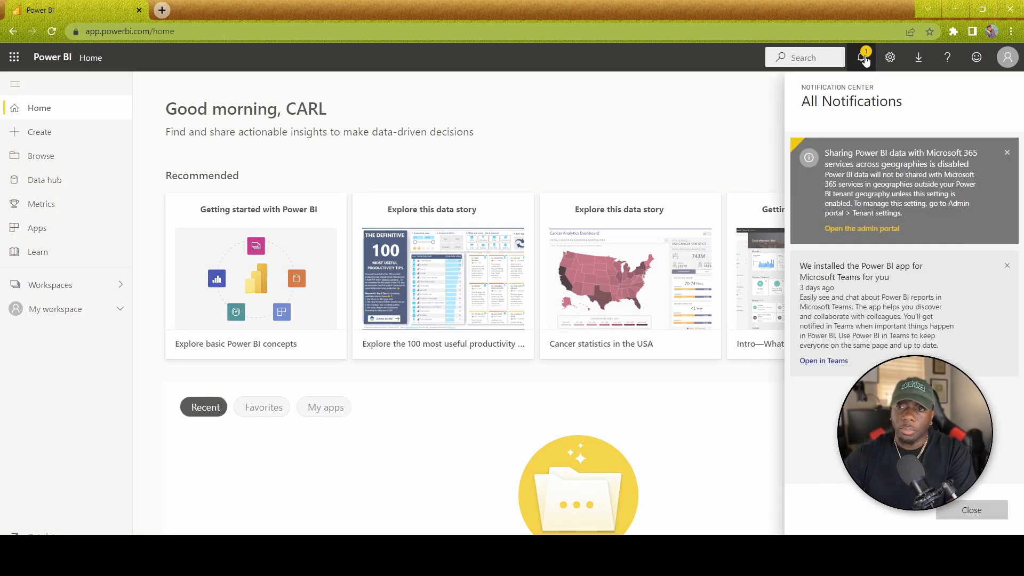
{"action": "left_click", "coordinate": [1007, 155]}
{"action": "left_click", "coordinate": [715, 127]}
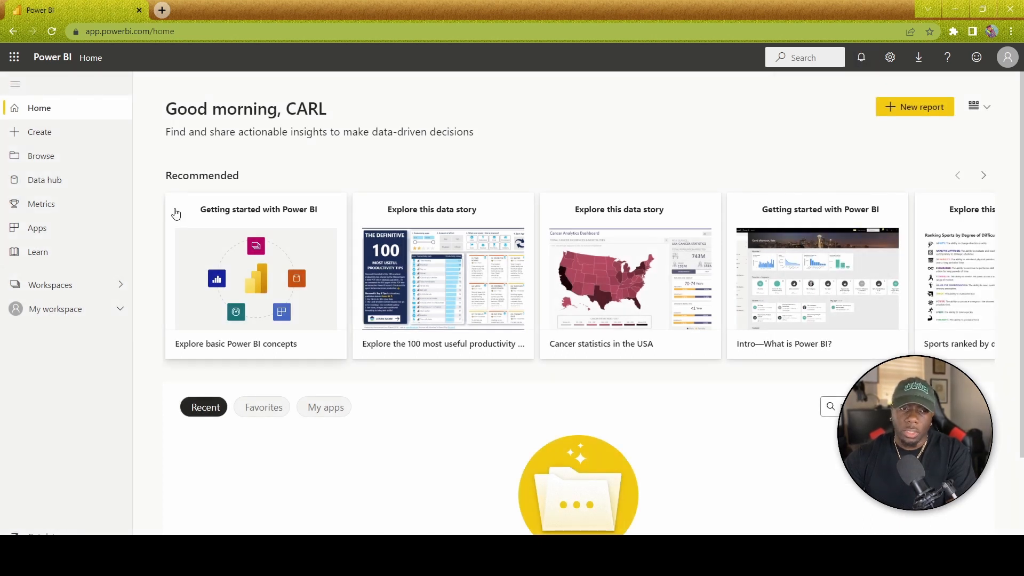
{"action": "left_click", "coordinate": [118, 315]}
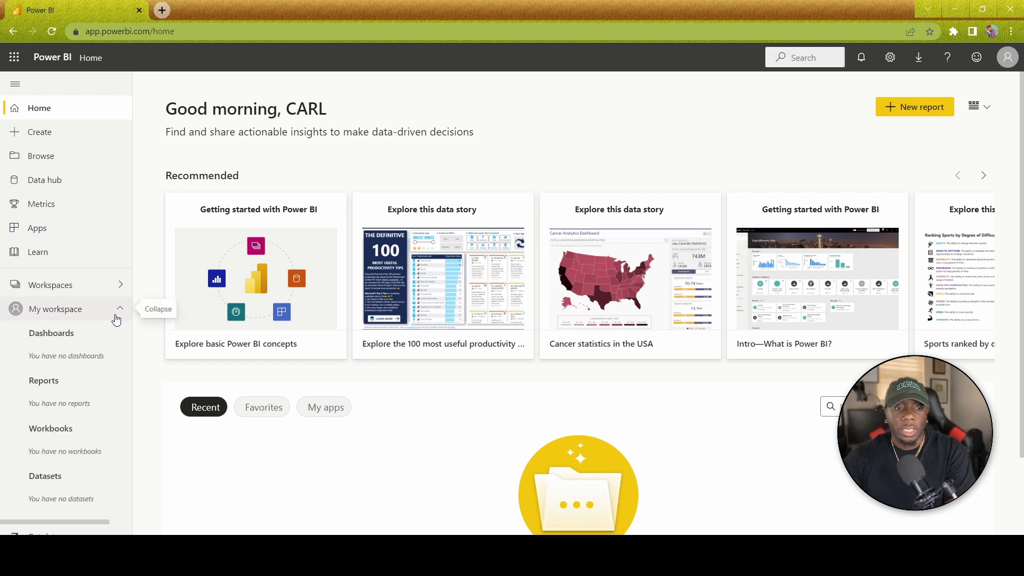
{"action": "left_click", "coordinate": [120, 285]}
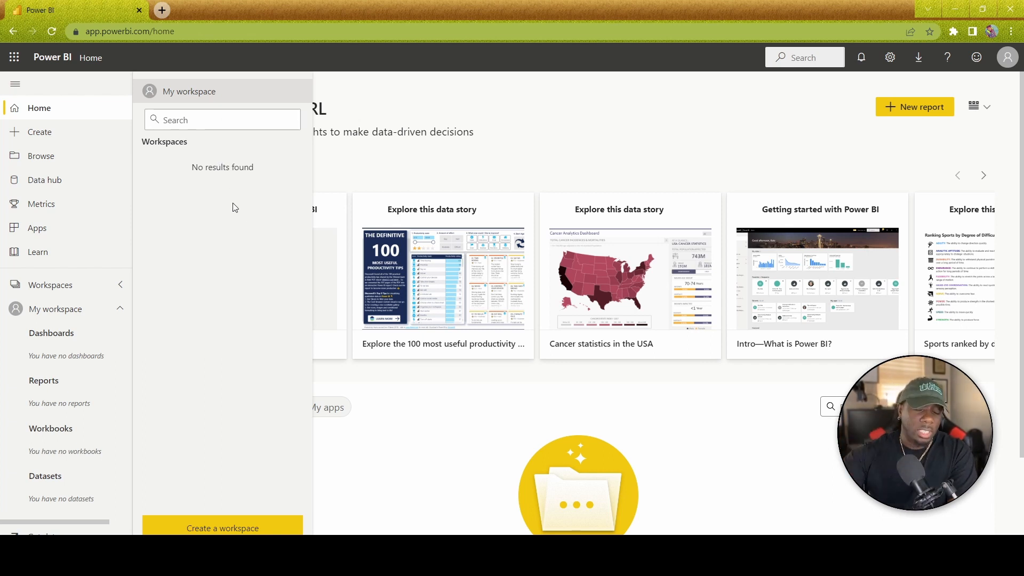
Dismiss the Upgrade to Power BI Pro prompt, reload the page, and choose Create a workspace.
{"action": "left_click", "coordinate": [221, 528]}
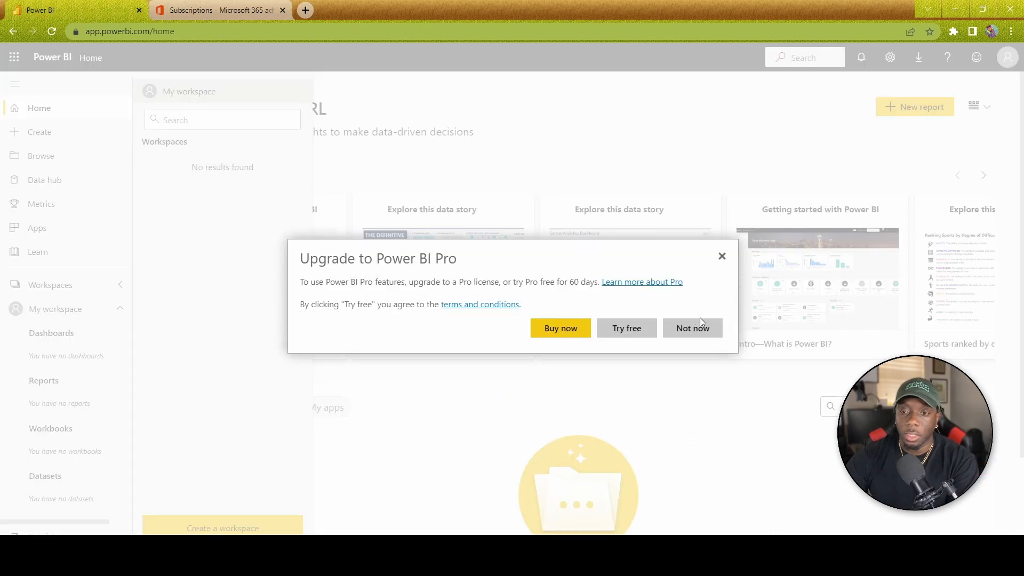
{"action": "left_click", "coordinate": [722, 257]}
{"action": "left_click", "coordinate": [490, 28]}
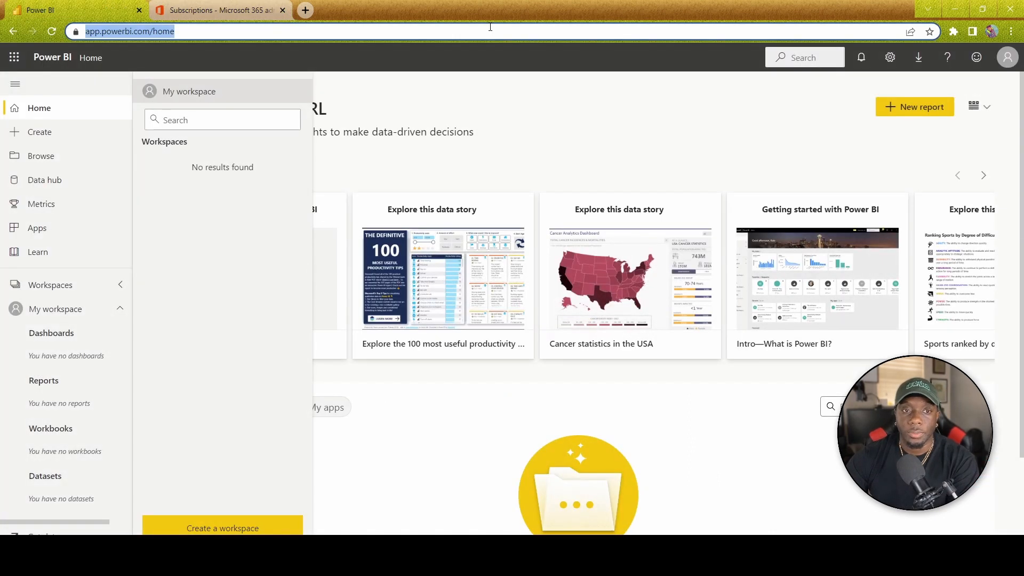
{"action": "key", "text": "Return"}
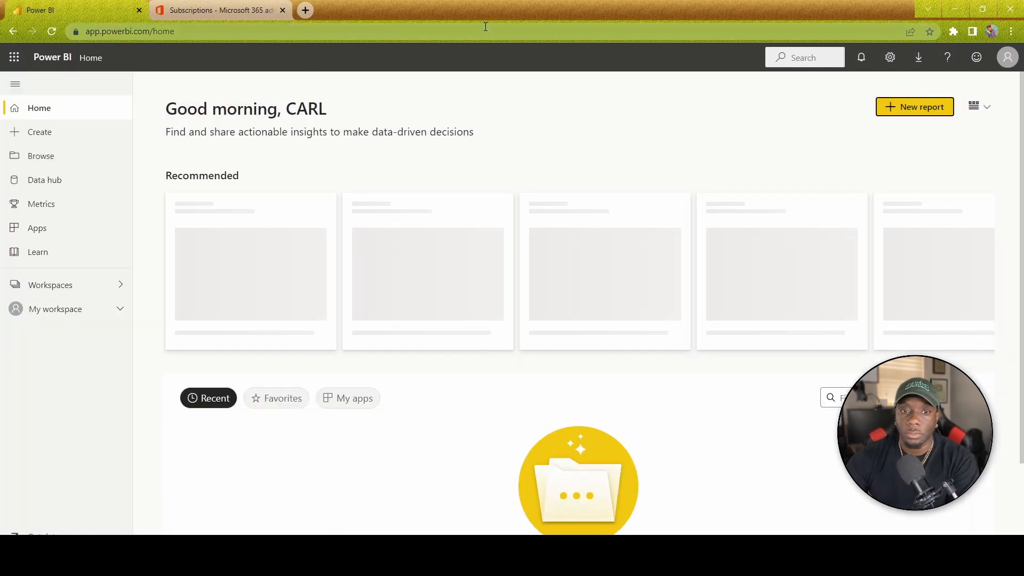
{"action": "left_click", "coordinate": [118, 293]}
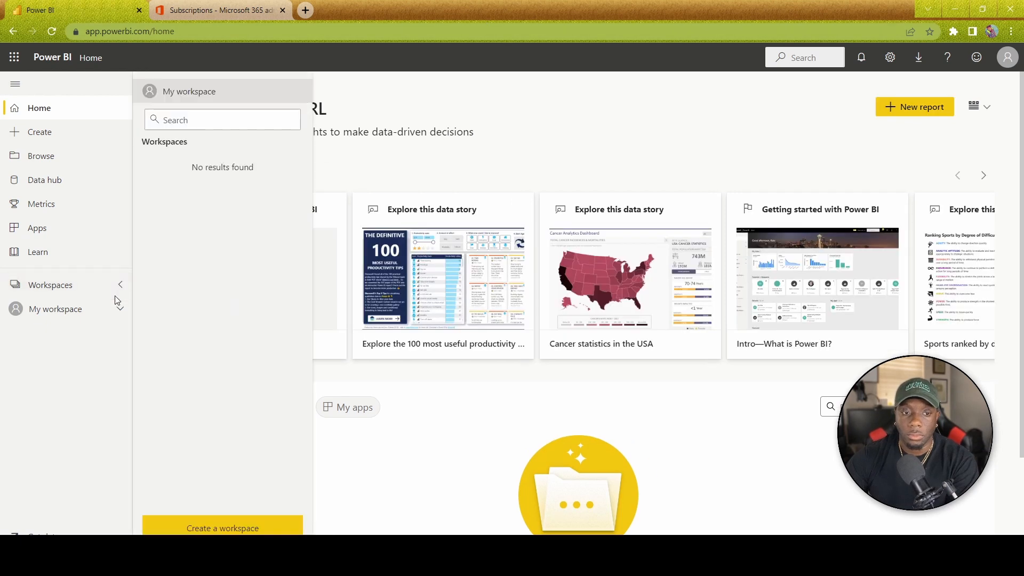
{"action": "left_click", "coordinate": [223, 528]}
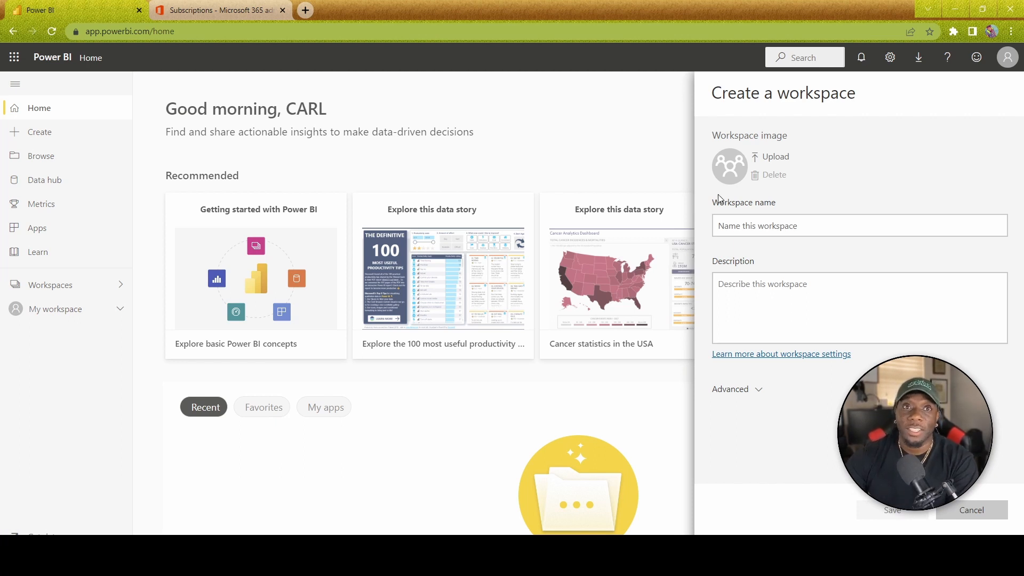
Create a workspace named 'Product List' with the description 'FBA and Shopify'.
{"action": "left_click", "coordinate": [778, 225]}
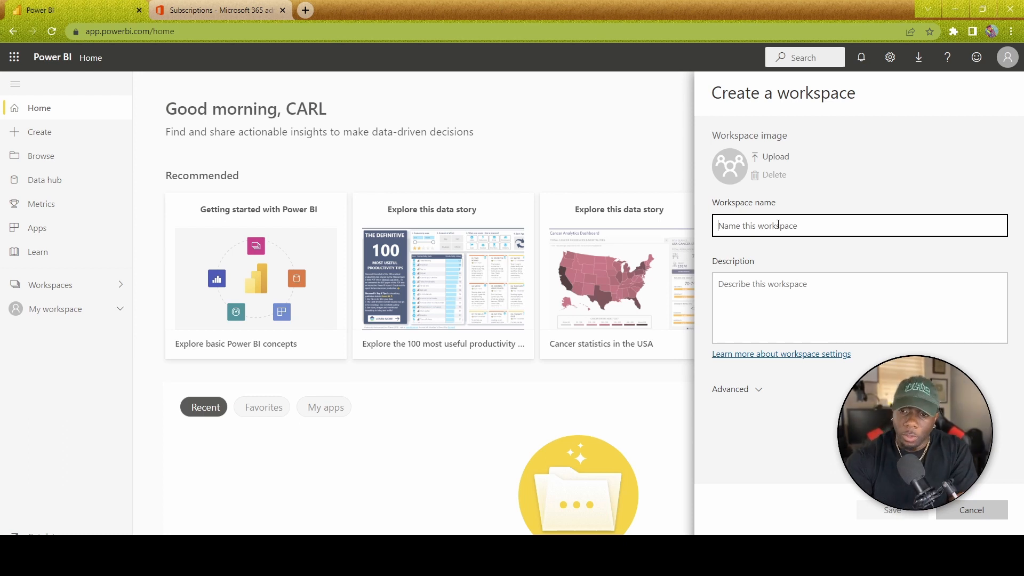
{"action": "type", "text": "Product List"}
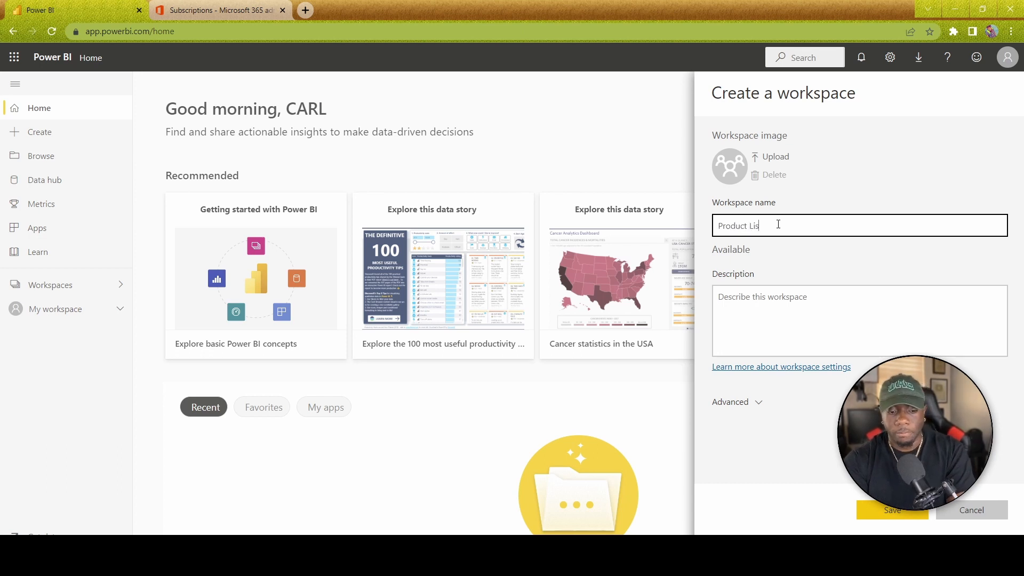
{"action": "left_click", "coordinate": [774, 312]}
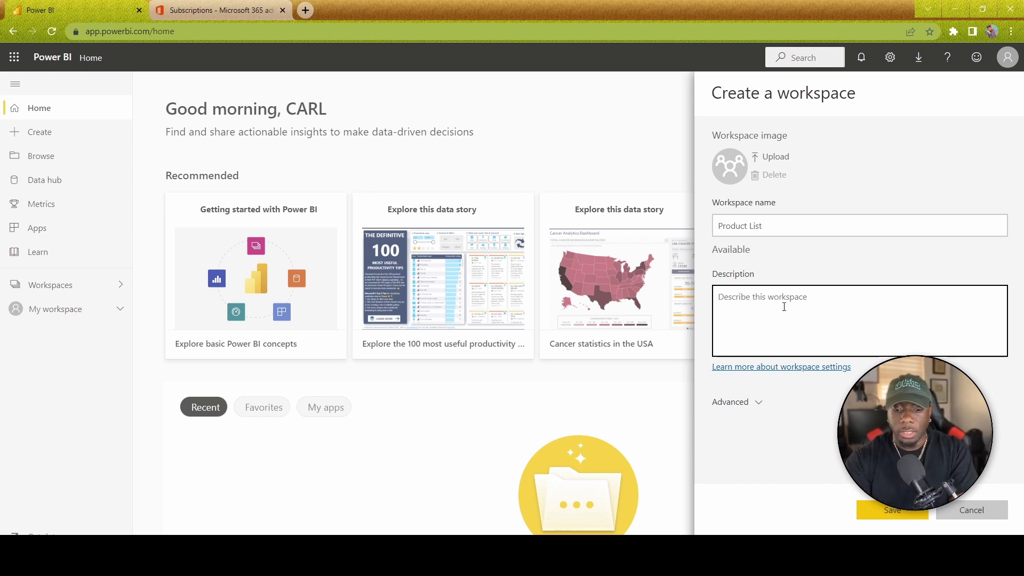
{"action": "type", "text": "d"}
{"action": "key", "text": "BackSpace"}
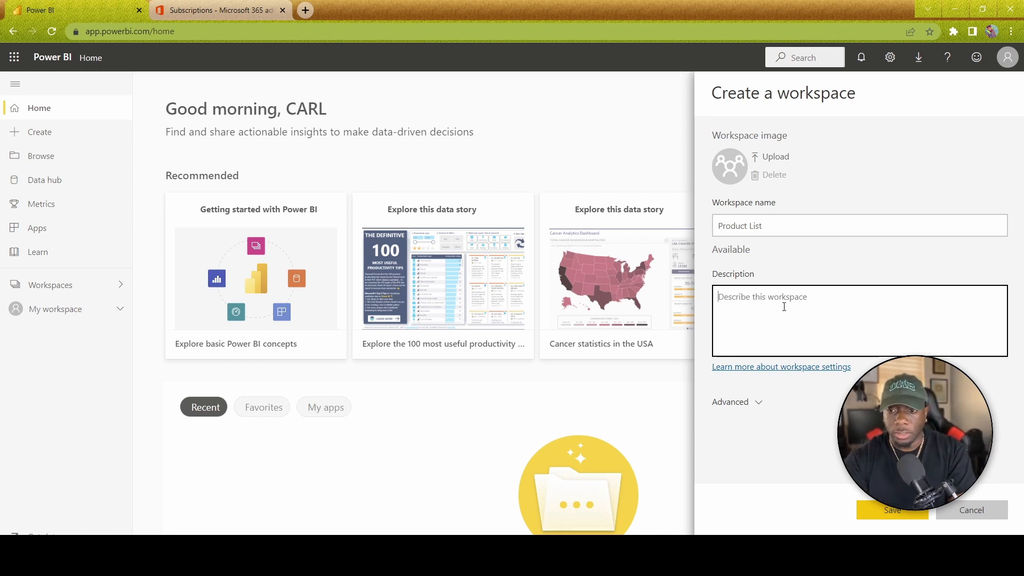
{"action": "type", "text": "FBA and"}
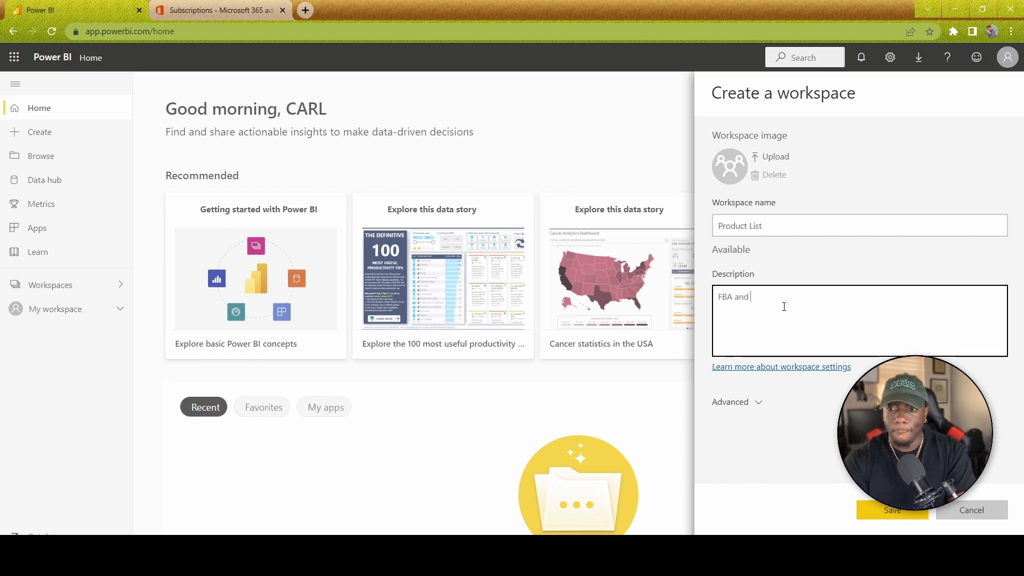
{"action": "type", "text": " Sho"}
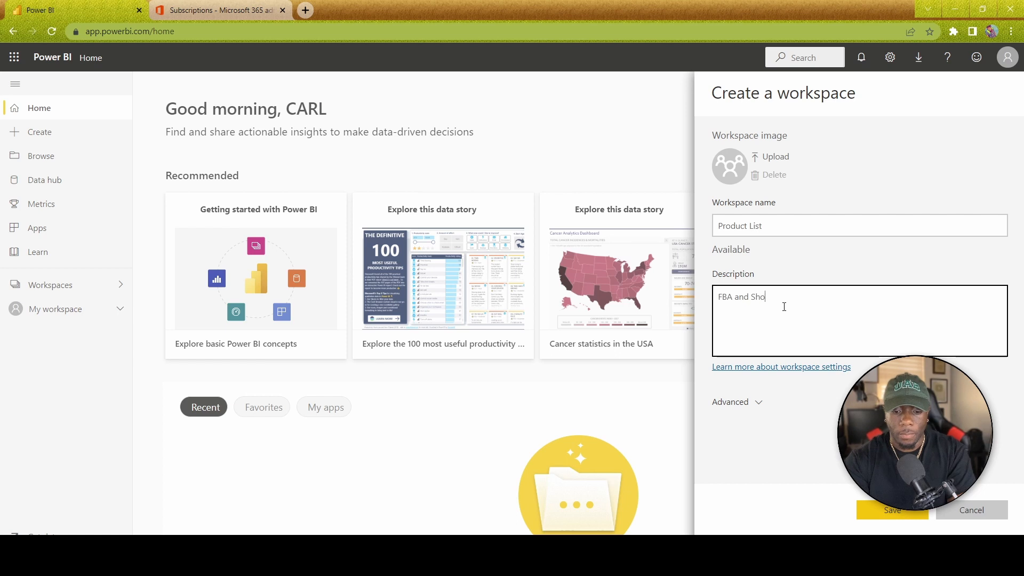
{"action": "type", "text": "pi"}
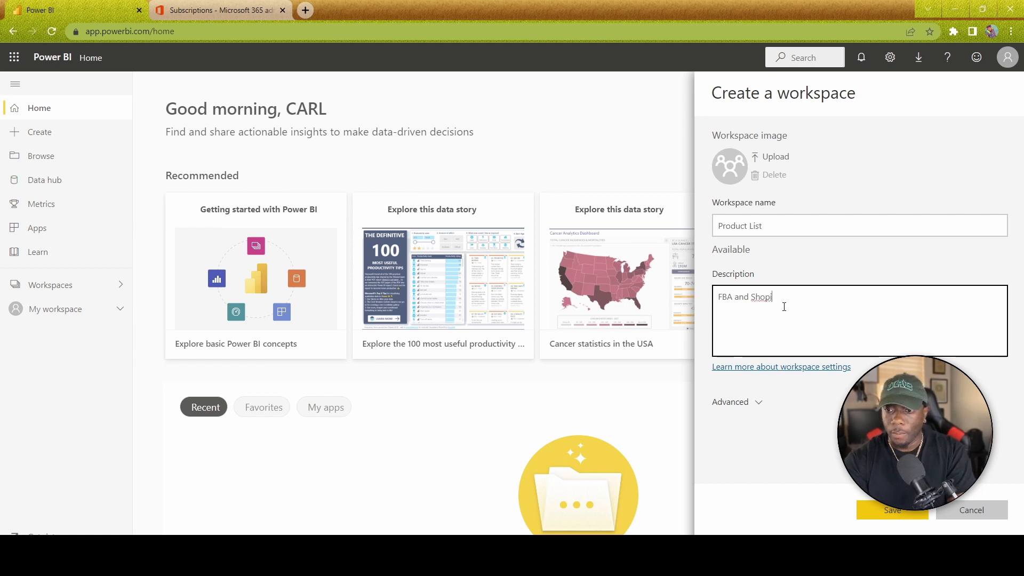
{"action": "type", "text": "fy"}
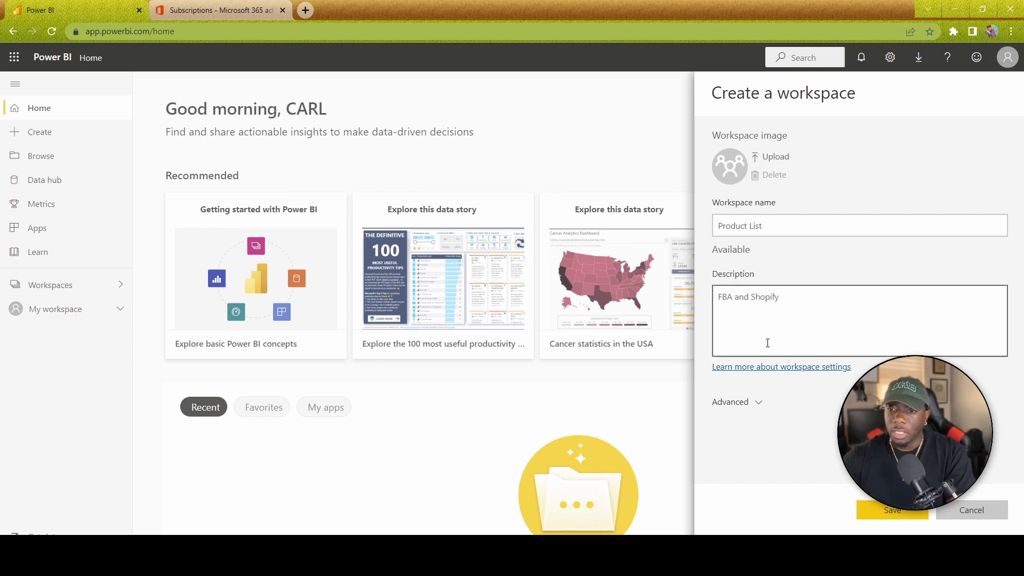
{"action": "left_click", "coordinate": [880, 513]}
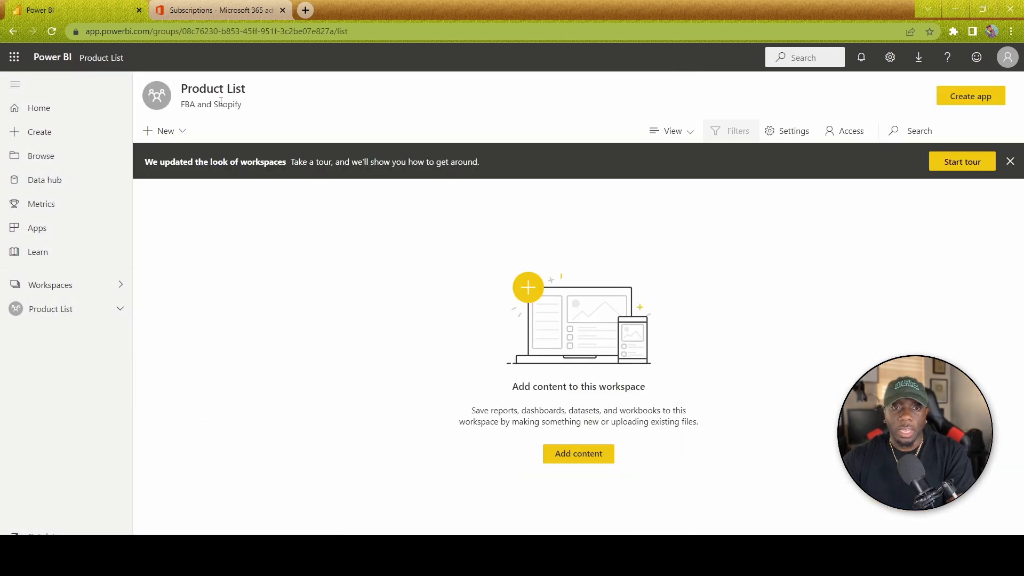
{"action": "left_click", "coordinate": [181, 133]}
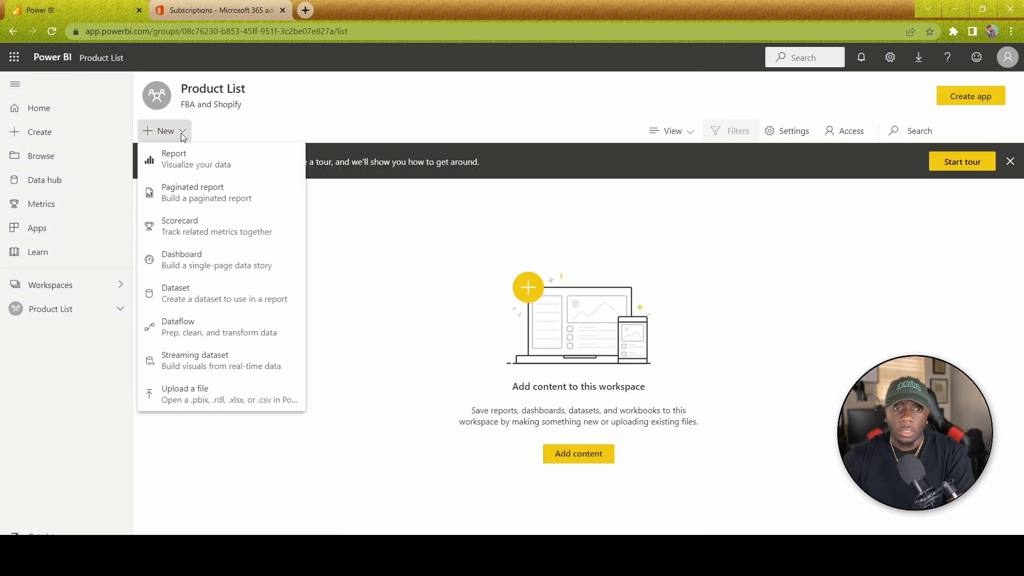
{"action": "left_click", "coordinate": [180, 133]}
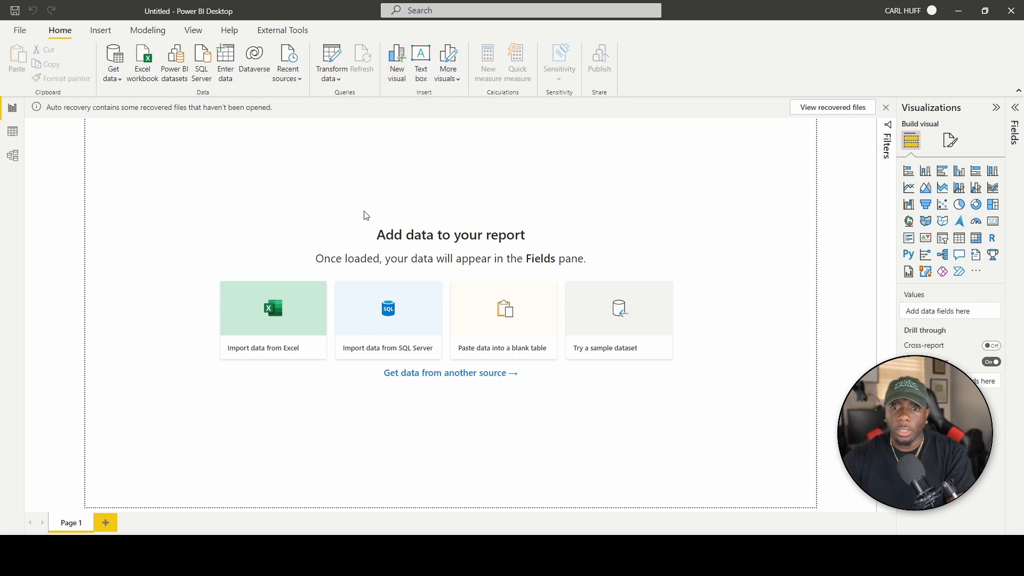
Use Get data > Excel workbook to open Product List.xlsx in the Navigator.
{"action": "left_click", "coordinate": [19, 31]}
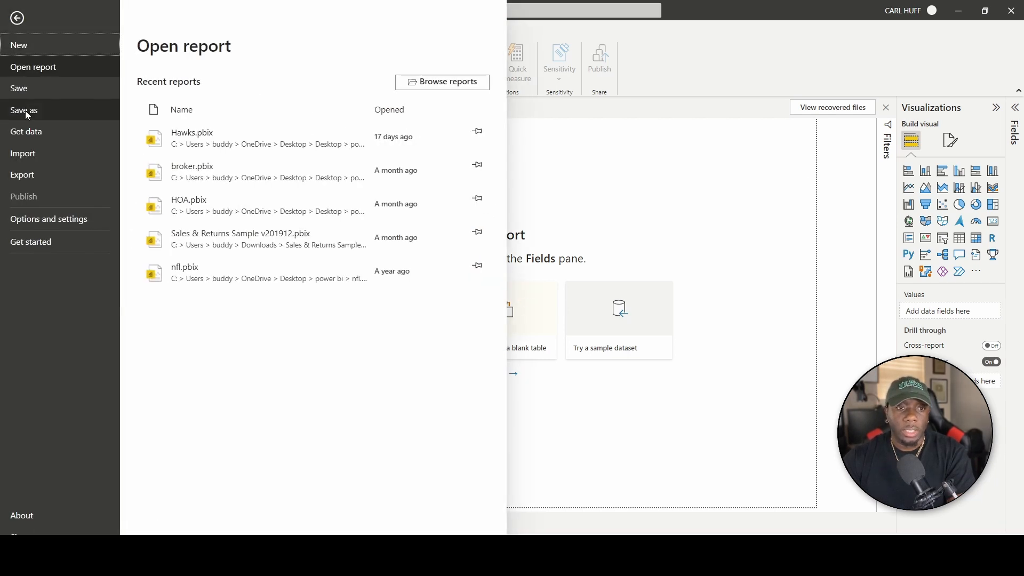
{"action": "key", "text": "Escape"}
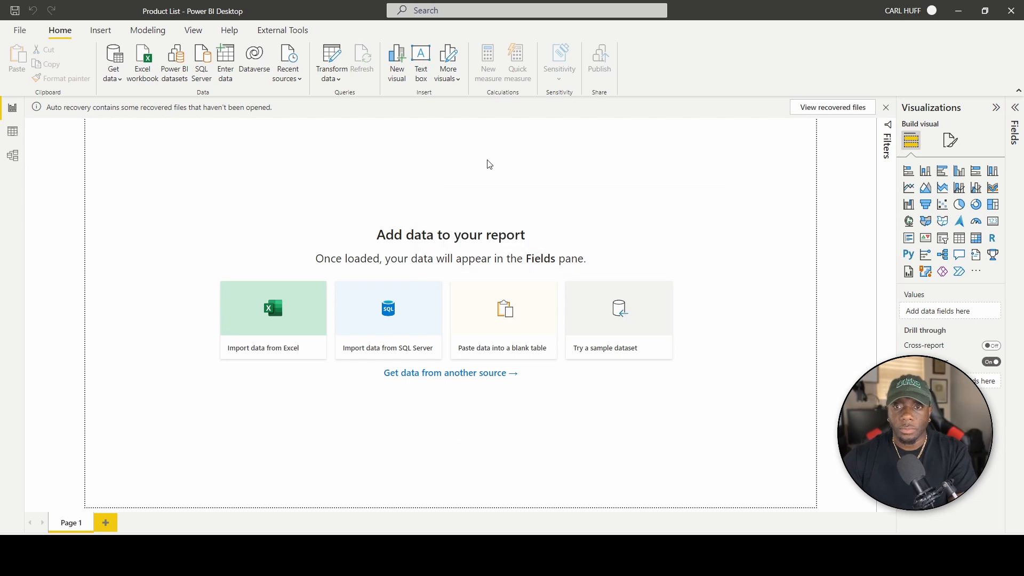
{"action": "left_click", "coordinate": [113, 82]}
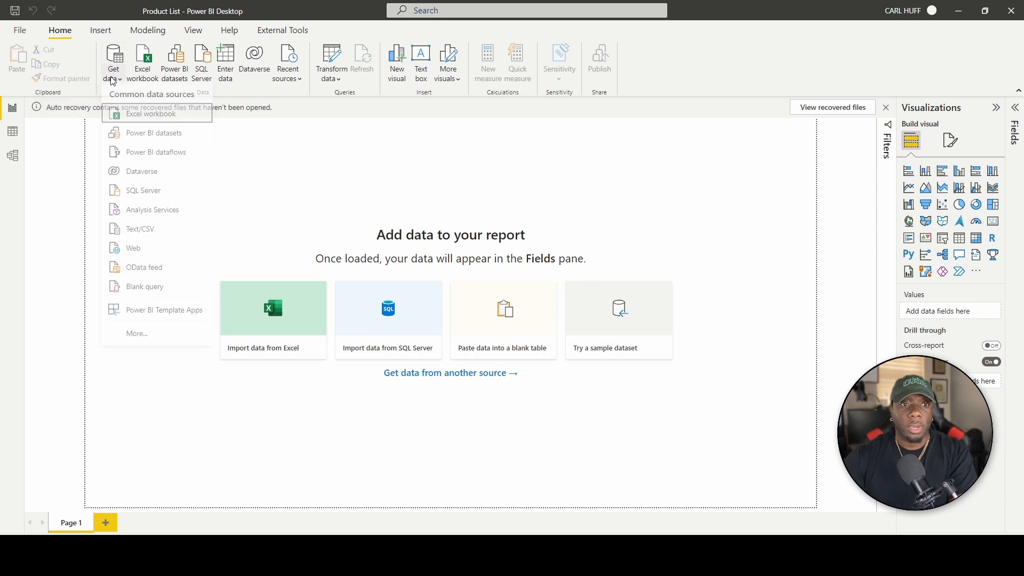
{"action": "left_click", "coordinate": [158, 120]}
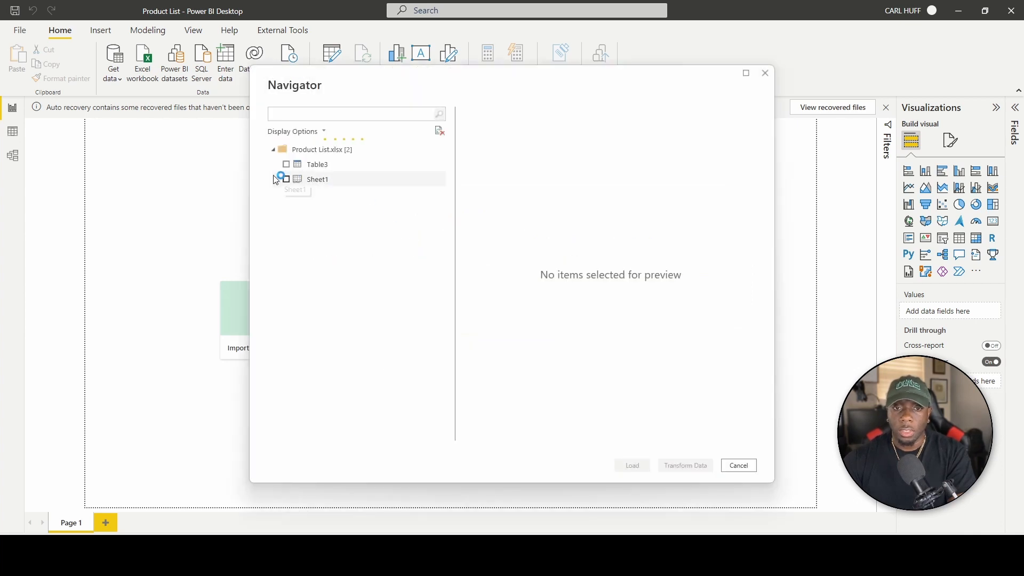
Tick Table3 in the Navigator, pass through Power Query Editor, and apply changes to load it.
{"action": "left_click", "coordinate": [308, 167]}
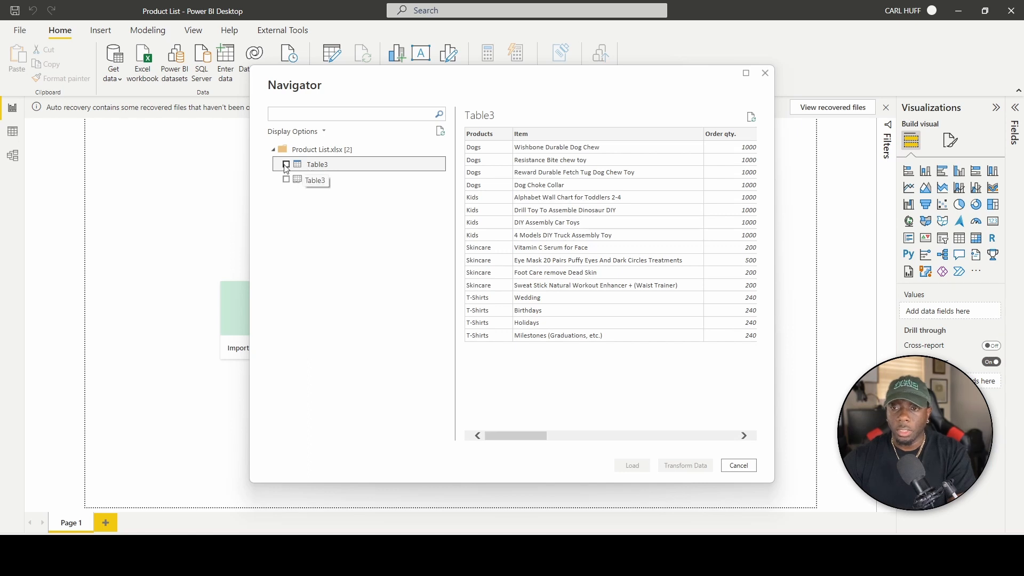
{"action": "left_click", "coordinate": [296, 183]}
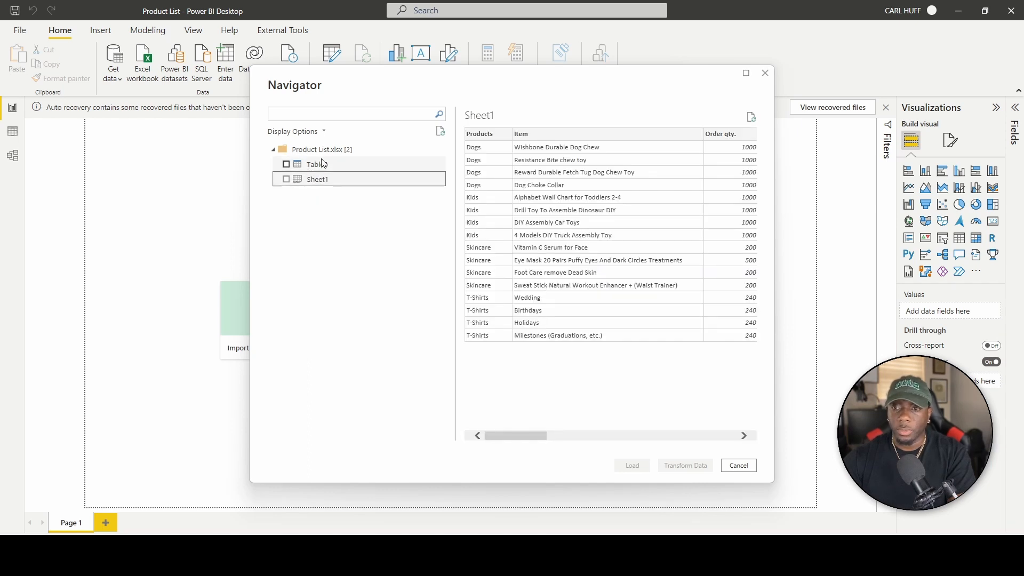
{"action": "left_click", "coordinate": [287, 165]}
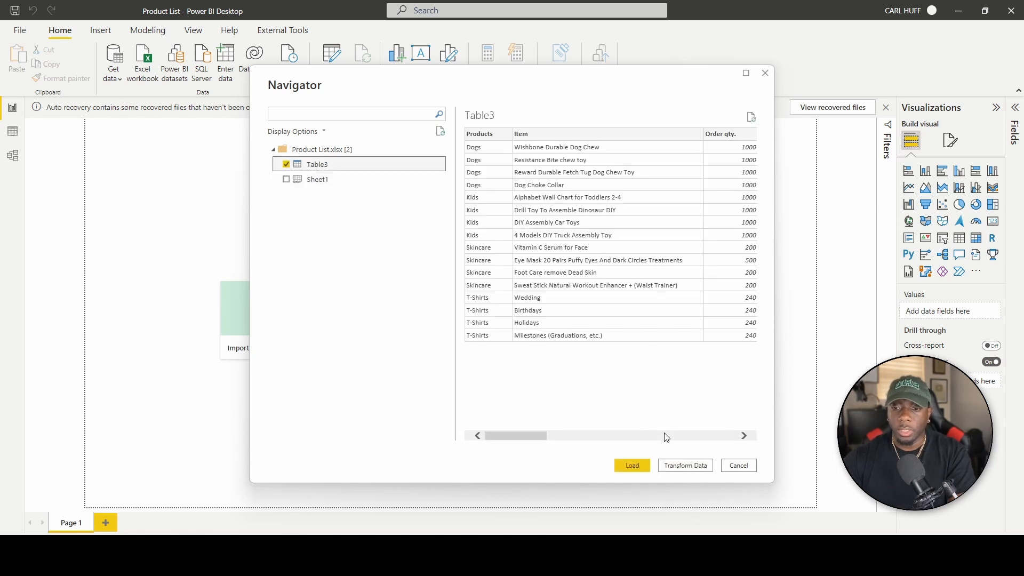
{"action": "left_click", "coordinate": [686, 465]}
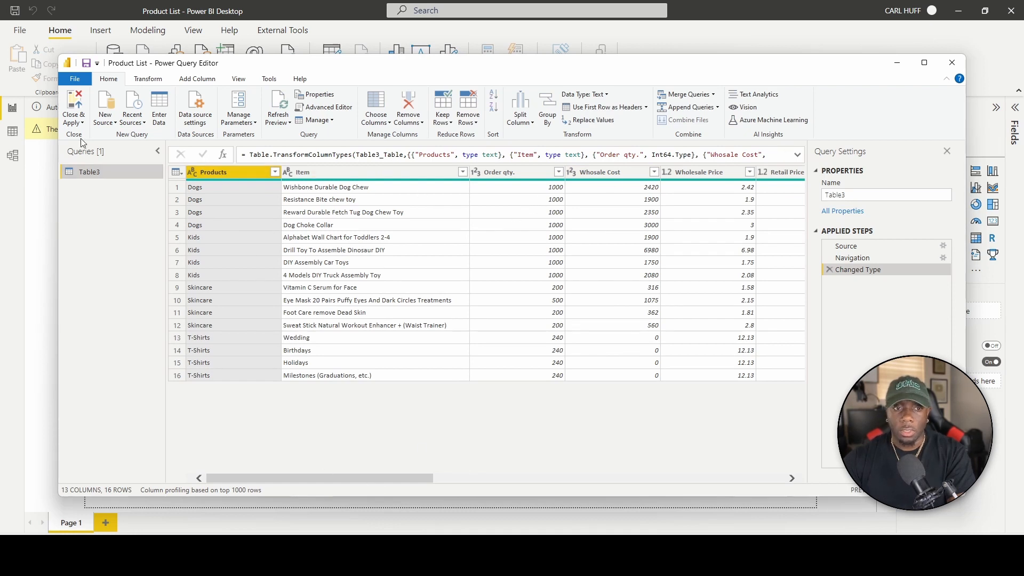
{"action": "left_click", "coordinate": [75, 99]}
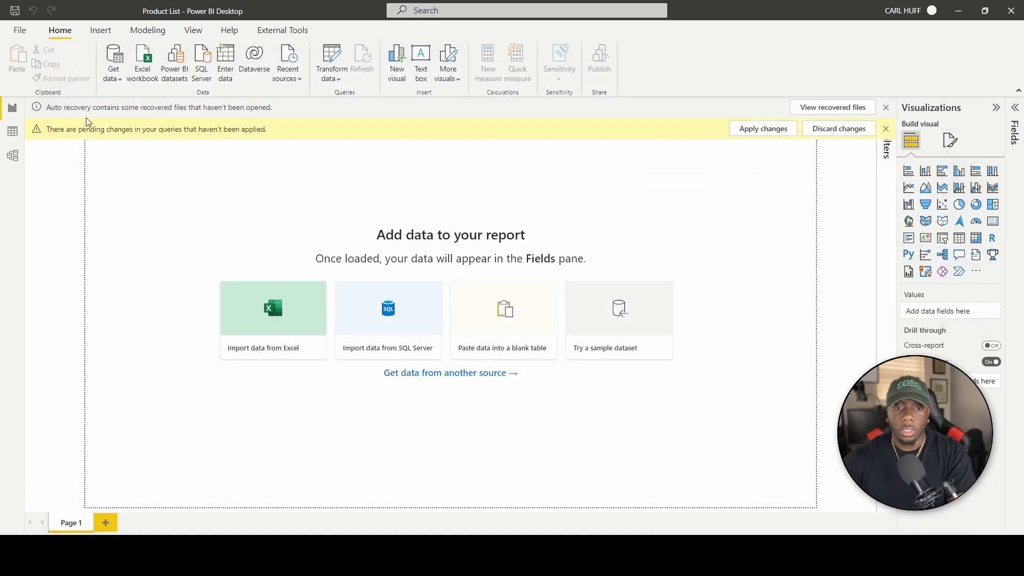
{"action": "left_click", "coordinate": [774, 128]}
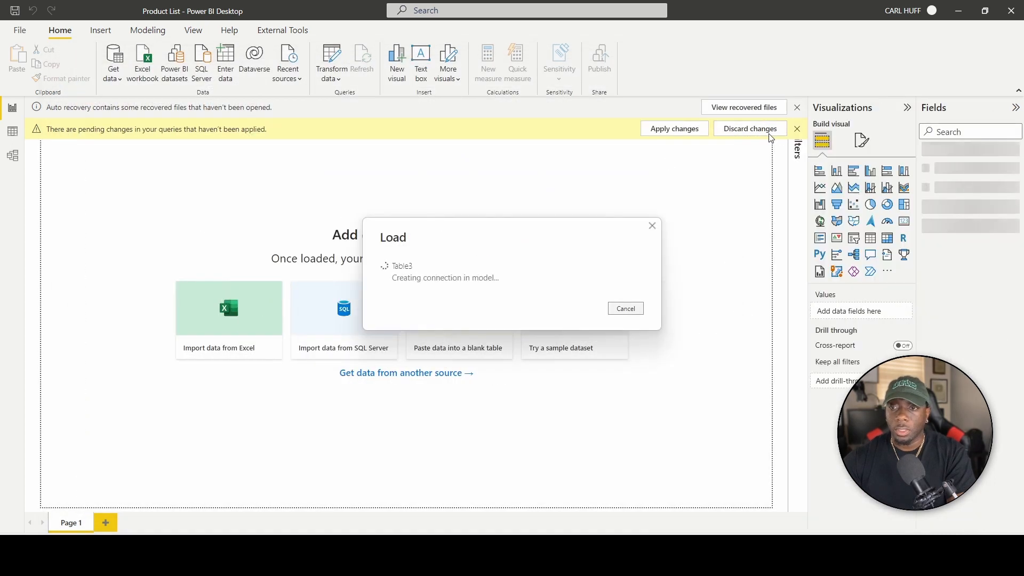
Rename the Table3 query to 'Product List' in Power Query and Close & Apply.
{"action": "left_click", "coordinate": [1017, 153]}
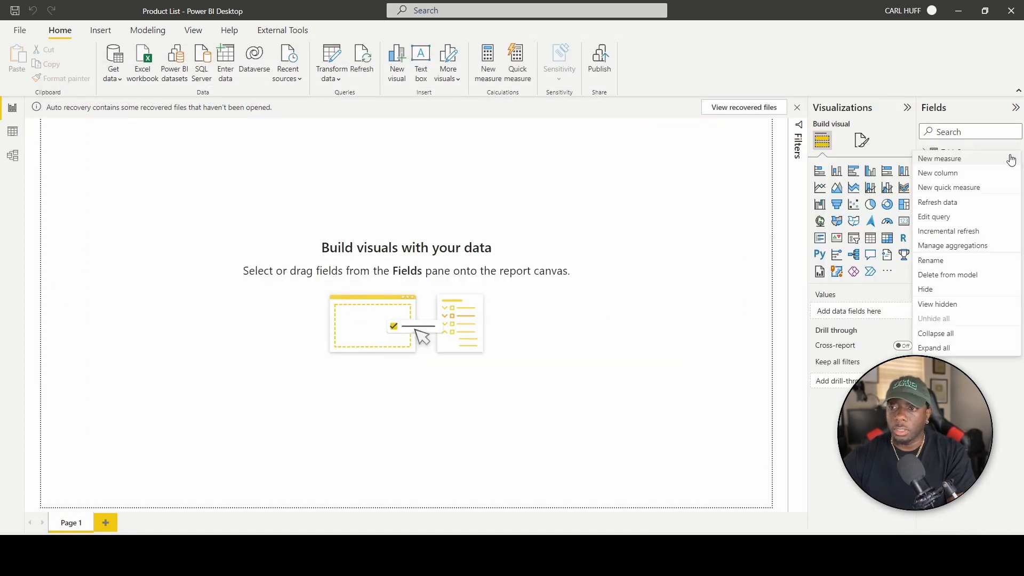
{"action": "left_click", "coordinate": [940, 218]}
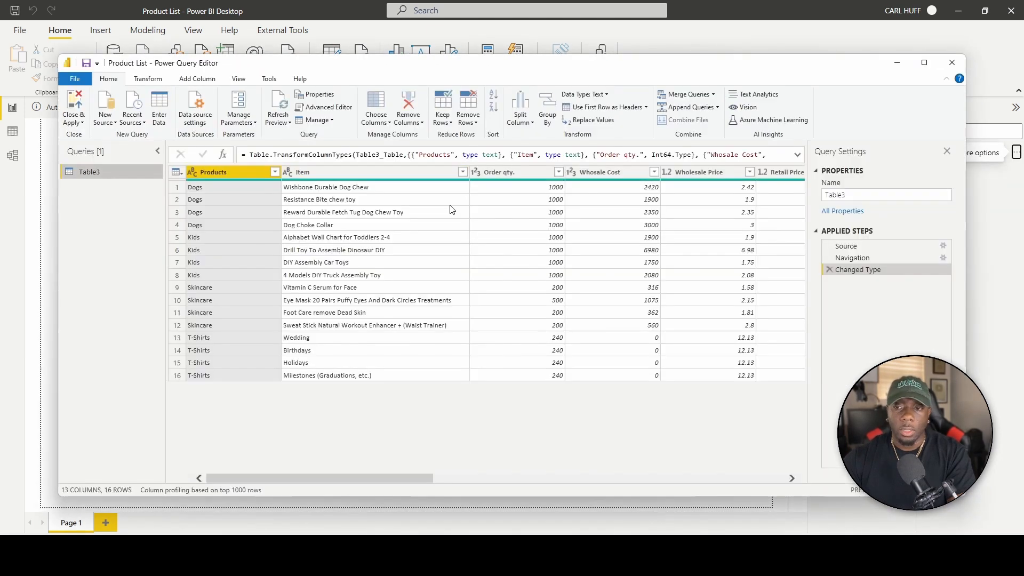
{"action": "double_click", "coordinate": [873, 195]}
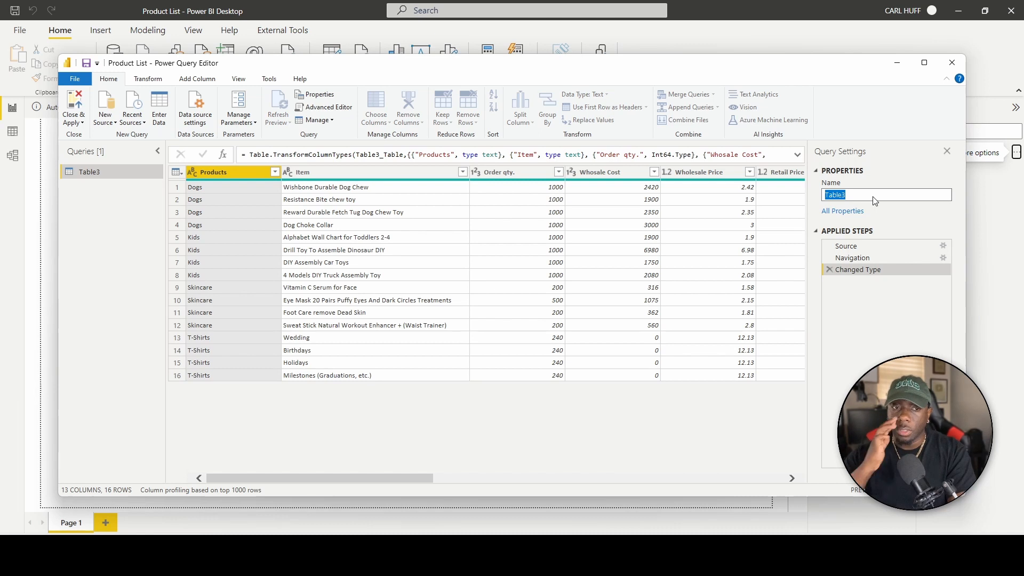
{"action": "type", "text": "Product List"}
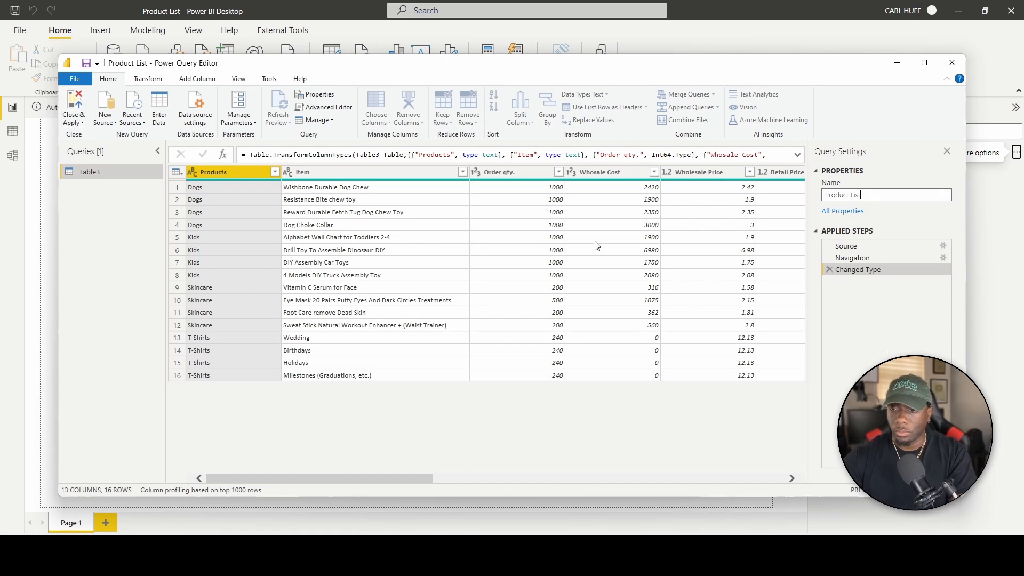
{"action": "key", "text": "Return"}
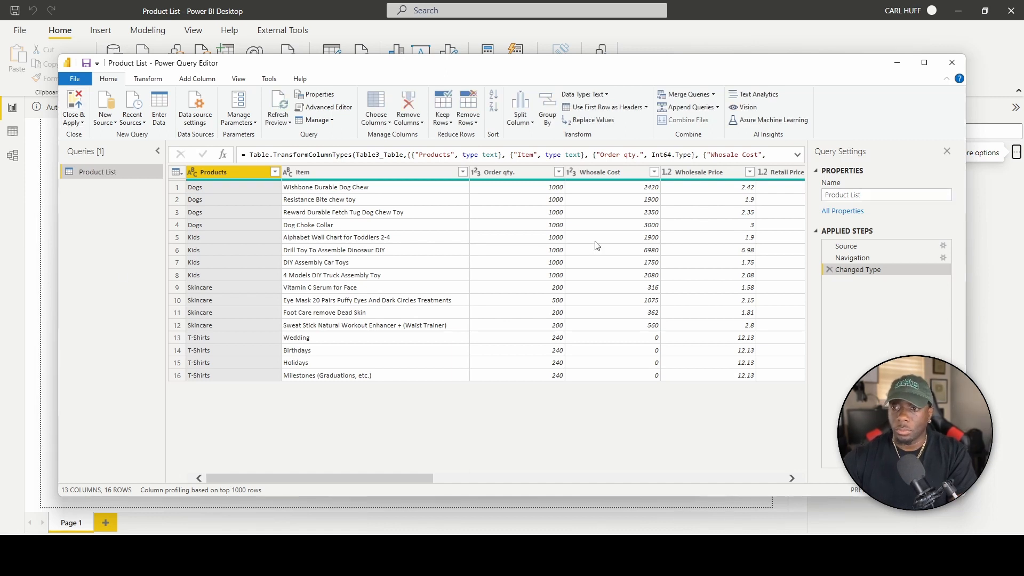
{"action": "left_click", "coordinate": [75, 102]}
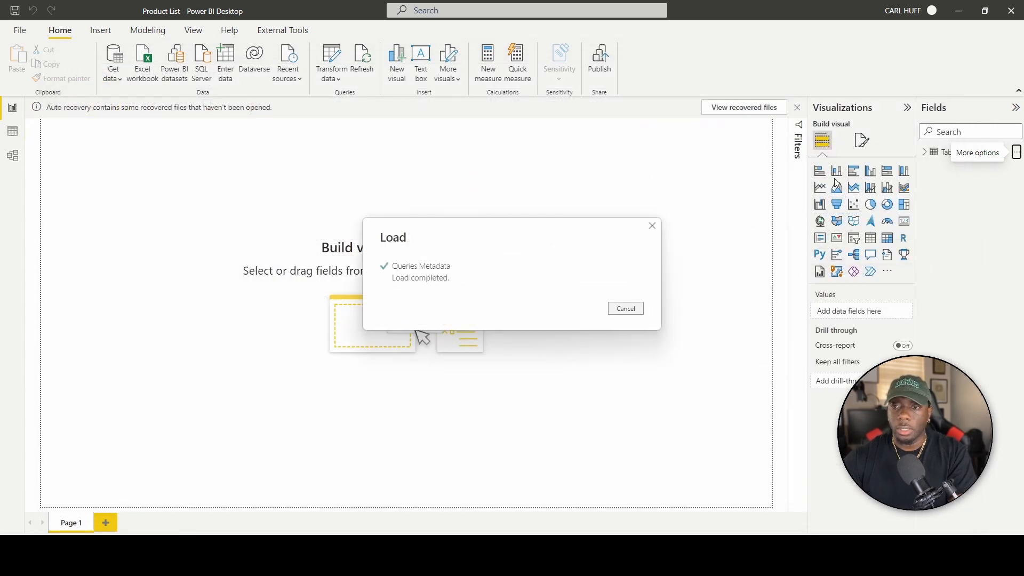
Expand the Product List table in the Fields pane, keeping its name unchanged.
{"action": "left_click", "coordinate": [1017, 154]}
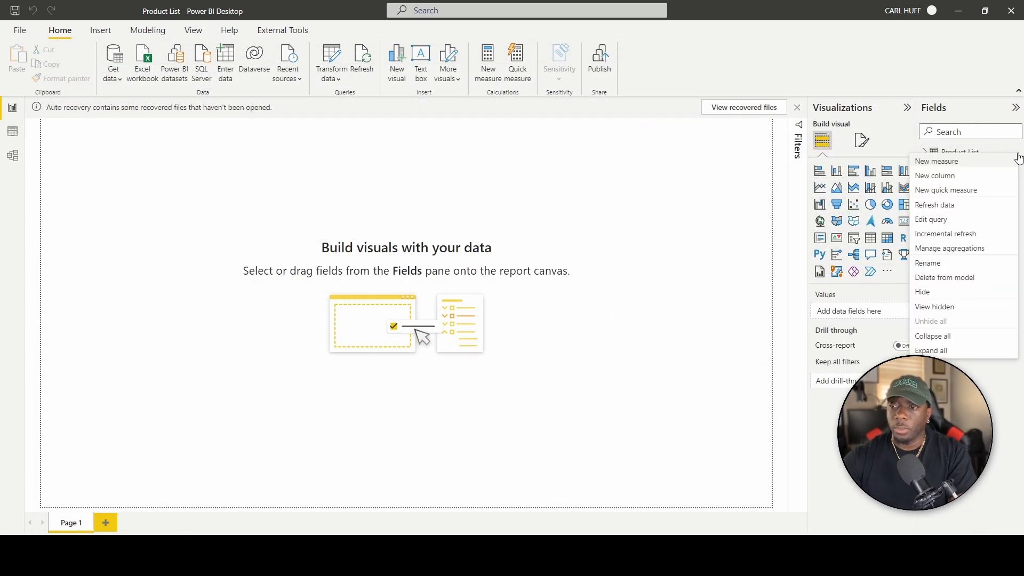
{"action": "left_click", "coordinate": [932, 263]}
{"action": "left_click", "coordinate": [996, 207]}
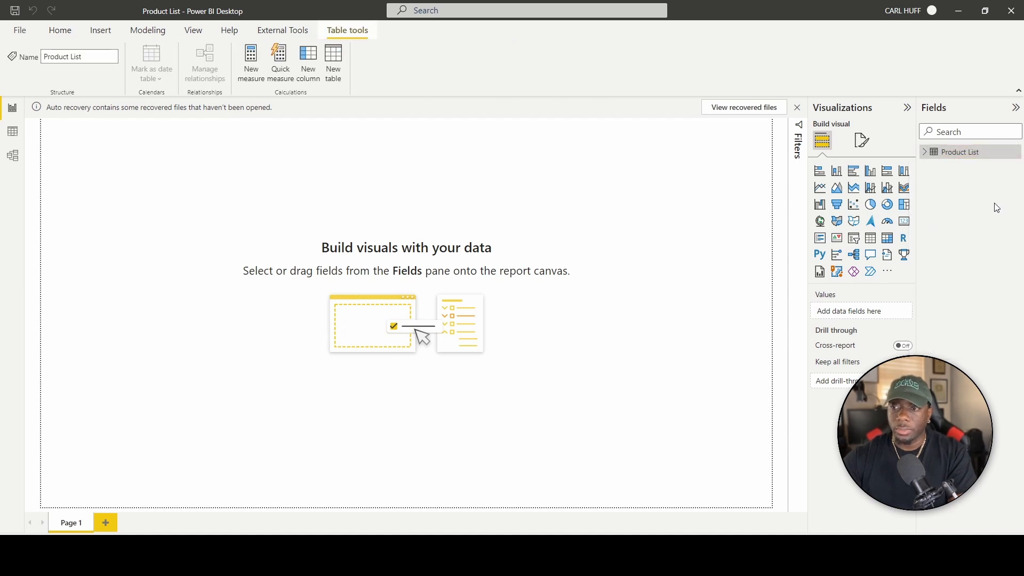
{"action": "left_click", "coordinate": [925, 152]}
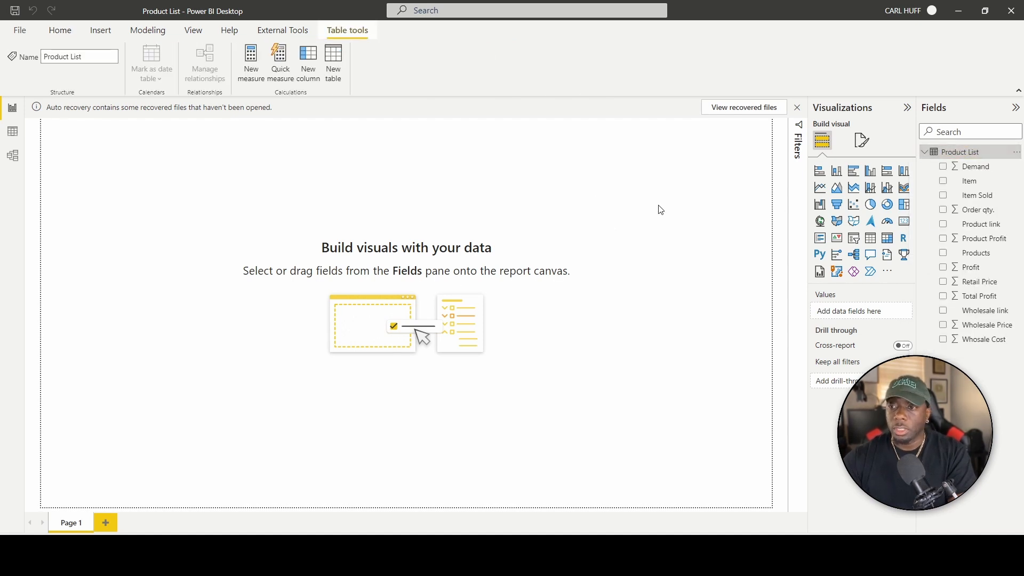
{"action": "left_click", "coordinate": [526, 233]}
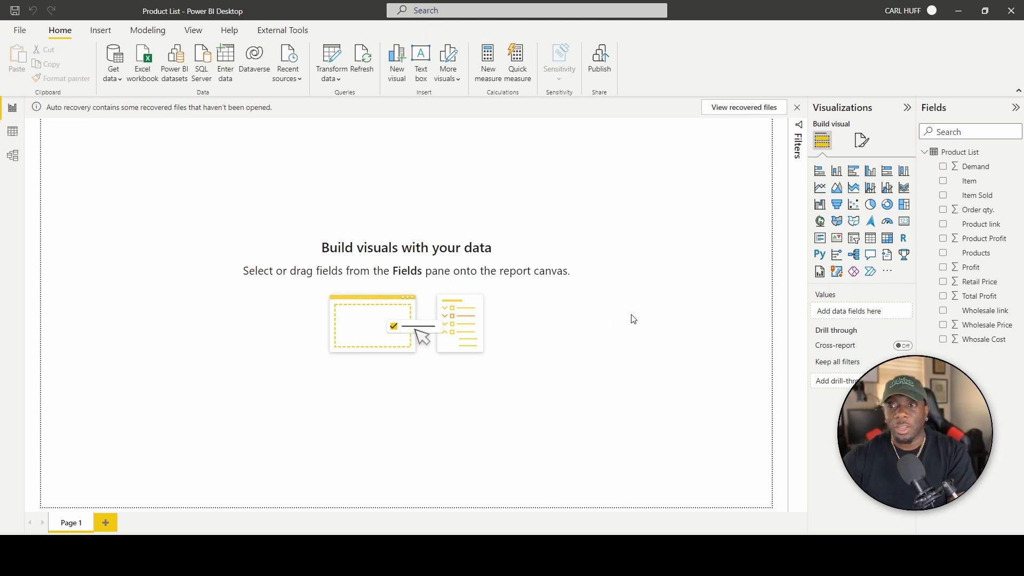
Add a table visual, dismiss the auto-recovery notice, and stretch it across the page bottom.
{"action": "left_click", "coordinate": [871, 238]}
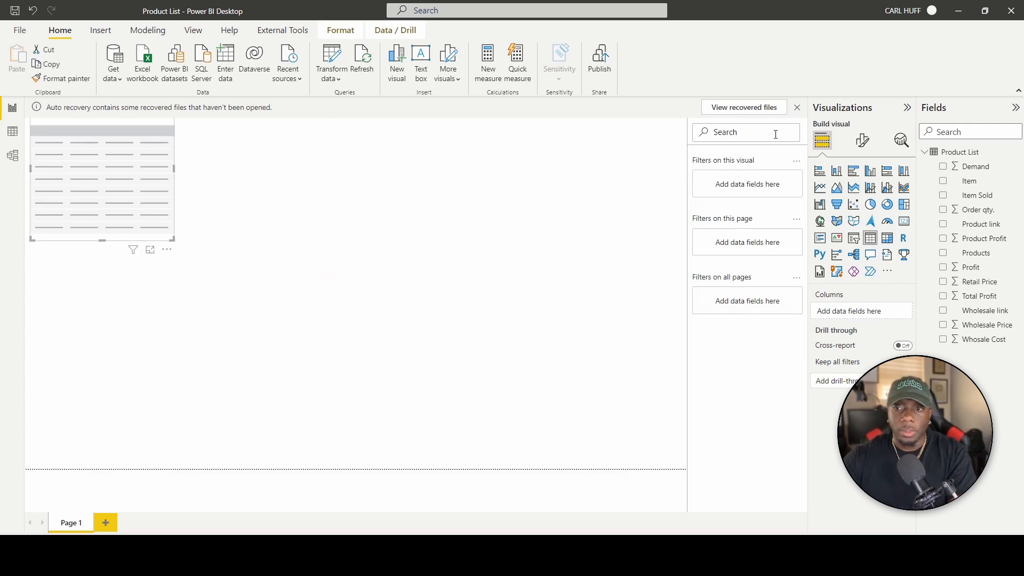
{"action": "left_click", "coordinate": [798, 109]}
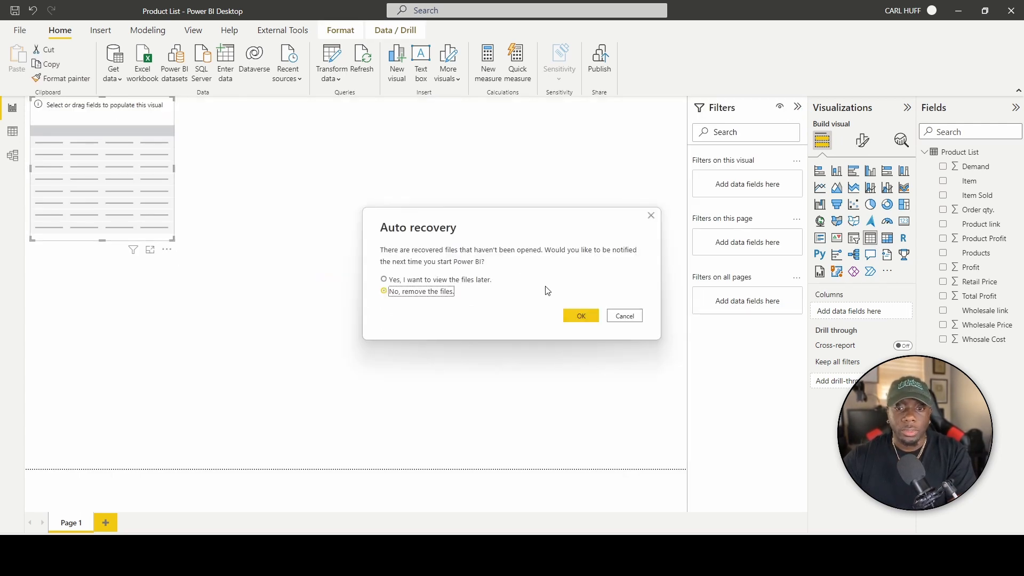
{"action": "left_click", "coordinate": [584, 316]}
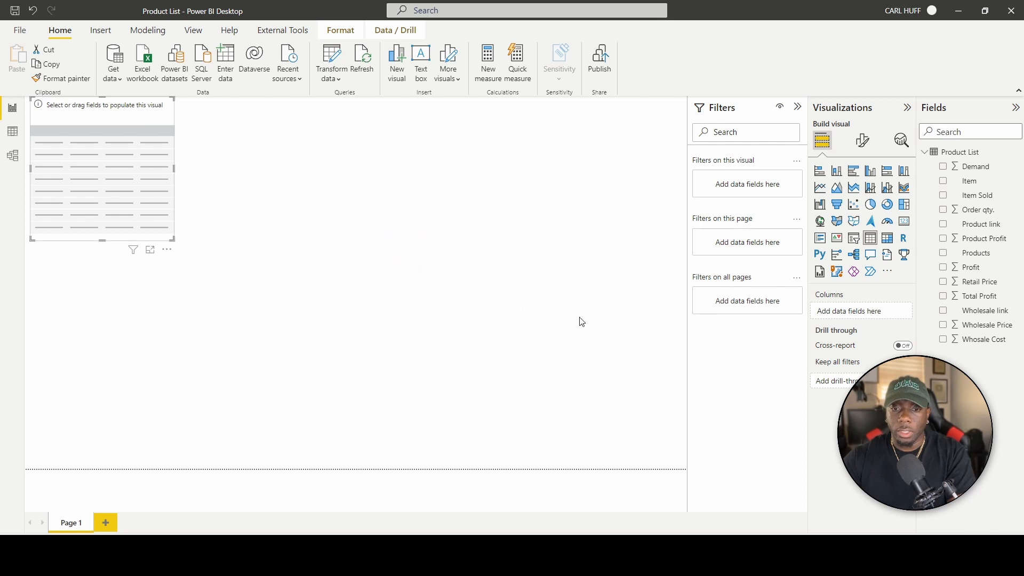
{"action": "left_click_drag", "start_coordinate": [75, 103], "coordinate": [85, 296]}
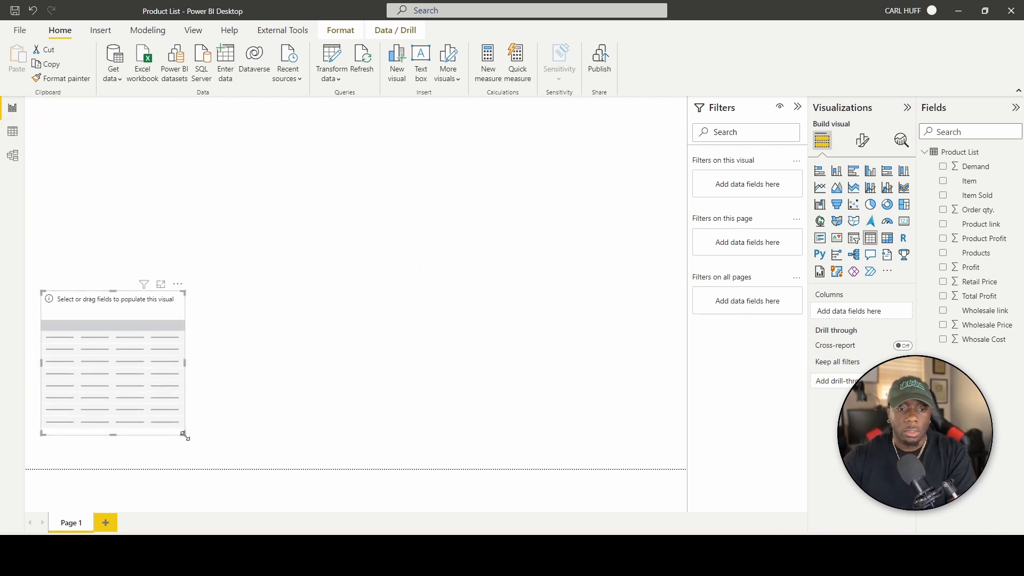
{"action": "left_click_drag", "start_coordinate": [184, 435], "coordinate": [672, 472]}
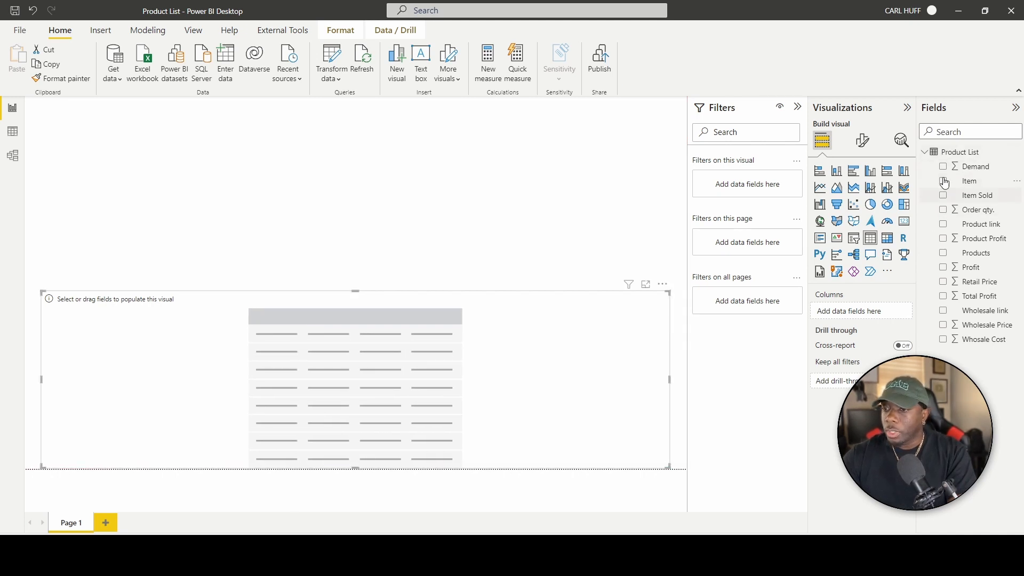
Add Products, Item, Order qty., Wholesale Price and Whosale Cost columns to the table.
{"action": "left_click", "coordinate": [943, 254]}
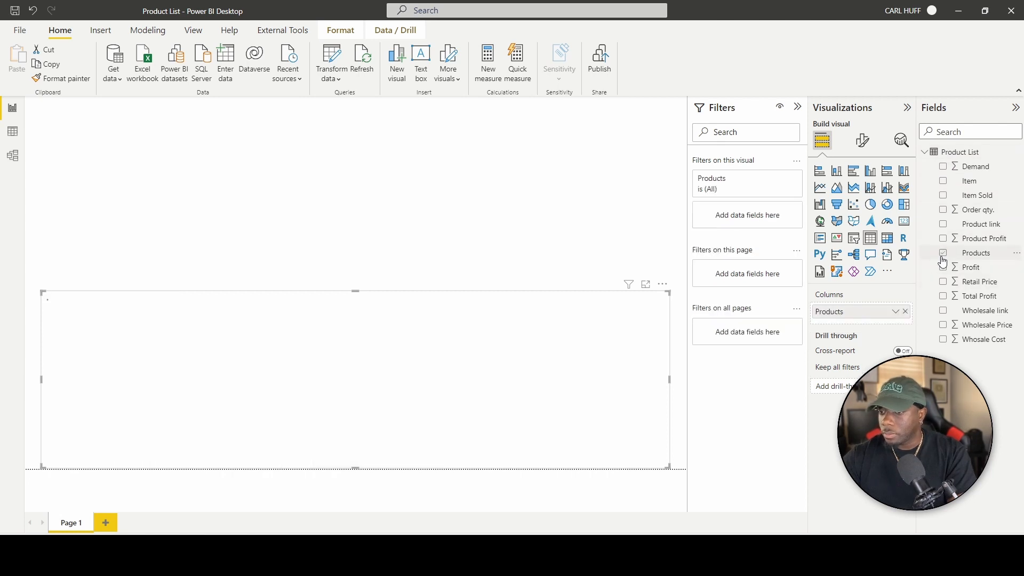
{"action": "left_click", "coordinate": [944, 182]}
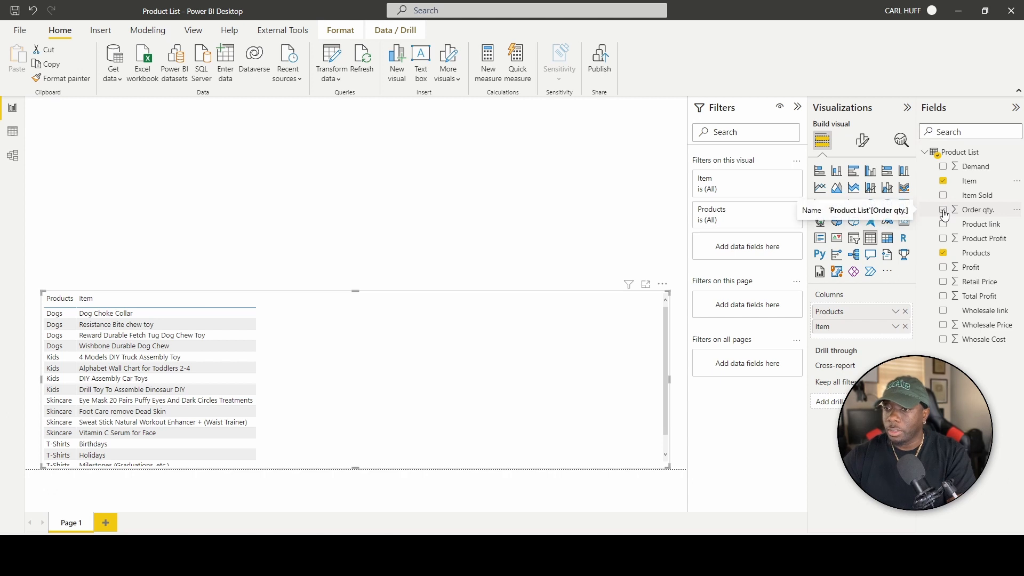
{"action": "left_click", "coordinate": [944, 211]}
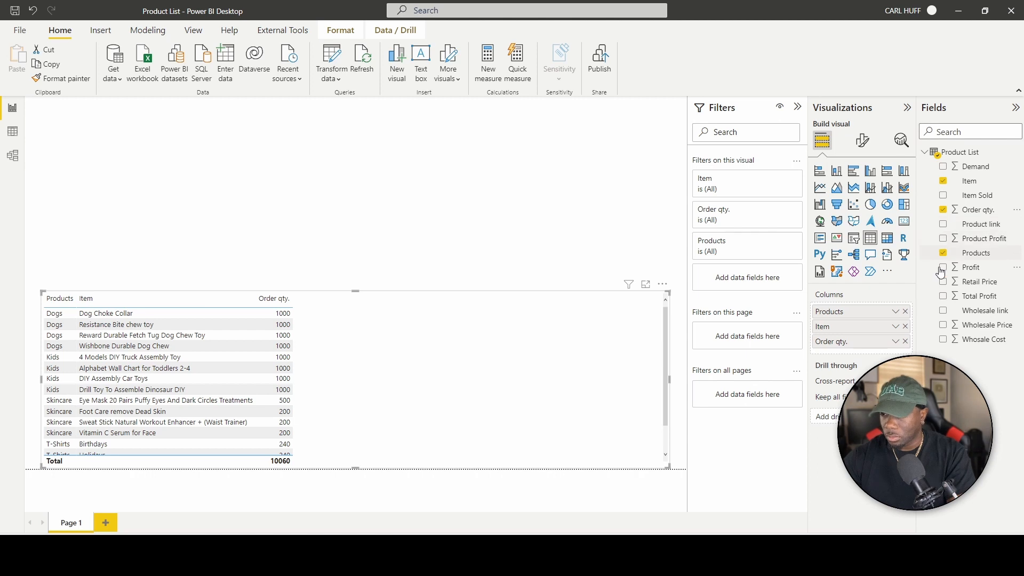
{"action": "left_click", "coordinate": [944, 325]}
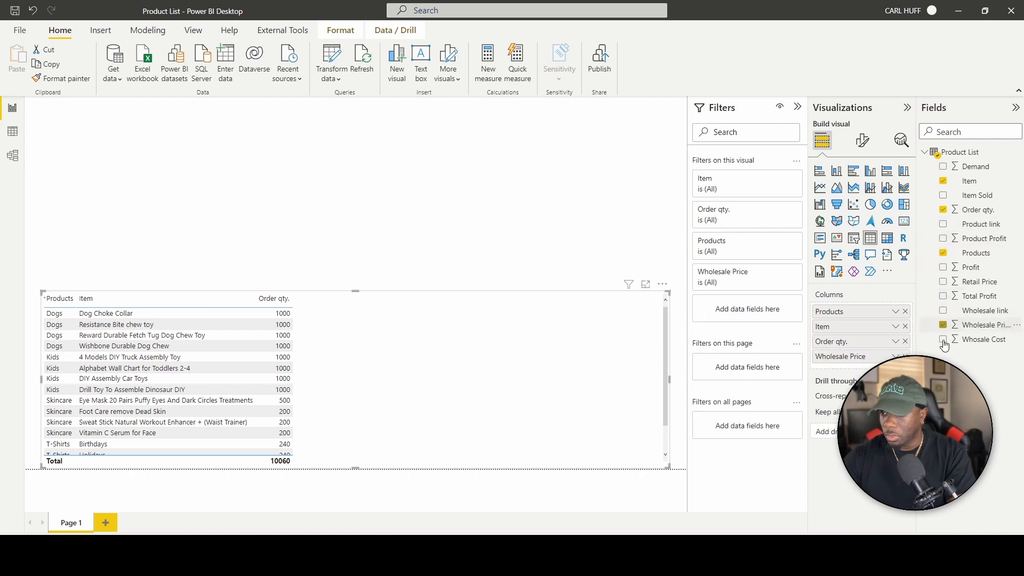
{"action": "left_click", "coordinate": [944, 340]}
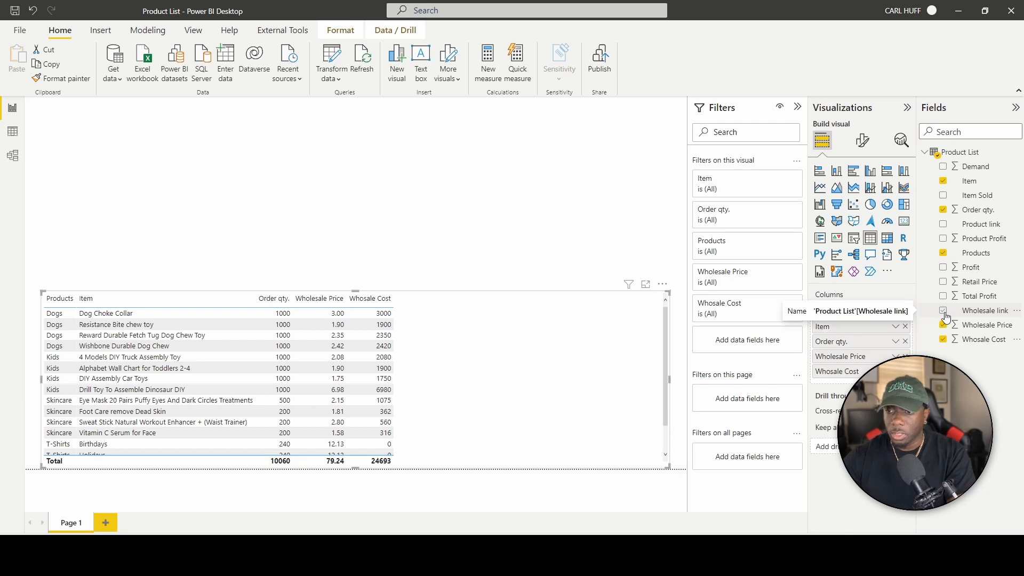
Add Retail Price, Profit, Total Profit, Wholesale link, Product link and Product Profit, placing Product Profit after Profit.
{"action": "left_click", "coordinate": [943, 282]}
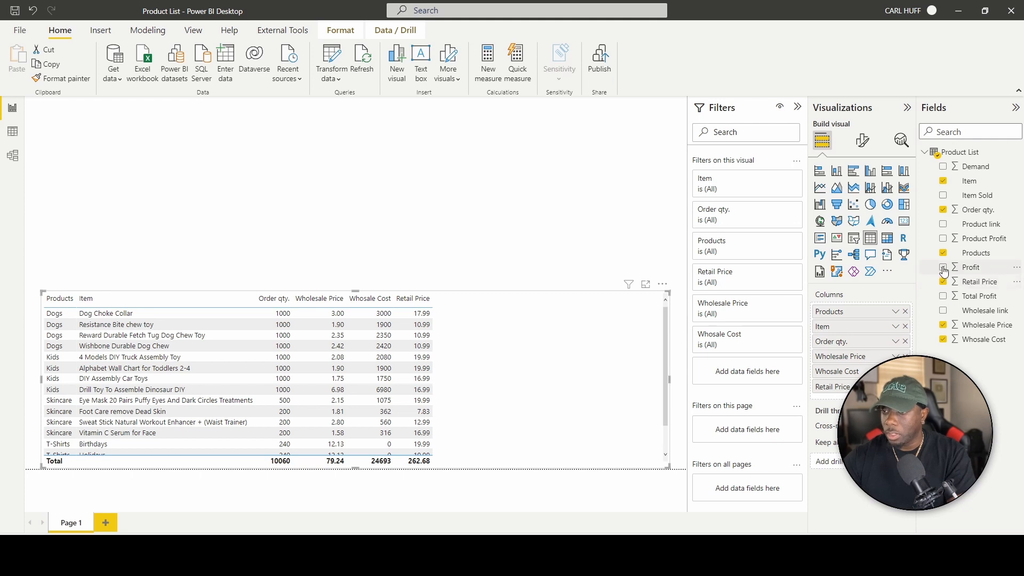
{"action": "left_click", "coordinate": [944, 267]}
{"action": "left_click", "coordinate": [943, 296]}
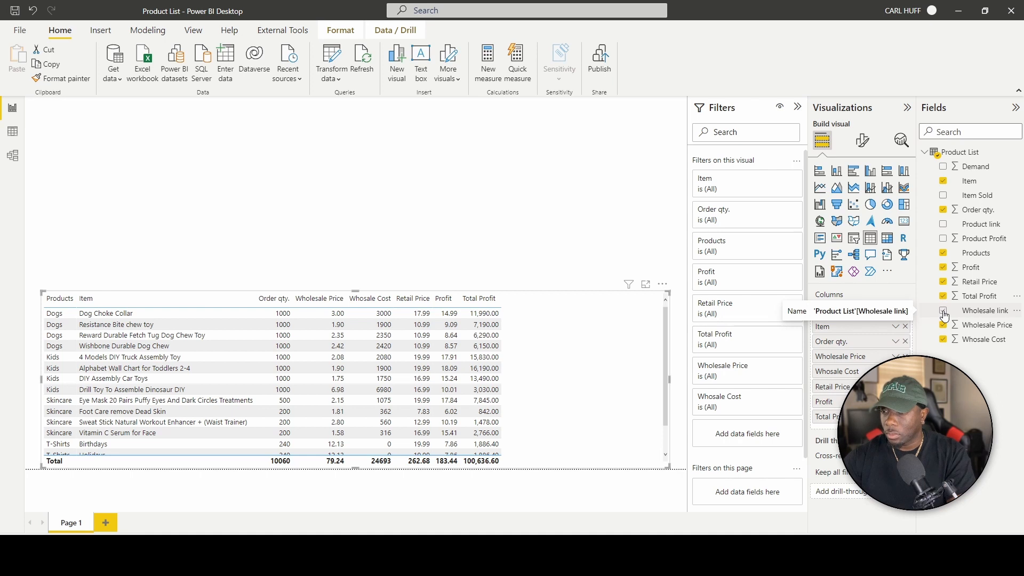
{"action": "left_click", "coordinate": [943, 310]}
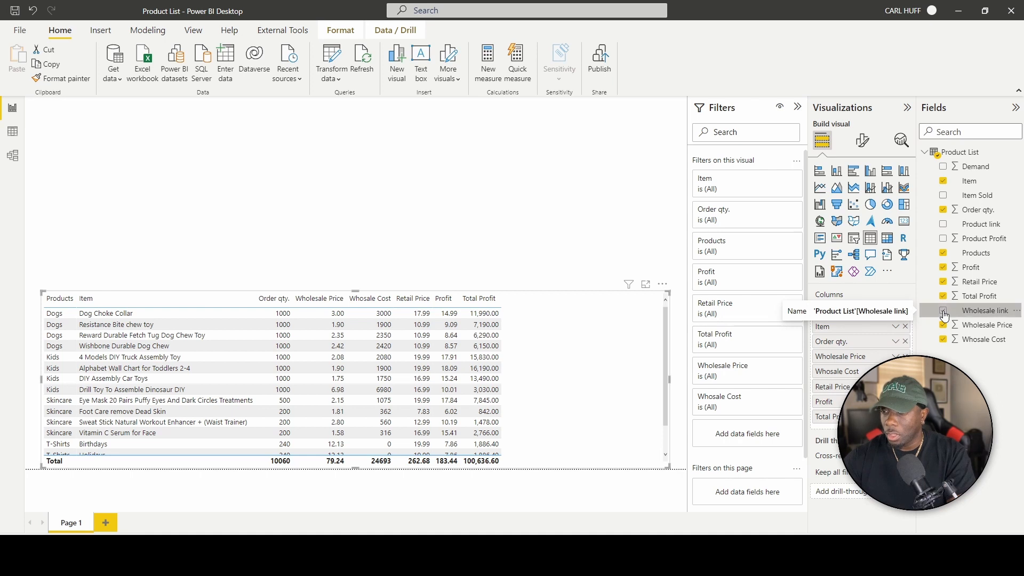
{"action": "left_click", "coordinate": [944, 224]}
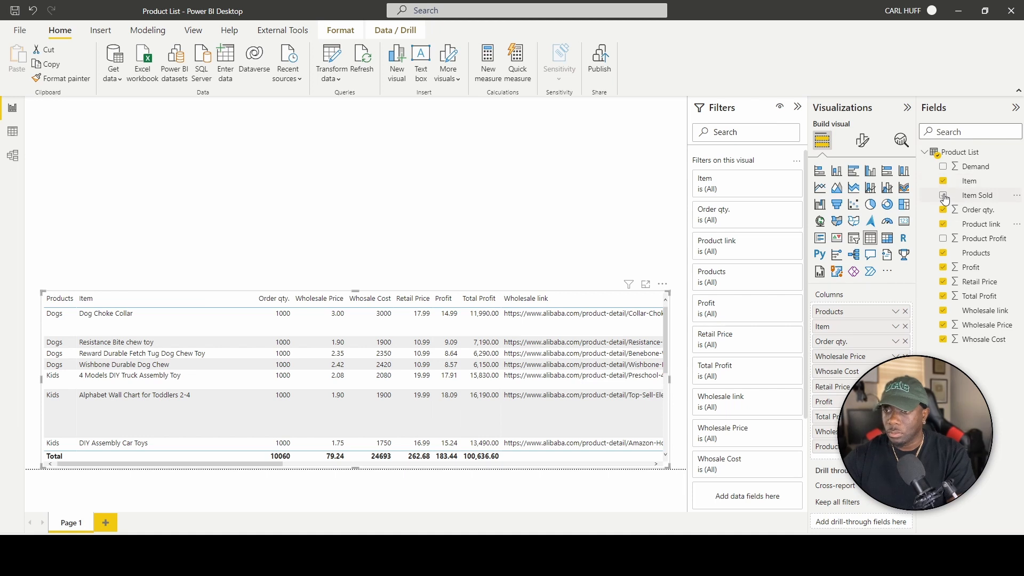
{"action": "left_click", "coordinate": [943, 241]}
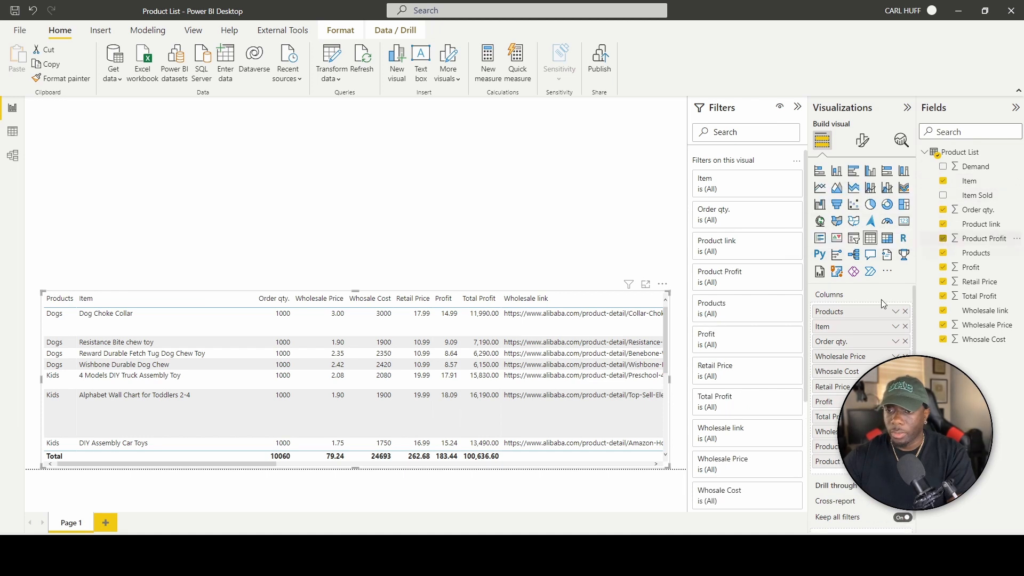
{"action": "left_click_drag", "start_coordinate": [834, 465], "coordinate": [827, 419]}
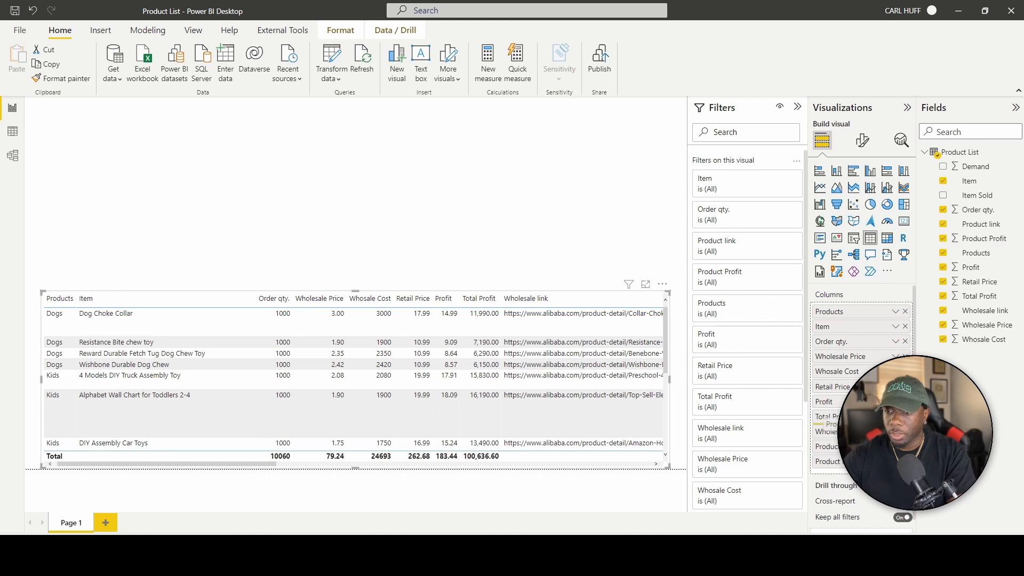
Rename the Profit field to 'Profit per Item' from its Fields pane menu, then deselect the table.
{"action": "left_click", "coordinate": [972, 268]}
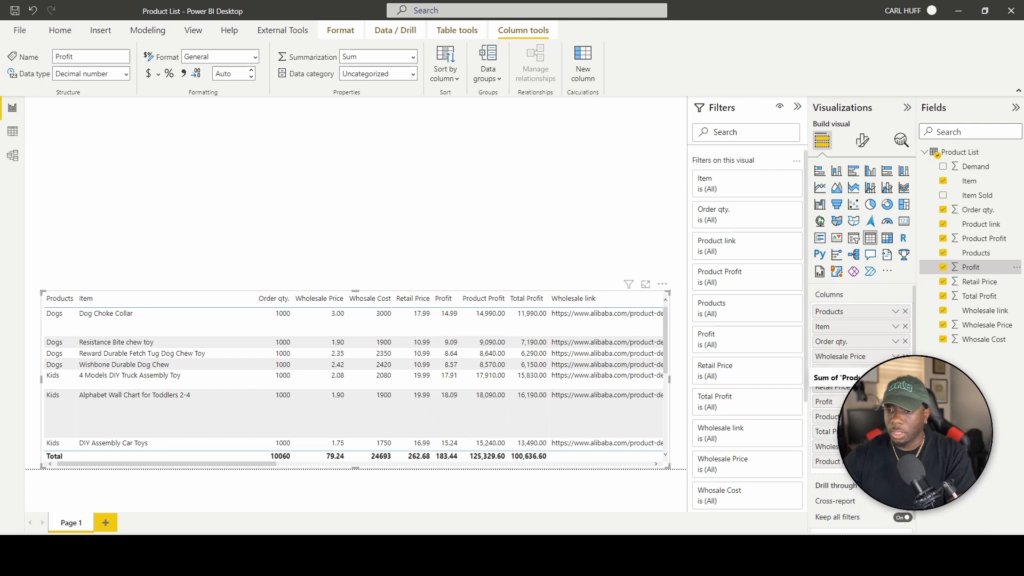
{"action": "right_click", "coordinate": [830, 407]}
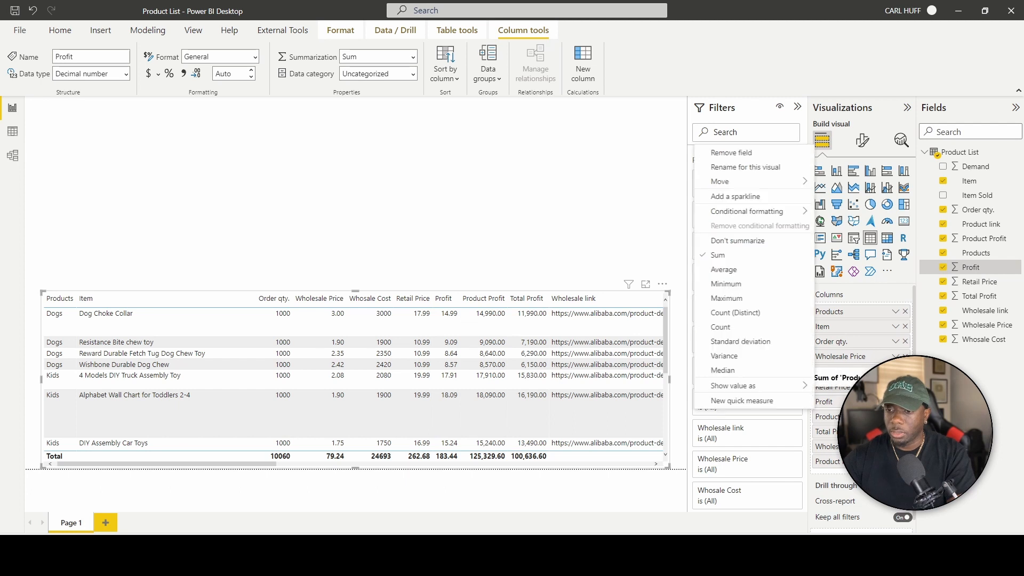
{"action": "right_click", "coordinate": [977, 270]}
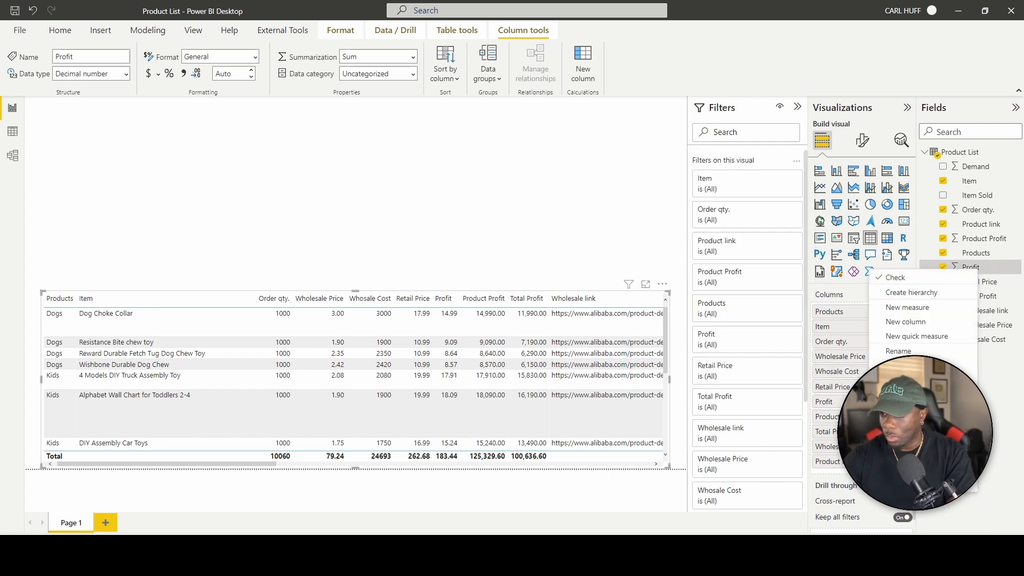
{"action": "left_click", "coordinate": [898, 351]}
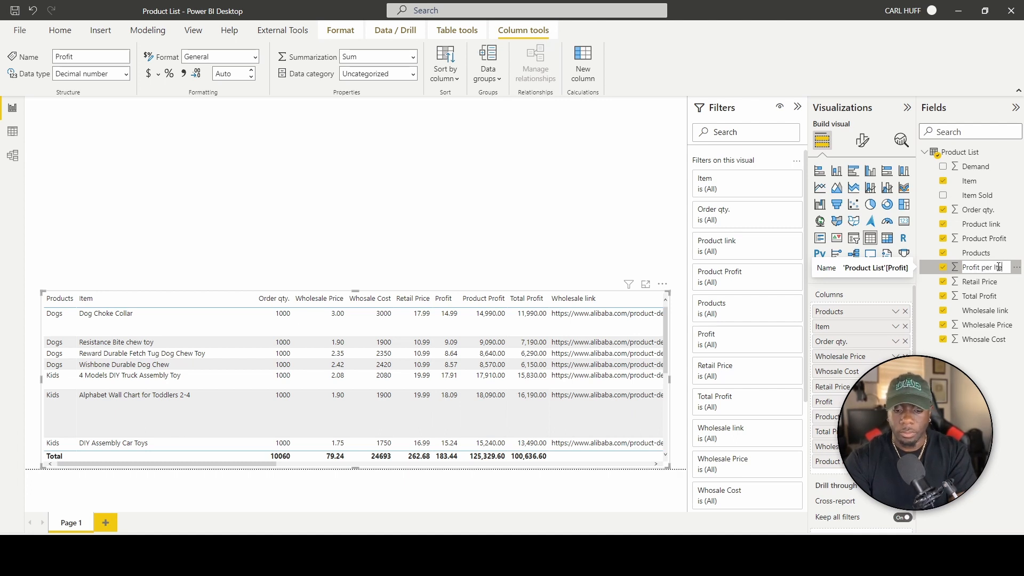
{"action": "key", "text": "Return"}
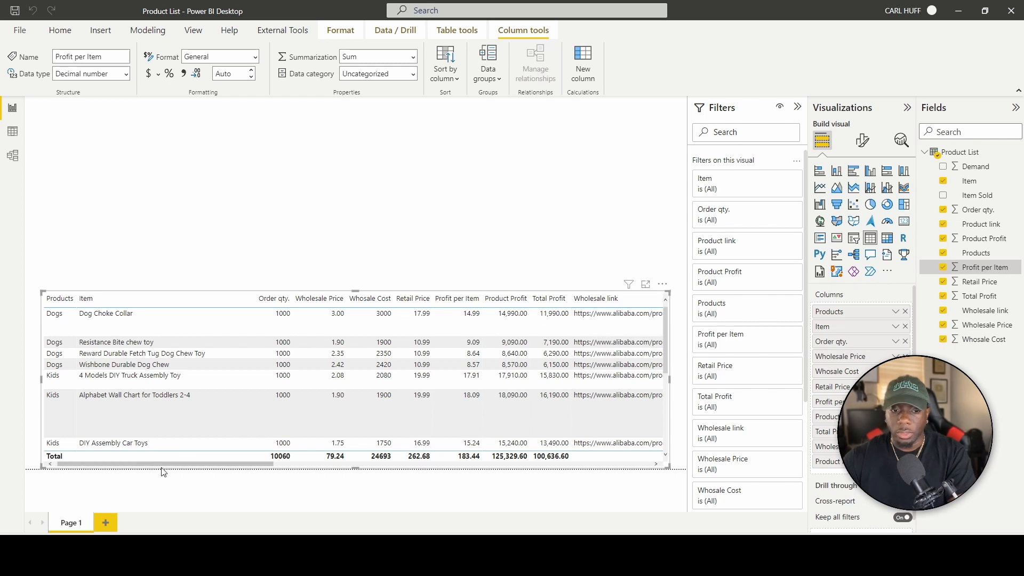
{"action": "left_click_drag", "start_coordinate": [180, 466], "coordinate": [251, 464]}
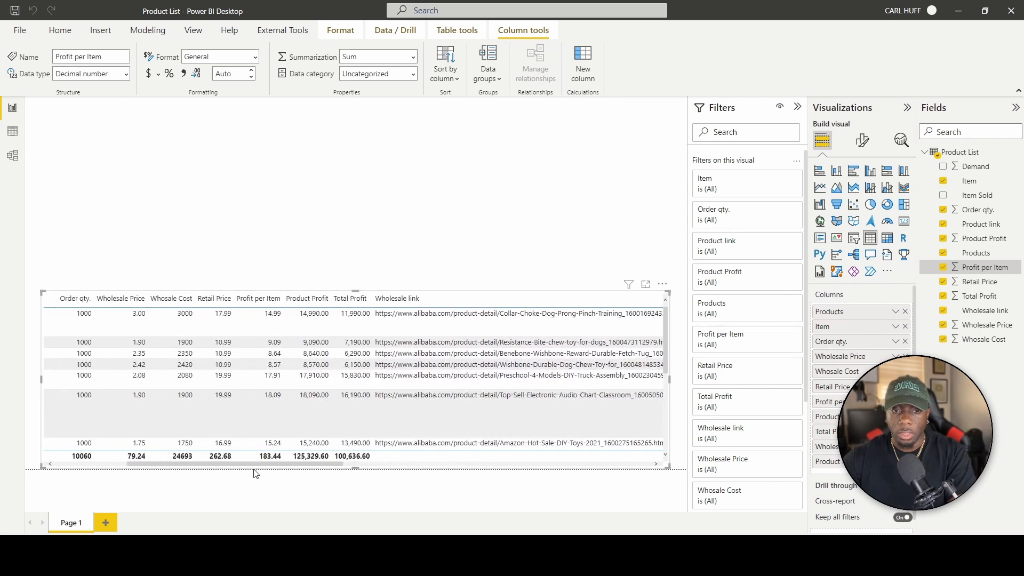
{"action": "left_click", "coordinate": [254, 252]}
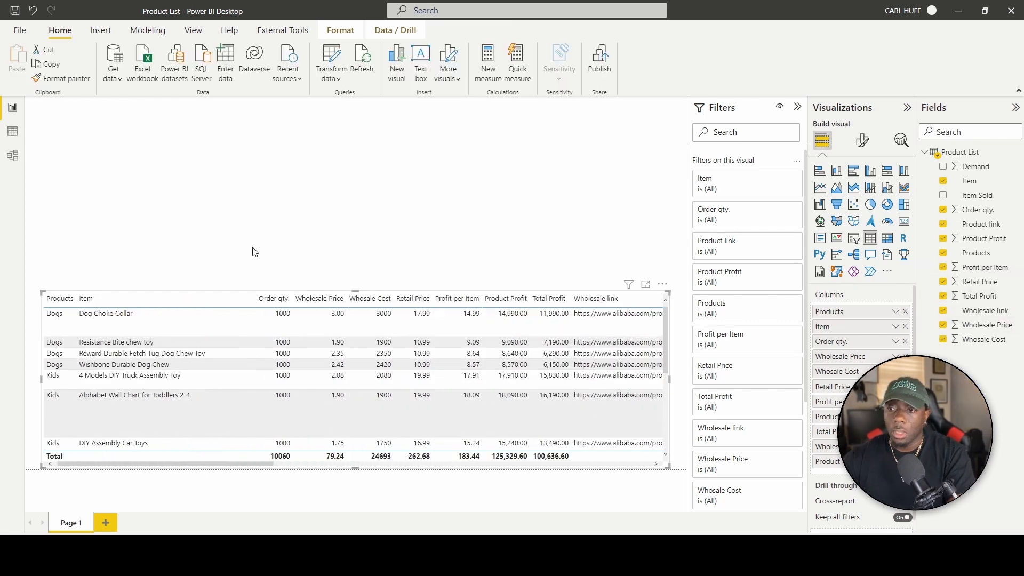
{"action": "left_click", "coordinate": [254, 252]}
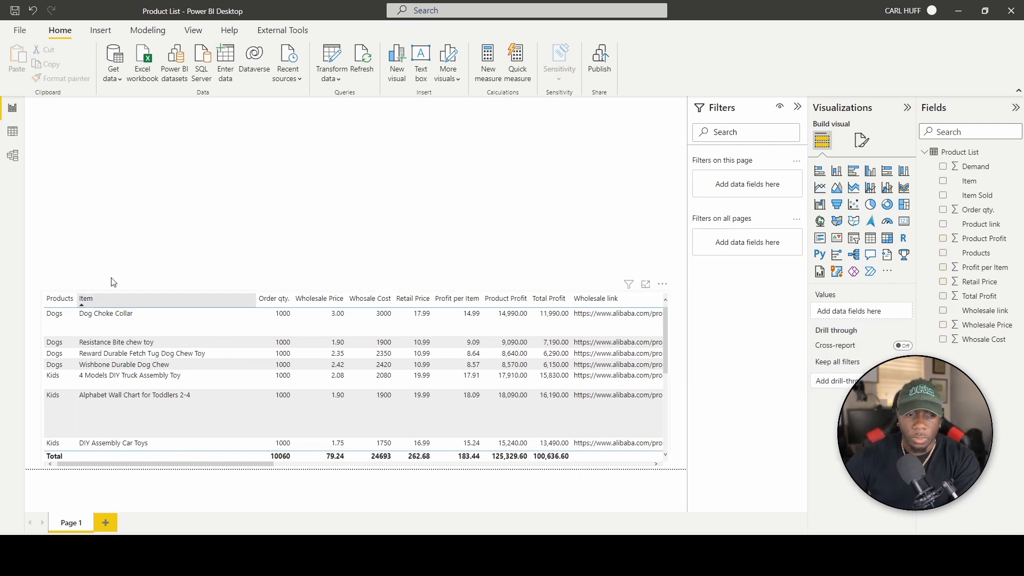
Format the table's Wholesale Price field as Currency and adjust its decimal places.
{"action": "left_click", "coordinate": [357, 293]}
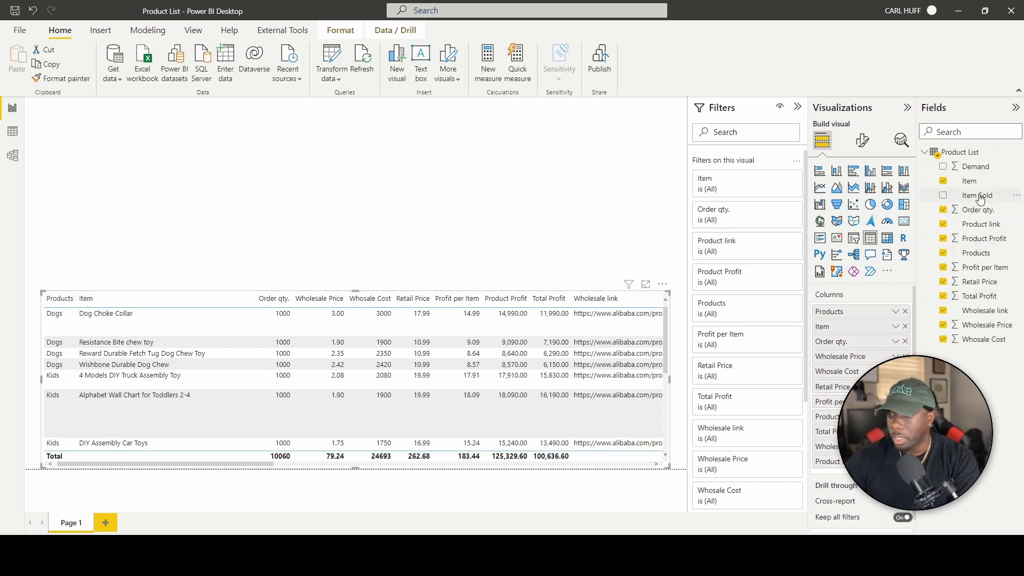
{"action": "left_click", "coordinate": [978, 253]}
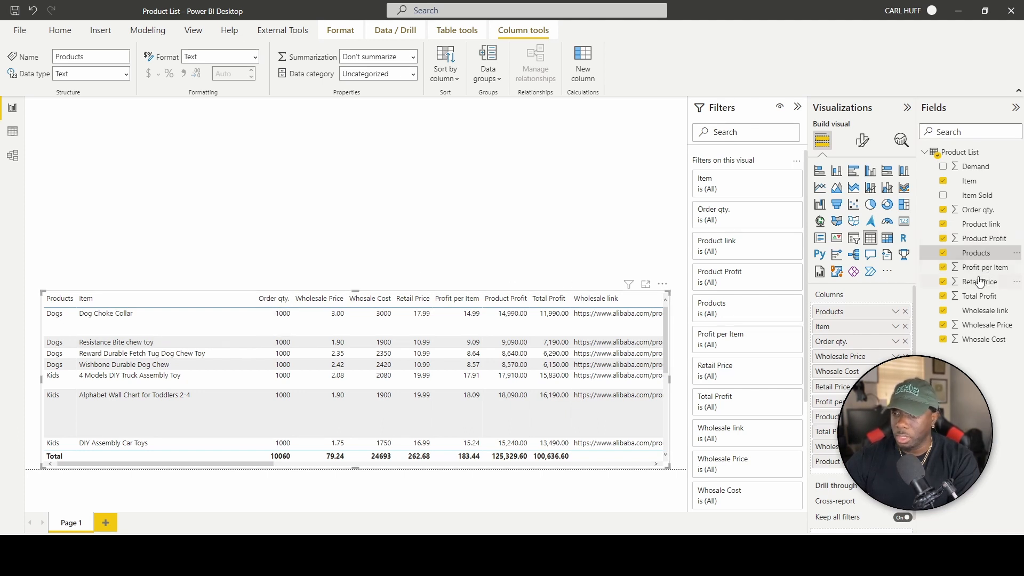
{"action": "left_click", "coordinate": [978, 211]}
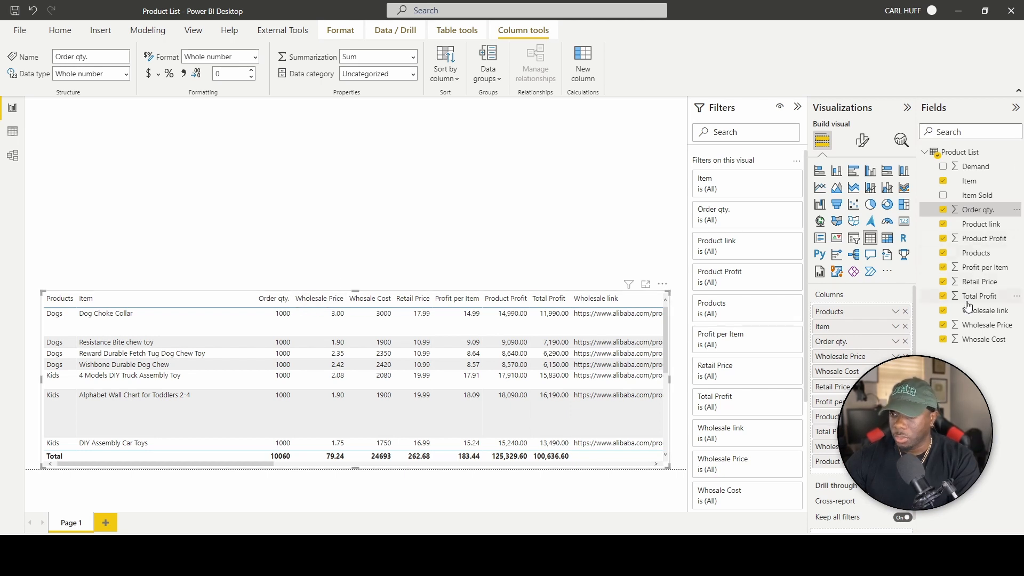
{"action": "left_click", "coordinate": [973, 329]}
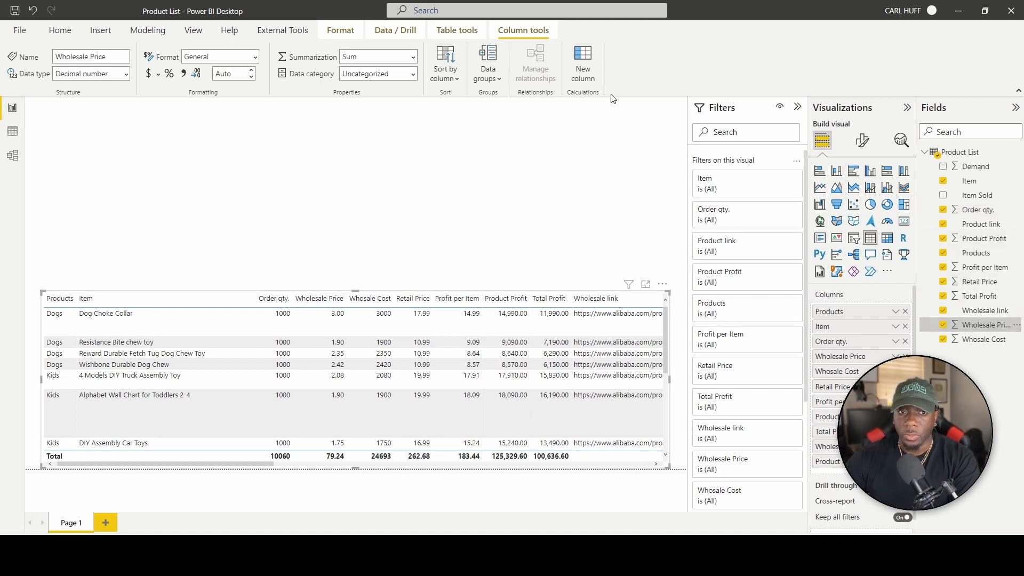
{"action": "left_click", "coordinate": [150, 75]}
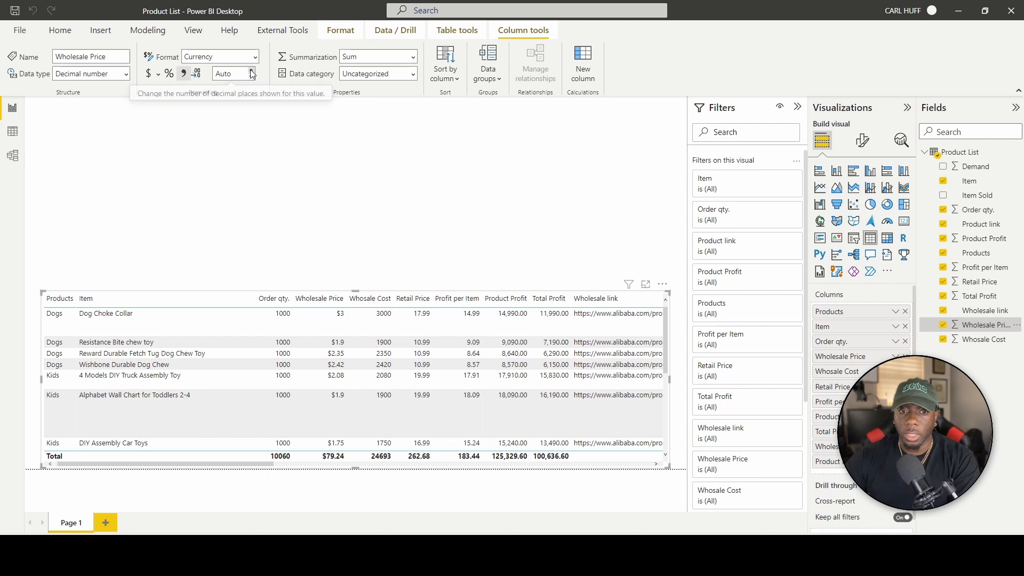
{"action": "left_click", "coordinate": [252, 78]}
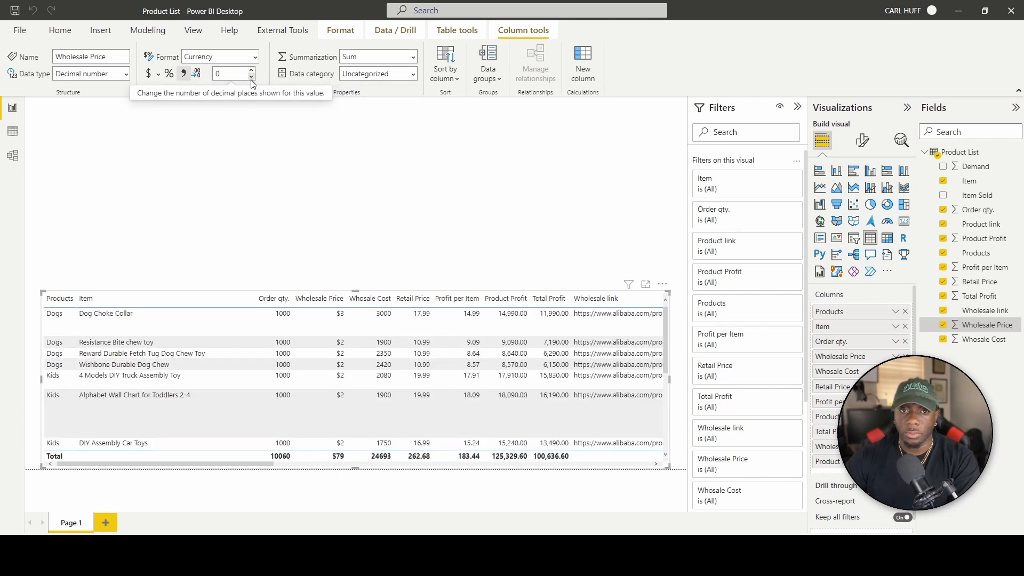
{"action": "left_click", "coordinate": [252, 71]}
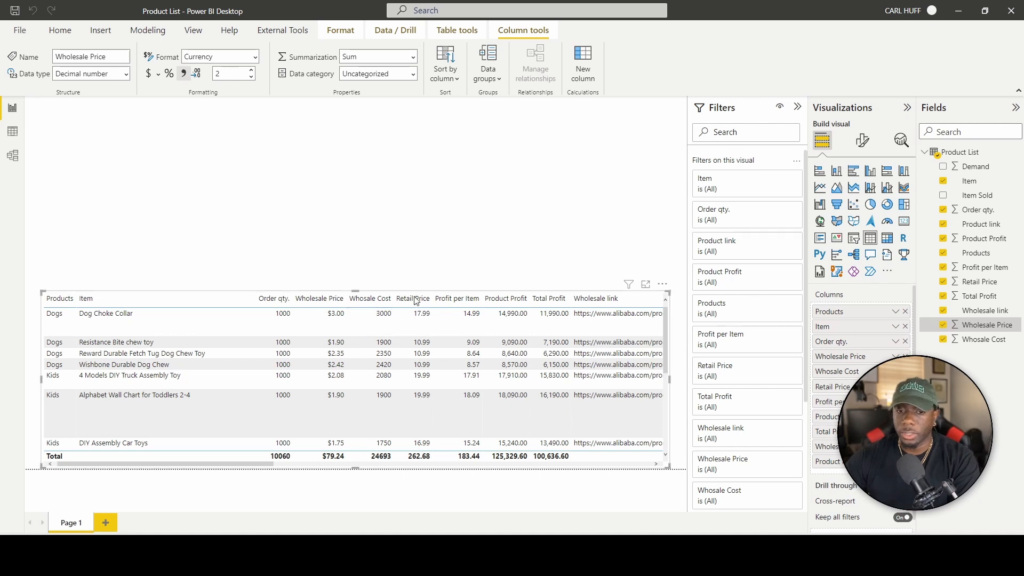
Format Wholesale Cost as Currency and Total Profit as Currency with 2 decimal places.
{"action": "left_click", "coordinate": [981, 339]}
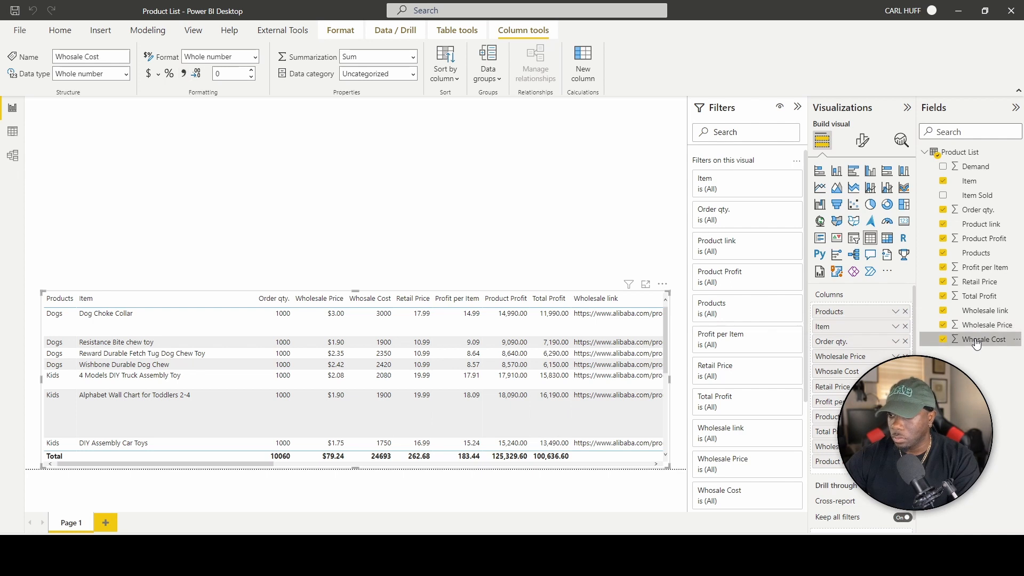
{"action": "left_click", "coordinate": [149, 75]}
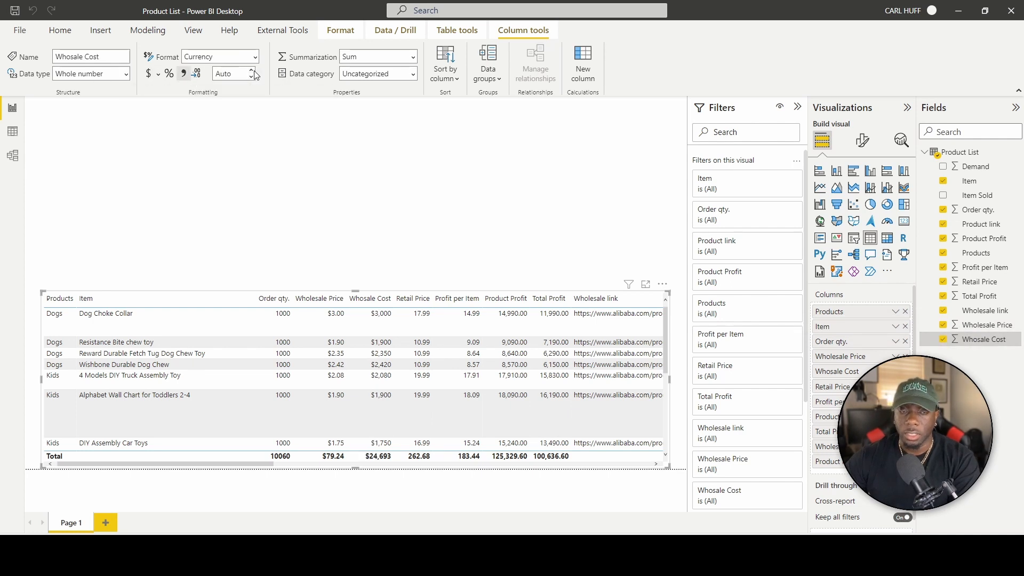
{"action": "left_click", "coordinate": [984, 238]}
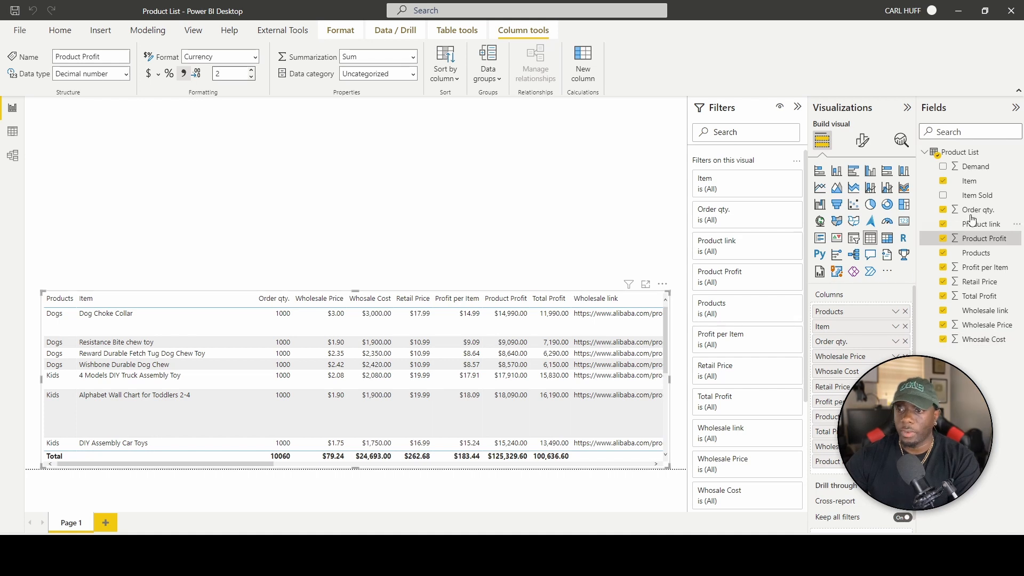
{"action": "left_click", "coordinate": [983, 301]}
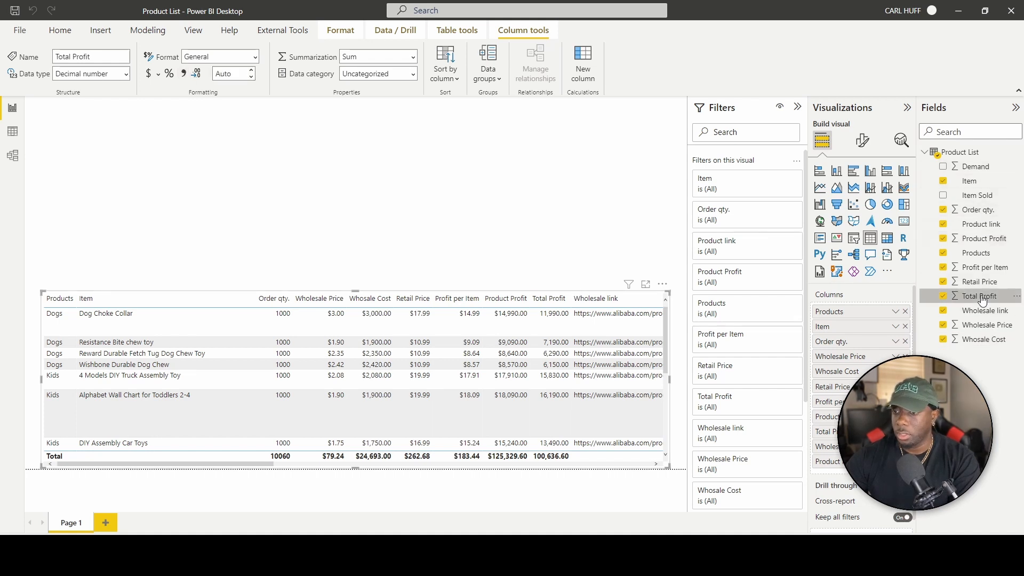
{"action": "left_click", "coordinate": [149, 75]}
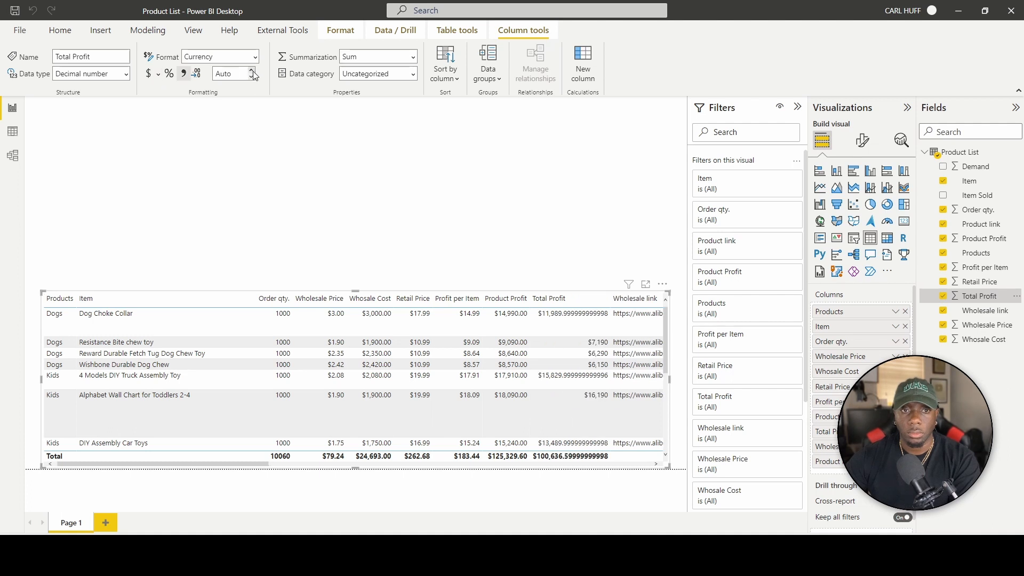
{"action": "left_click", "coordinate": [252, 72]}
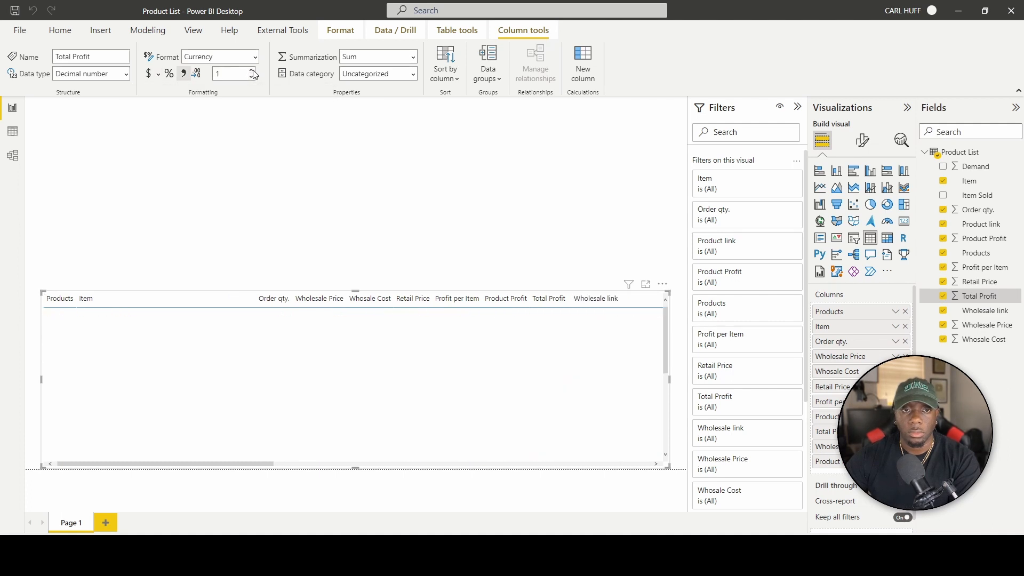
{"action": "left_click", "coordinate": [253, 71]}
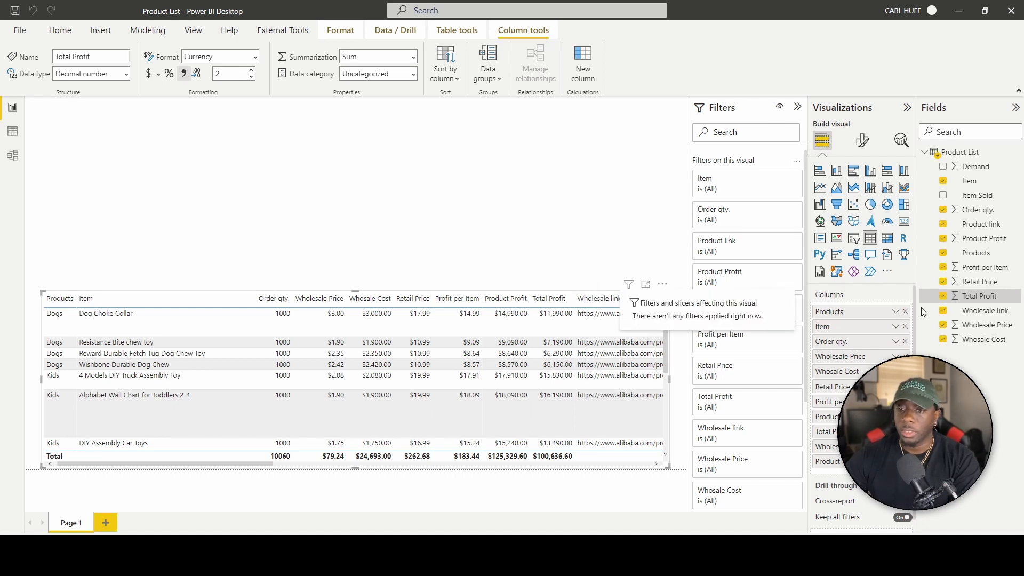
Apply Web URL conditional formatting to Wholesale link, based on First Wholesale link.
{"action": "left_click", "coordinate": [997, 313]}
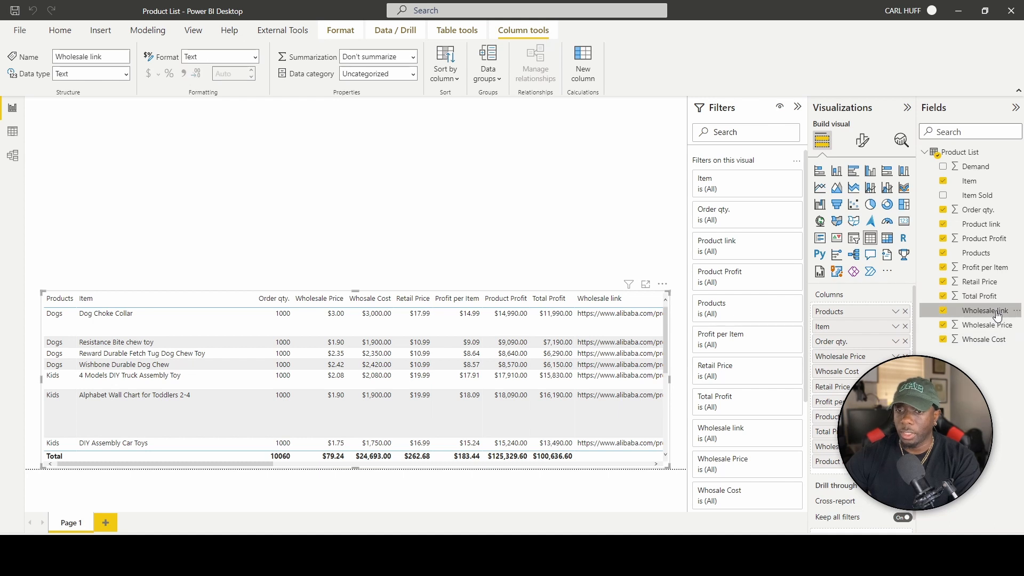
{"action": "left_click", "coordinate": [256, 57]}
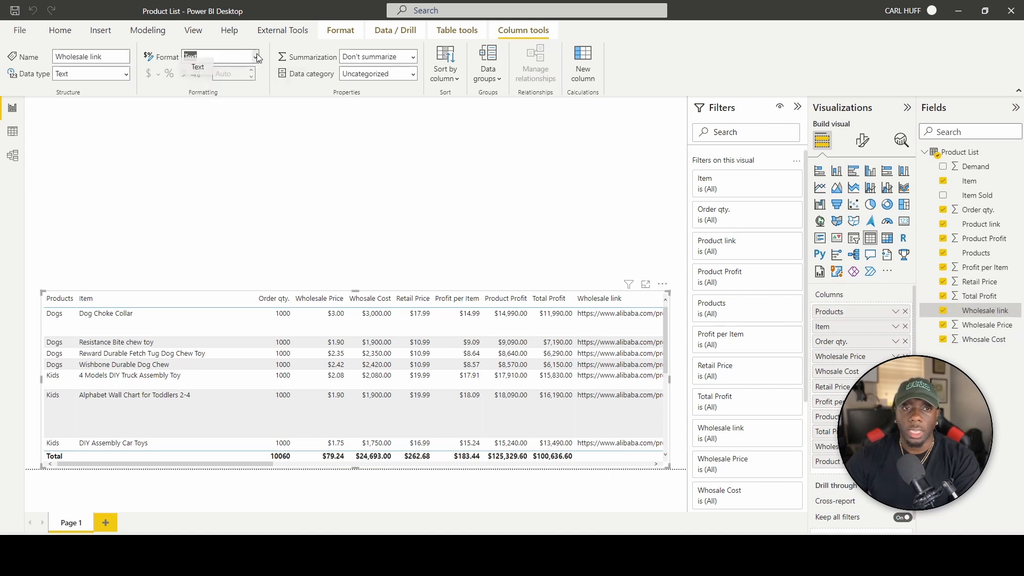
{"action": "left_click", "coordinate": [256, 56]}
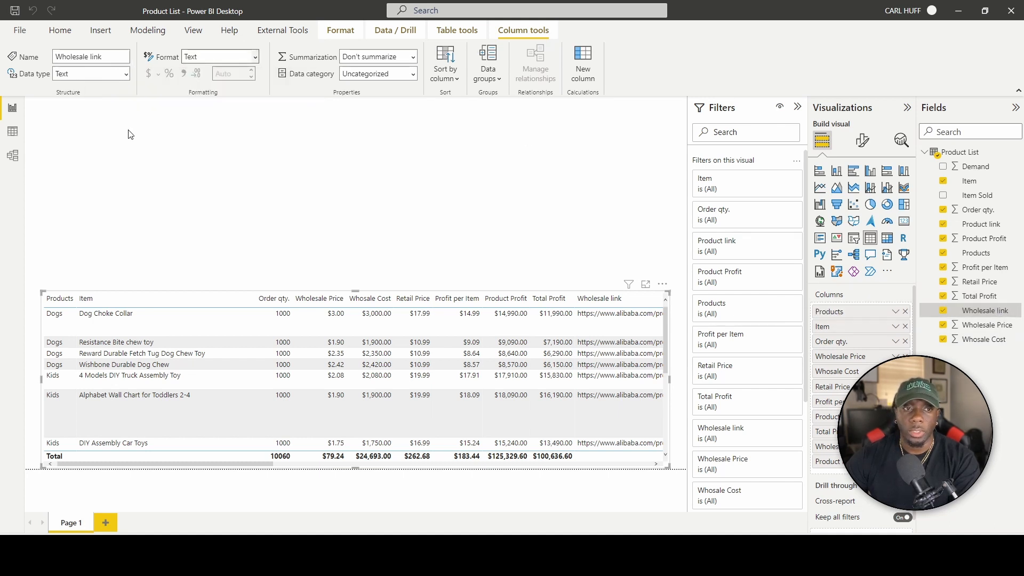
{"action": "left_click", "coordinate": [896, 446]}
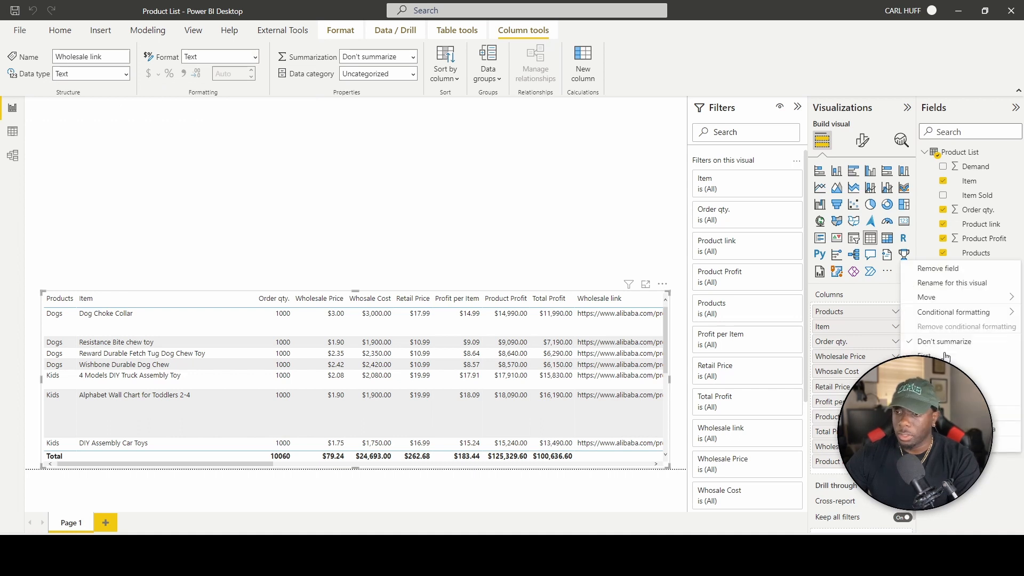
{"action": "mouse_move", "coordinate": [961, 312]}
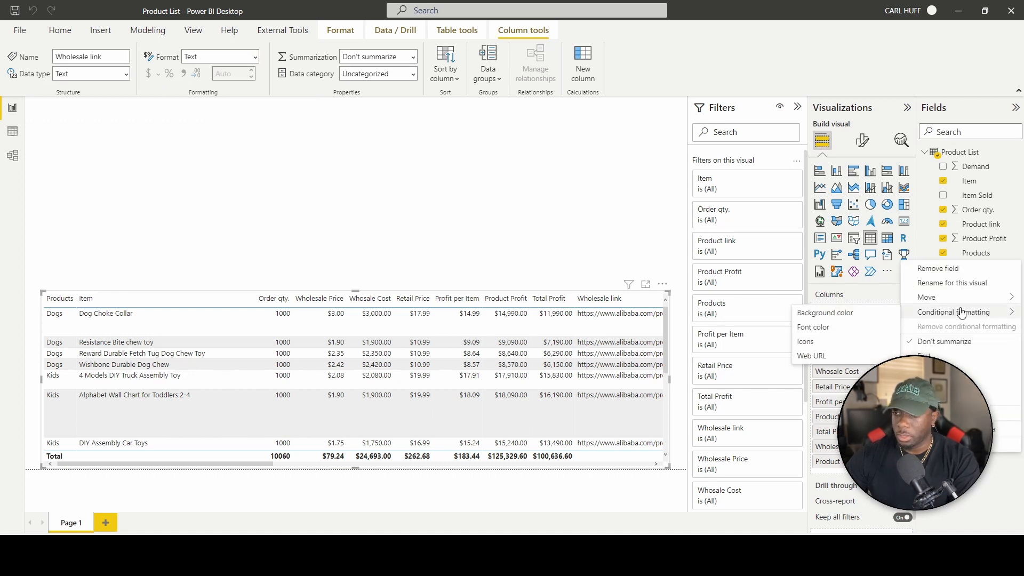
{"action": "left_click", "coordinate": [819, 356]}
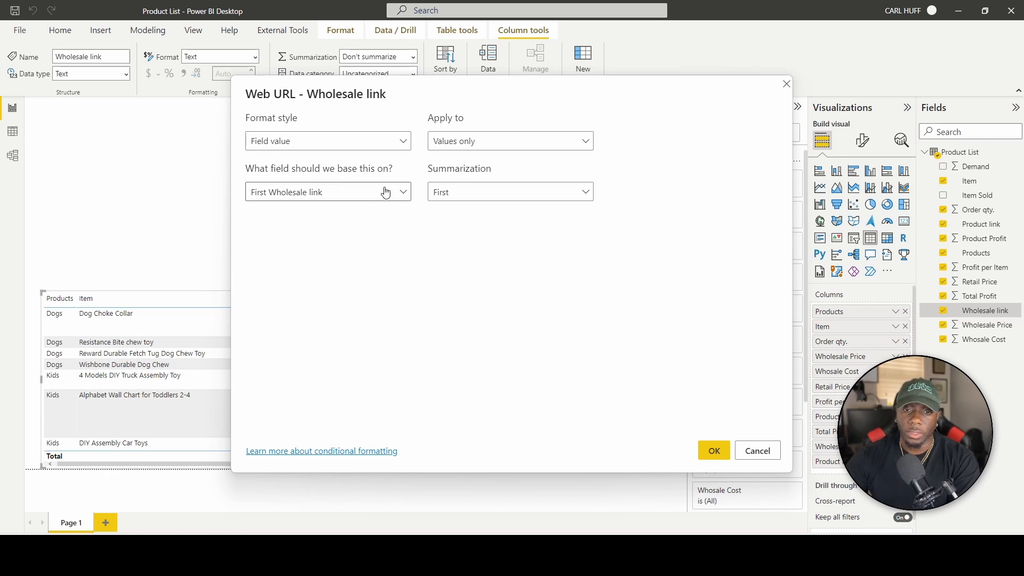
{"action": "left_click", "coordinate": [403, 193]}
{"action": "left_click", "coordinate": [404, 193]}
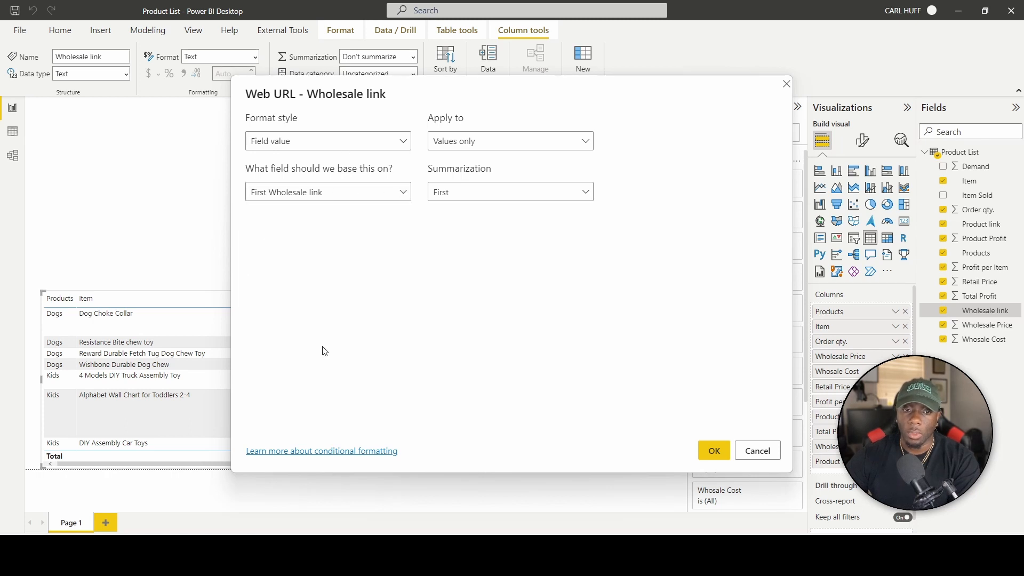
{"action": "left_click", "coordinate": [714, 451]}
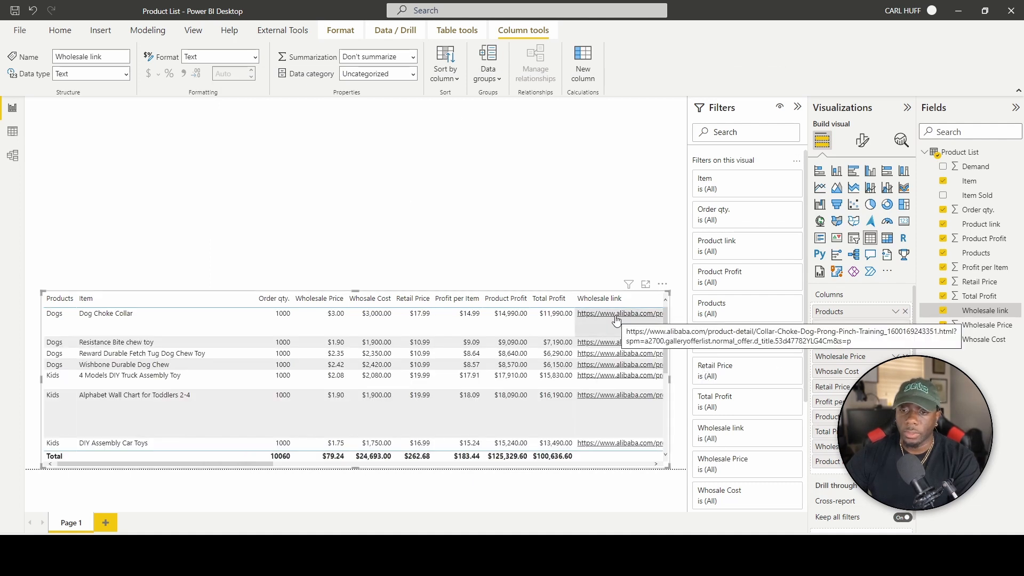
{"action": "scroll", "coordinate": [616, 391], "scroll_direction": "down", "scroll_amount": 5}
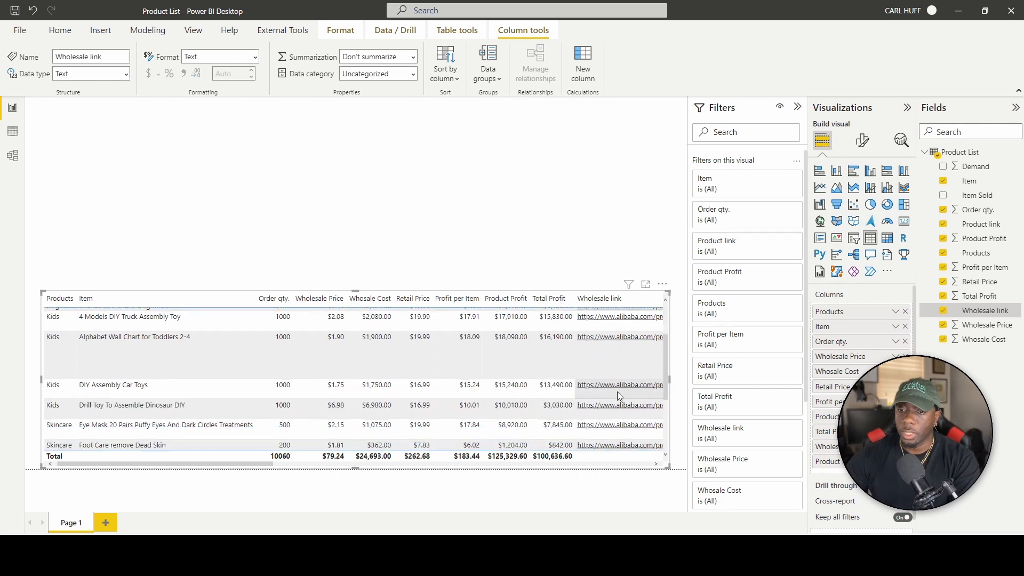
{"action": "scroll", "coordinate": [617, 399], "scroll_direction": "up", "scroll_amount": 5}
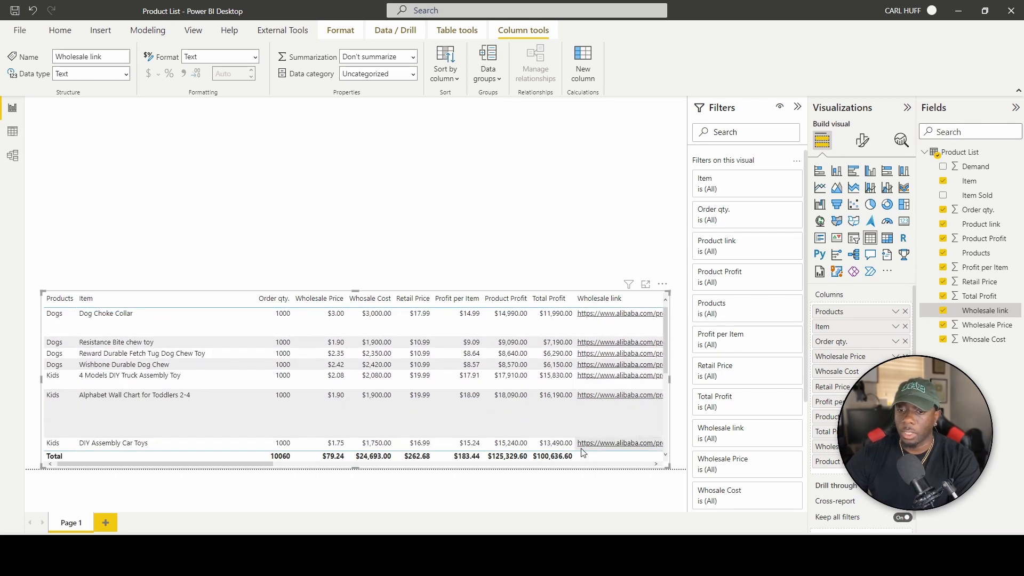
{"action": "left_click_drag", "start_coordinate": [269, 464], "coordinate": [553, 488]}
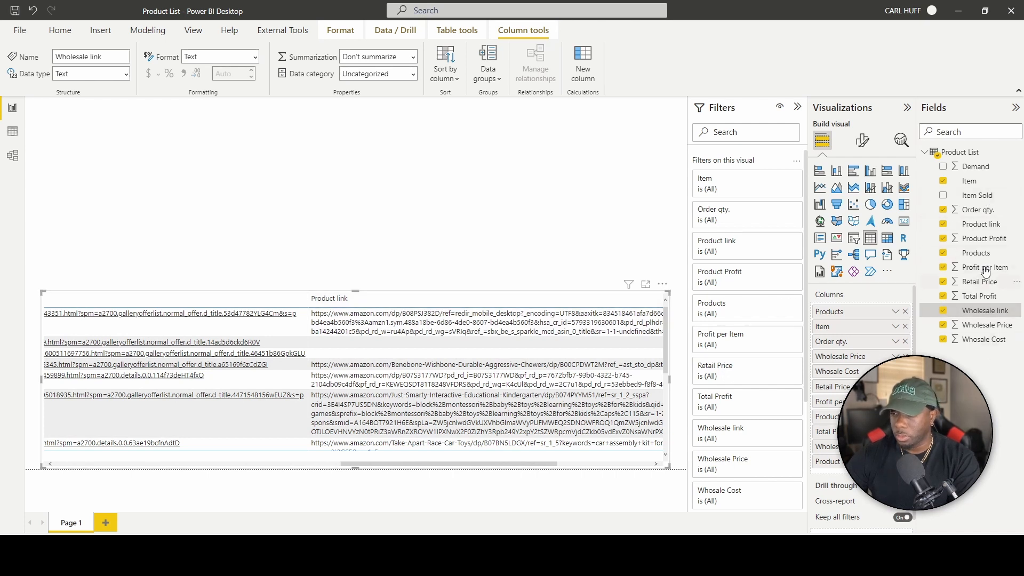
Apply Web URL conditional formatting to the Product link column in the table.
{"action": "left_click", "coordinate": [986, 230]}
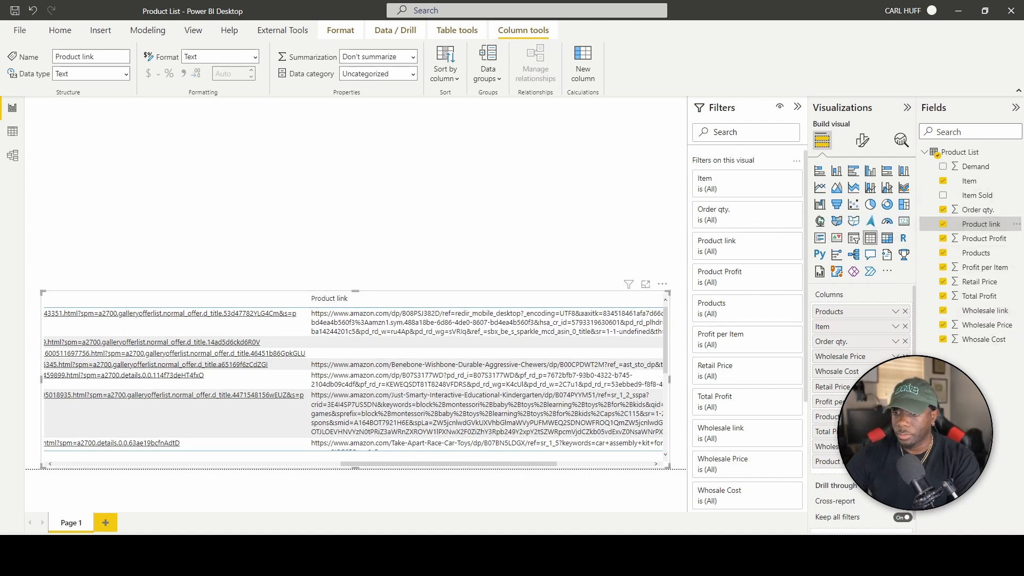
{"action": "left_click", "coordinate": [895, 461]}
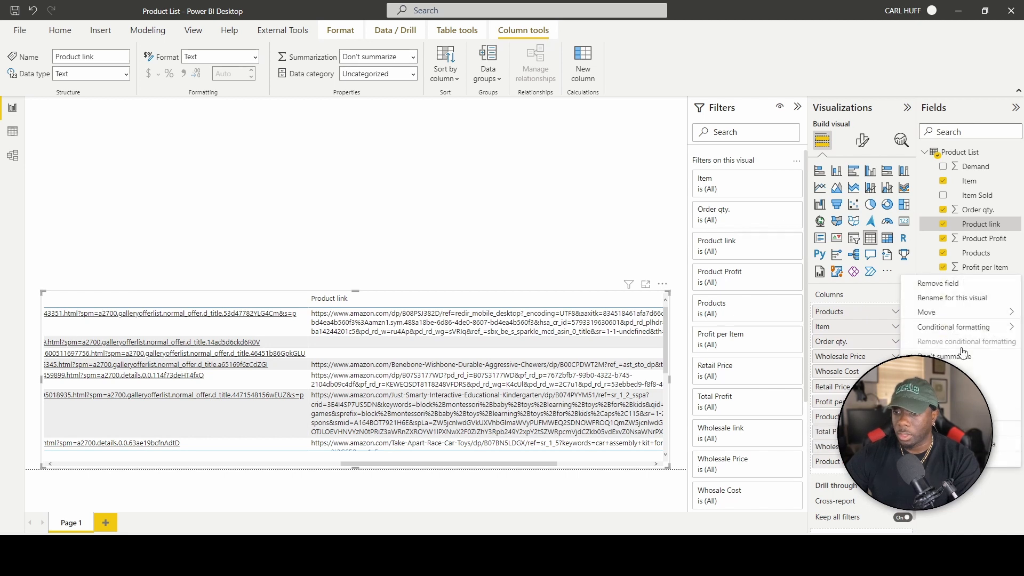
{"action": "mouse_move", "coordinate": [976, 328]}
{"action": "left_click", "coordinate": [820, 374]}
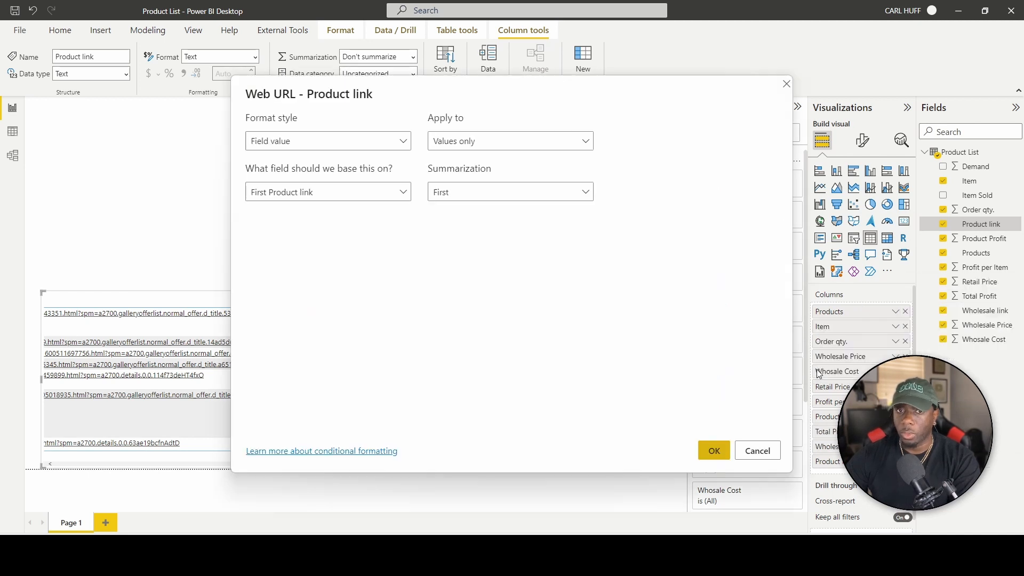
{"action": "left_click", "coordinate": [714, 451]}
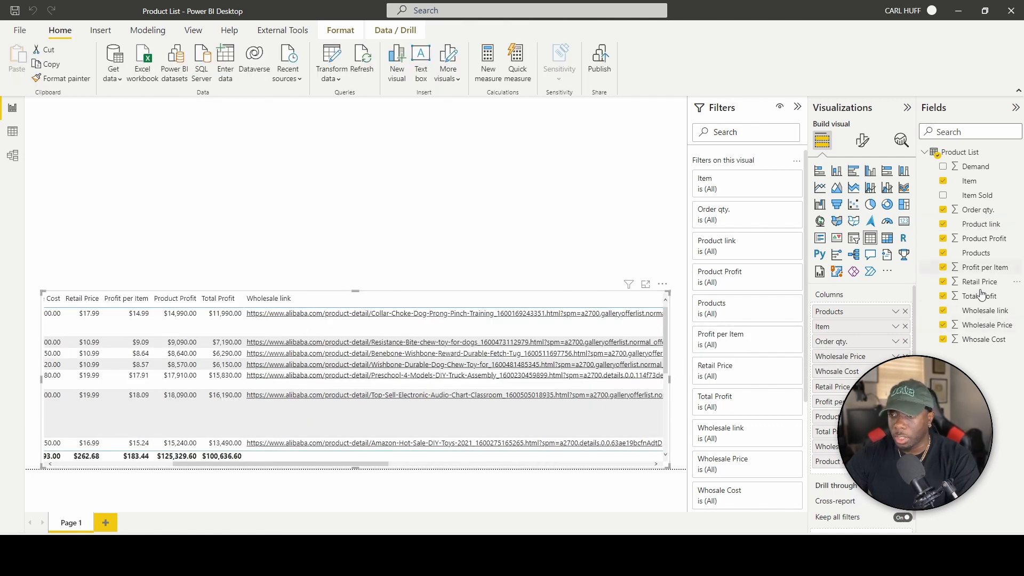
{"action": "left_click", "coordinate": [983, 314]}
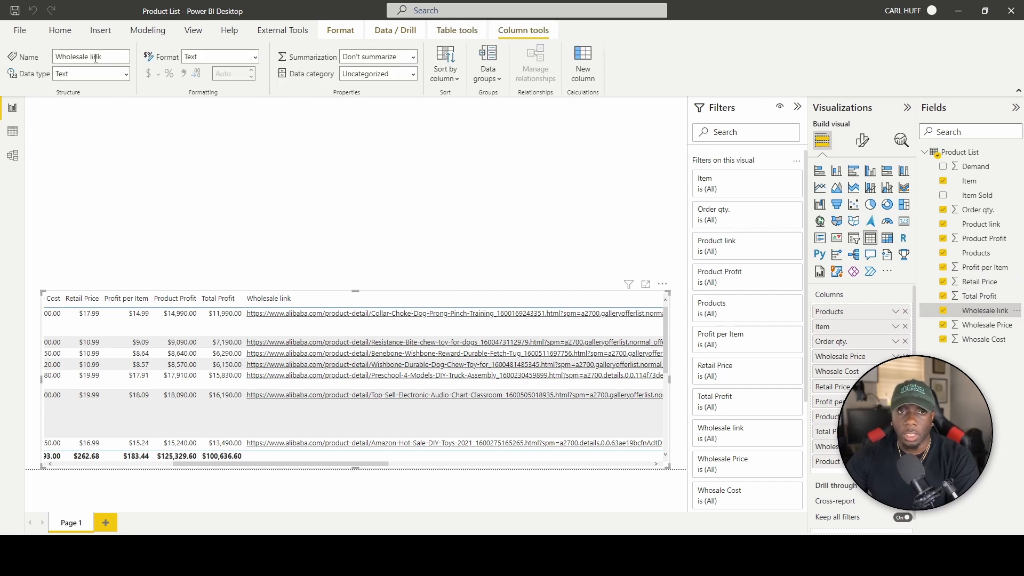
Set the Data category of Wholesale link and Product link to Web URL.
{"action": "left_click", "coordinate": [413, 75]}
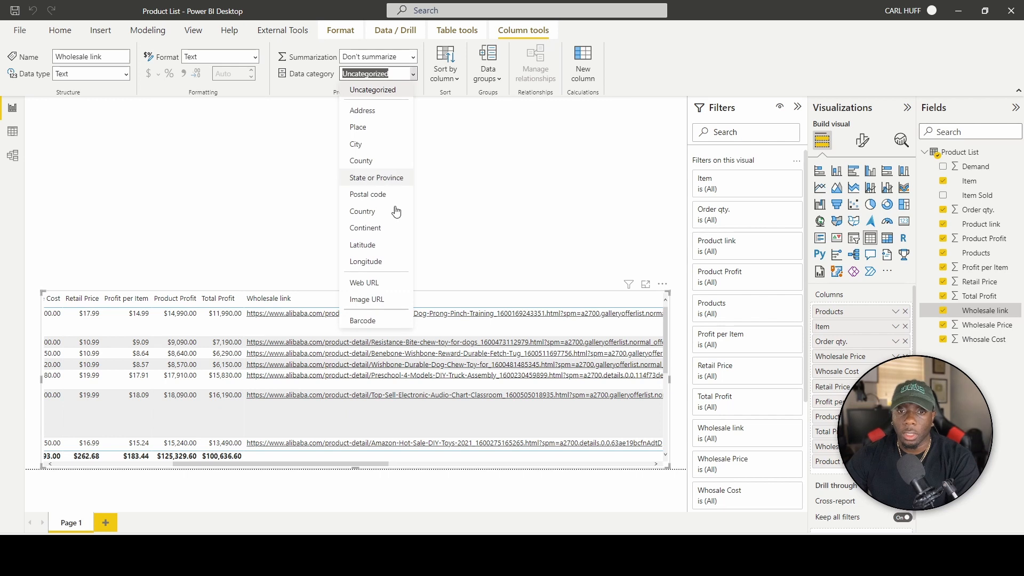
{"action": "left_click", "coordinate": [392, 289]}
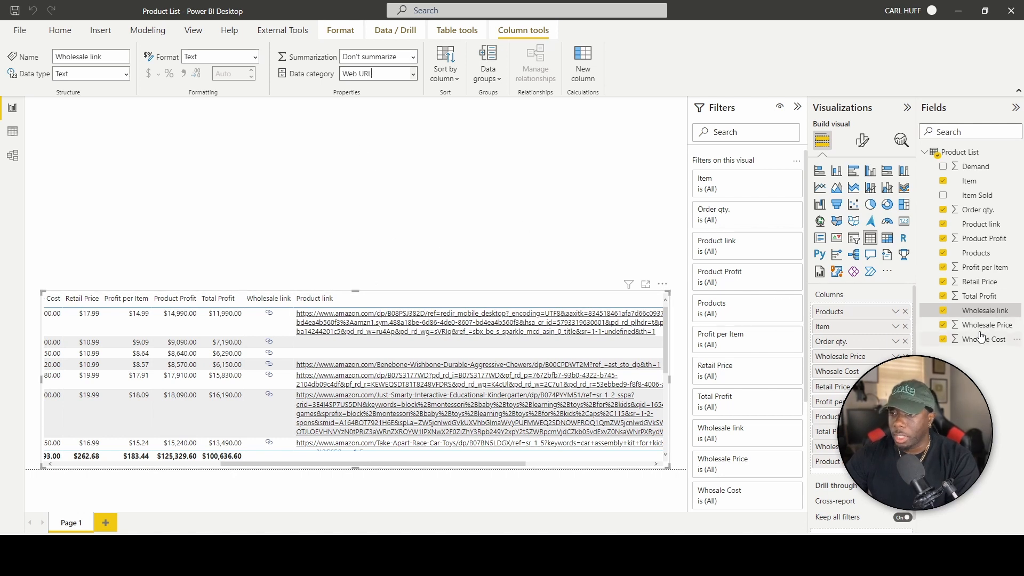
{"action": "left_click", "coordinate": [977, 226]}
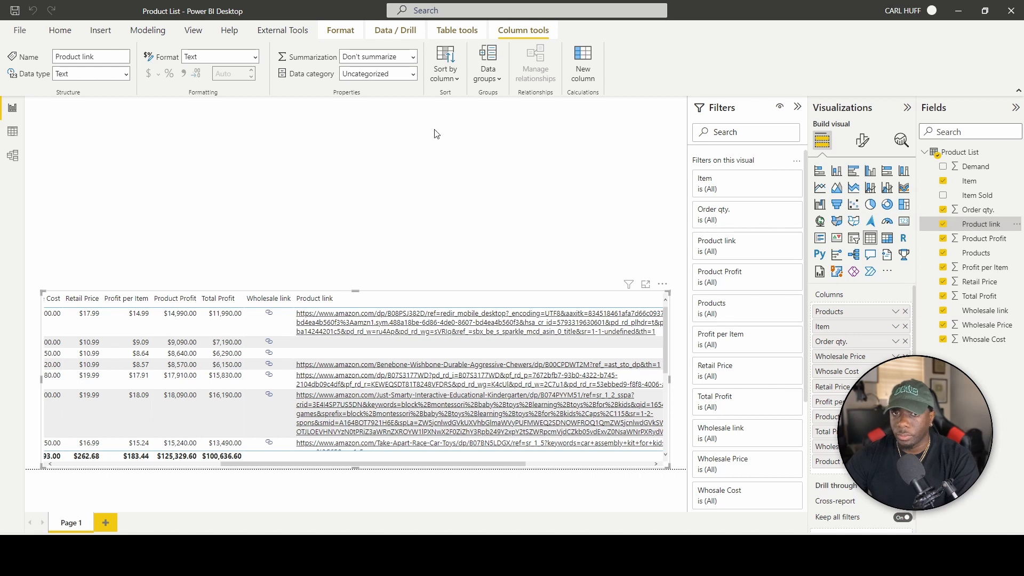
{"action": "left_click", "coordinate": [414, 78]}
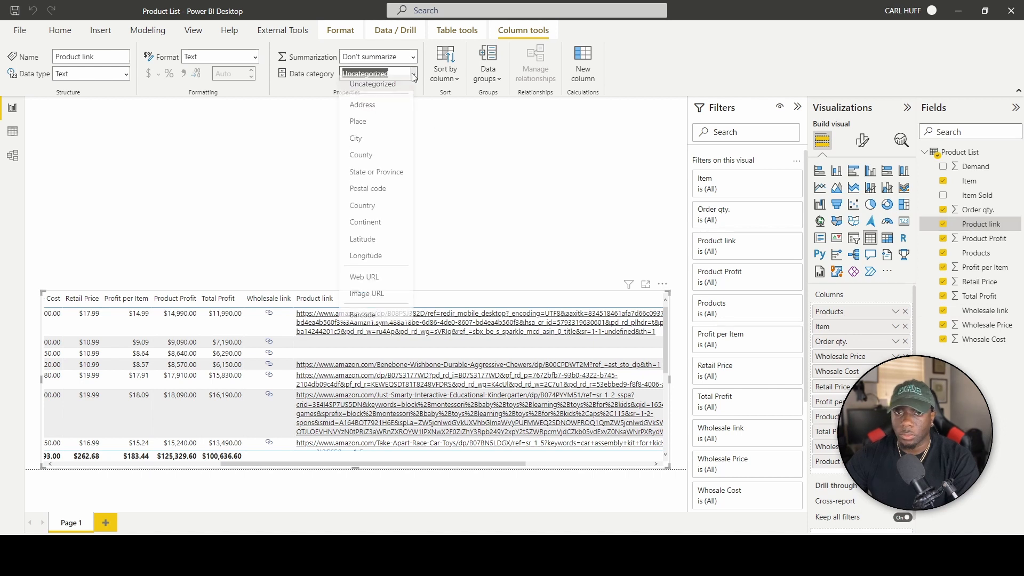
{"action": "left_click", "coordinate": [388, 282]}
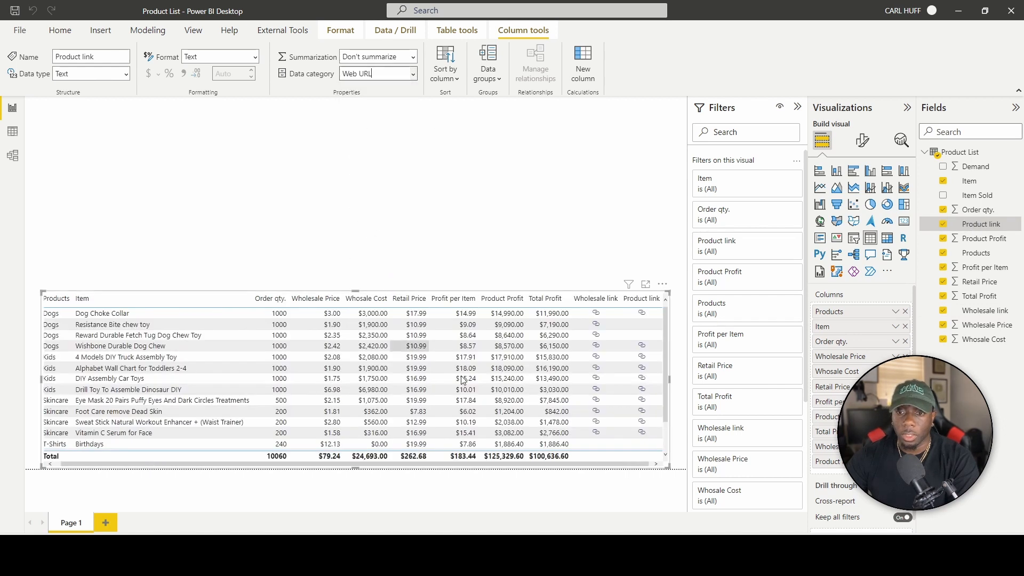
{"action": "left_click_drag", "start_coordinate": [464, 465], "coordinate": [431, 464]}
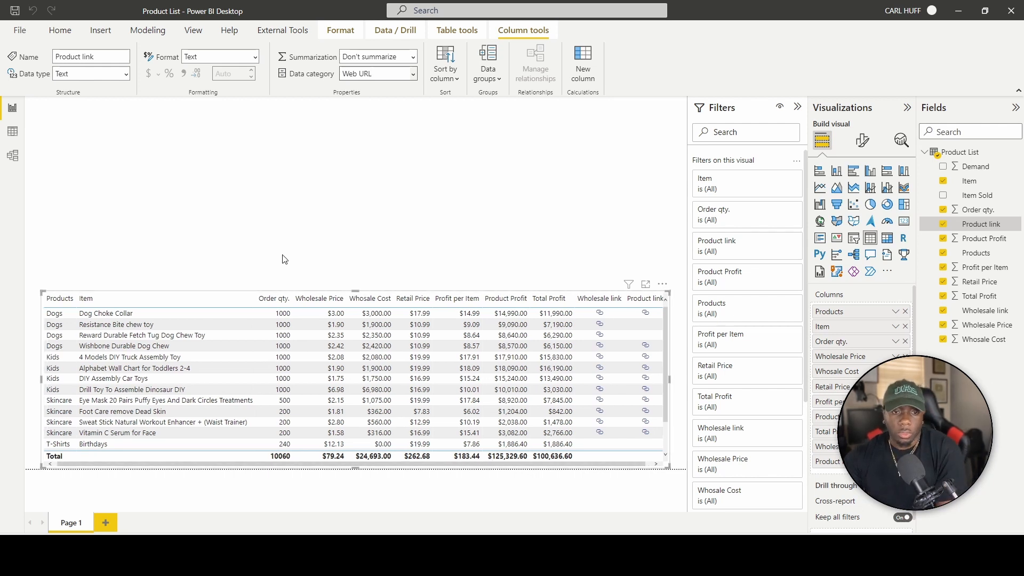
Shorten the table visual by dragging its top edge down, then move to PowerPoint.
{"action": "mouse_move", "coordinate": [356, 291]}
{"action": "left_mouse_down"}
{"action": "mouse_move", "coordinate": [350, 346]}
{"action": "mouse_move", "coordinate": [354, 301]}
{"action": "left_mouse_up"}
{"action": "left_click", "coordinate": [354, 248]}
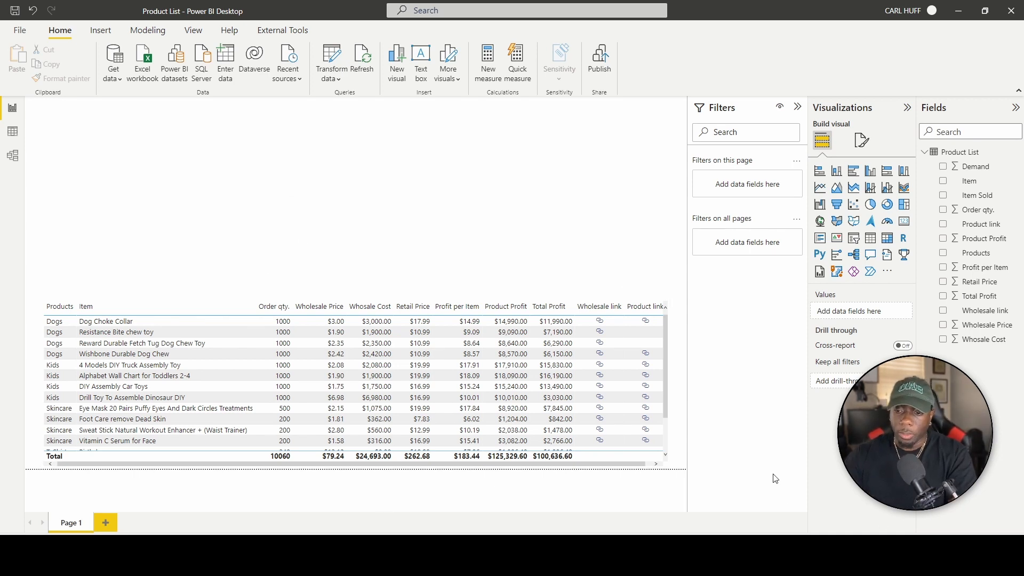
{"action": "left_click", "coordinate": [789, 555]}
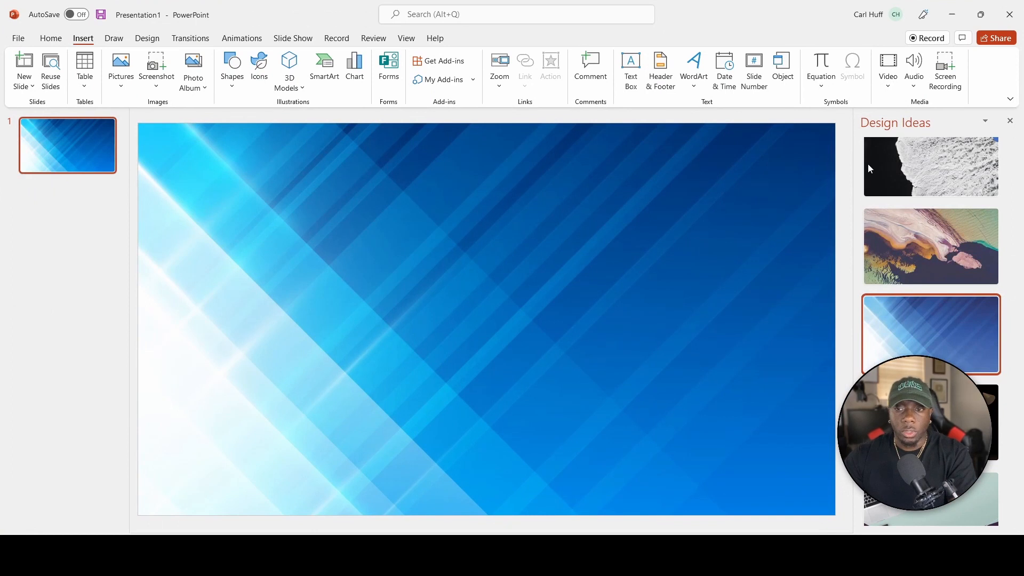
Load two more batches of Design Ideas for the blue diagonal slide.
{"action": "scroll", "coordinate": [931, 346], "scroll_direction": "down", "scroll_amount": 5}
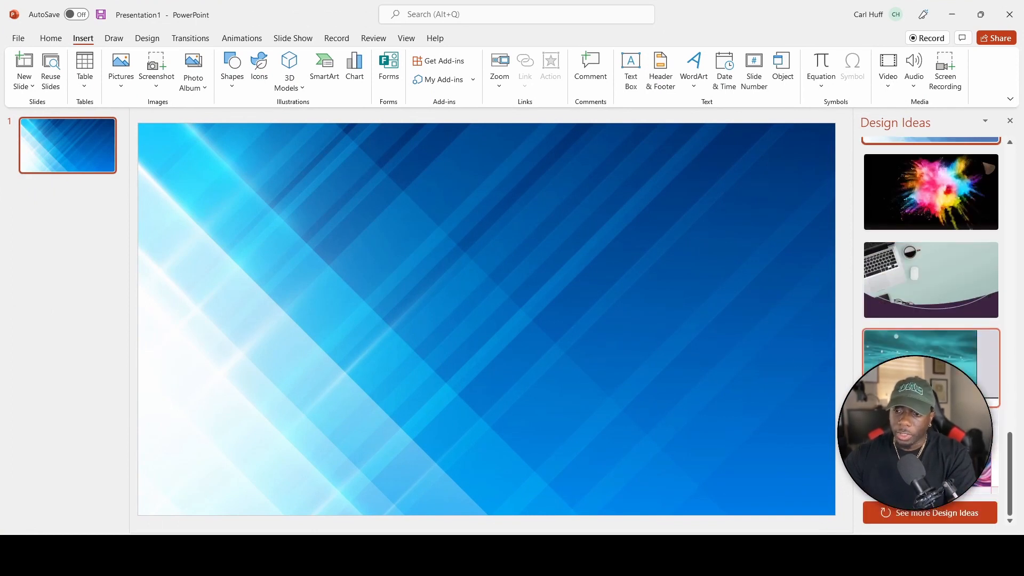
{"action": "left_click", "coordinate": [954, 512]}
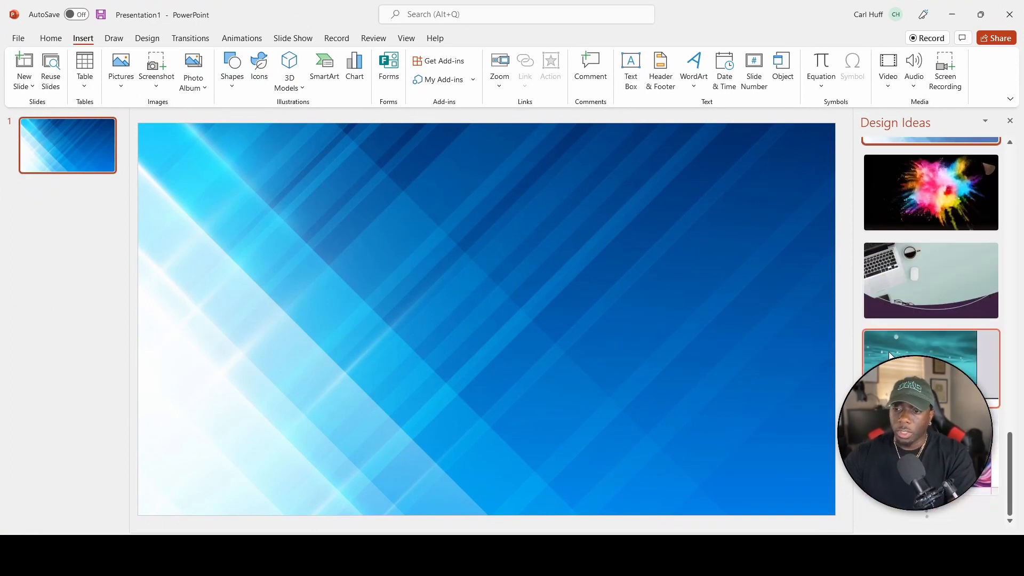
{"action": "scroll", "coordinate": [930, 320], "scroll_direction": "down", "scroll_amount": 3}
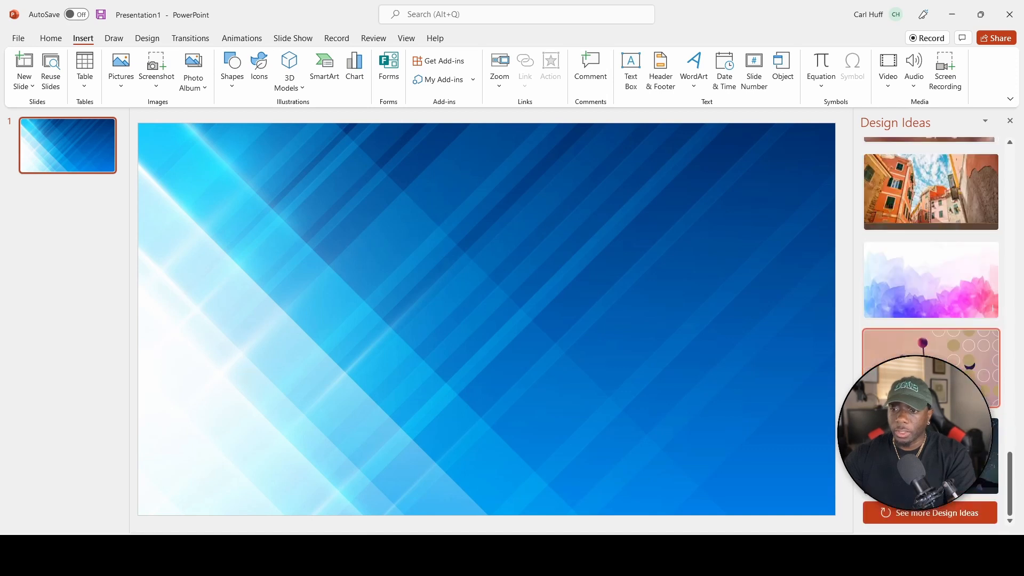
{"action": "left_click", "coordinate": [939, 518]}
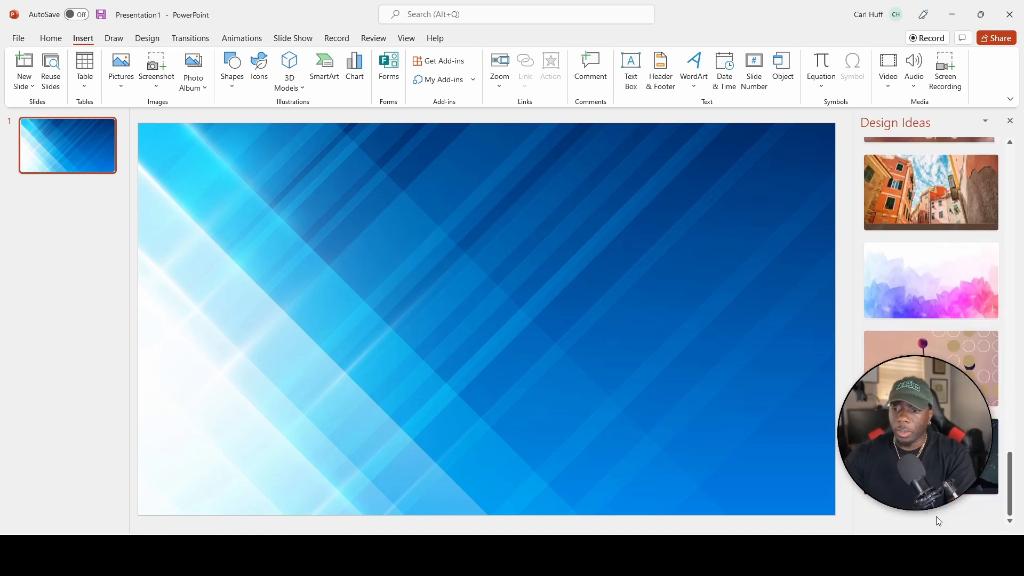
{"action": "scroll", "coordinate": [930, 320], "scroll_direction": "down", "scroll_amount": 10}
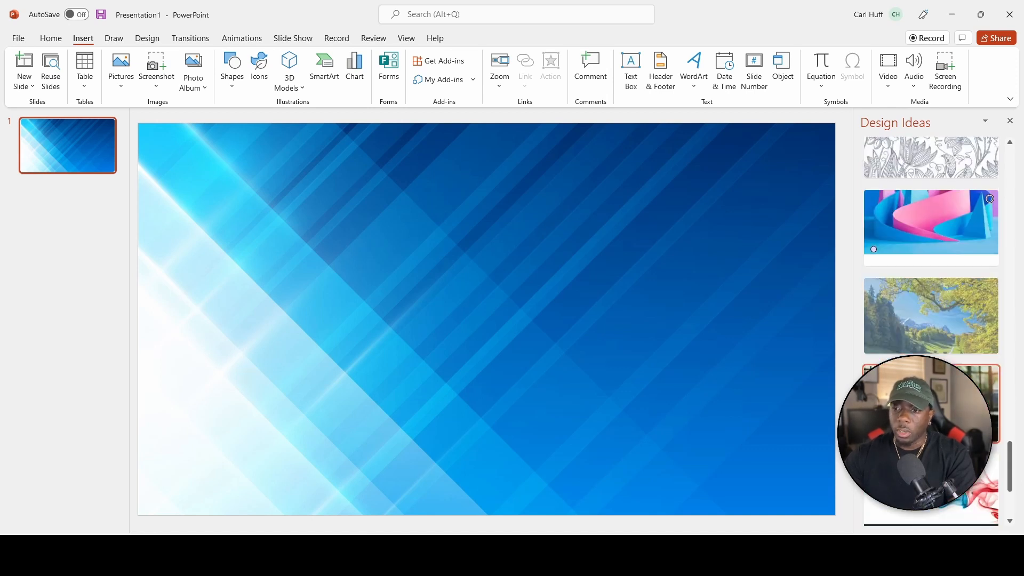
{"action": "scroll", "coordinate": [953, 508], "scroll_direction": "down", "scroll_amount": 3}
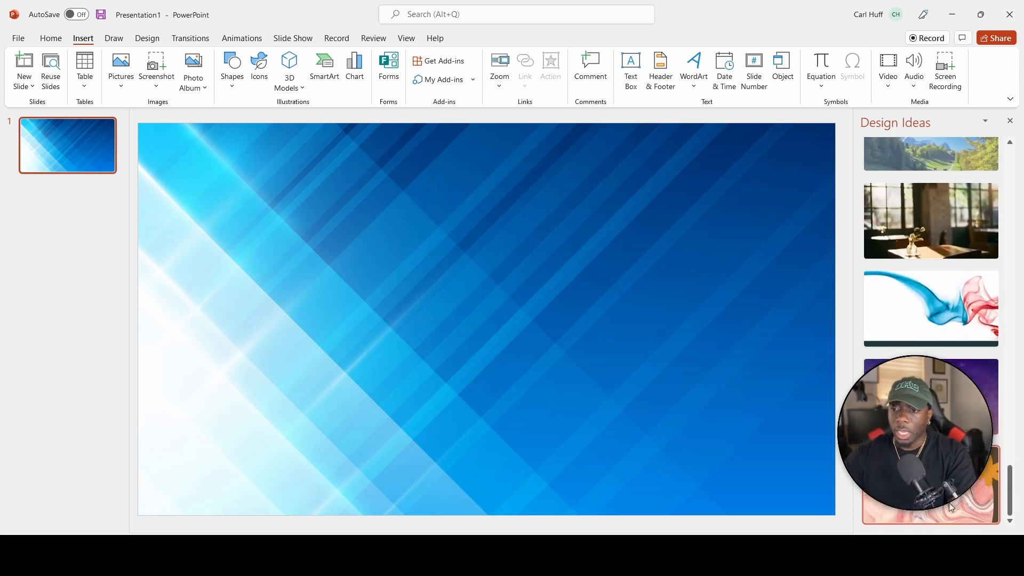
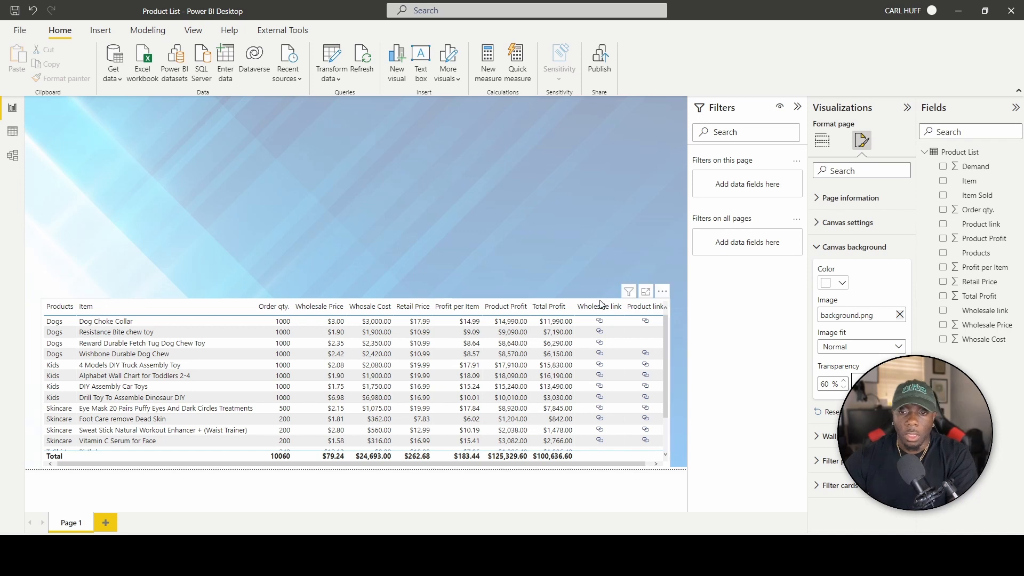
Widen the product table so every column fits, then show the options for adding more visuals.
{"action": "left_click", "coordinate": [601, 304]}
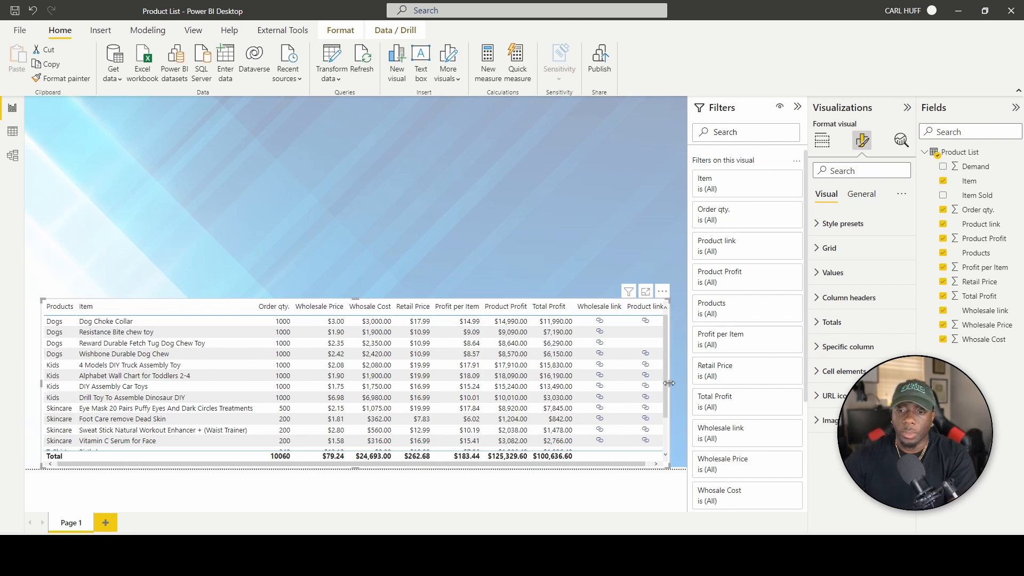
{"action": "left_click_drag", "start_coordinate": [669, 383], "coordinate": [675, 382]}
{"action": "left_click", "coordinate": [292, 248]}
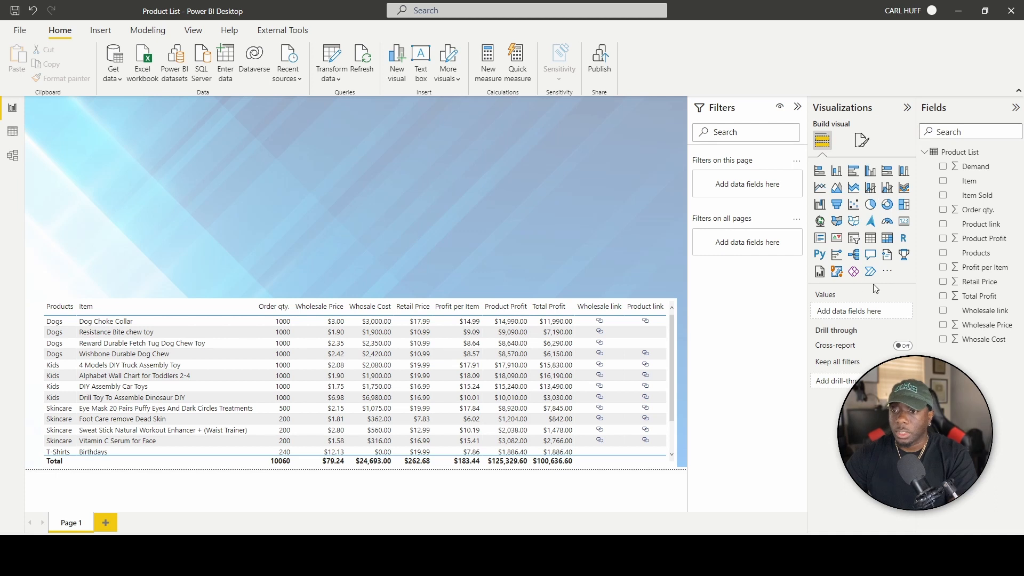
{"action": "left_click", "coordinate": [888, 272]}
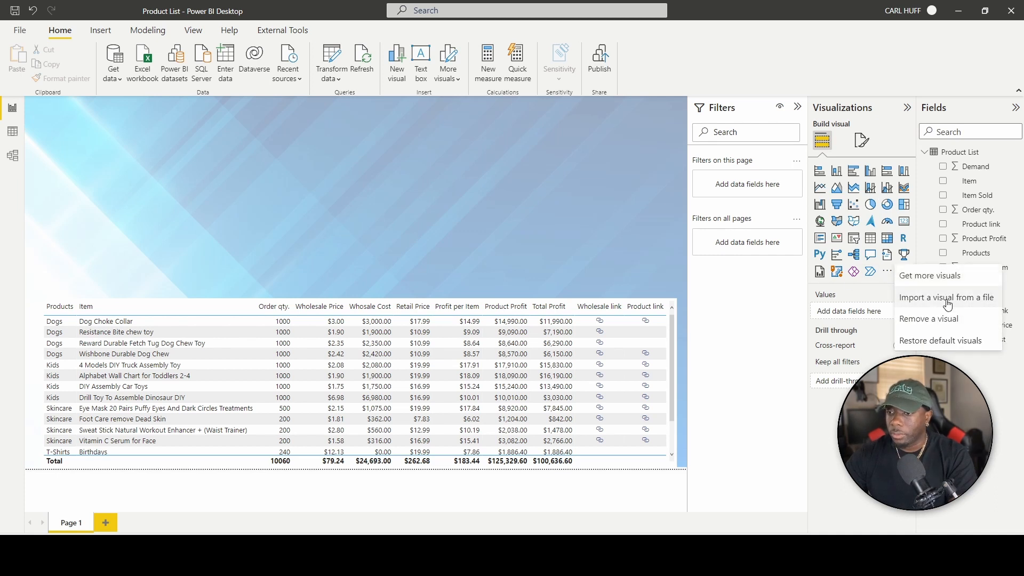
Search AppSource for 'chicle', add the Chiclet Slicer, and place an empty instance on the page.
{"action": "left_click", "coordinate": [941, 284]}
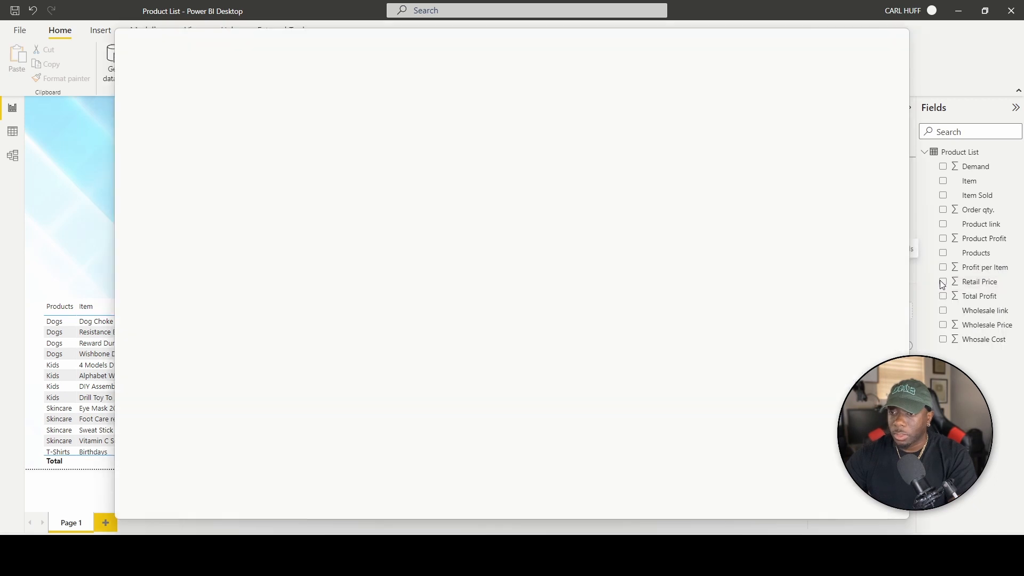
{"action": "left_click", "coordinate": [189, 166]}
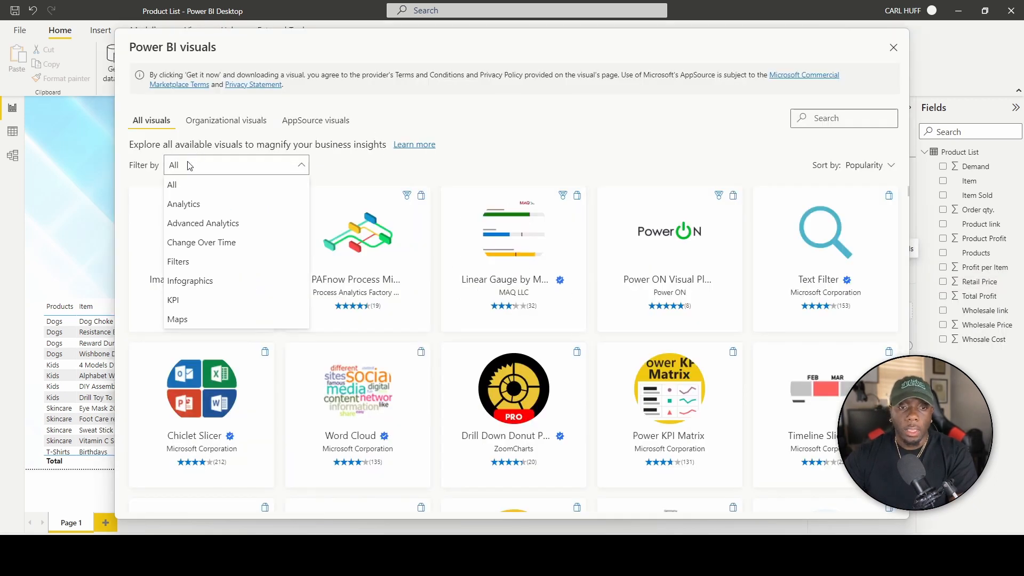
{"action": "left_click", "coordinate": [192, 166]}
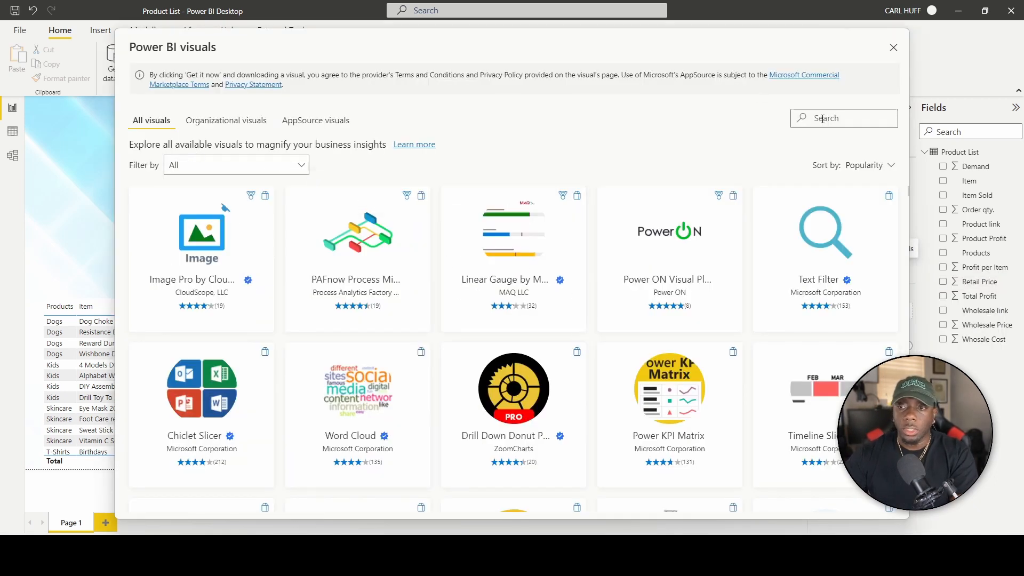
{"action": "type", "text": "chicle"}
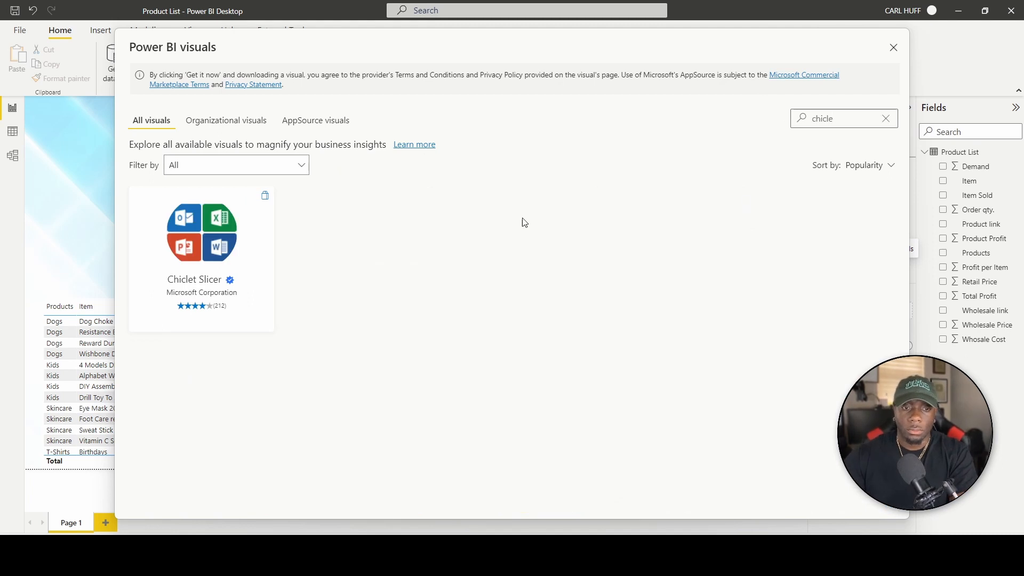
{"action": "left_click", "coordinate": [212, 247]}
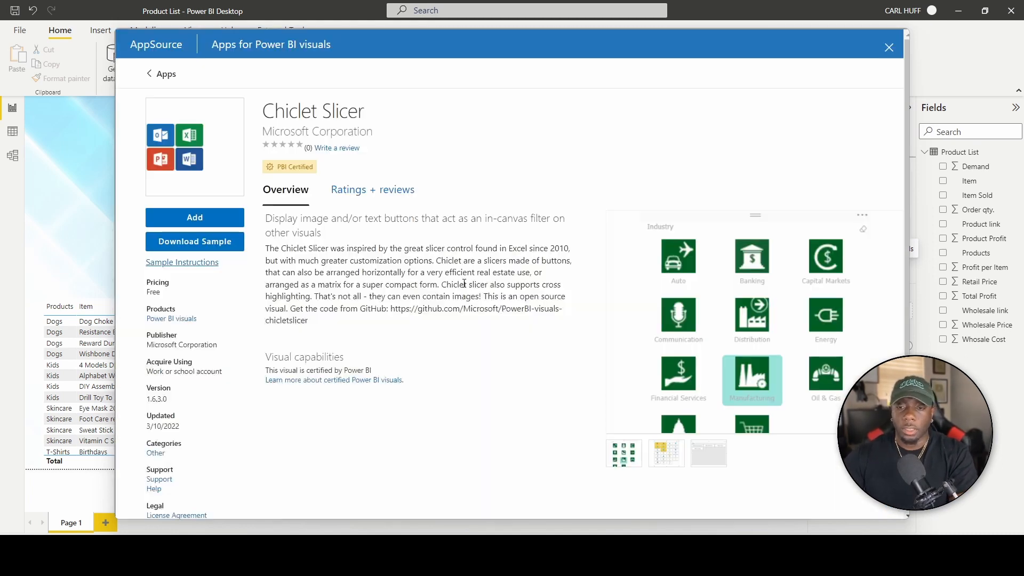
{"action": "left_click", "coordinate": [194, 217]}
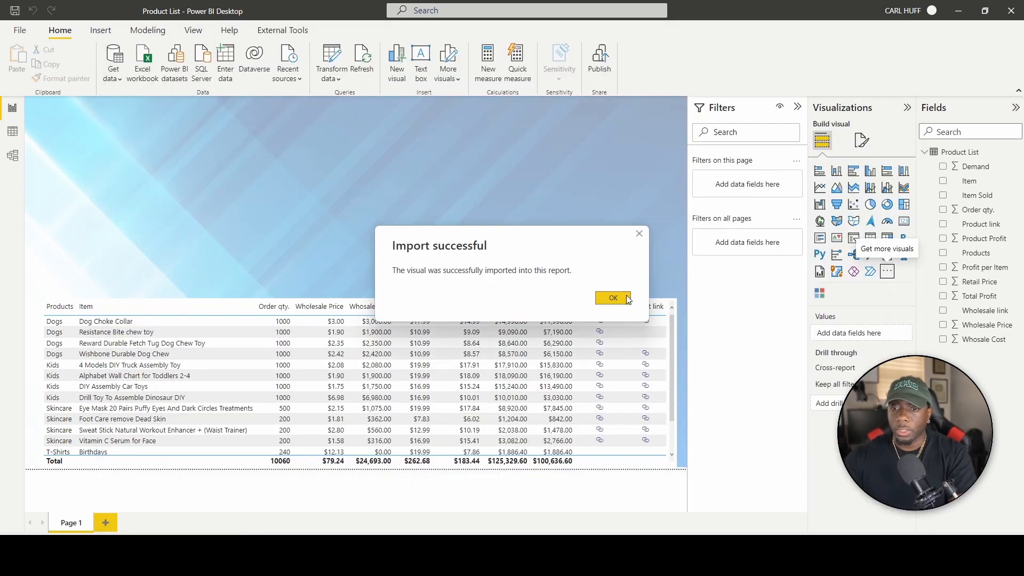
{"action": "left_click", "coordinate": [627, 299]}
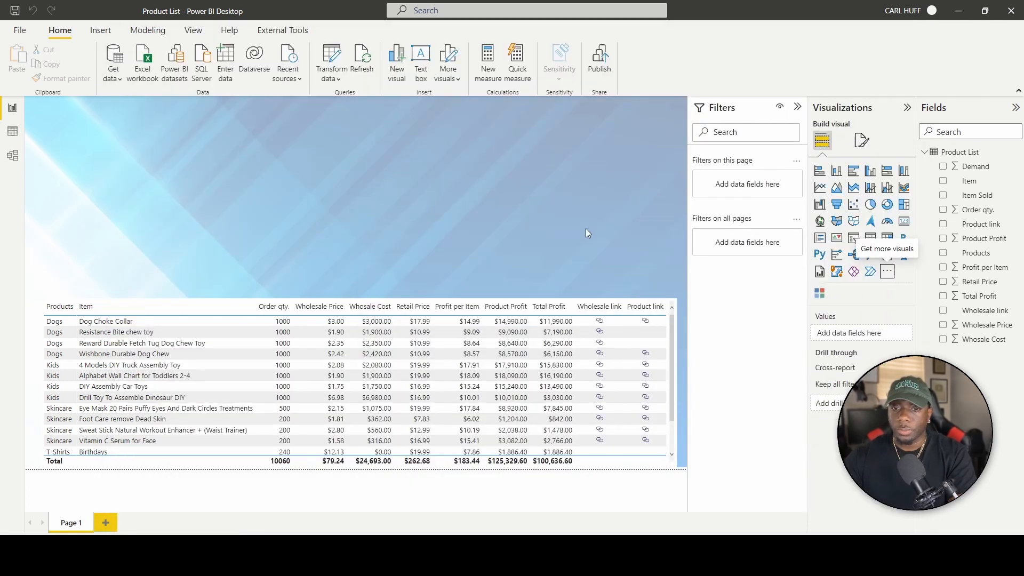
{"action": "left_click", "coordinate": [820, 293]}
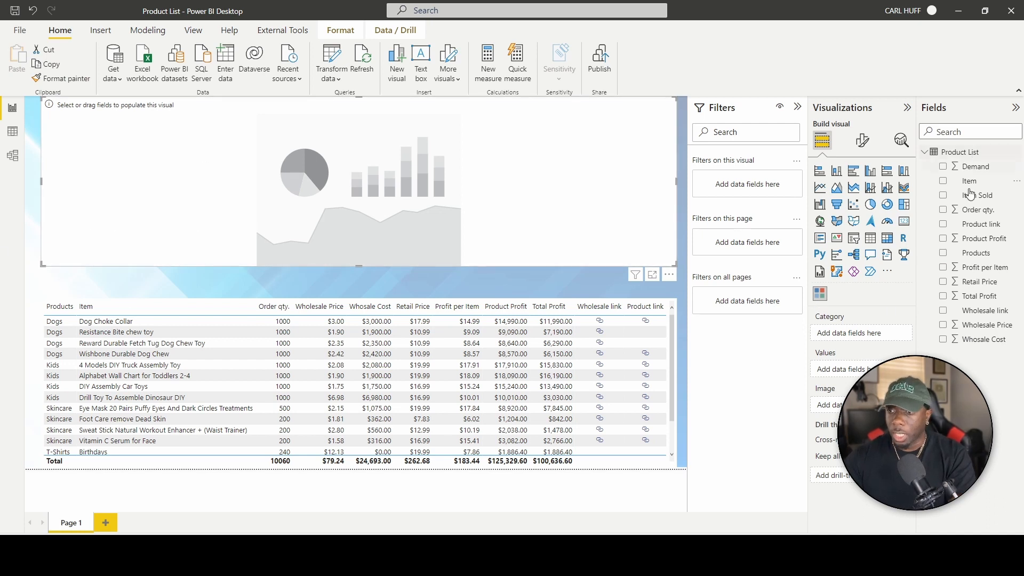
Bind the Chiclet Slicer to Products, shrink it, and move it into the page's top-left corner.
{"action": "left_click_drag", "start_coordinate": [977, 254], "coordinate": [863, 332]}
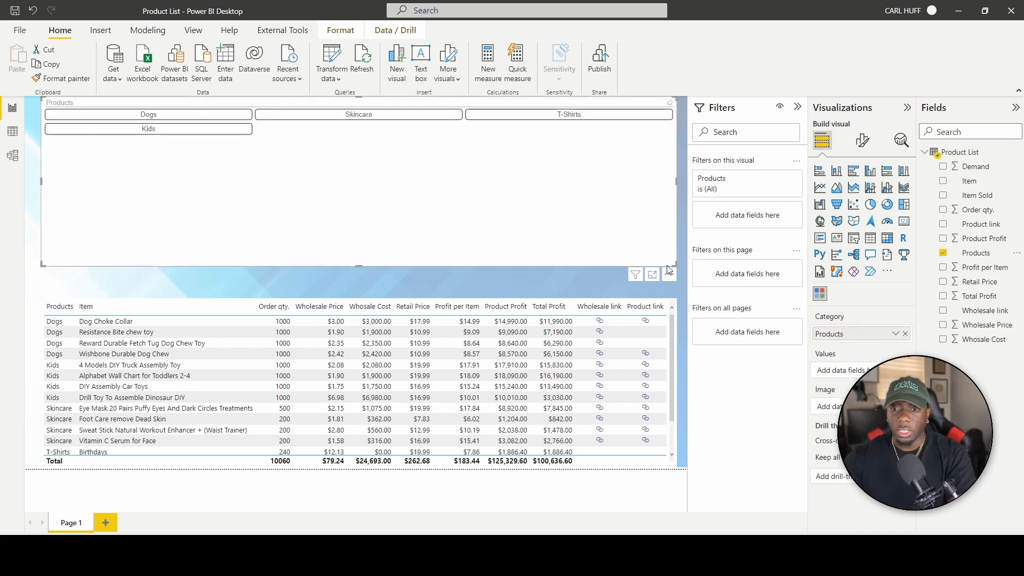
{"action": "left_click_drag", "start_coordinate": [673, 264], "coordinate": [189, 140]}
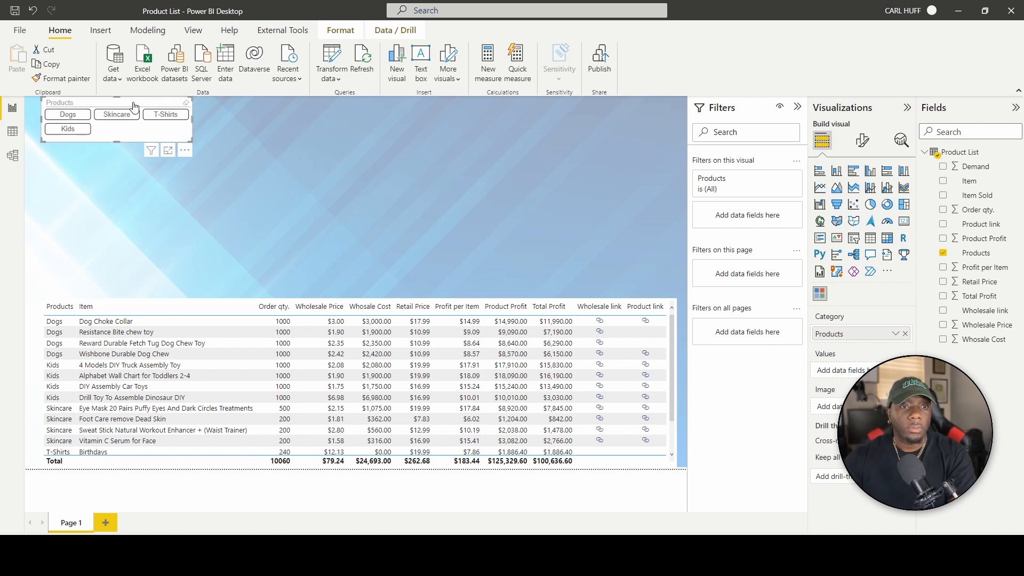
{"action": "left_click_drag", "start_coordinate": [108, 100], "coordinate": [98, 106]}
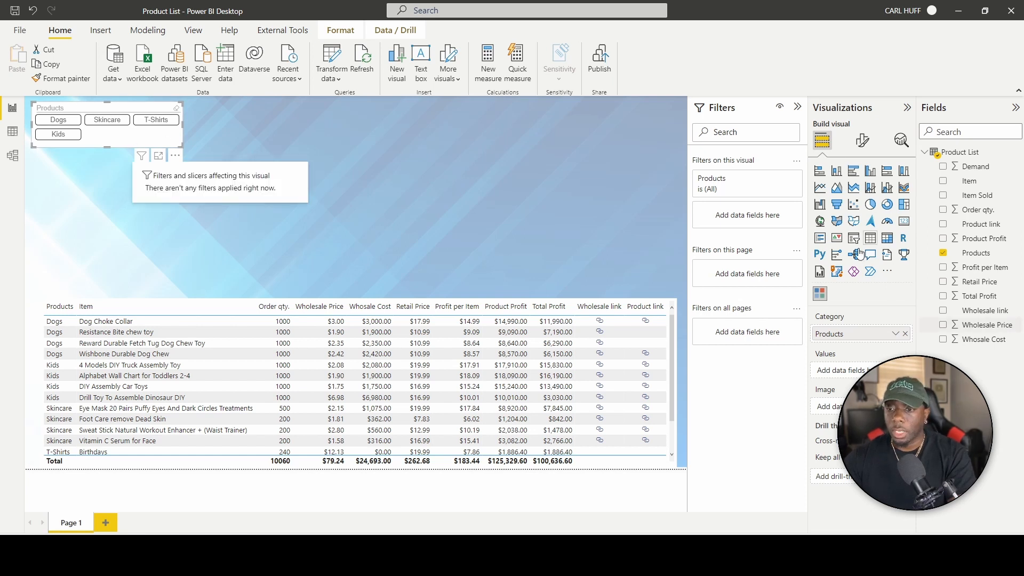
{"action": "left_click", "coordinate": [863, 141]}
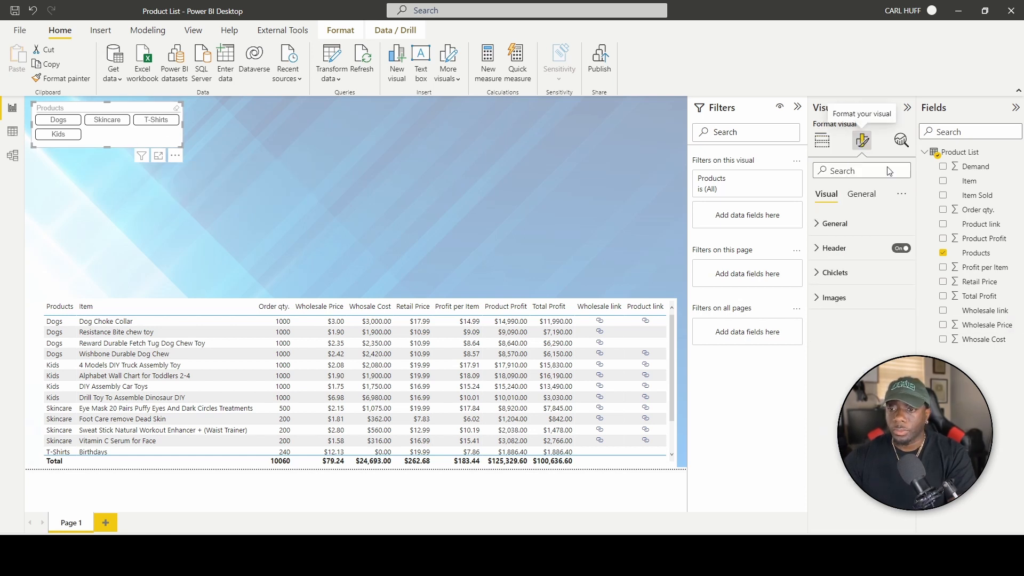
Lay out the Products slicer buttons in 2 columns.
{"action": "left_click", "coordinate": [816, 224]}
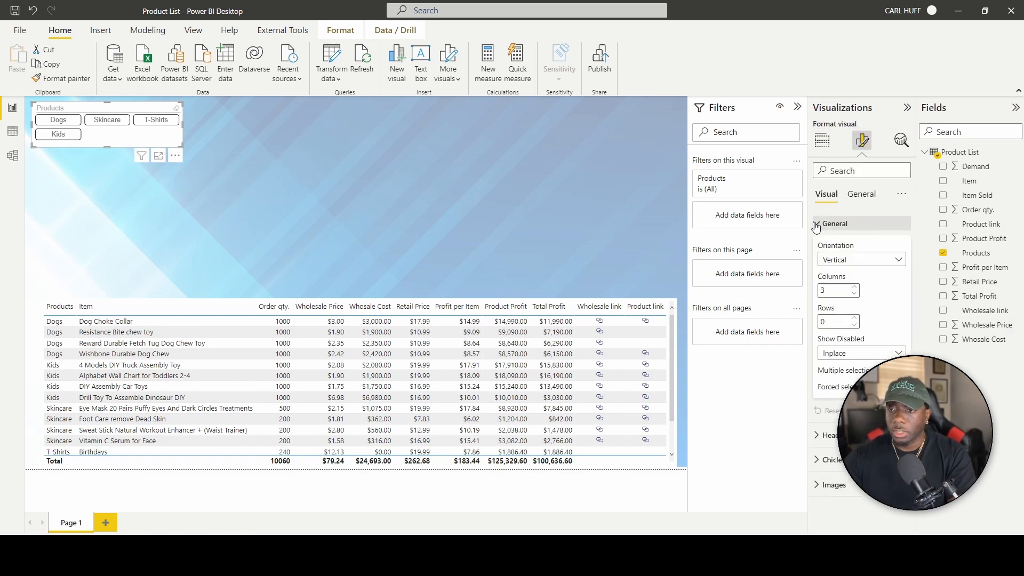
{"action": "left_click", "coordinate": [854, 294]}
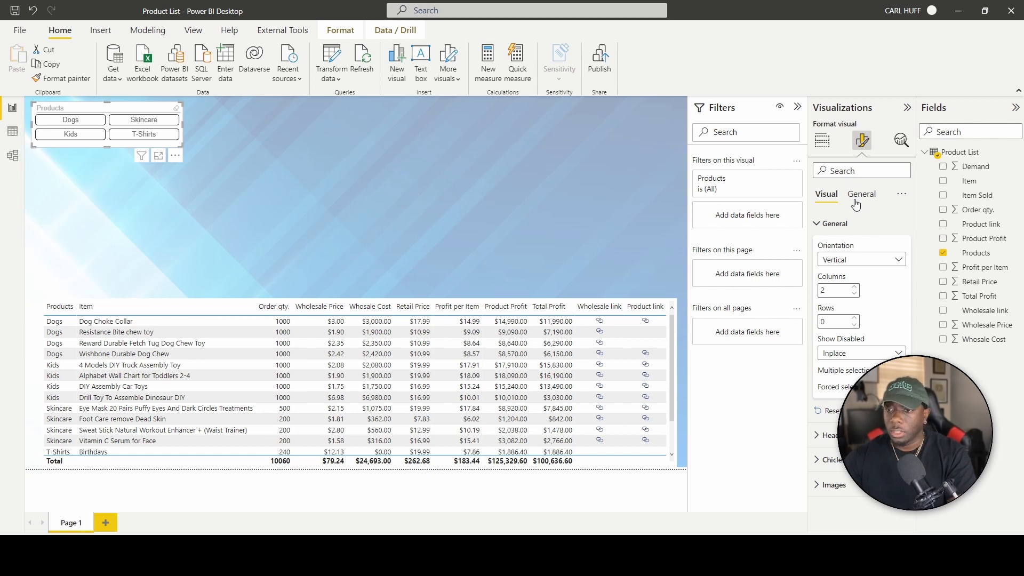
{"action": "left_click", "coordinate": [834, 224]}
Make the slicer header title blue and increase its text size.
{"action": "left_click", "coordinate": [834, 248]}
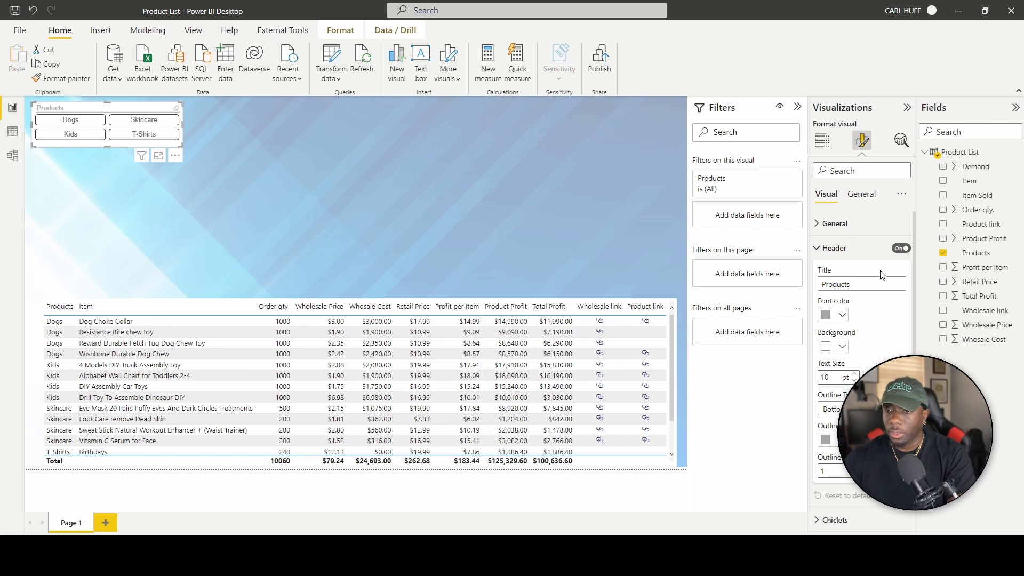
{"action": "left_click", "coordinate": [842, 315]}
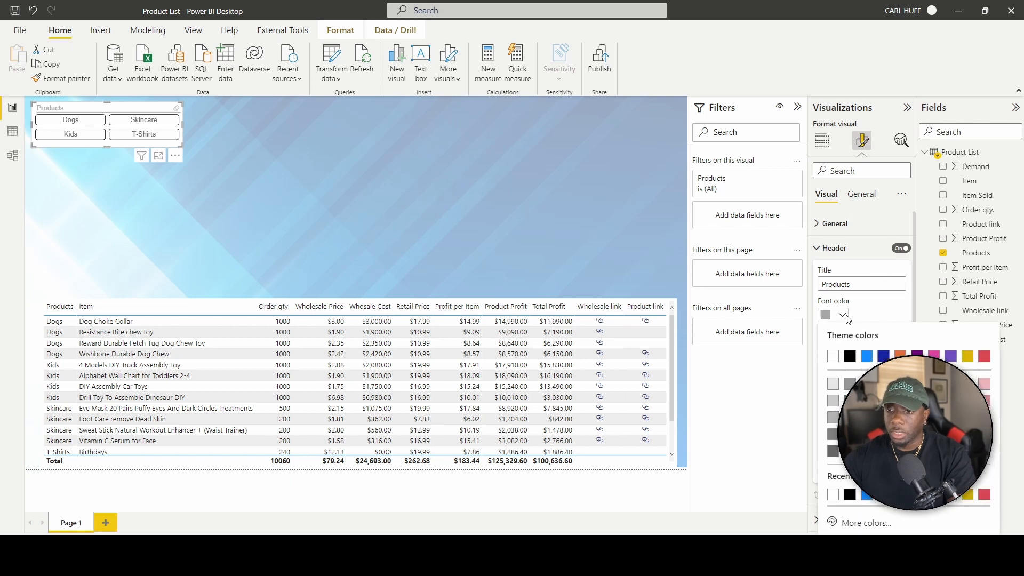
{"action": "left_click", "coordinate": [851, 357]}
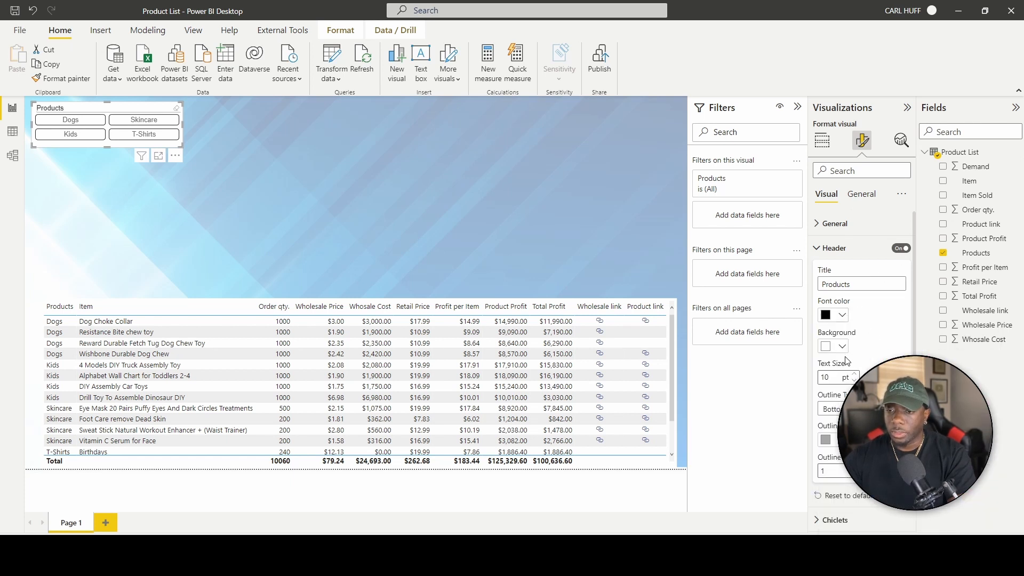
{"action": "left_click", "coordinate": [846, 316]}
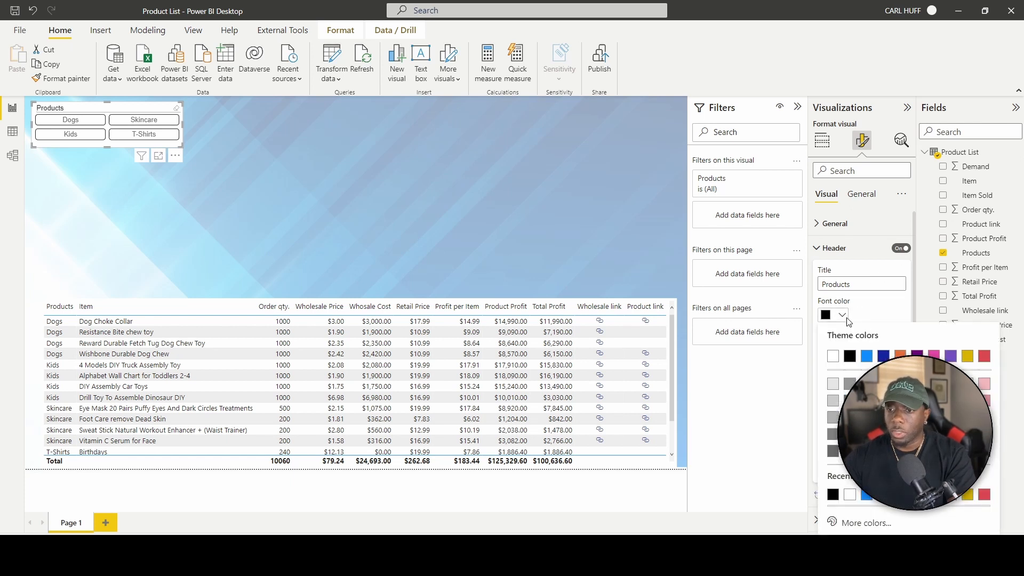
{"action": "left_click", "coordinate": [869, 356]}
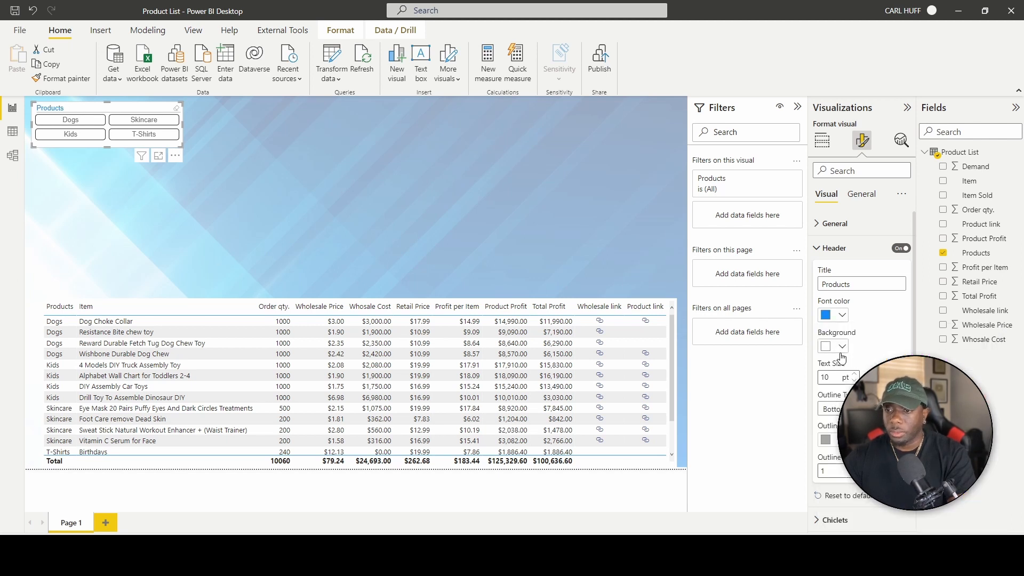
{"action": "left_click", "coordinate": [855, 374]}
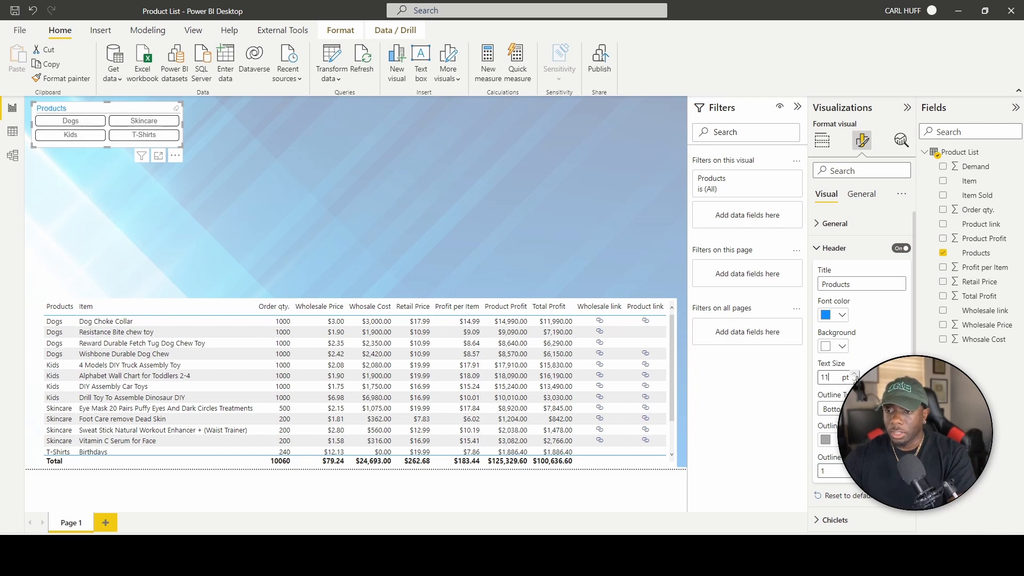
{"action": "left_click", "coordinate": [855, 375]}
Open the chiclet button settings, view the page formatting options, and reselect the Products slicer.
{"action": "scroll", "coordinate": [860, 384], "scroll_direction": "down", "scroll_amount": 1}
{"action": "left_click", "coordinate": [835, 496]}
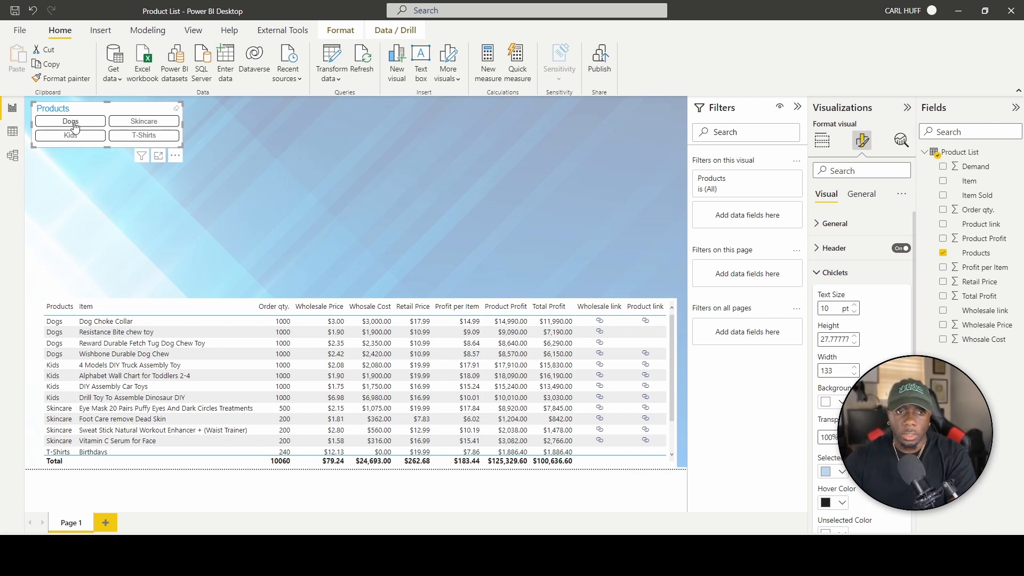
{"action": "left_click", "coordinate": [215, 176]}
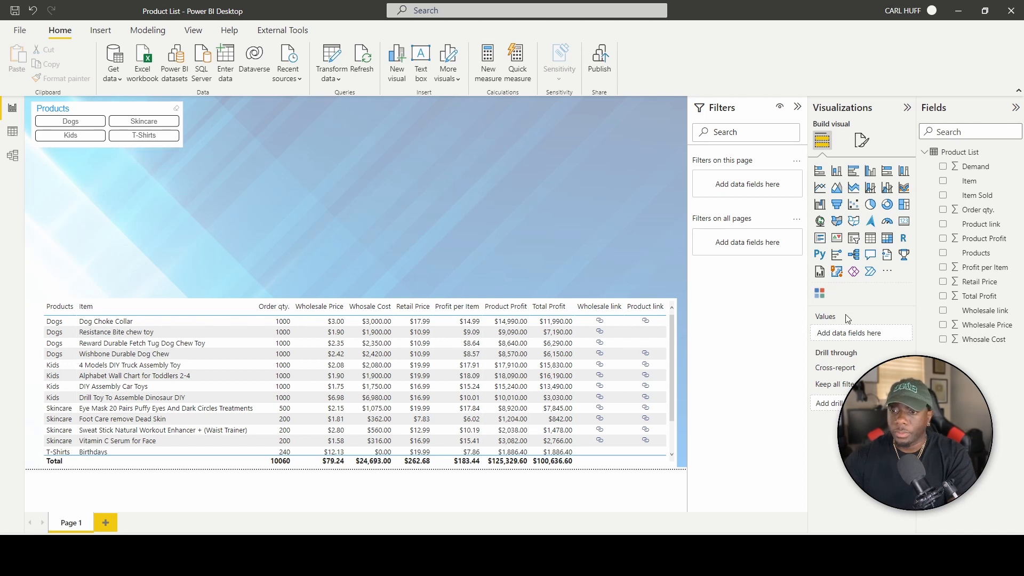
{"action": "left_click", "coordinate": [861, 140]}
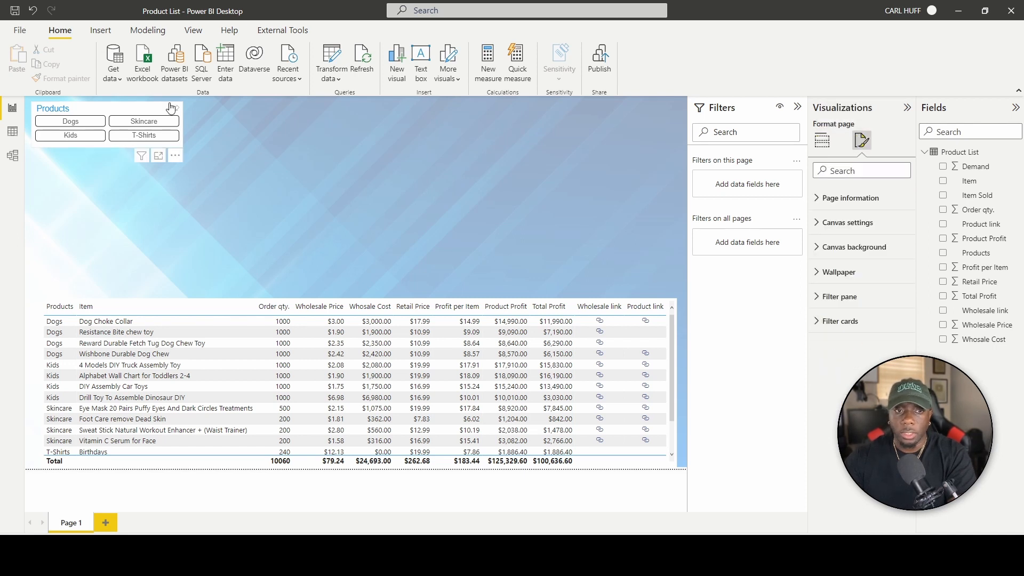
{"action": "left_click", "coordinate": [148, 111]}
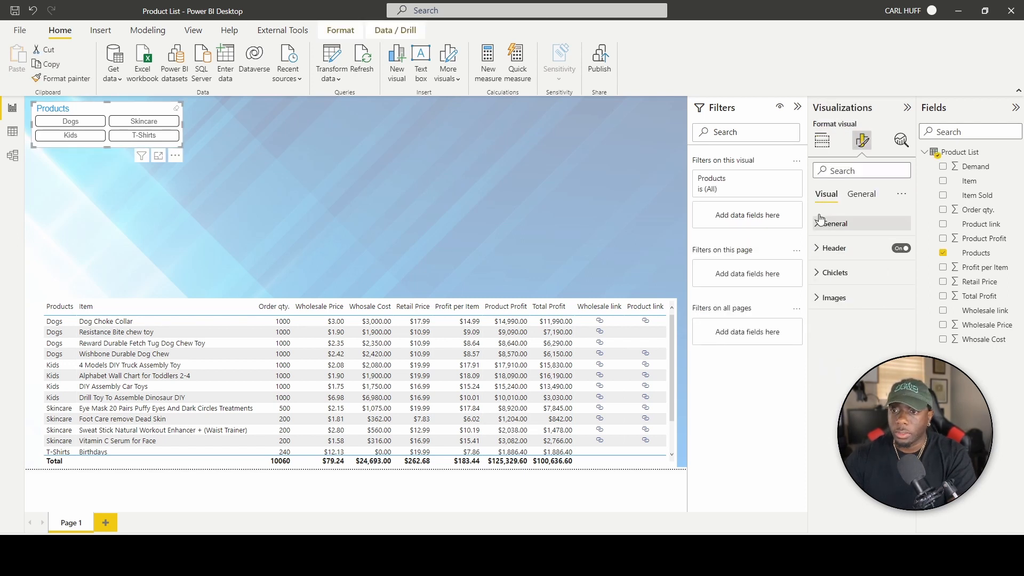
Set the slicer button text to 11 pt and narrow the Products slicer.
{"action": "left_click", "coordinate": [821, 272]}
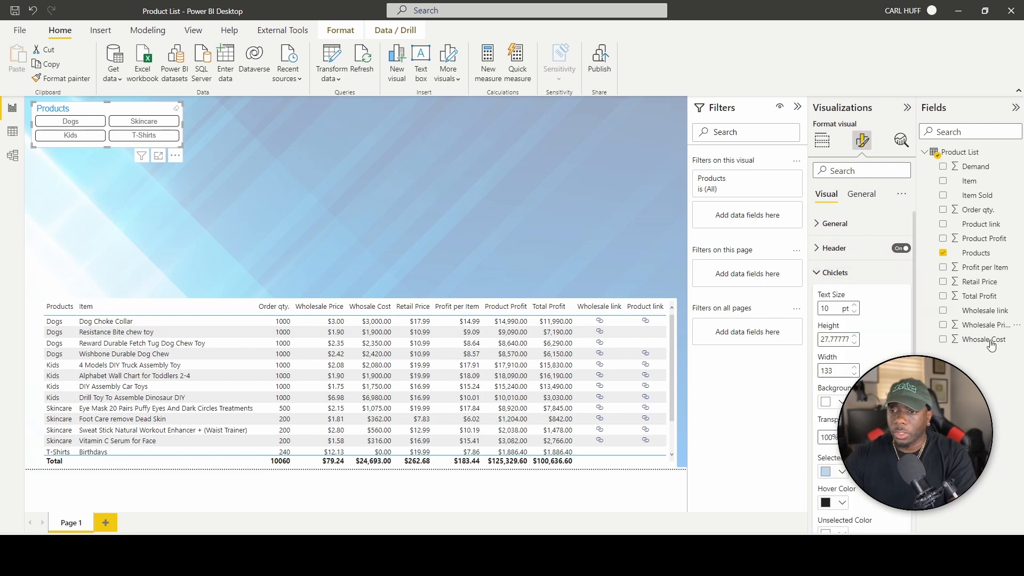
{"action": "left_click", "coordinate": [855, 306]}
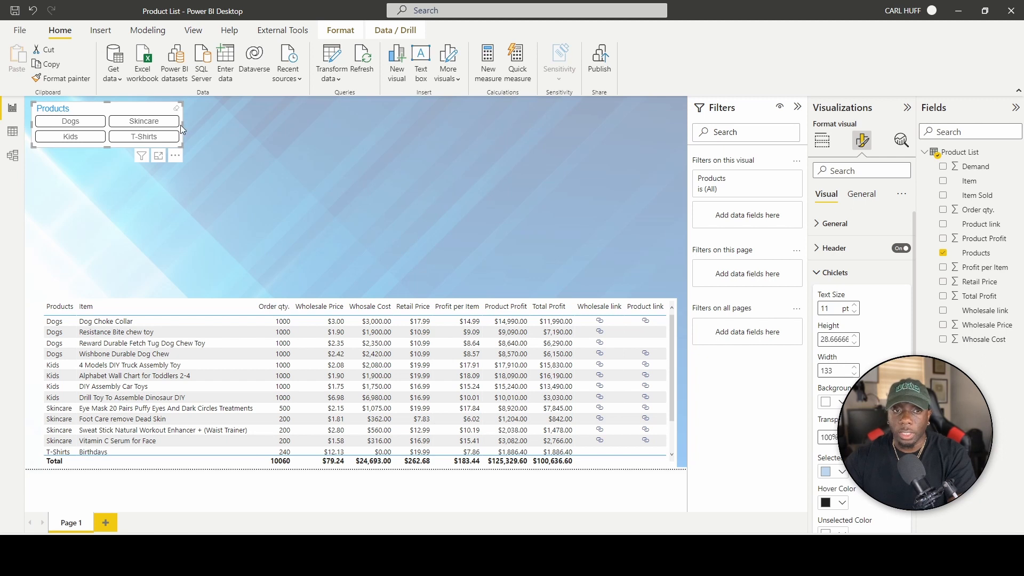
{"action": "left_click_drag", "start_coordinate": [182, 124], "coordinate": [151, 126]}
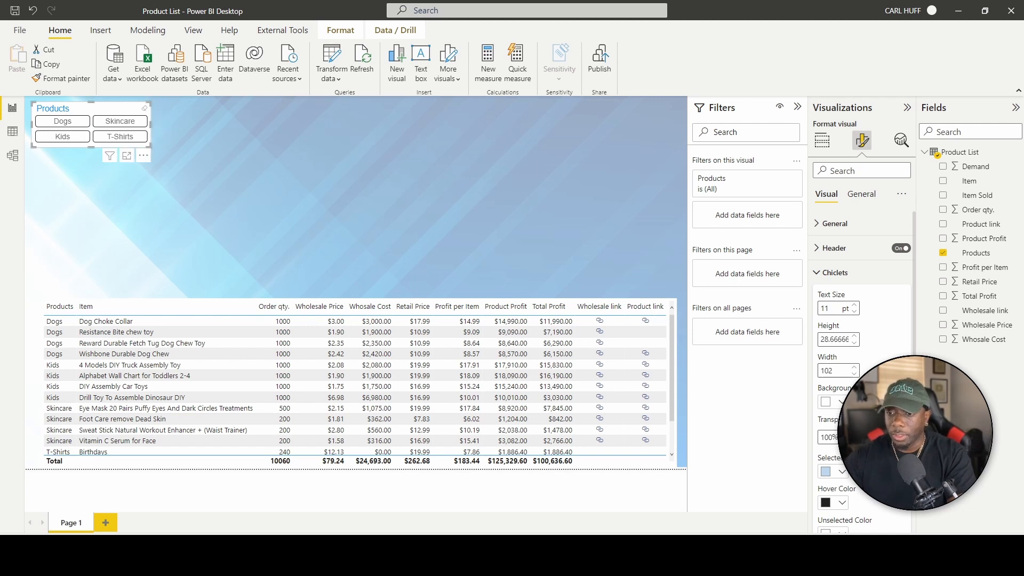
Color the chiclets: blue when selected, darker blue on hover, light blue when unselected.
{"action": "left_click", "coordinate": [842, 472]}
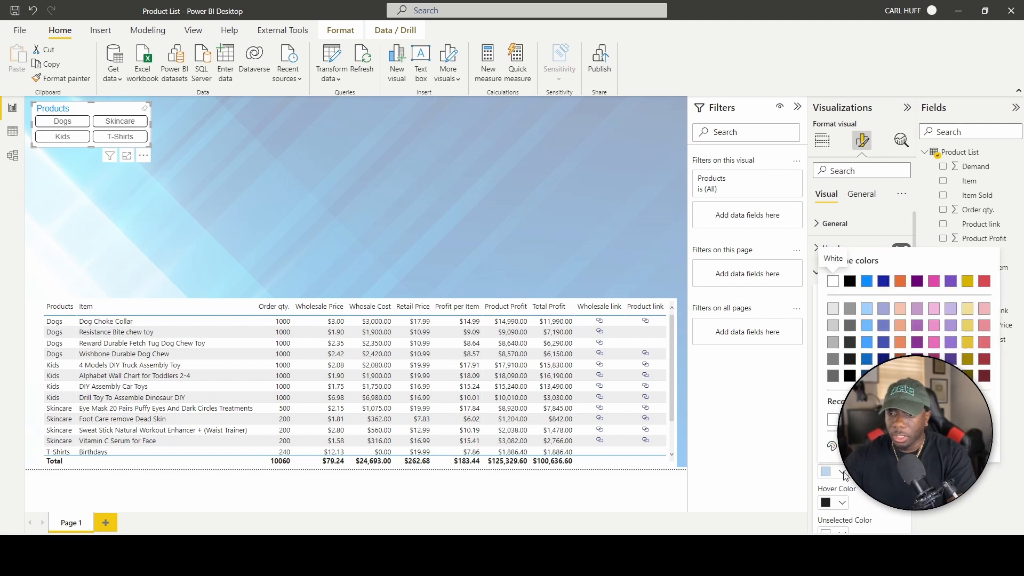
{"action": "left_click", "coordinate": [867, 281]}
{"action": "scroll", "coordinate": [842, 407], "scroll_direction": "down", "scroll_amount": 3}
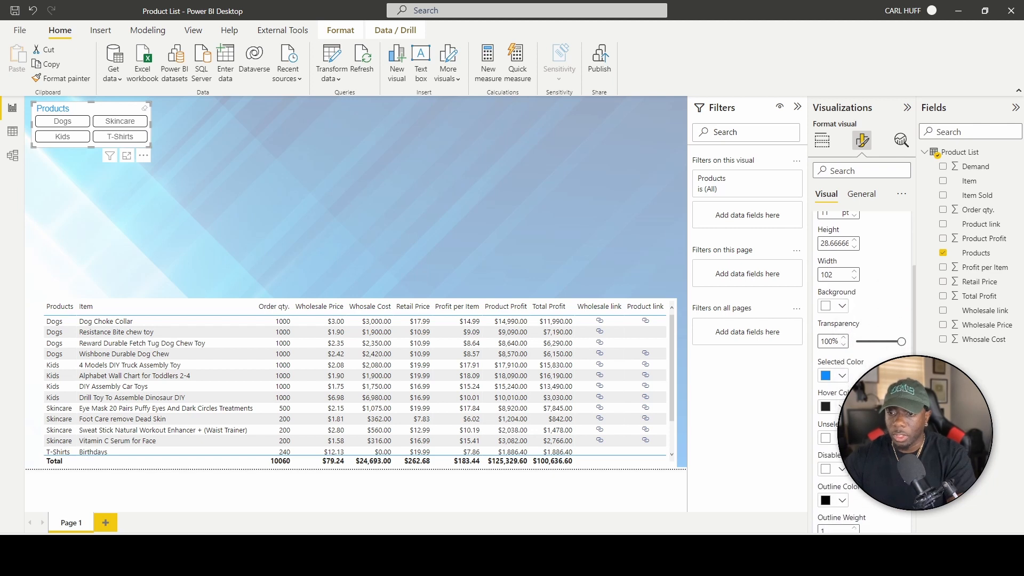
{"action": "left_click", "coordinate": [842, 407]}
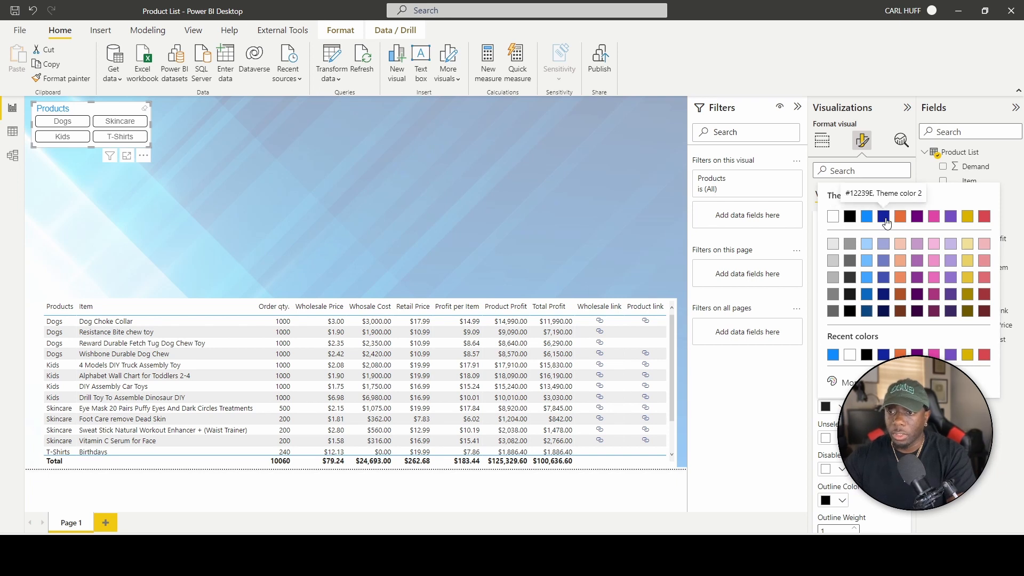
{"action": "left_click", "coordinate": [868, 295]}
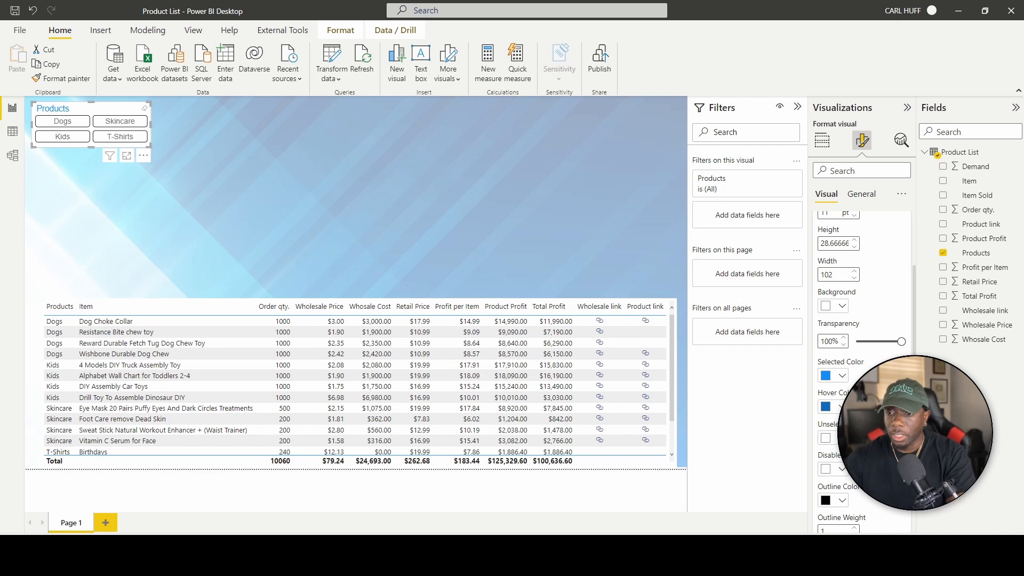
{"action": "left_click", "coordinate": [842, 438]}
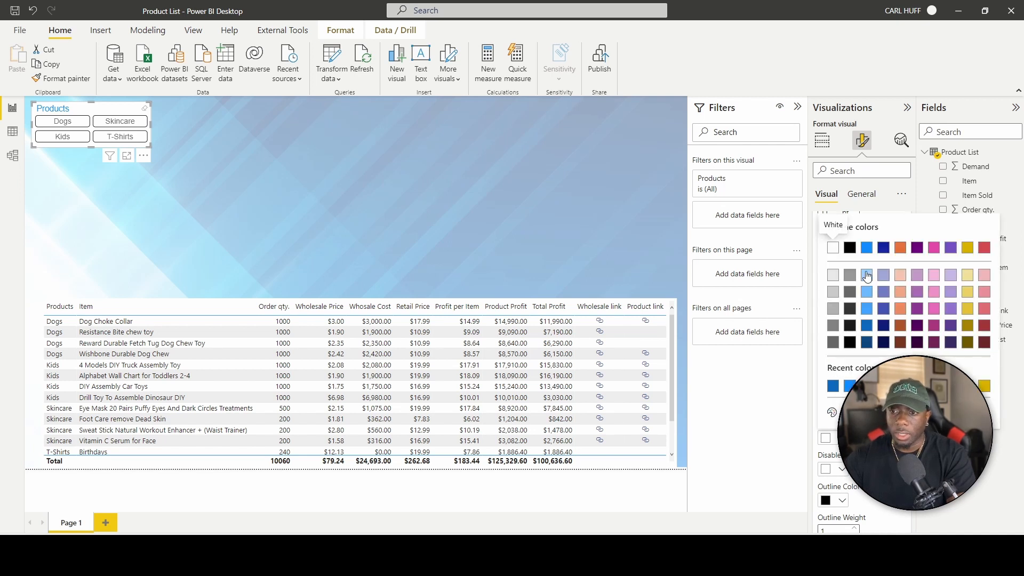
{"action": "left_click", "coordinate": [868, 292]}
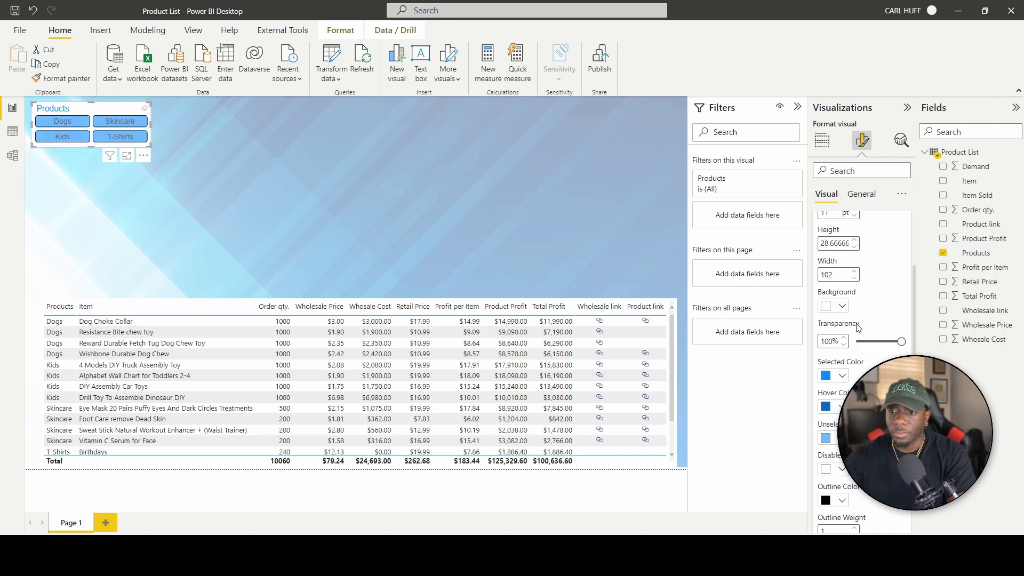
Give the chiclet outline a blue color and clear the Dogs filter to show all products.
{"action": "scroll", "coordinate": [847, 324], "scroll_direction": "down", "scroll_amount": 5}
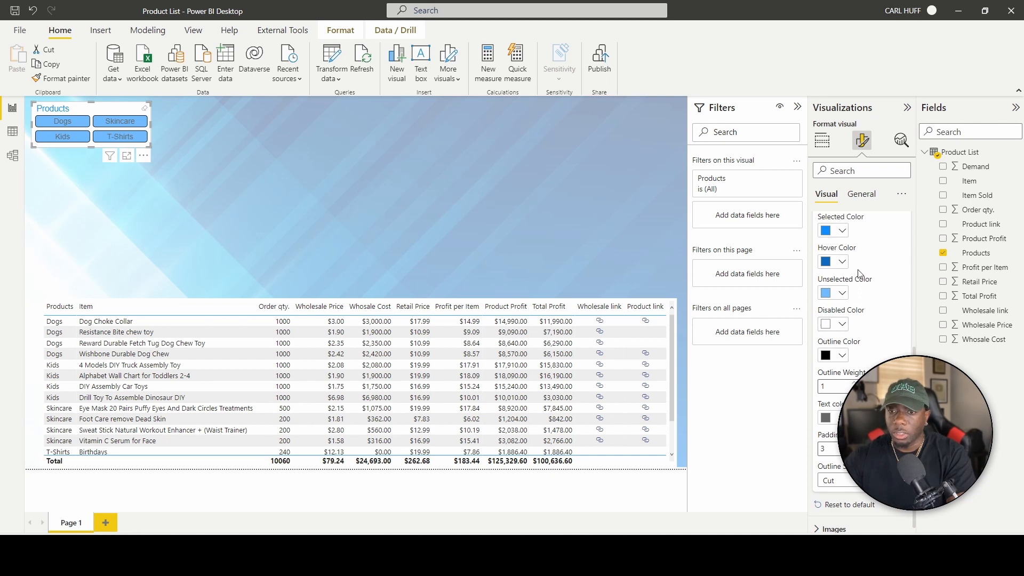
{"action": "left_click", "coordinate": [842, 356]}
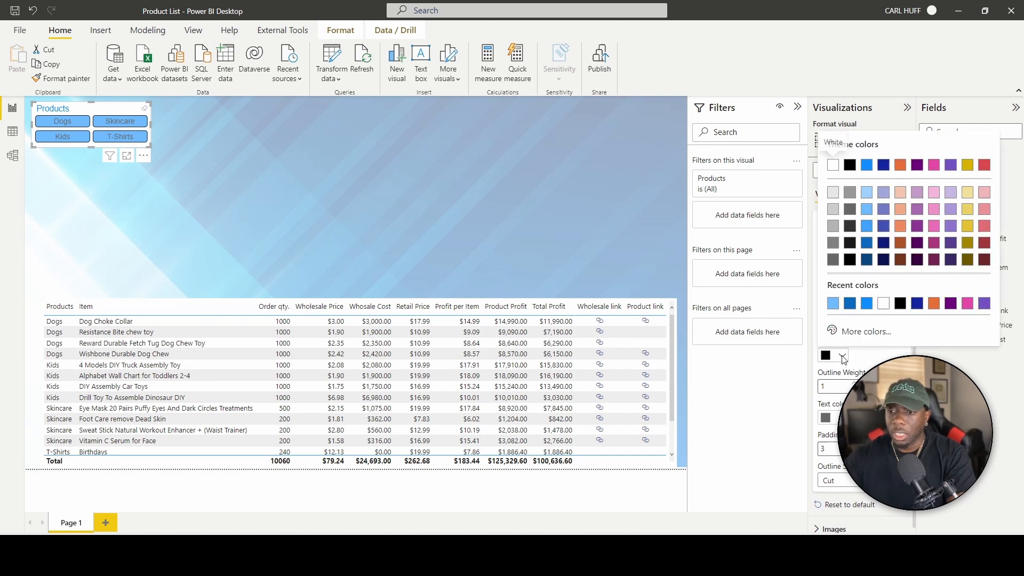
{"action": "left_click", "coordinate": [870, 166]}
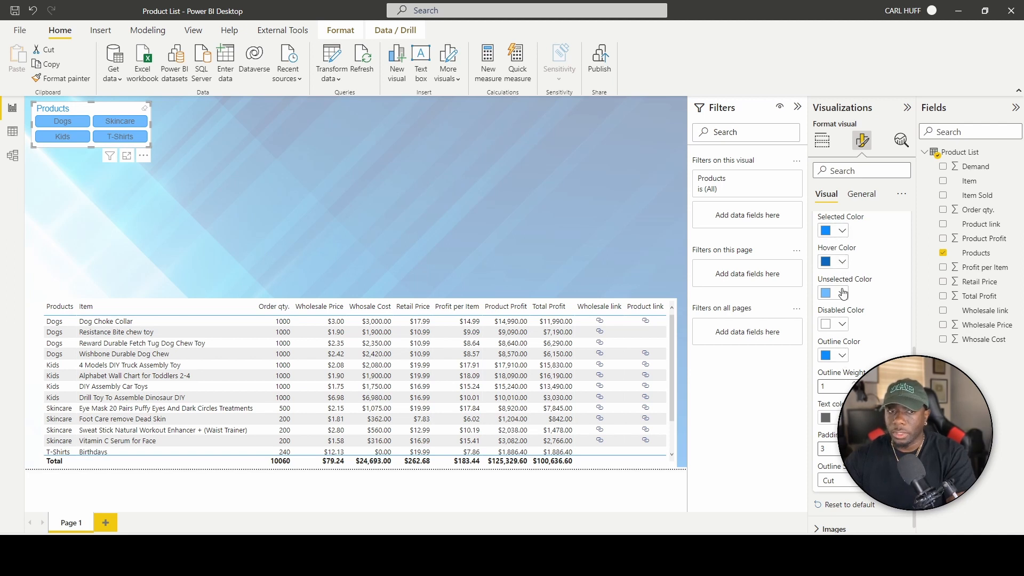
{"action": "left_click", "coordinate": [842, 294]}
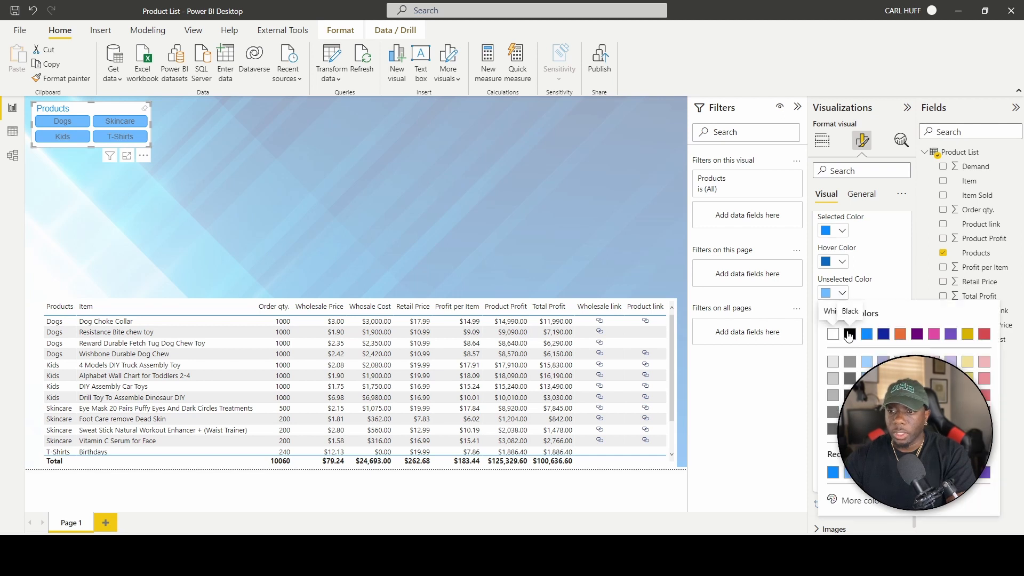
{"action": "left_click", "coordinate": [62, 121]}
{"action": "left_click", "coordinate": [77, 128]}
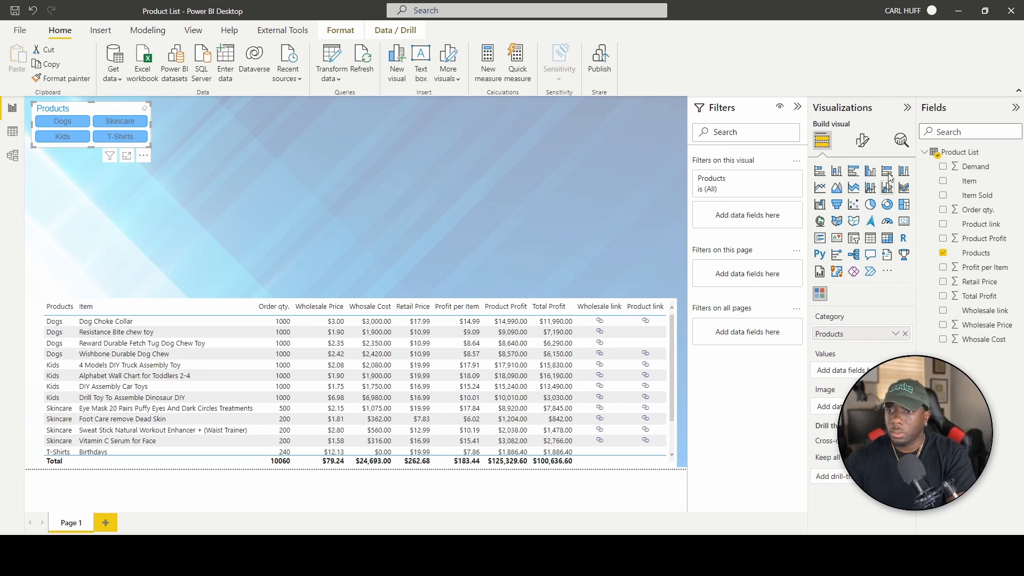
Make the slicer button text white.
{"action": "left_click", "coordinate": [862, 140]}
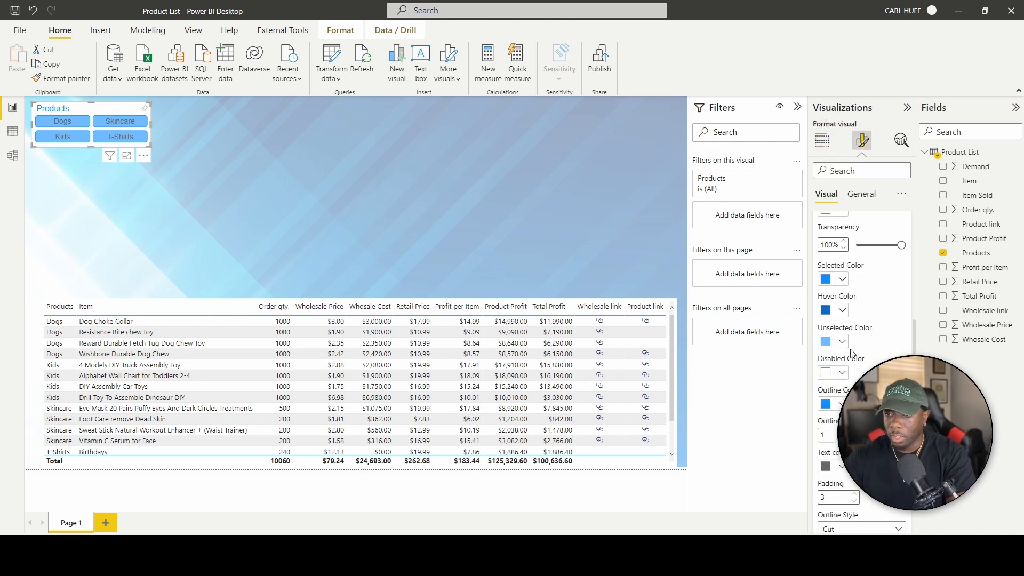
{"action": "scroll", "coordinate": [842, 342], "scroll_direction": "down", "scroll_amount": 1}
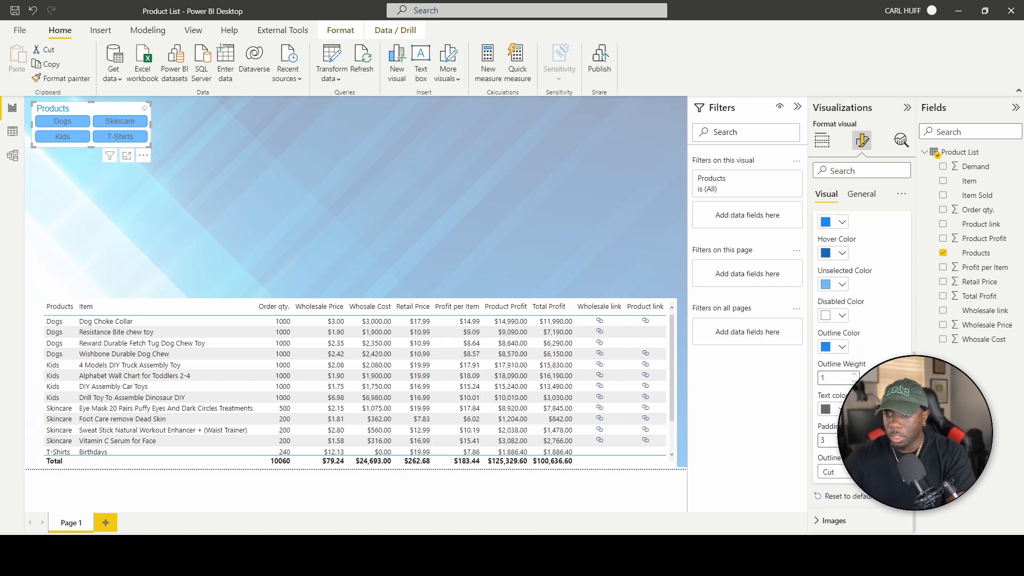
{"action": "left_click", "coordinate": [844, 317]}
{"action": "left_click", "coordinate": [835, 218]}
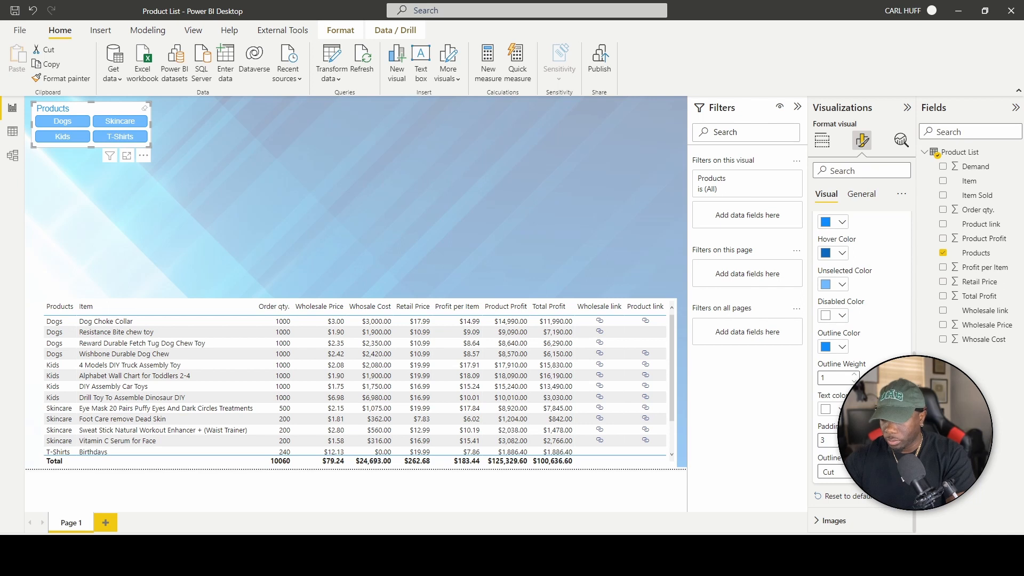
Set the chiclet Outline Style to Rounded after briefly trying square corners.
{"action": "left_click", "coordinate": [835, 472]}
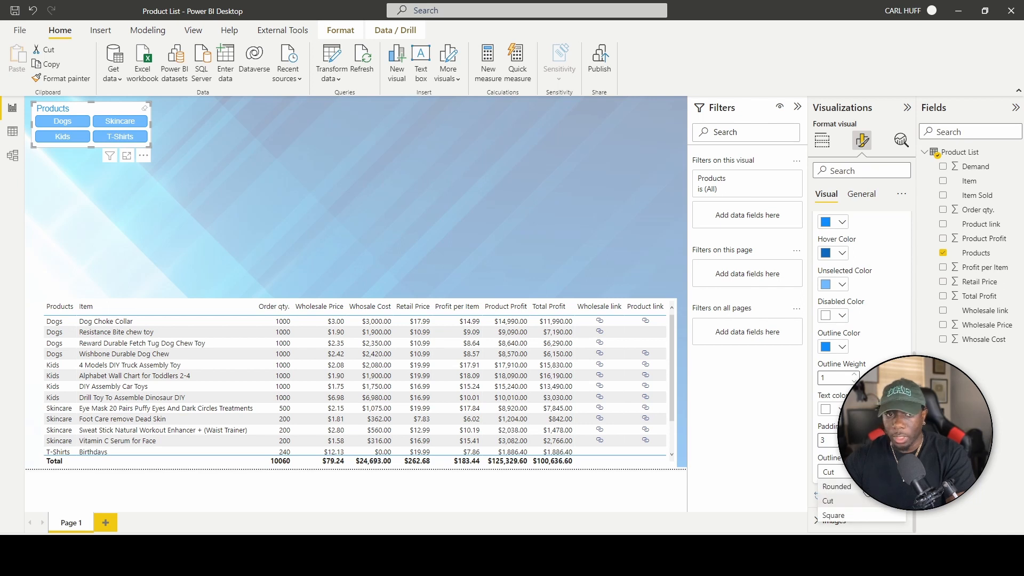
{"action": "left_click", "coordinate": [836, 486]}
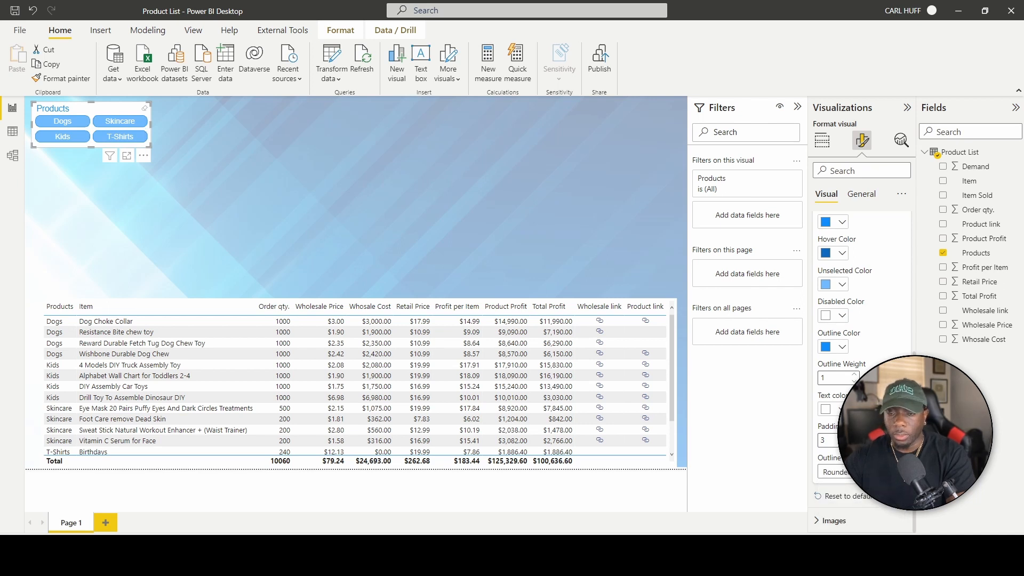
{"action": "left_click", "coordinate": [834, 472]}
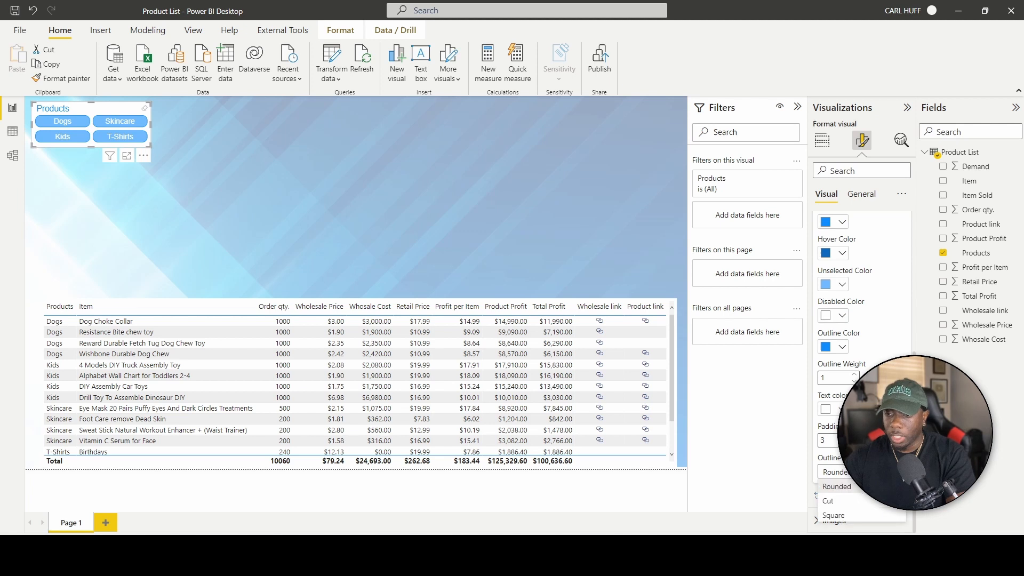
{"action": "left_click", "coordinate": [834, 513]}
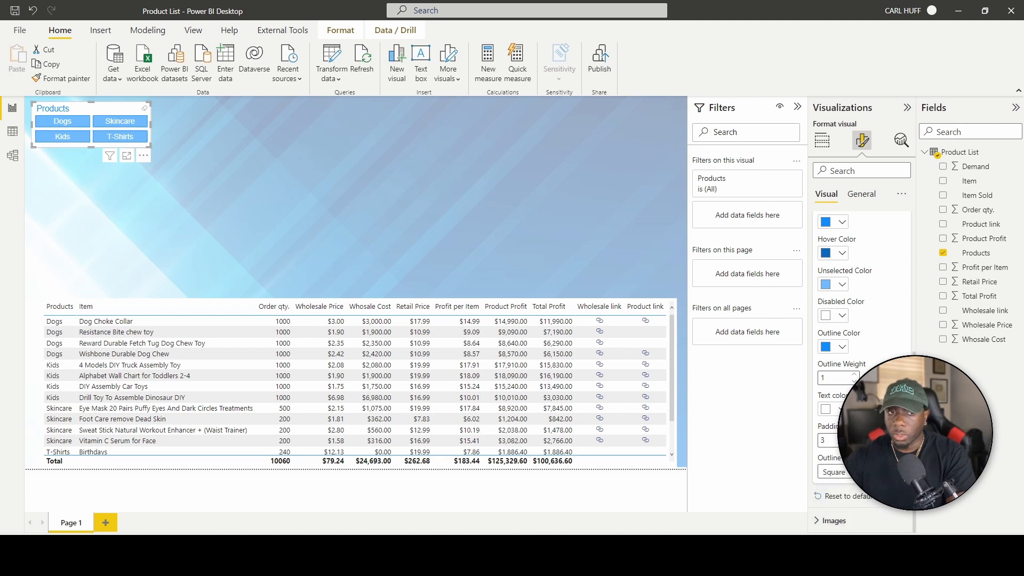
{"action": "left_click", "coordinate": [881, 472]}
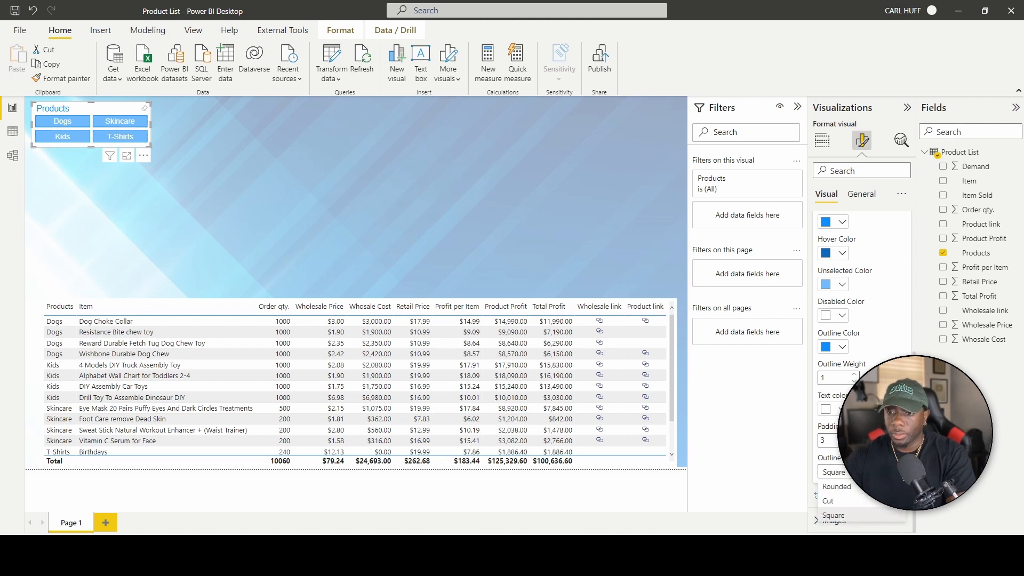
{"action": "left_click", "coordinate": [881, 472]}
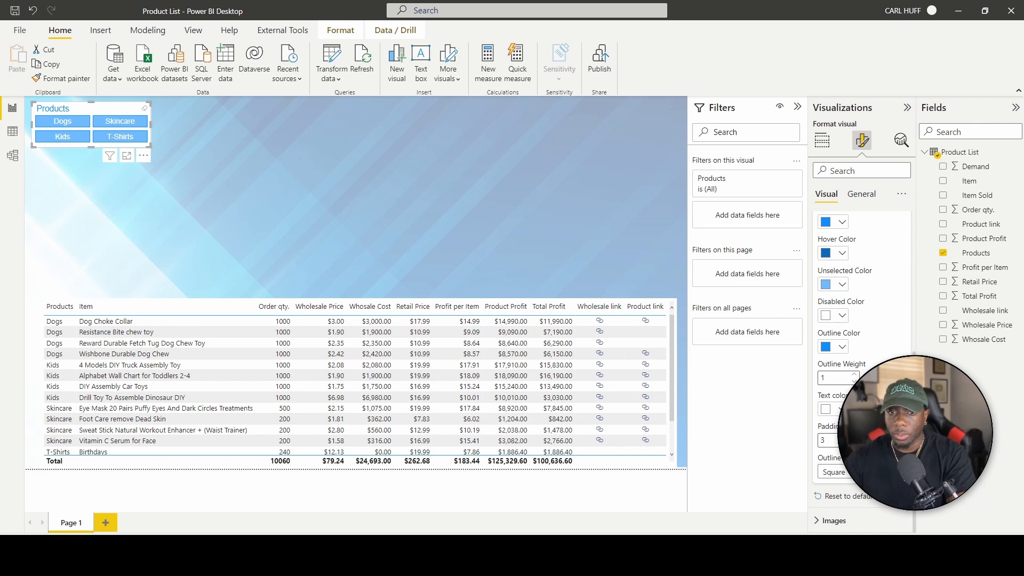
{"action": "left_click", "coordinate": [864, 472]}
{"action": "left_click", "coordinate": [838, 486]}
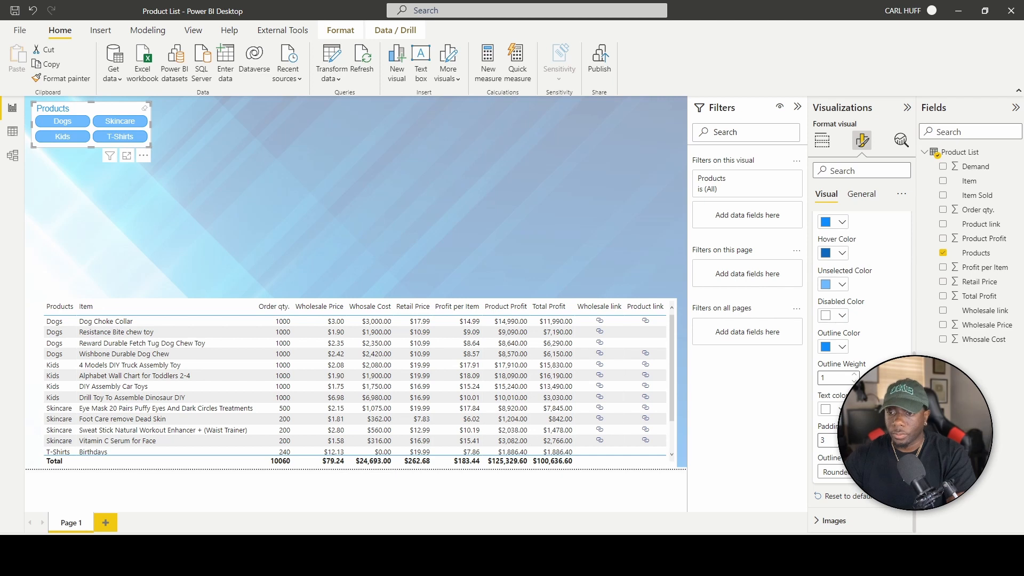
{"action": "scroll", "coordinate": [893, 352], "scroll_direction": "up", "scroll_amount": 4}
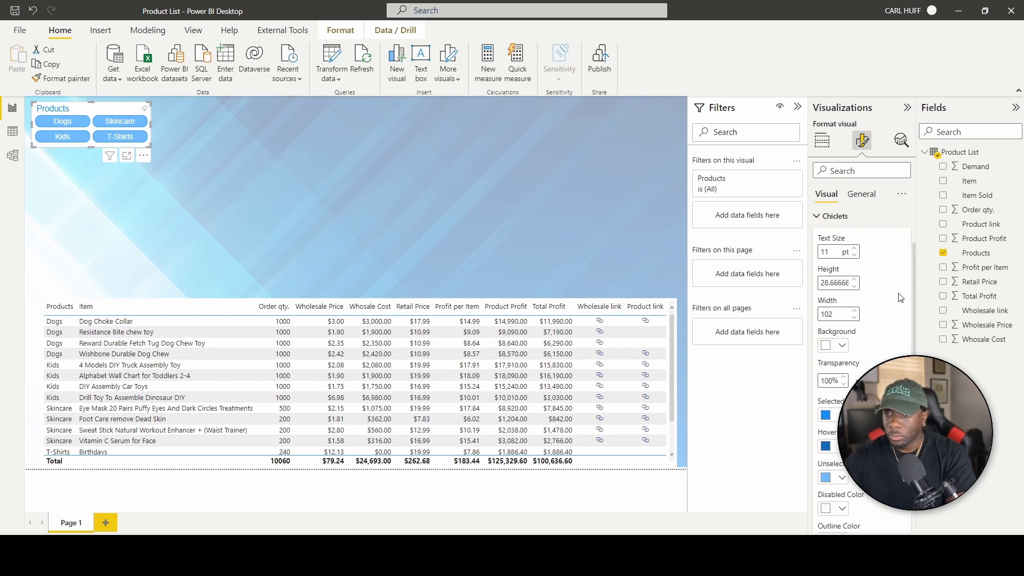
{"action": "scroll", "coordinate": [901, 298], "scroll_direction": "up", "scroll_amount": 1}
{"action": "left_click", "coordinate": [842, 395]}
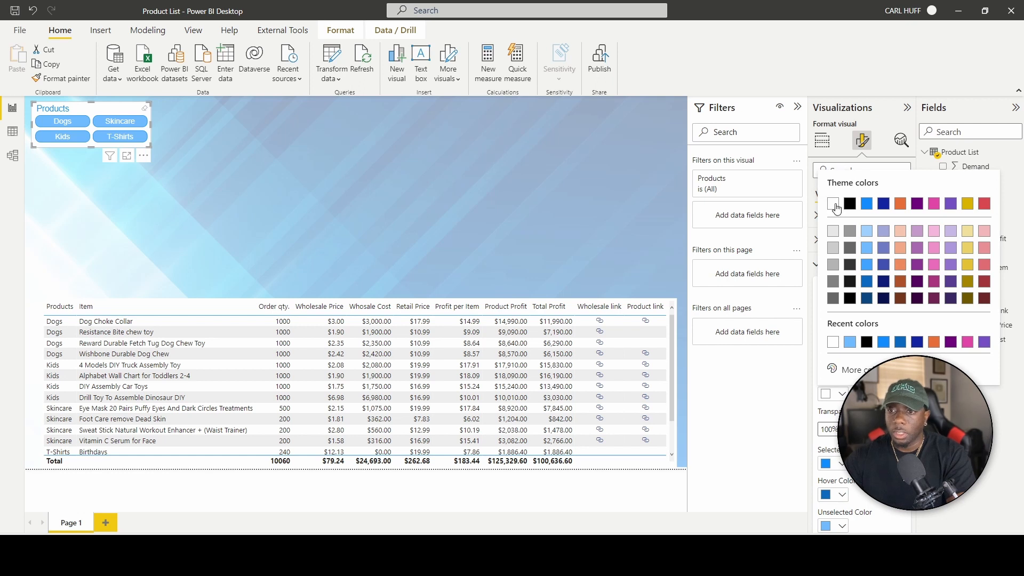
{"action": "scroll", "coordinate": [854, 334], "scroll_direction": "up", "scroll_amount": 5}
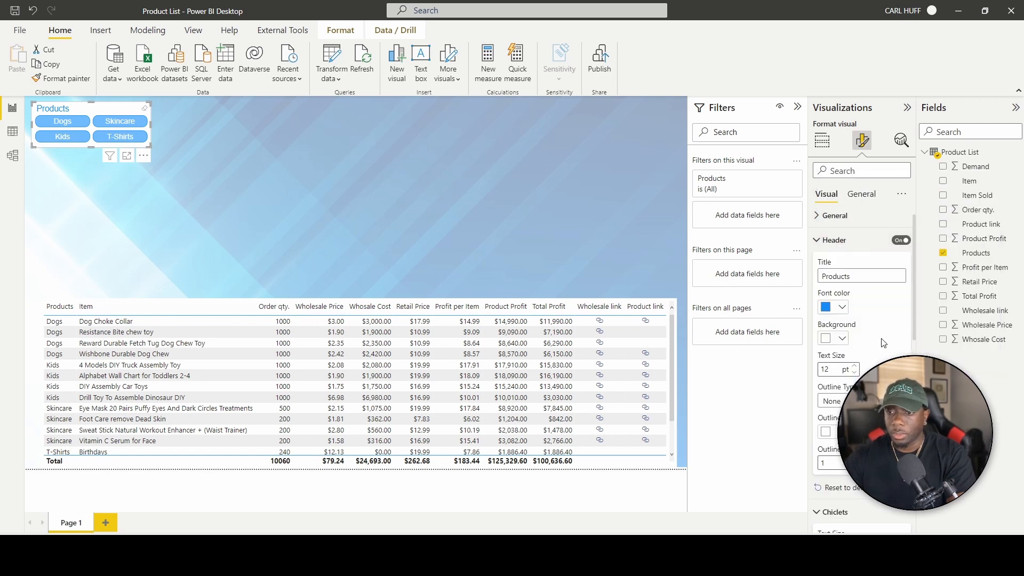
{"action": "scroll", "coordinate": [861, 347], "scroll_direction": "down", "scroll_amount": 6}
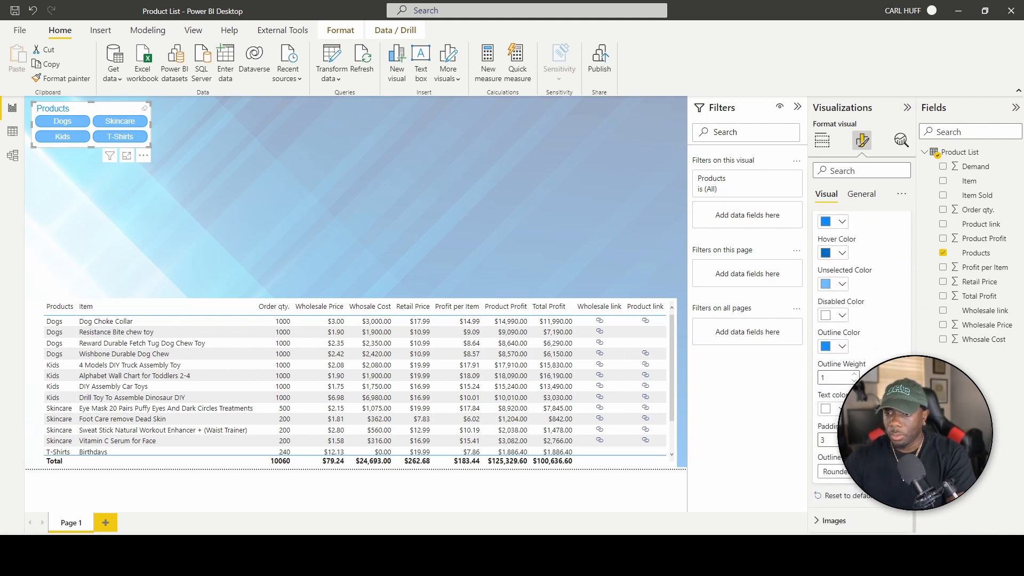
{"action": "left_click", "coordinate": [822, 520]}
{"action": "scroll", "coordinate": [848, 469], "scroll_direction": "down", "scroll_amount": 3}
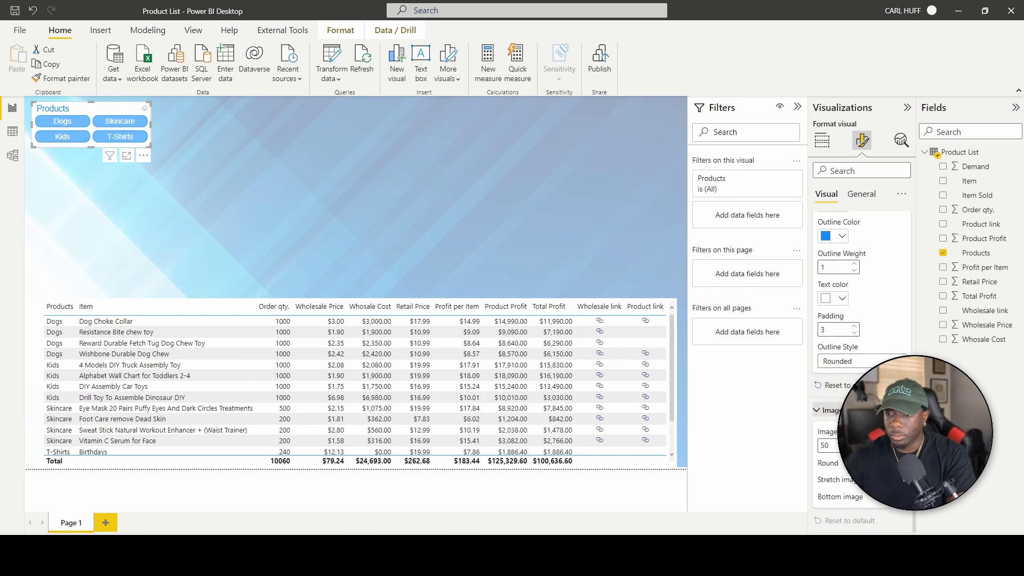
{"action": "scroll", "coordinate": [854, 427], "scroll_direction": "up", "scroll_amount": 6}
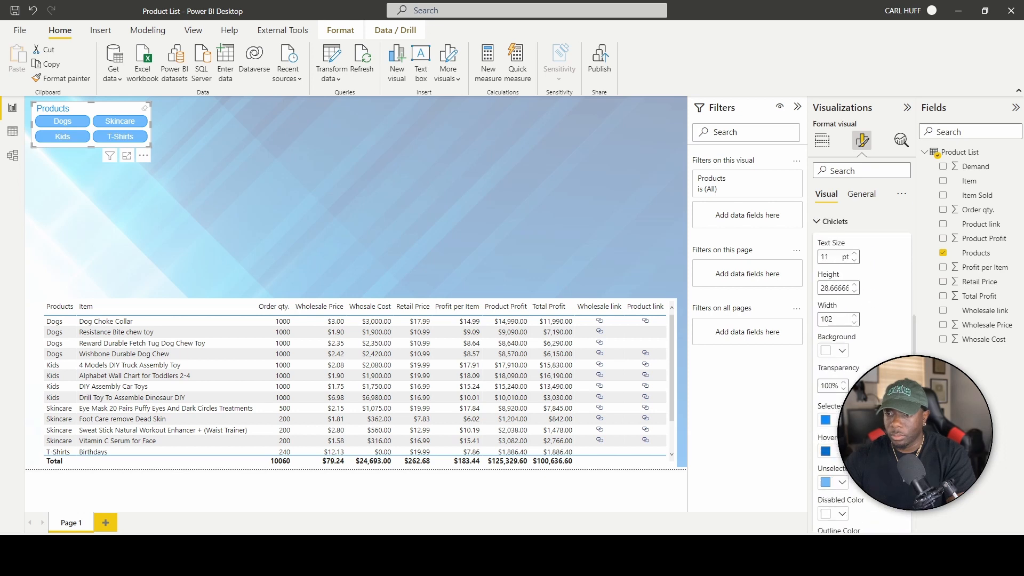
{"action": "left_click", "coordinate": [857, 196]}
{"action": "left_click", "coordinate": [304, 110]}
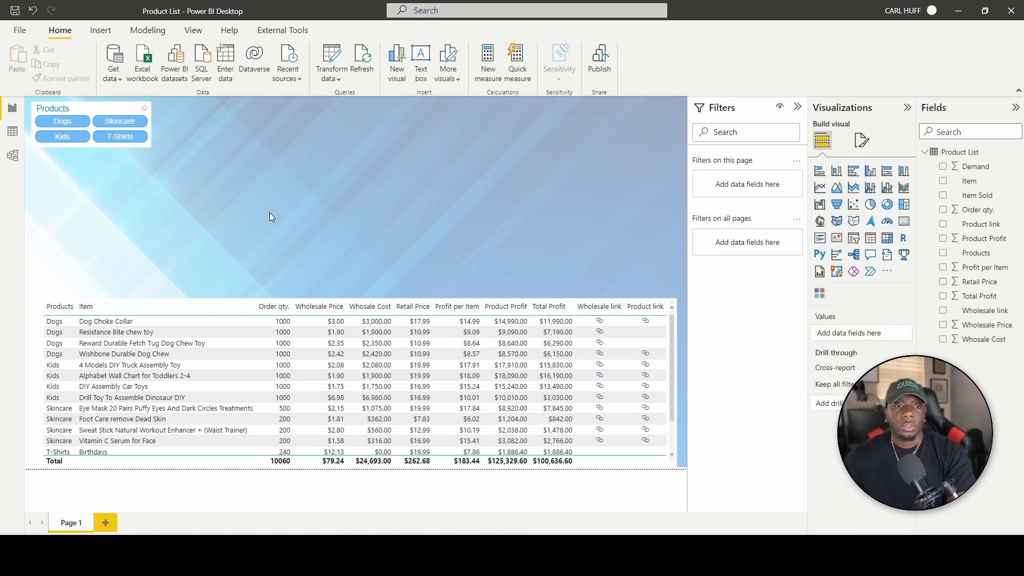
Test the slicer with Dogs, Skincare and T-Shirts, clear each filter, and deselect it.
{"action": "left_click", "coordinate": [68, 125]}
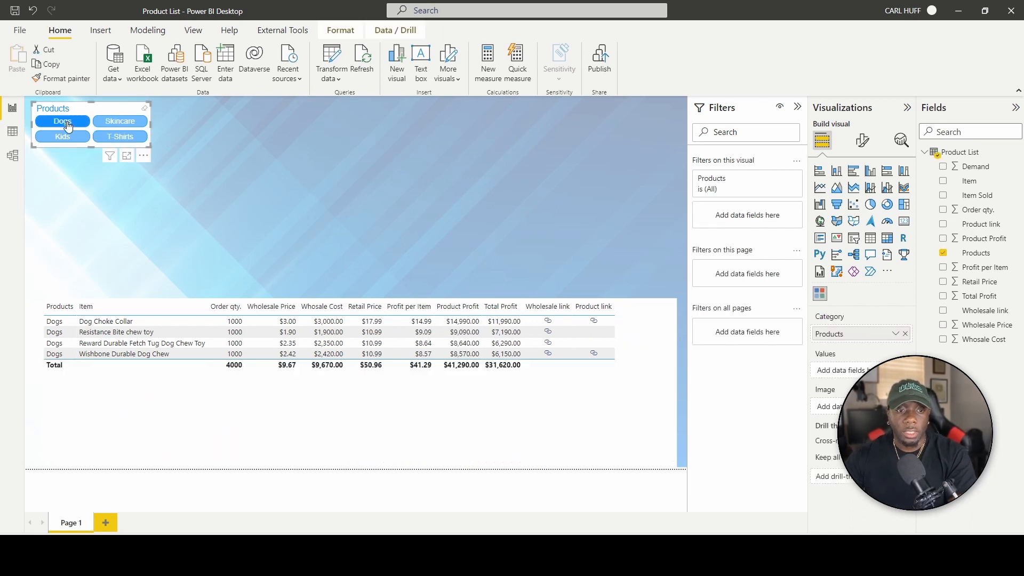
{"action": "left_click", "coordinate": [68, 126]}
{"action": "left_click", "coordinate": [119, 123]}
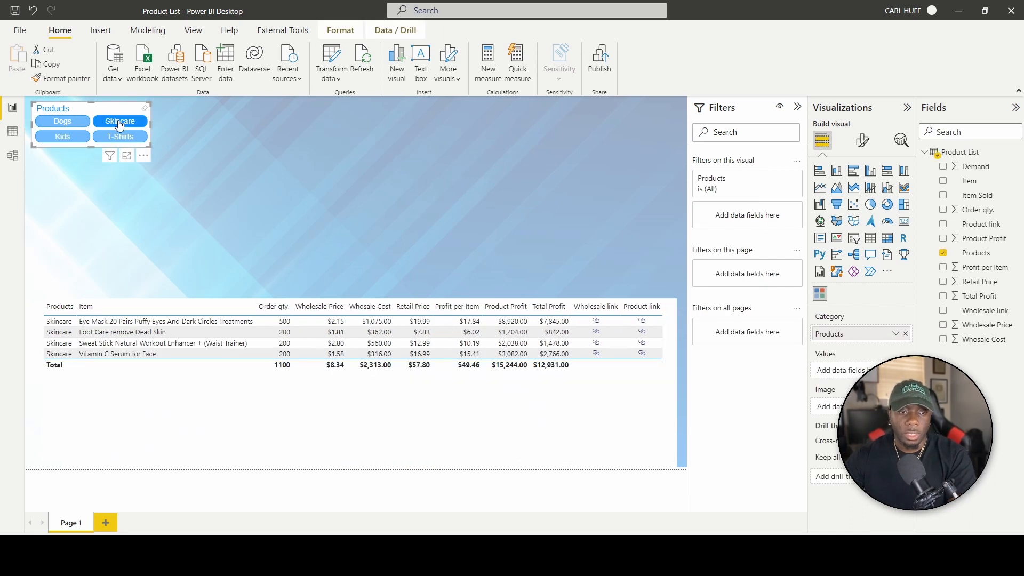
{"action": "left_click", "coordinate": [120, 124]}
{"action": "left_click", "coordinate": [114, 139]}
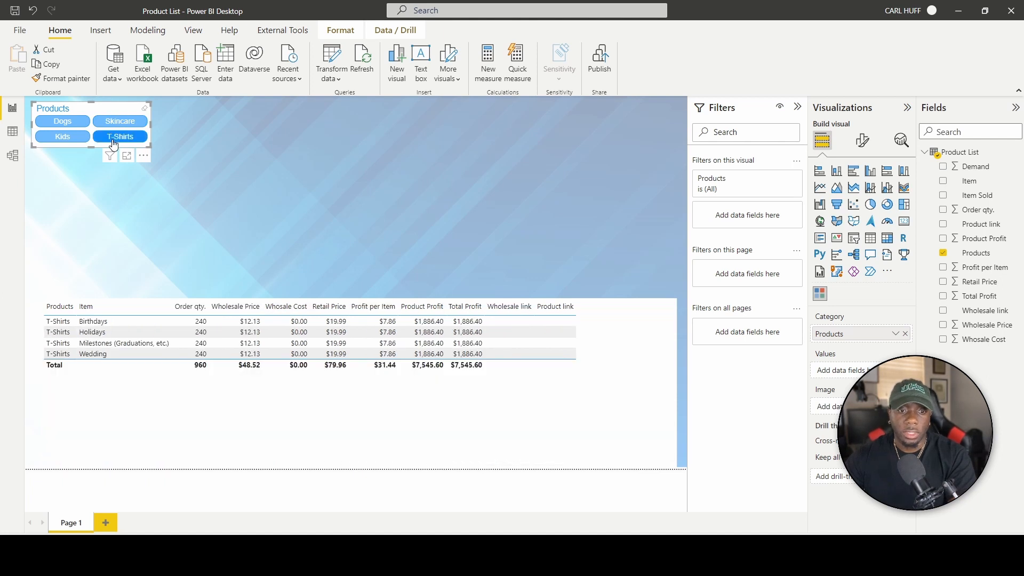
{"action": "left_click", "coordinate": [114, 143]}
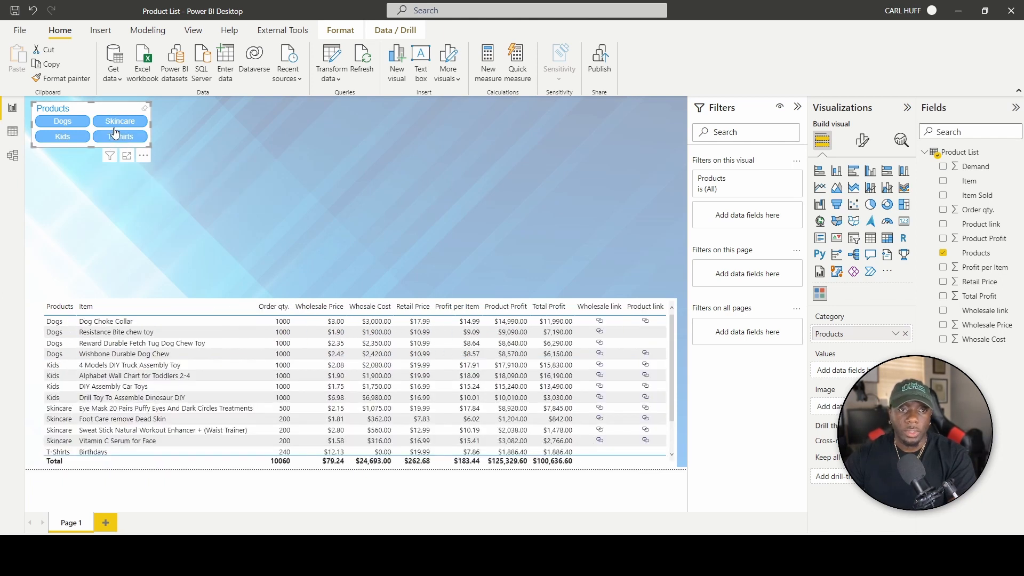
{"action": "left_click", "coordinate": [213, 184]}
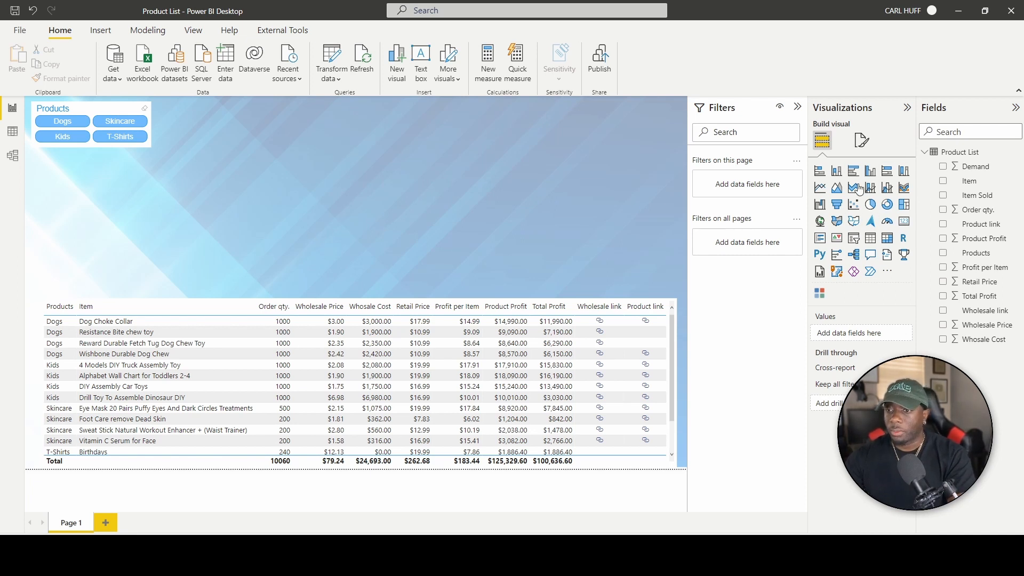
Add a pie chart of Total Profit by Products below the slicer, then insert a column chart.
{"action": "left_click", "coordinate": [871, 205]}
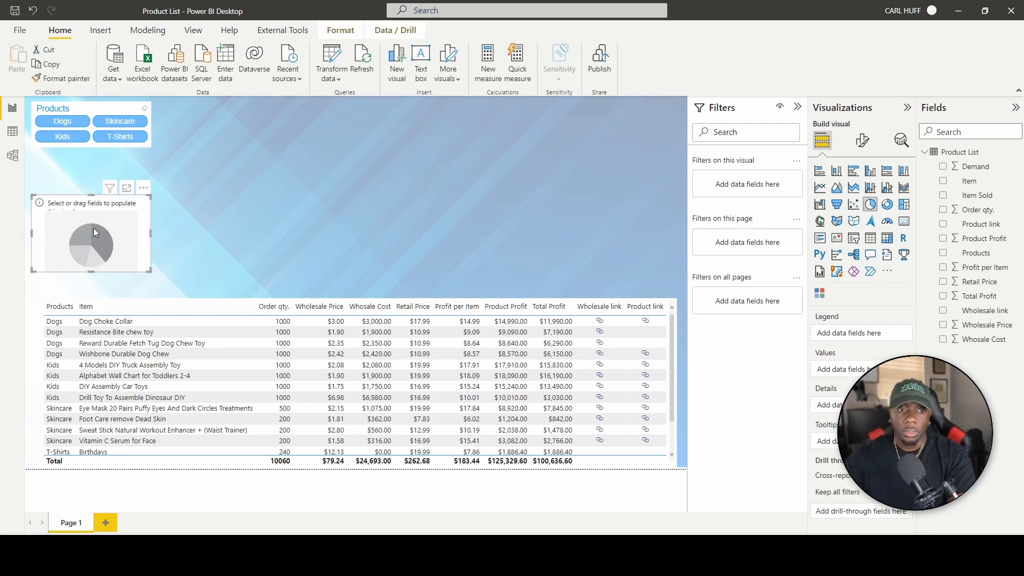
{"action": "left_click_drag", "start_coordinate": [94, 228], "coordinate": [112, 208]}
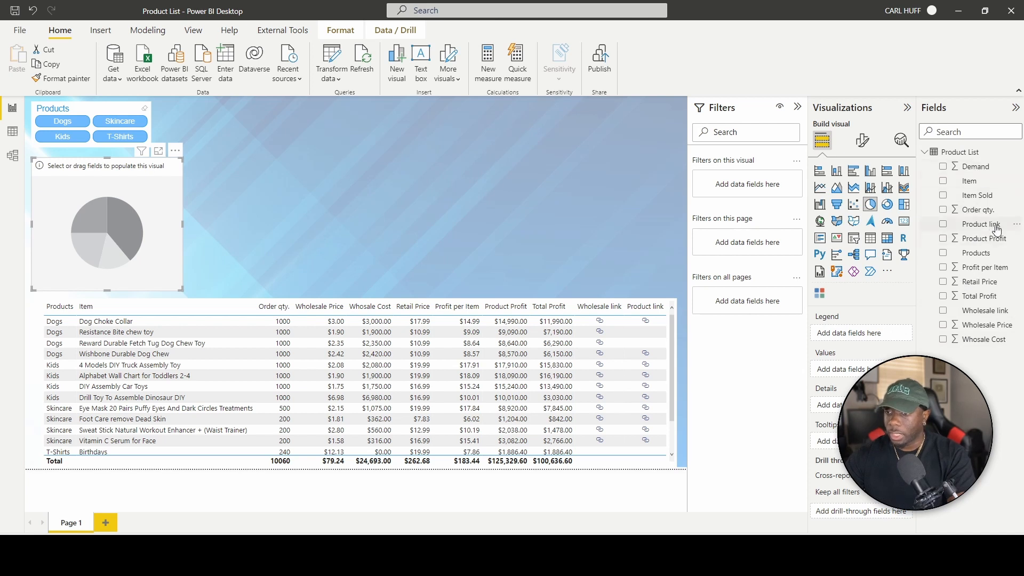
{"action": "left_click_drag", "start_coordinate": [979, 253], "coordinate": [885, 330]}
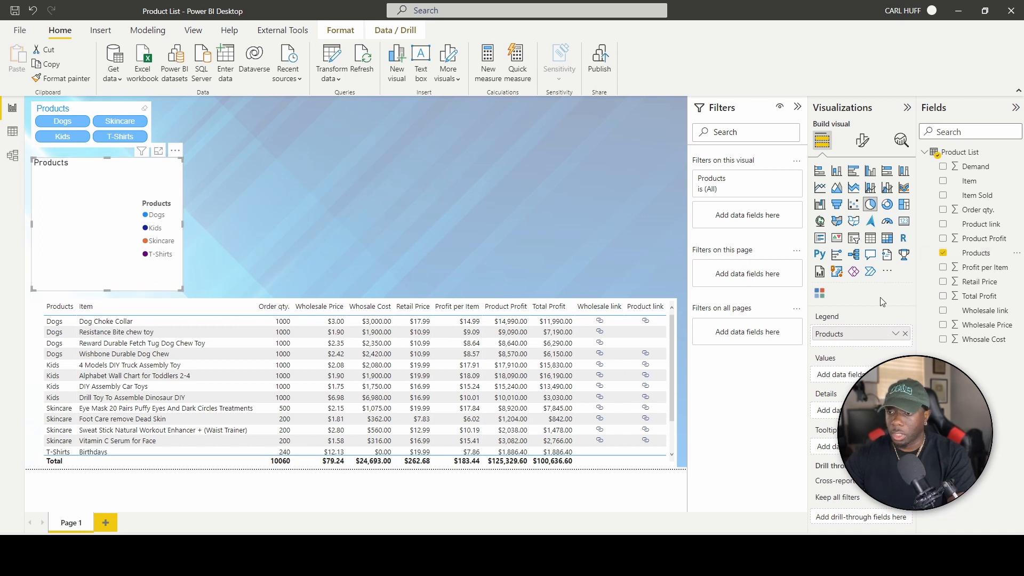
{"action": "left_click_drag", "start_coordinate": [880, 336], "coordinate": [138, 208]}
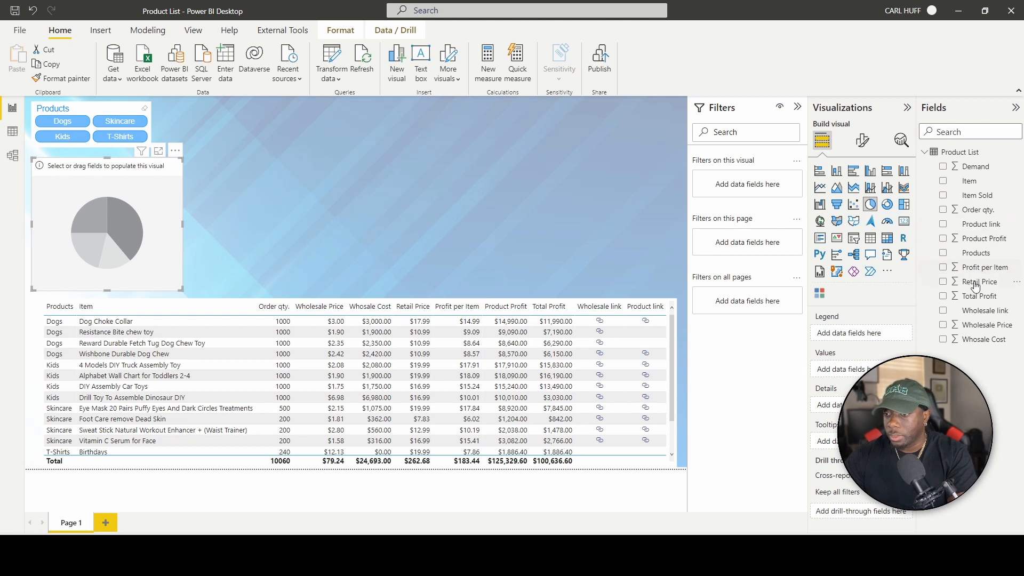
{"action": "left_click_drag", "start_coordinate": [978, 296], "coordinate": [870, 369]}
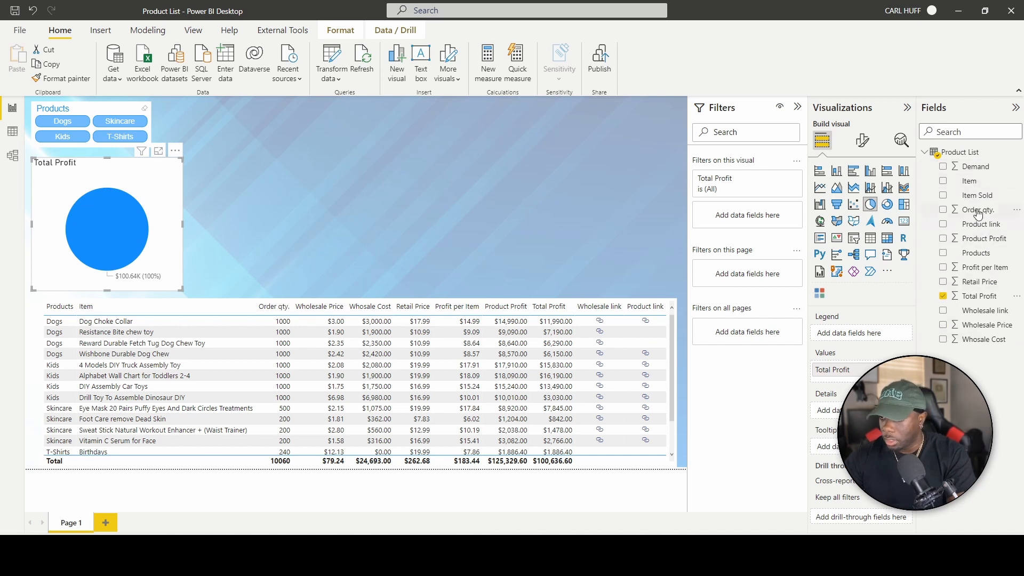
{"action": "left_click_drag", "start_coordinate": [986, 260], "coordinate": [836, 334]}
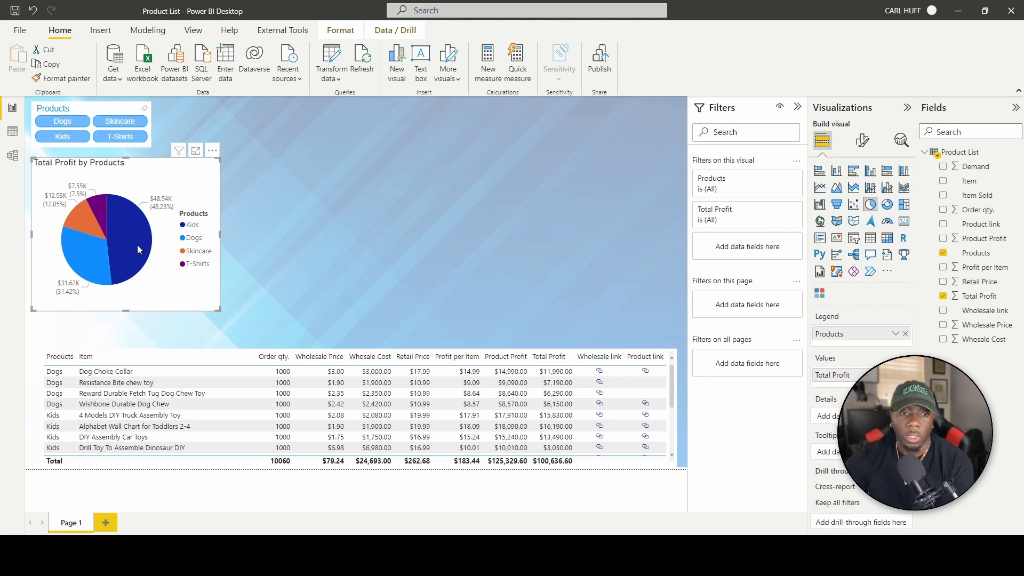
{"action": "mouse_move", "coordinate": [125, 242]}
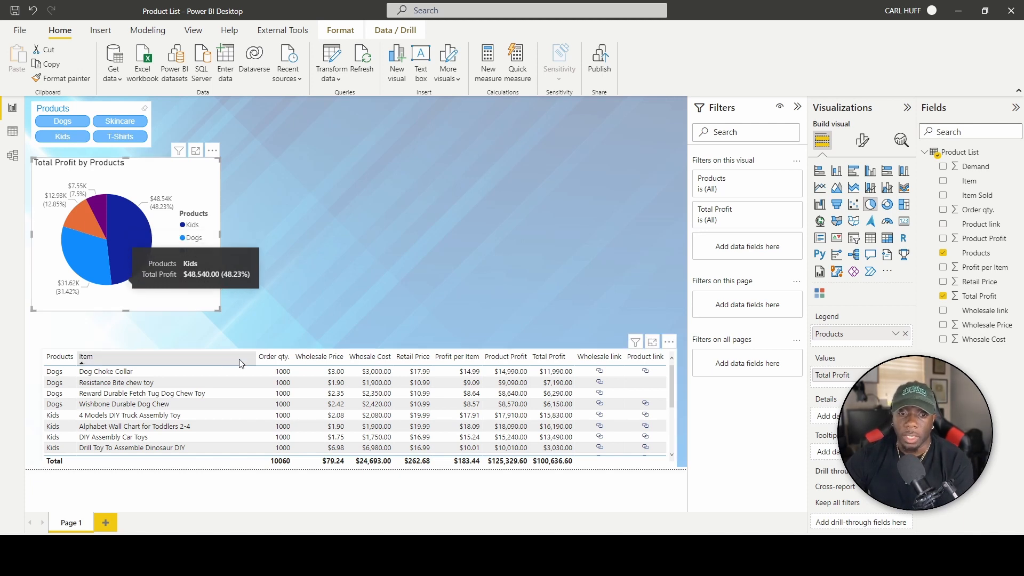
{"action": "left_click", "coordinate": [267, 226]}
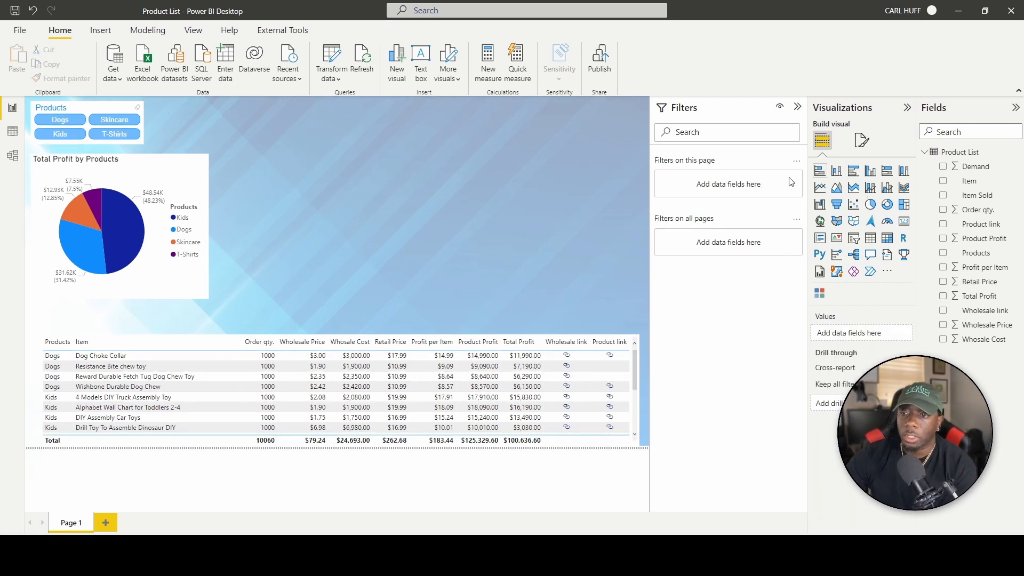
{"action": "left_click", "coordinate": [876, 172]}
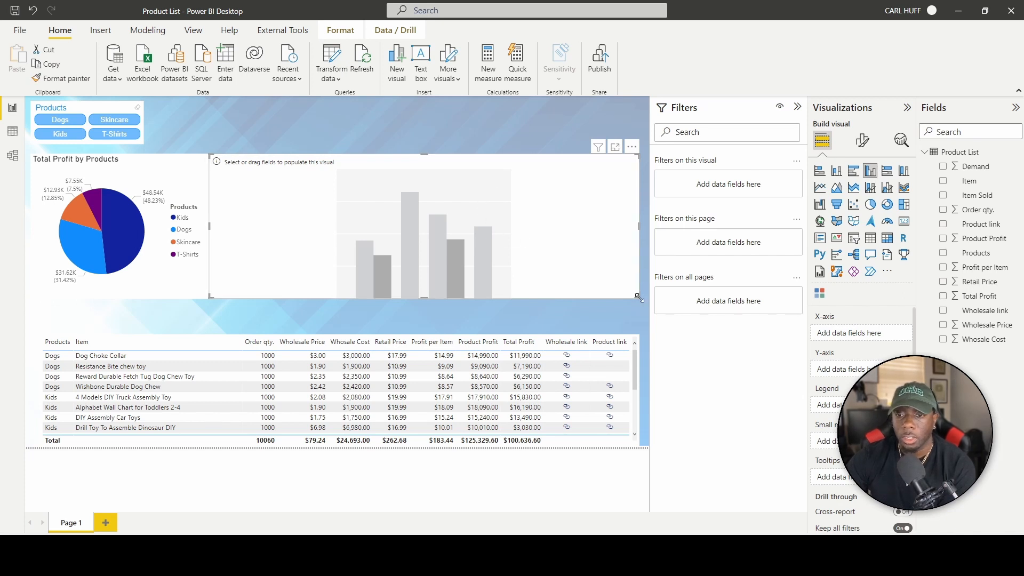
Narrow the column chart and plot Whosale Cost by Products, with Products also in Legend.
{"action": "left_click_drag", "start_coordinate": [639, 298], "coordinate": [395, 299]}
{"action": "left_click_drag", "start_coordinate": [209, 226], "coordinate": [224, 225]}
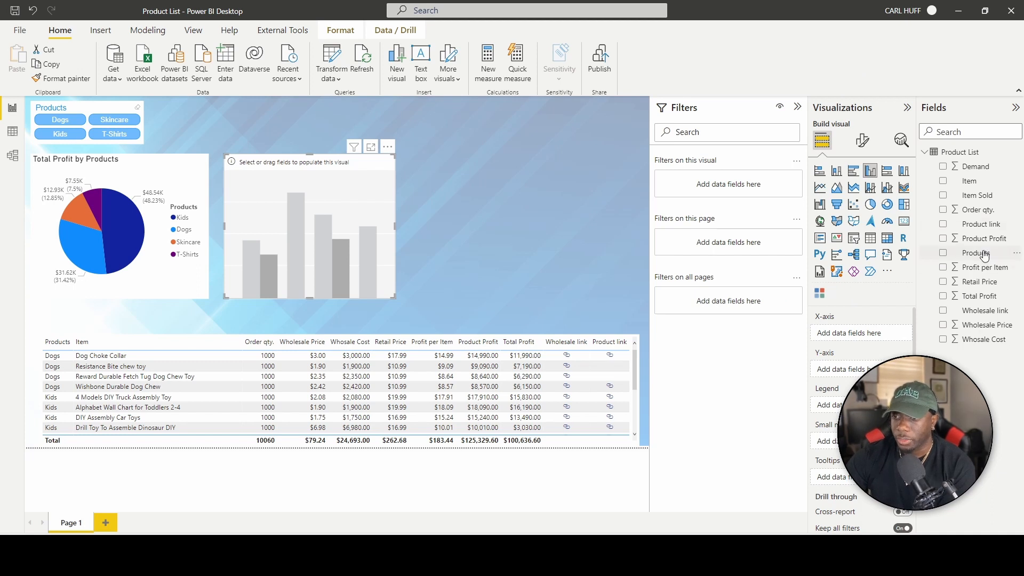
{"action": "left_click_drag", "start_coordinate": [985, 255], "coordinate": [829, 406]}
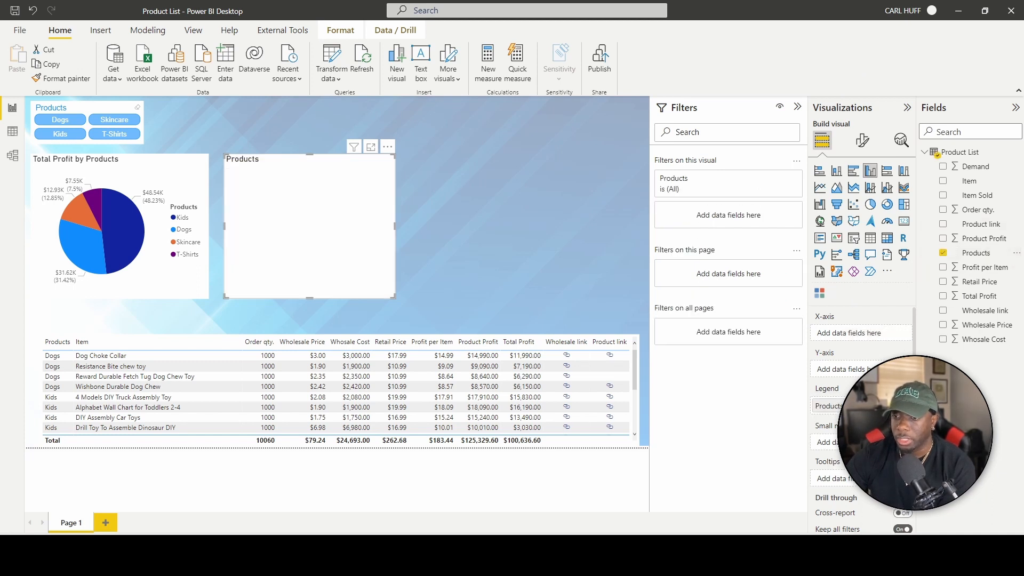
{"action": "left_click_drag", "start_coordinate": [984, 254], "coordinate": [891, 331]}
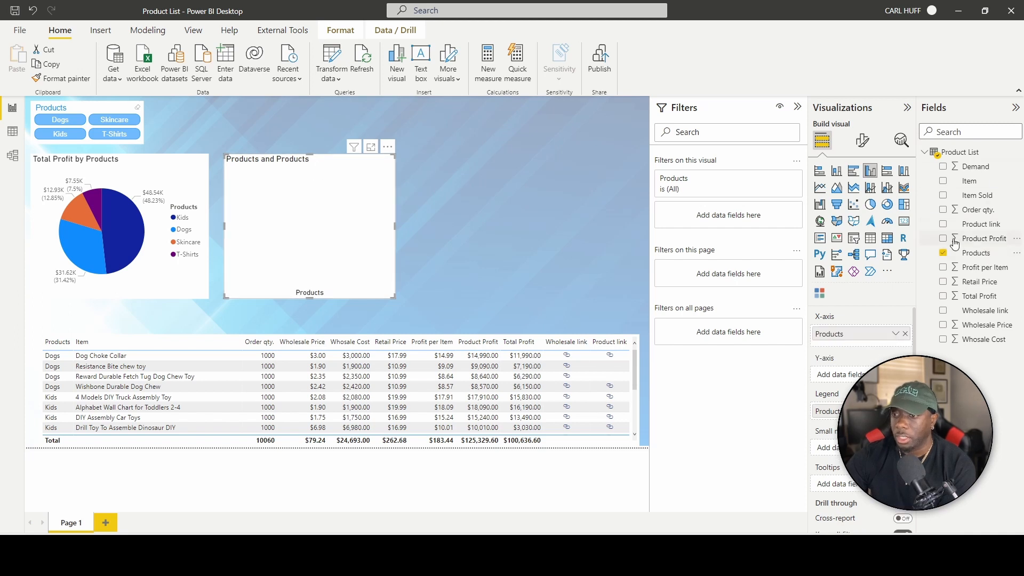
{"action": "left_click_drag", "start_coordinate": [974, 348], "coordinate": [838, 375]}
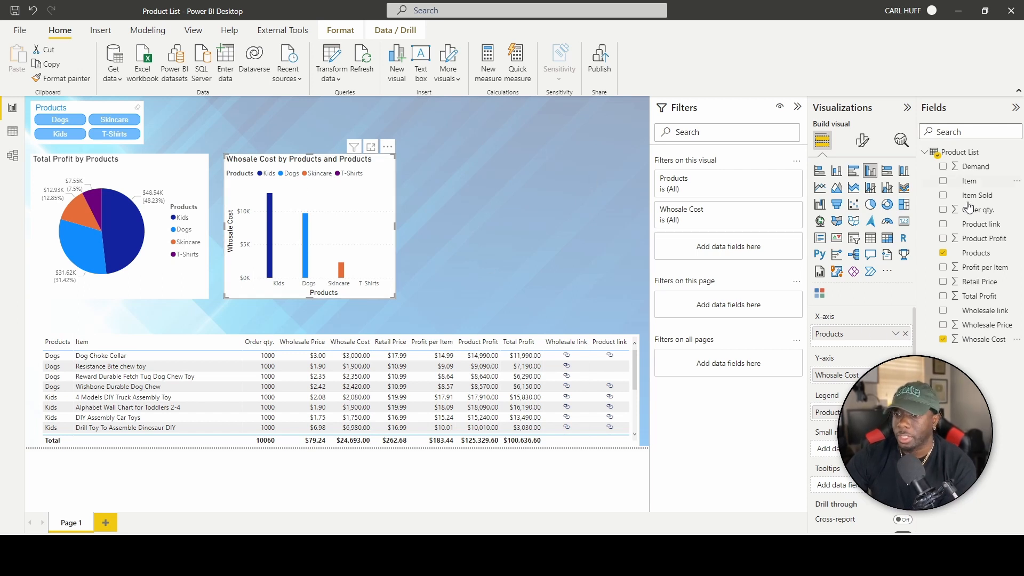
{"action": "left_click", "coordinate": [862, 141]}
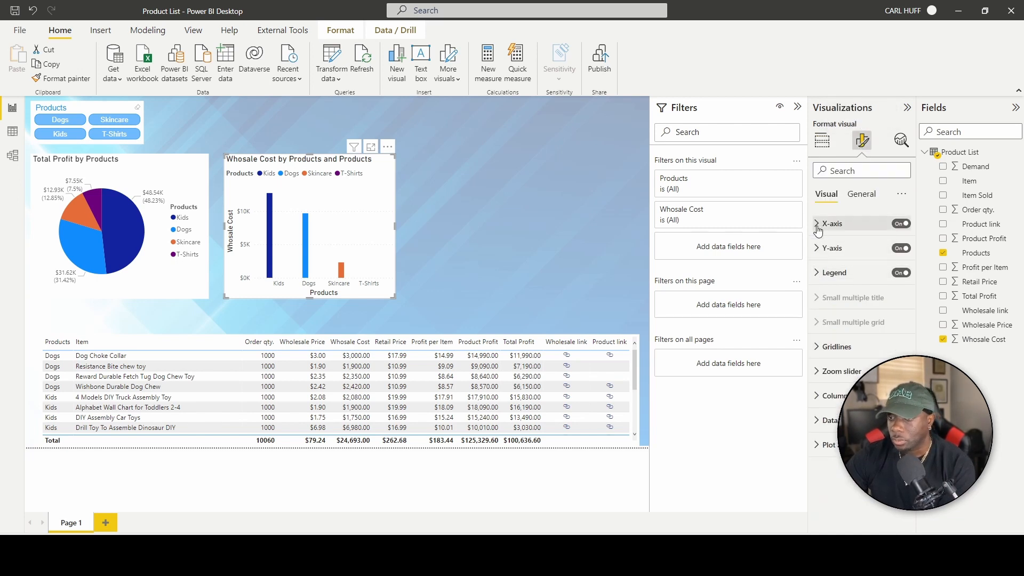
Retitle the column chart 'Wholesale Cost by Products' and start renaming the Whosale Cost field.
{"action": "left_click", "coordinate": [862, 195]}
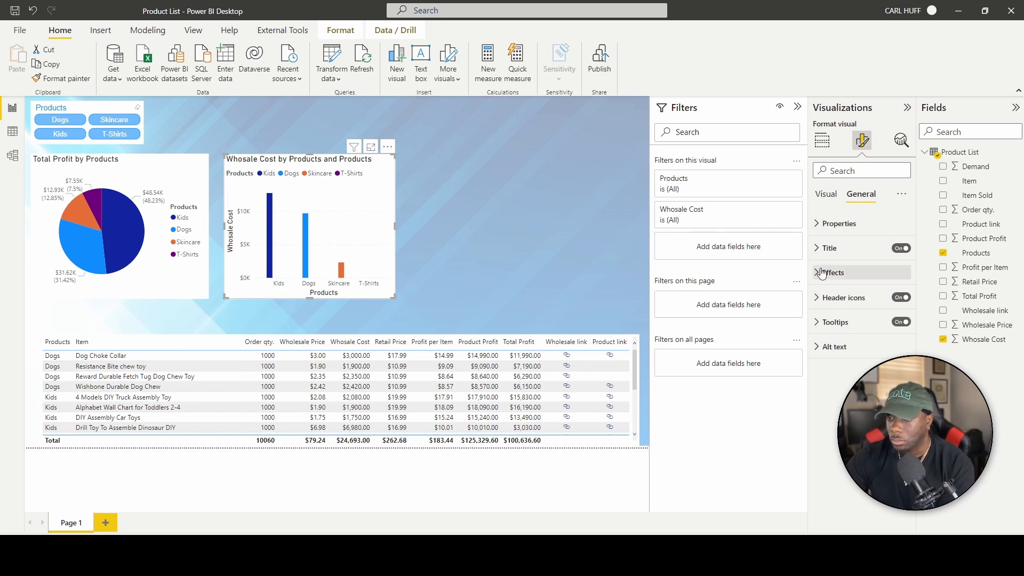
{"action": "left_click", "coordinate": [818, 250]}
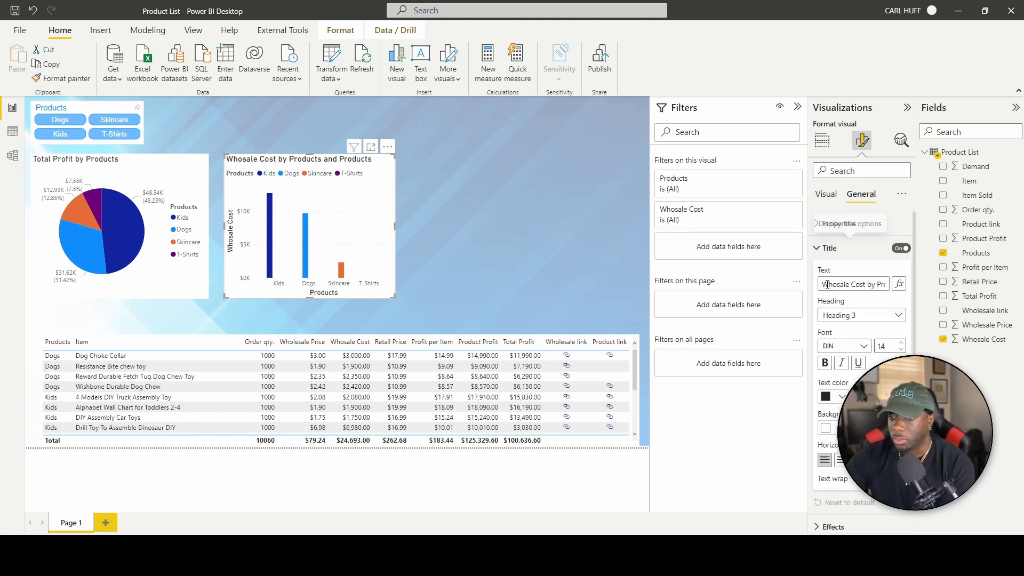
{"action": "left_click", "coordinate": [884, 286]}
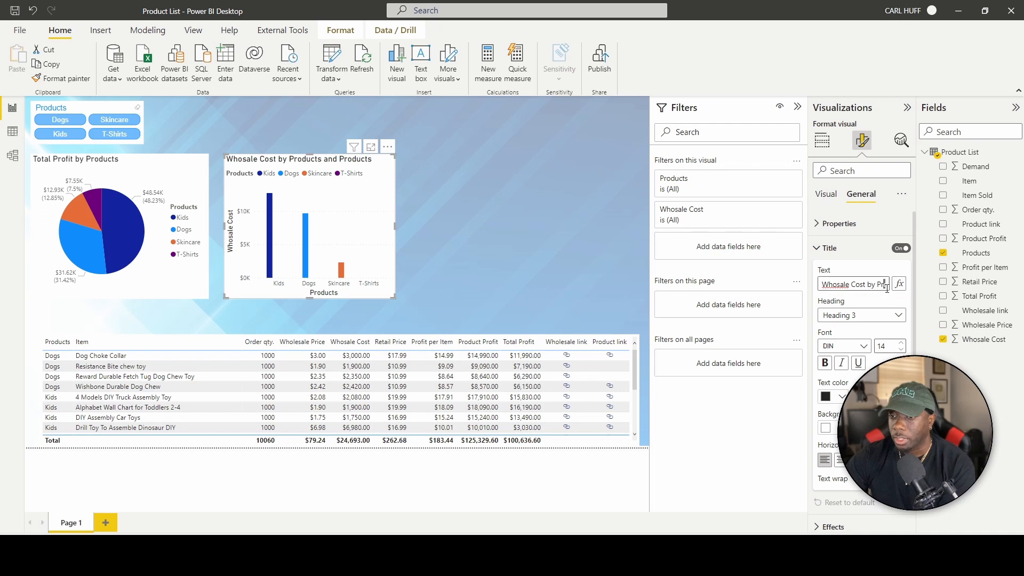
{"action": "left_click_drag", "start_coordinate": [883, 285], "coordinate": [918, 278]}
{"action": "left_click", "coordinate": [848, 284]}
{"action": "key", "text": "BackSpace"}
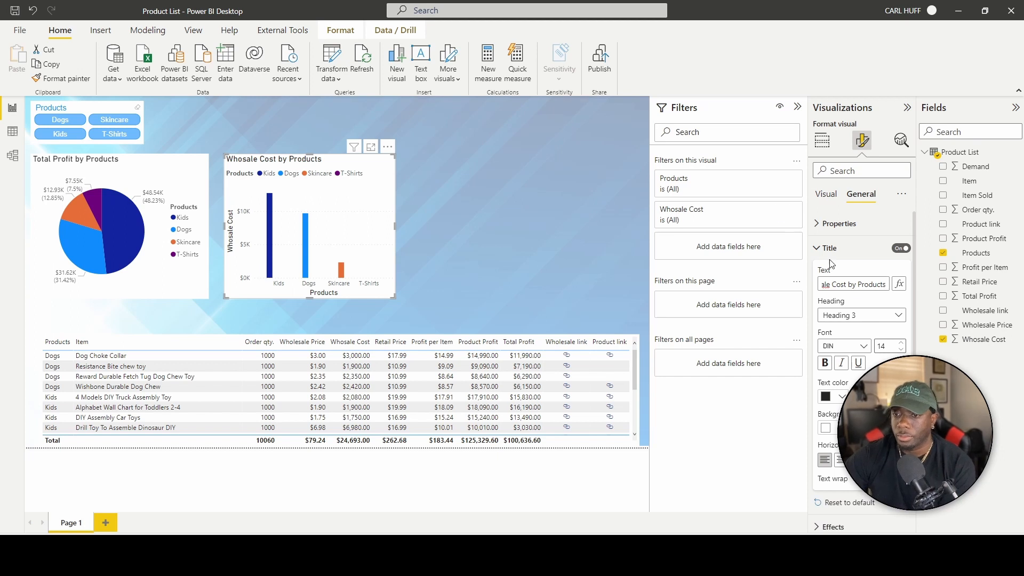
{"action": "type", "text": "les"}
{"action": "left_click", "coordinate": [1015, 340]}
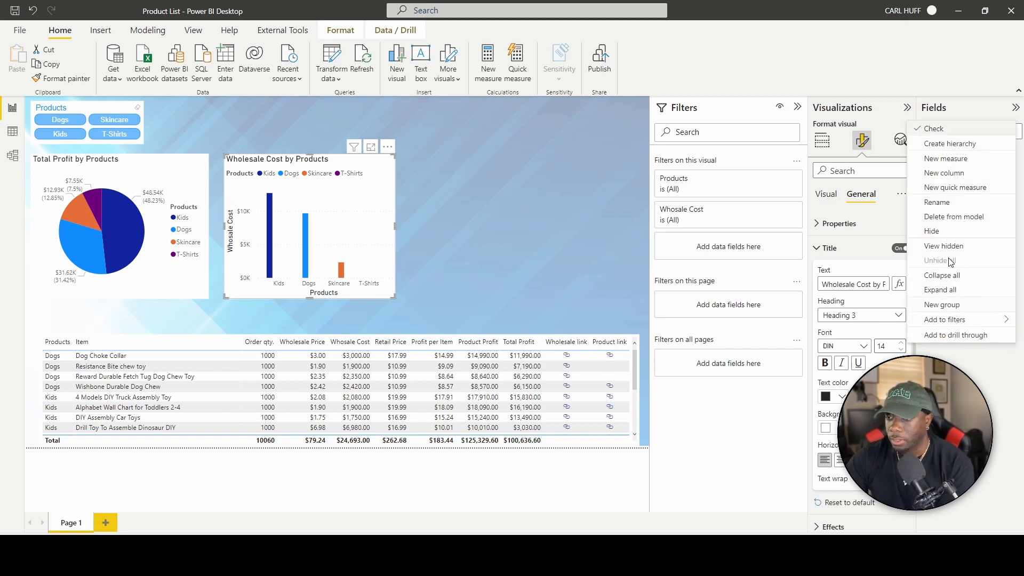
{"action": "left_click", "coordinate": [937, 202]}
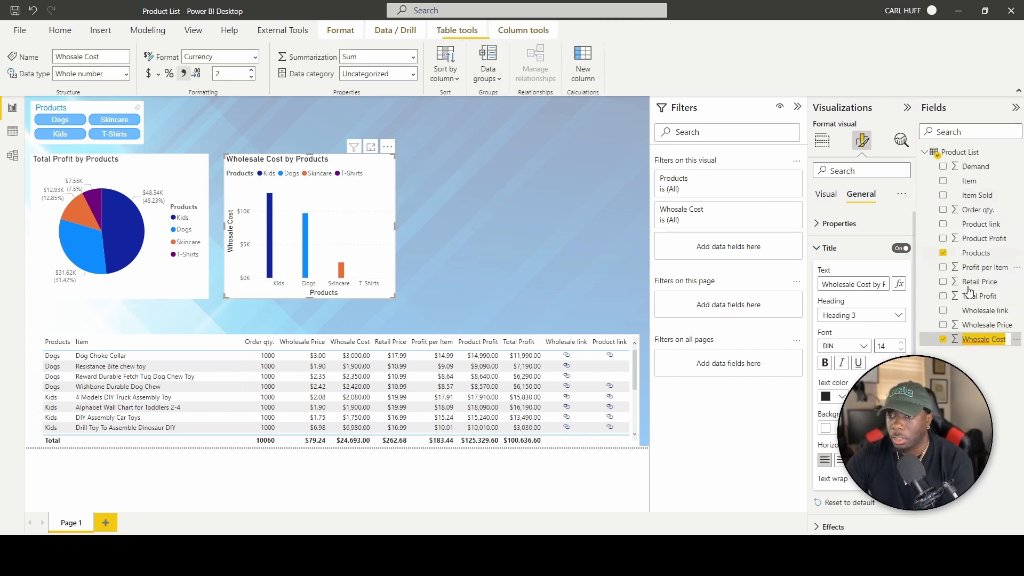
Correct the field name 'Whosale Cost' to 'Wholesale Cost' and reselect the column chart.
{"action": "left_click", "coordinate": [985, 340]}
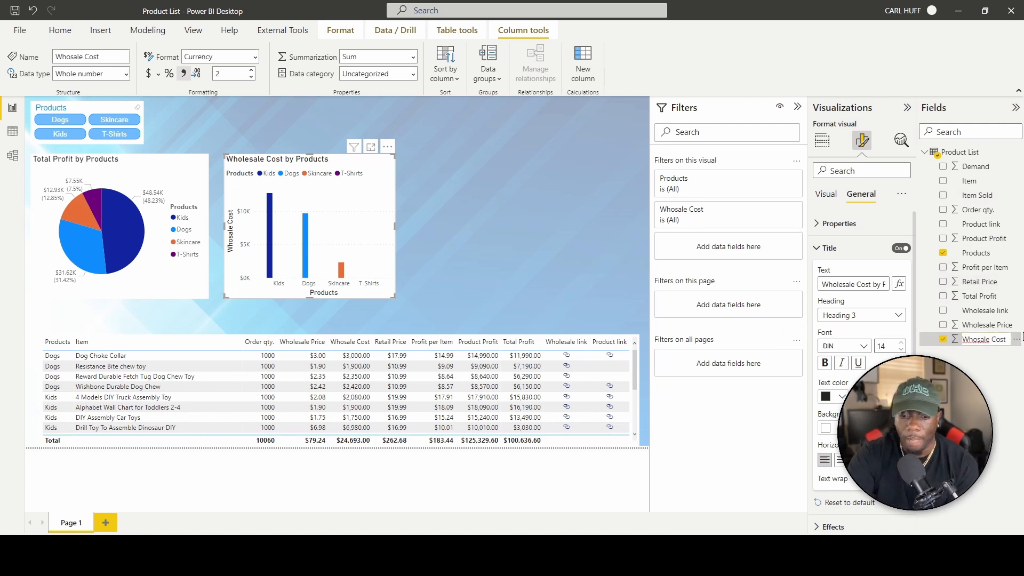
{"action": "type", "text": "le"}
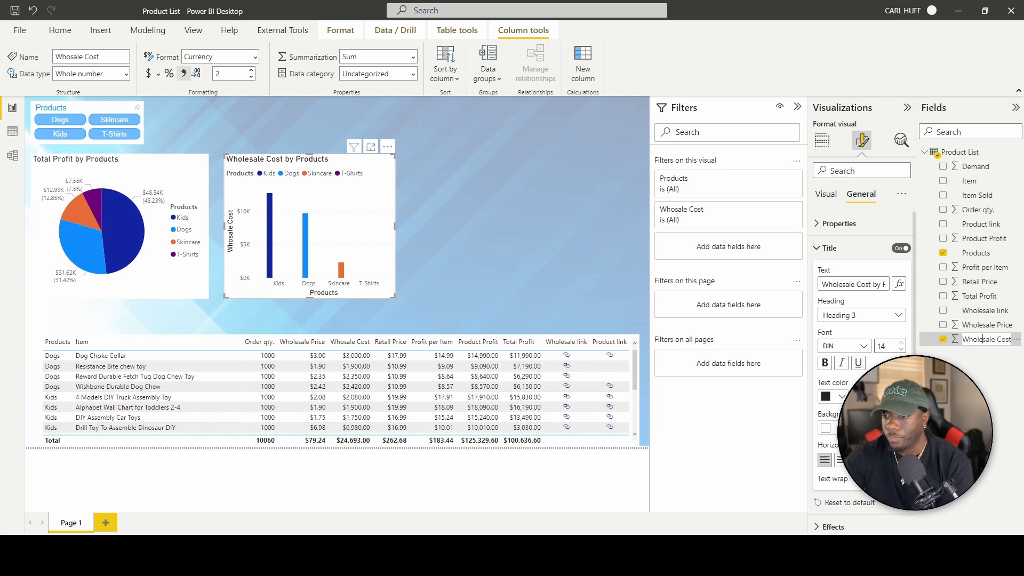
{"action": "key", "text": "Return"}
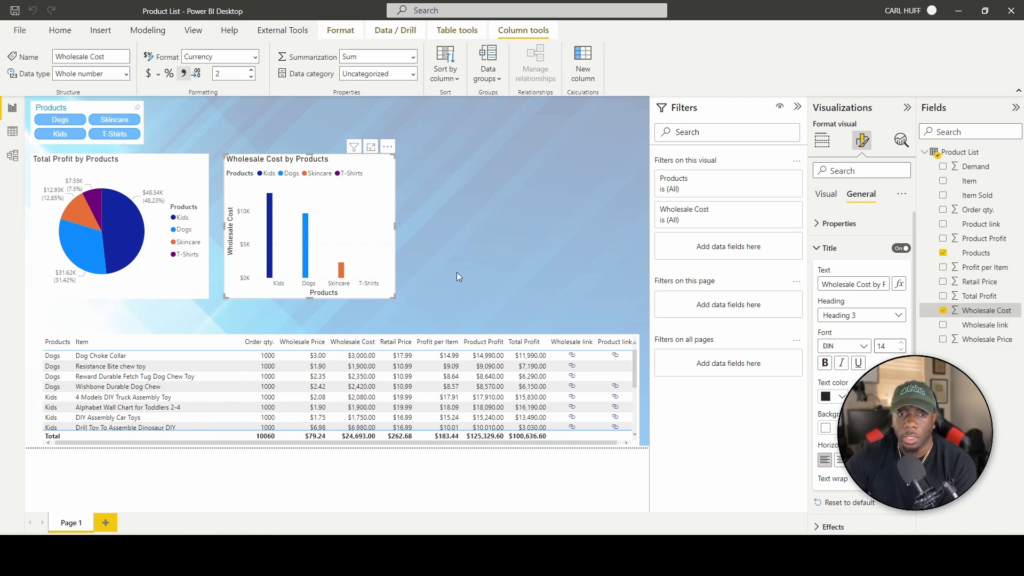
{"action": "left_click", "coordinate": [417, 267]}
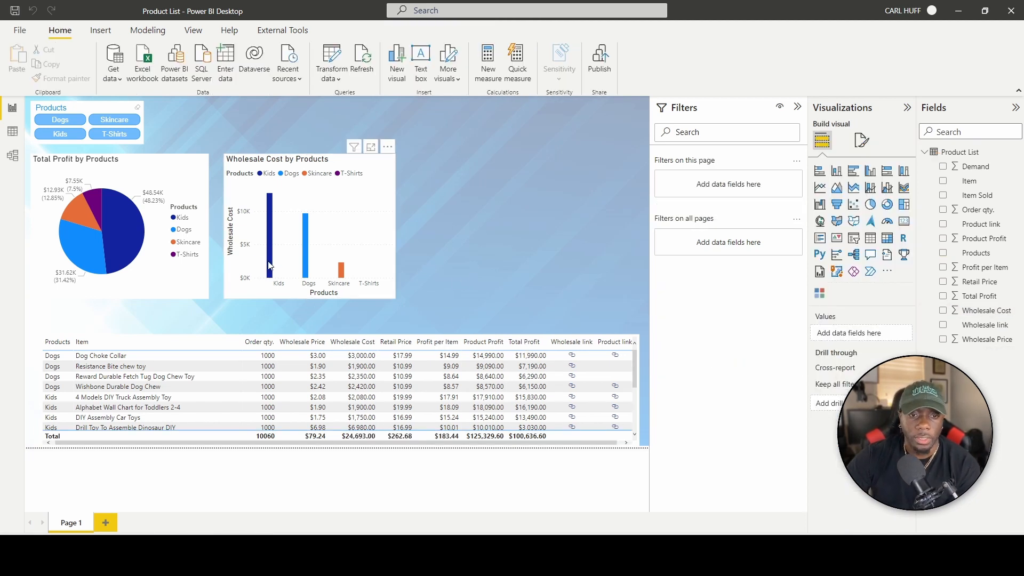
{"action": "left_click", "coordinate": [365, 224]}
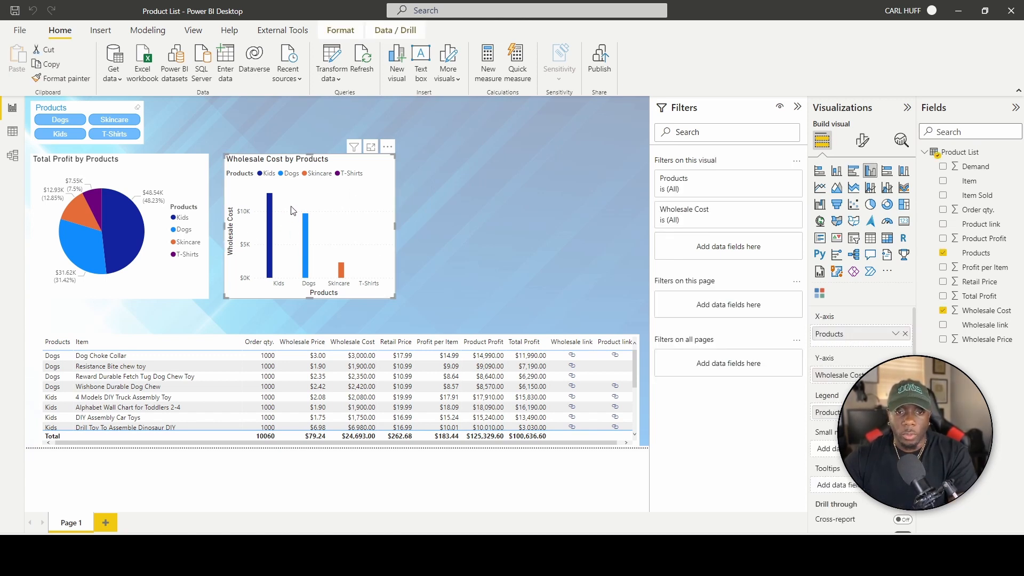
Turn on data labels for the Wholesale Cost by Products column chart.
{"action": "left_click", "coordinate": [864, 141]}
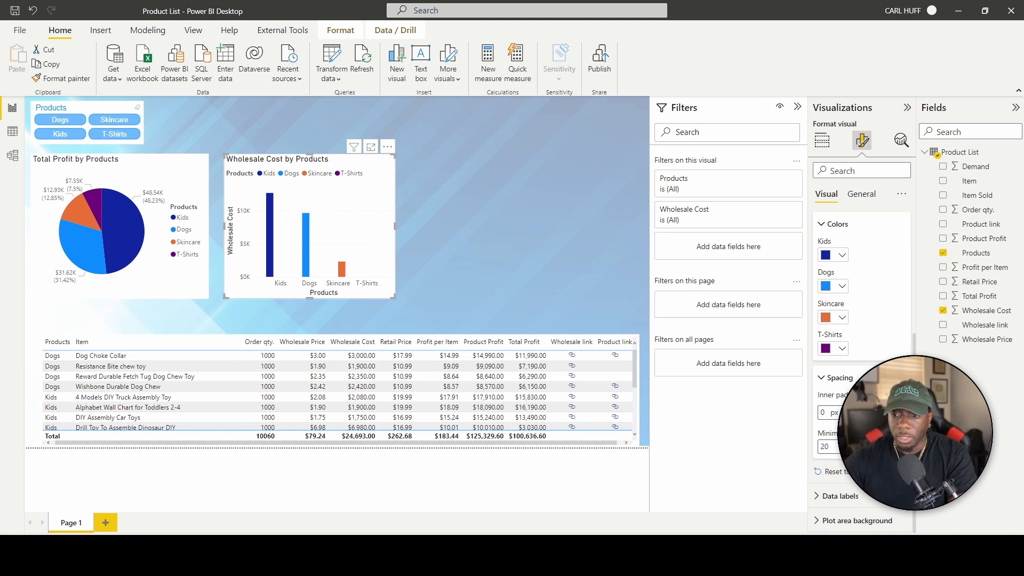
{"action": "scroll", "coordinate": [821, 382], "scroll_direction": "up", "scroll_amount": 2}
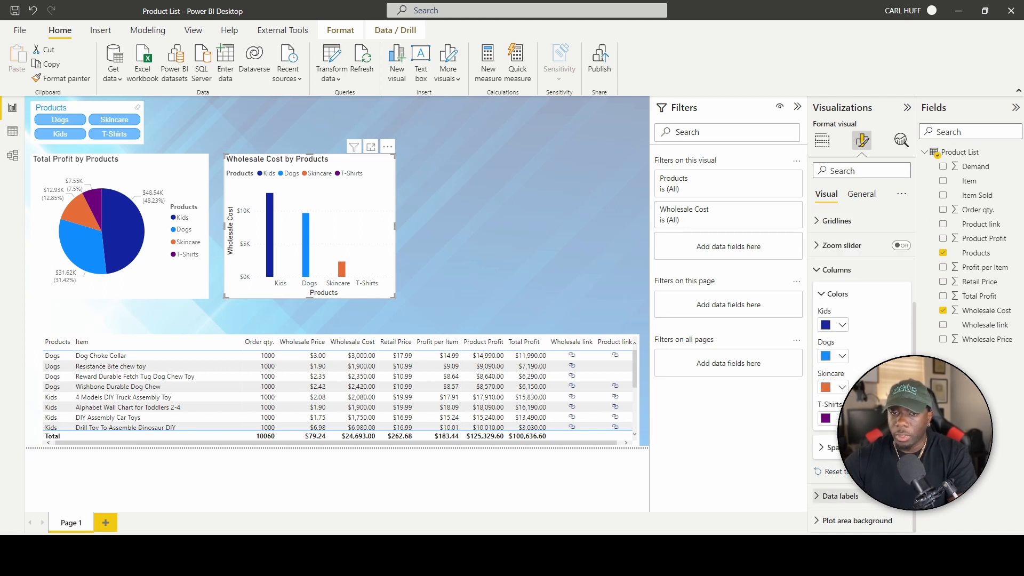
{"action": "left_click", "coordinate": [902, 496]}
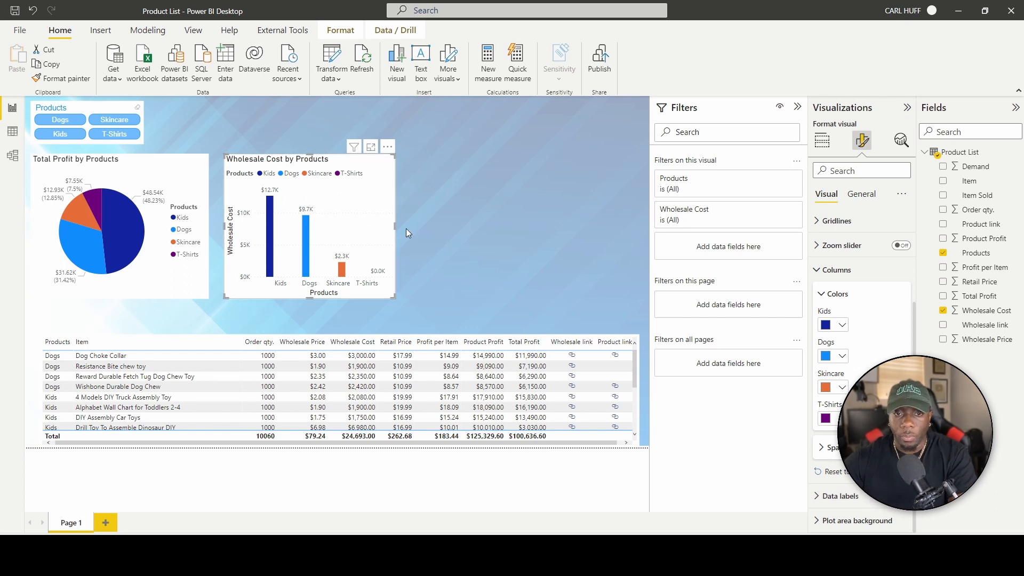
{"action": "left_click", "coordinate": [449, 241]}
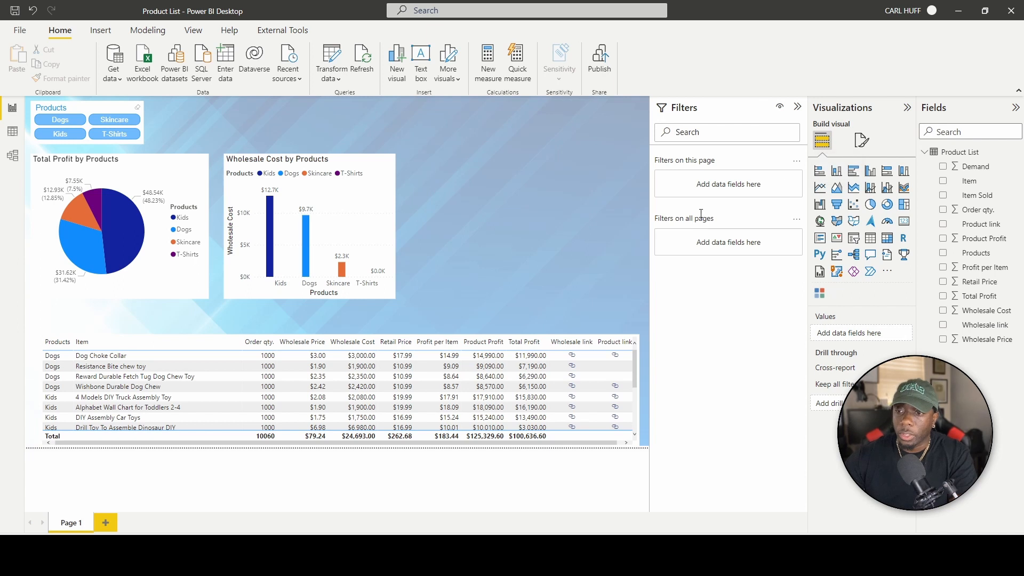
Add a line and column chart: Products axis, Wholesale Cost line, Total Profit and Product Profit columns.
{"action": "left_click", "coordinate": [872, 189]}
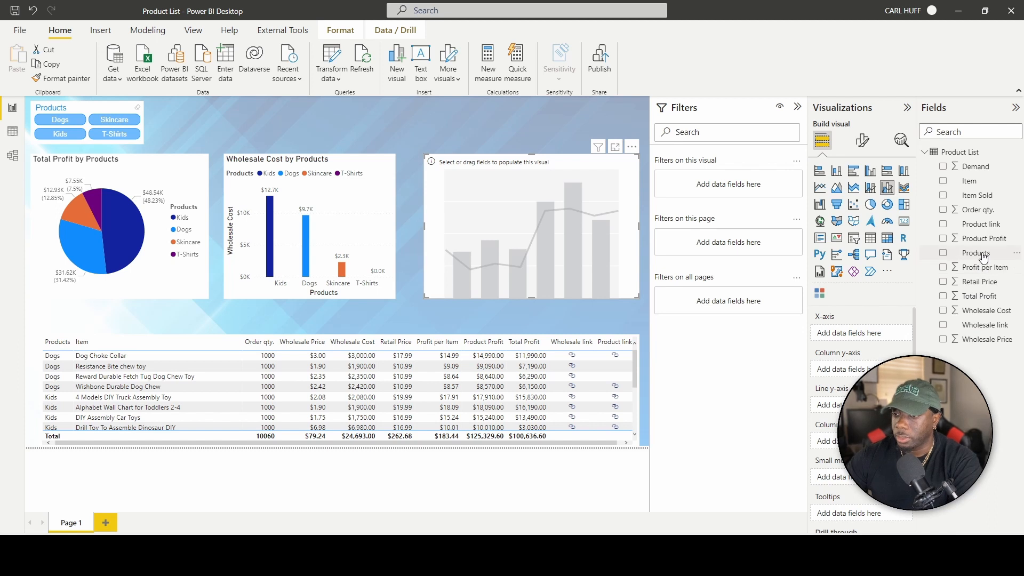
{"action": "left_click_drag", "start_coordinate": [981, 254], "coordinate": [881, 333]}
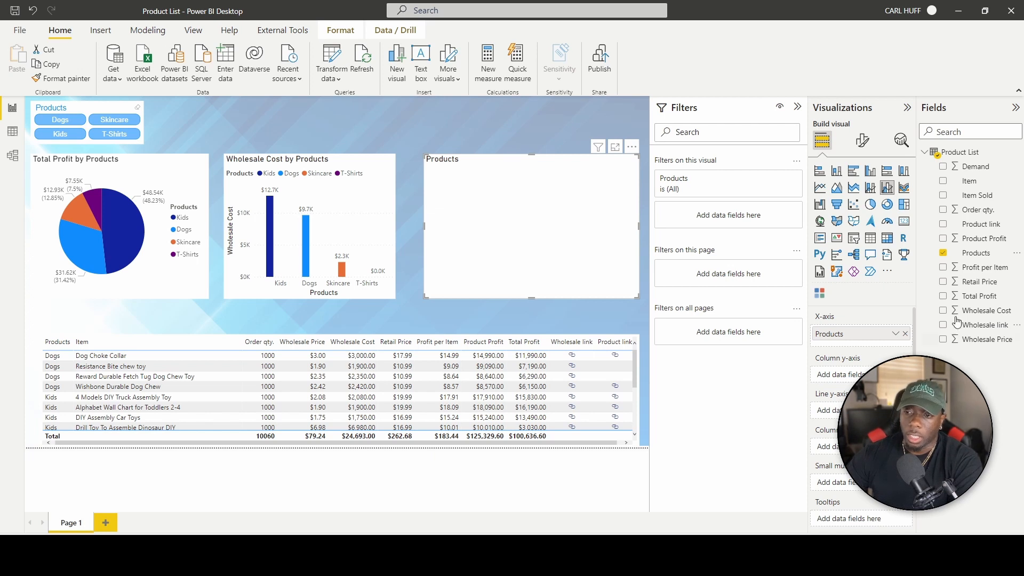
{"action": "left_click_drag", "start_coordinate": [959, 310], "coordinate": [828, 411]}
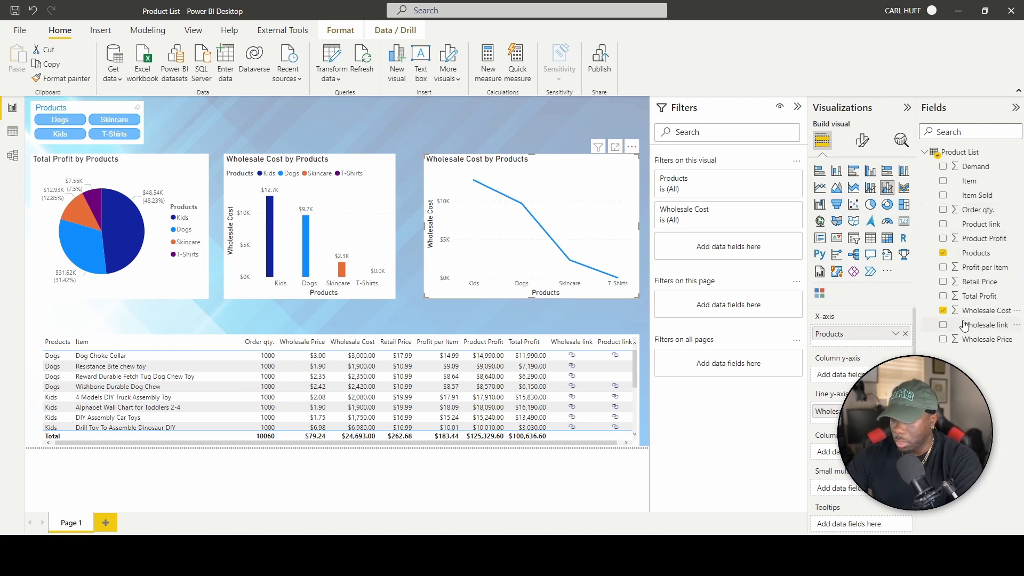
{"action": "left_click_drag", "start_coordinate": [969, 296], "coordinate": [853, 375]}
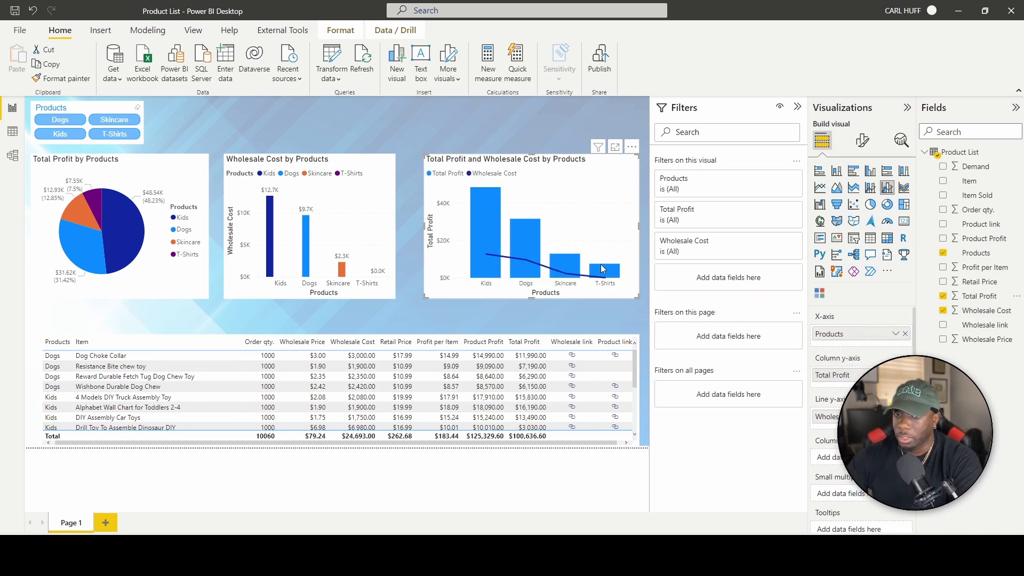
{"action": "left_click", "coordinate": [943, 238]}
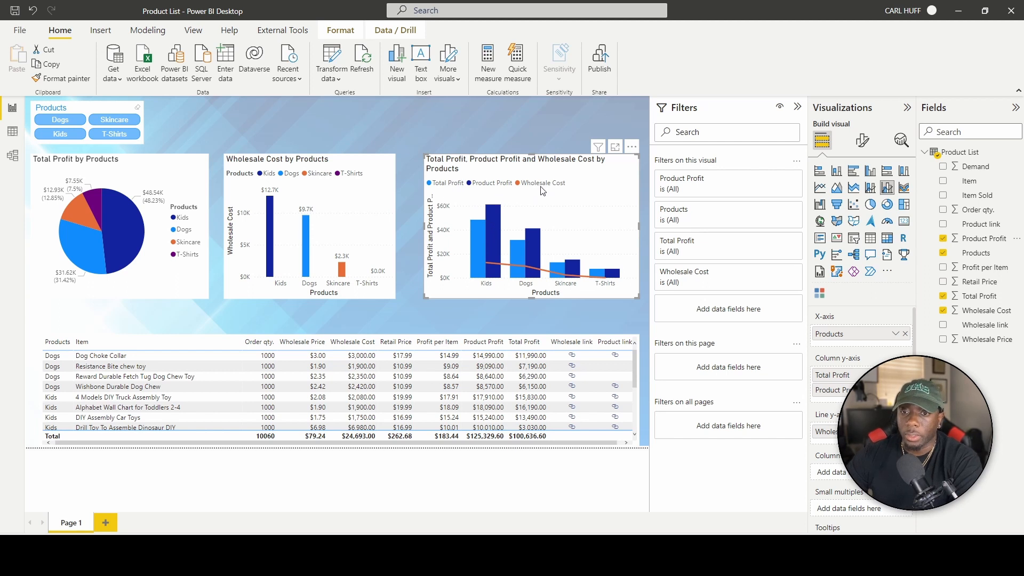
{"action": "mouse_move", "coordinate": [496, 266]}
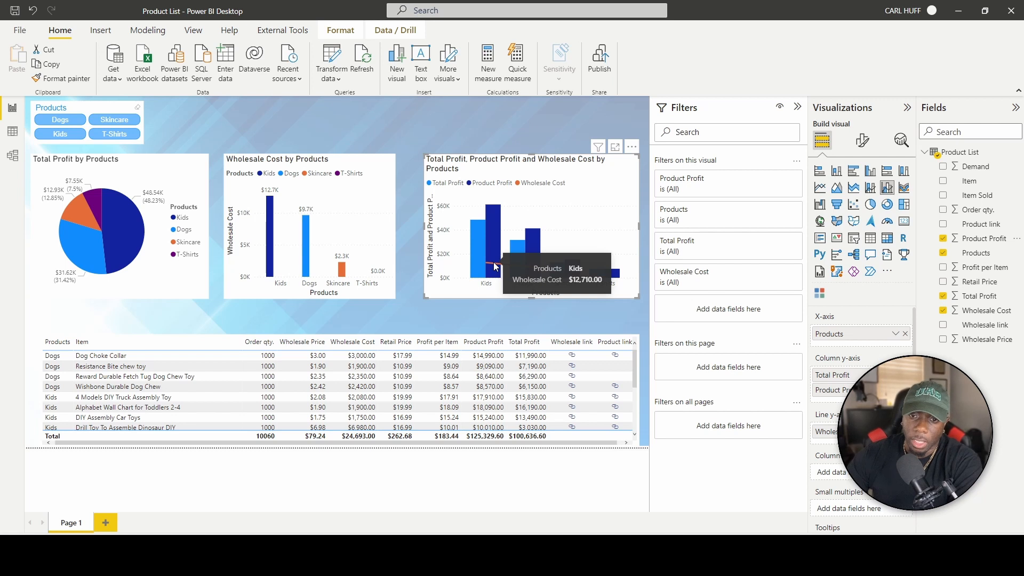
{"action": "mouse_move", "coordinate": [477, 245]}
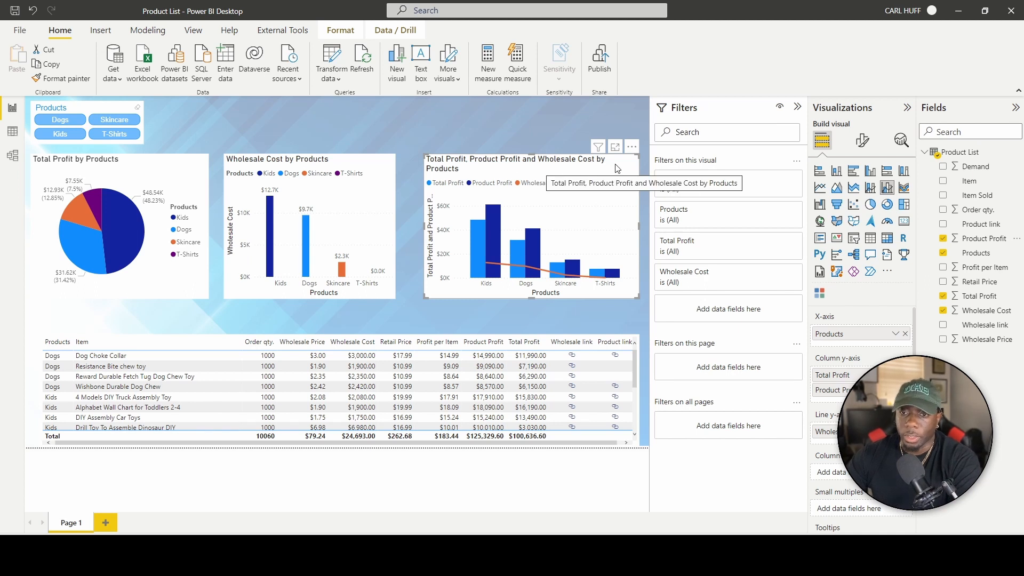
Change the combo chart's title to 'Gross Profit'.
{"action": "left_click", "coordinate": [862, 141]}
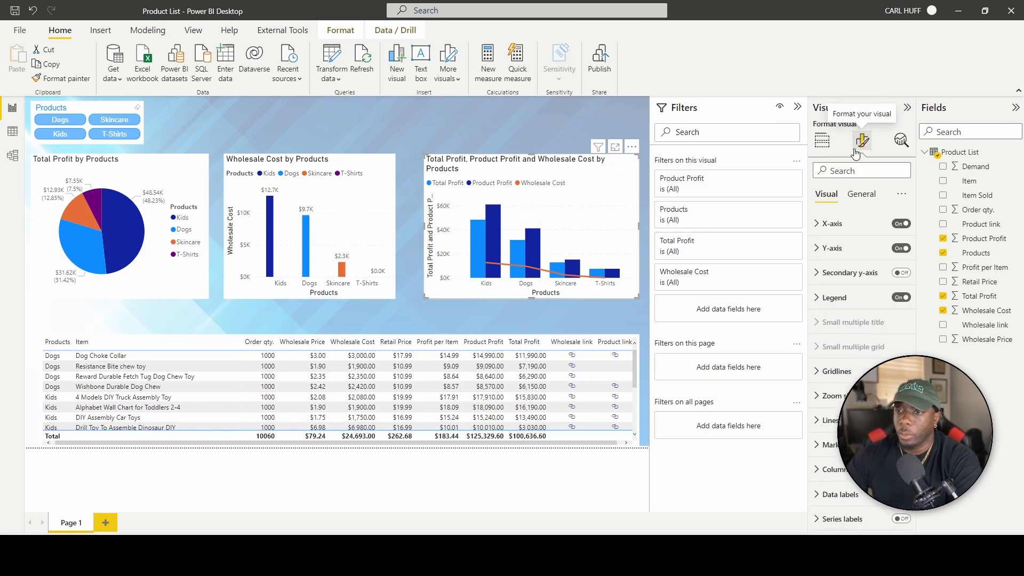
{"action": "left_click", "coordinate": [861, 193]}
{"action": "left_click", "coordinate": [817, 249]}
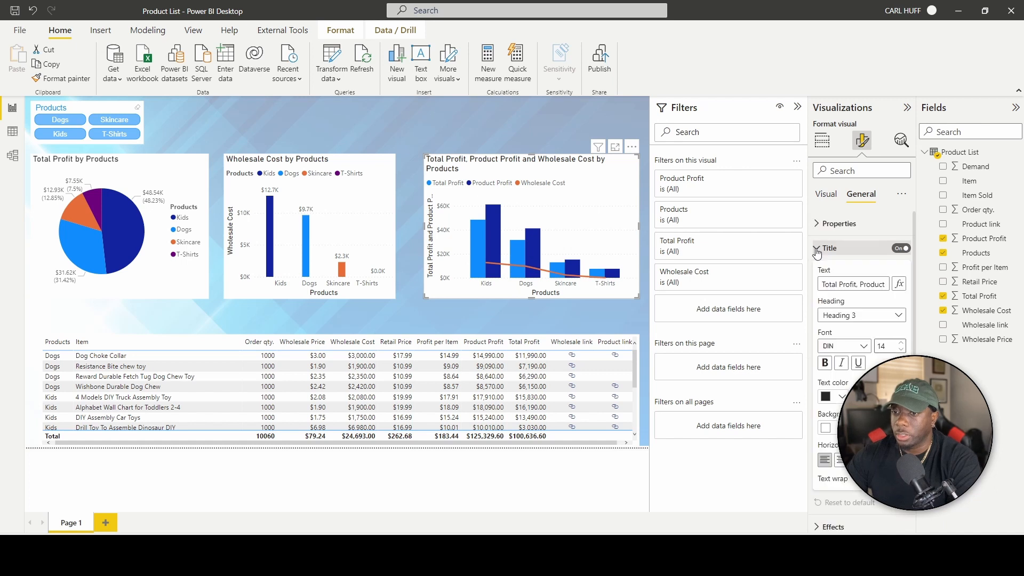
{"action": "left_click_drag", "start_coordinate": [824, 285], "coordinate": [913, 288]}
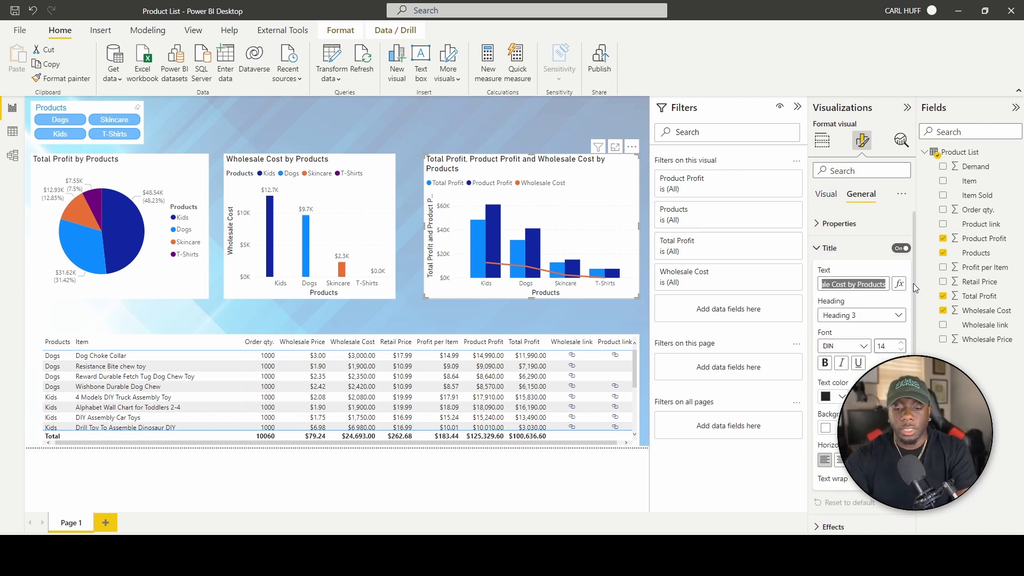
{"action": "type", "text": "Total"}
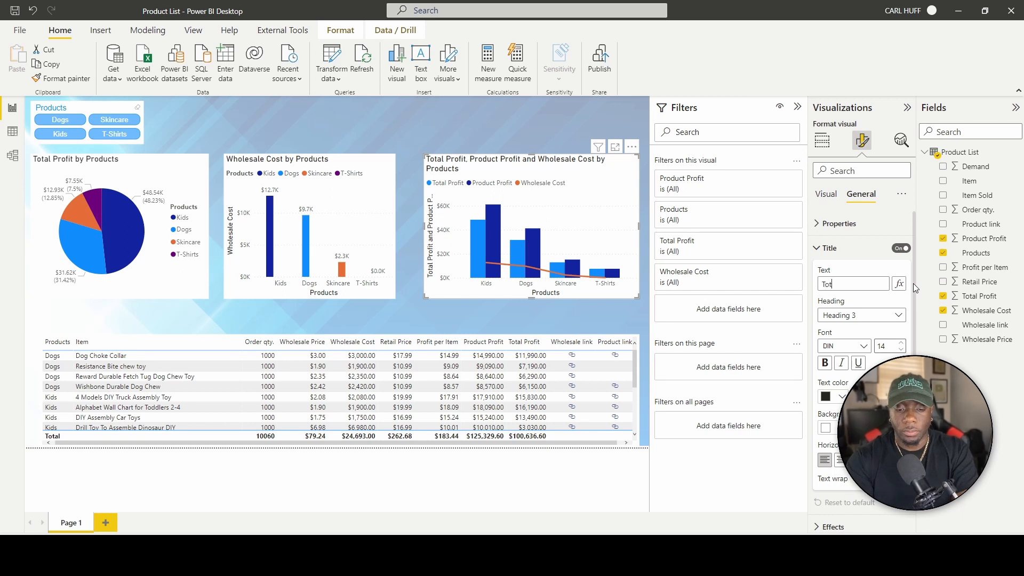
{"action": "key", "text": "BackSpace"}
{"action": "key", "text": "BackSpace"}
{"action": "key", "text": "BackSpace"}
{"action": "key", "text": "BackSpace"}
{"action": "key", "text": "BackSpace"}
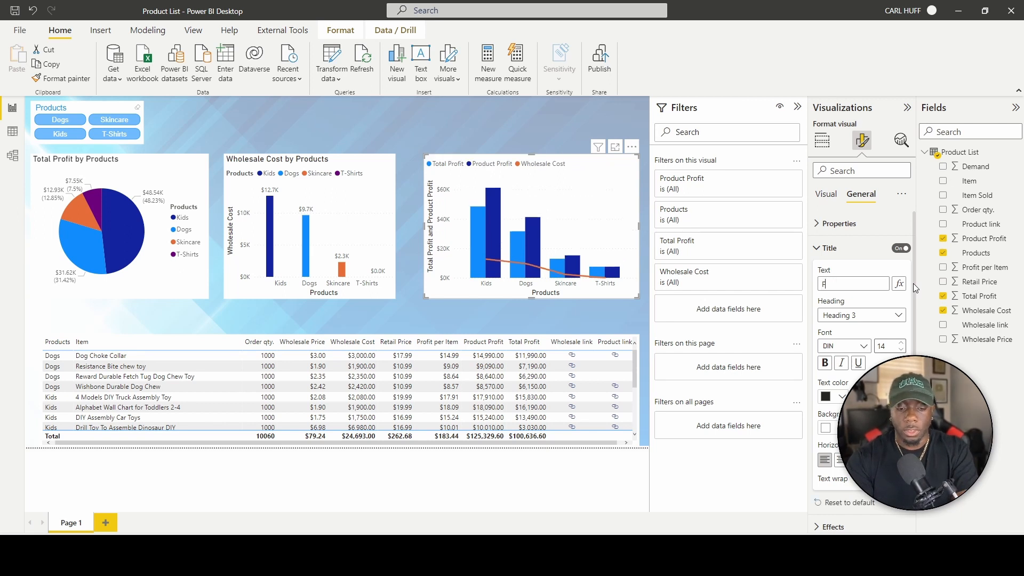
{"action": "type", "text": "Gross Profit"}
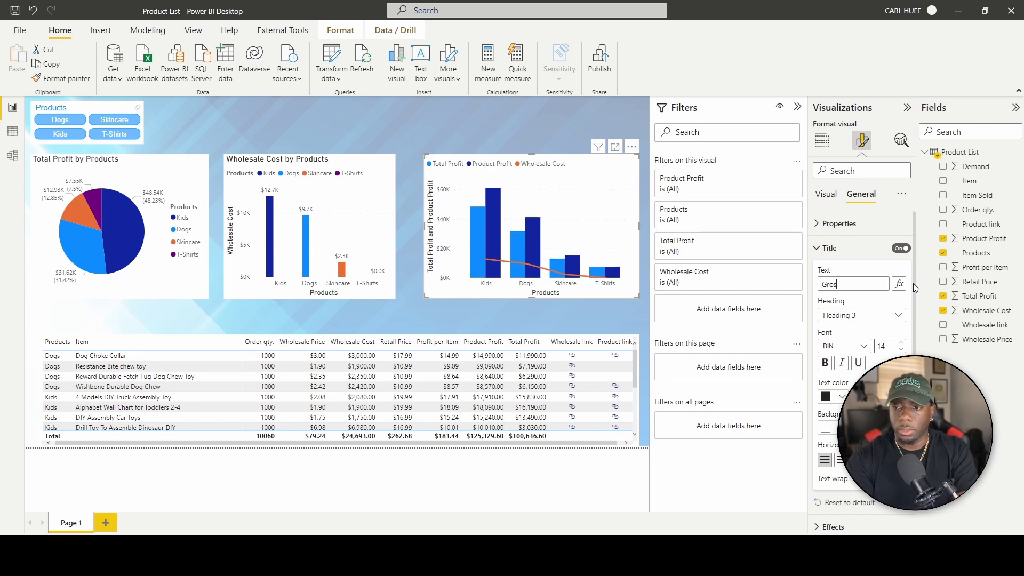
{"action": "left_click", "coordinate": [477, 149]}
{"action": "left_click", "coordinate": [477, 162]}
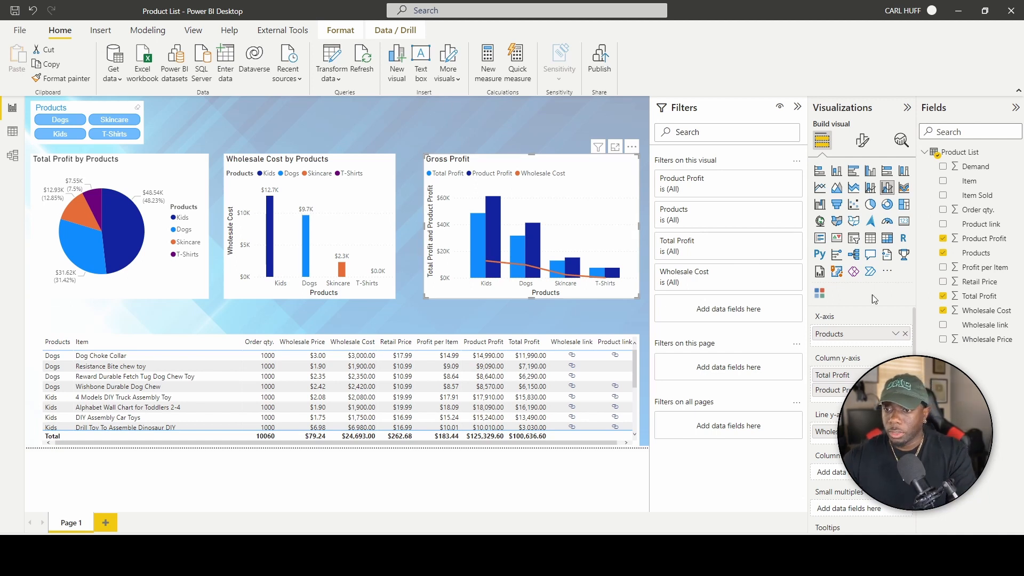
Turn on data labels for the Gross Profit chart's columns and line.
{"action": "left_click", "coordinate": [862, 148]}
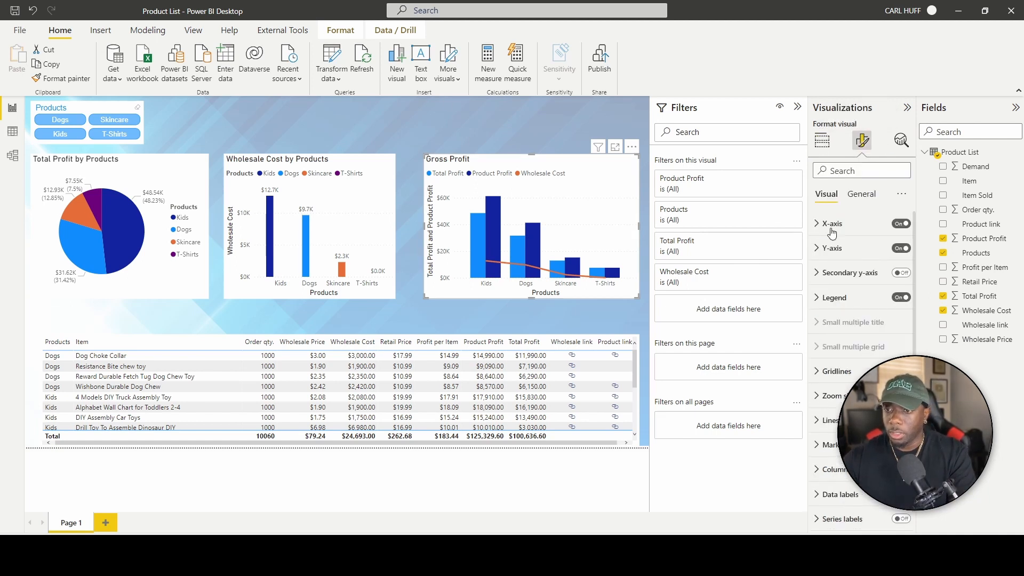
{"action": "left_click", "coordinate": [856, 198]}
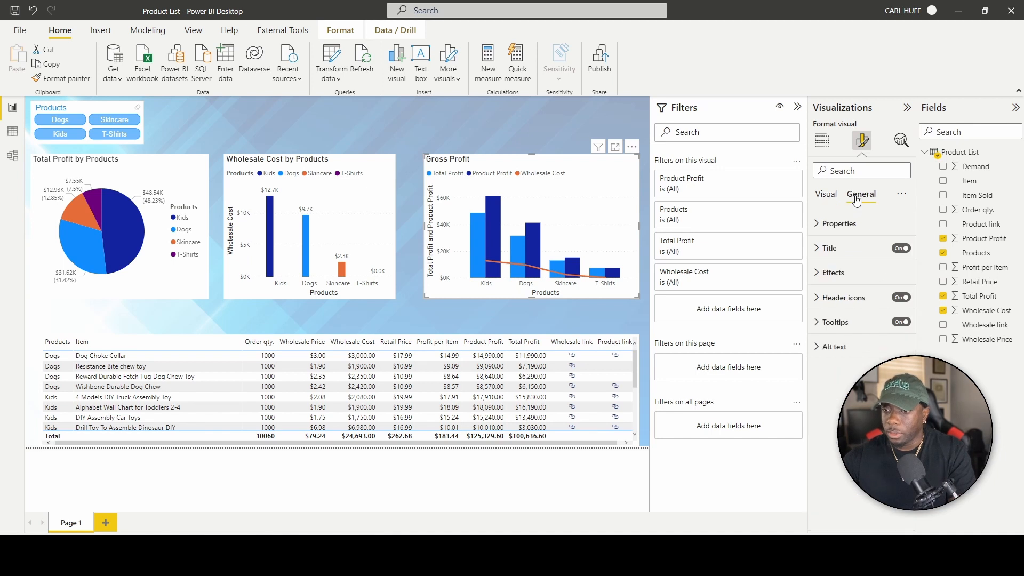
{"action": "left_click", "coordinate": [825, 195]}
{"action": "scroll", "coordinate": [848, 284], "scroll_direction": "down", "scroll_amount": 1}
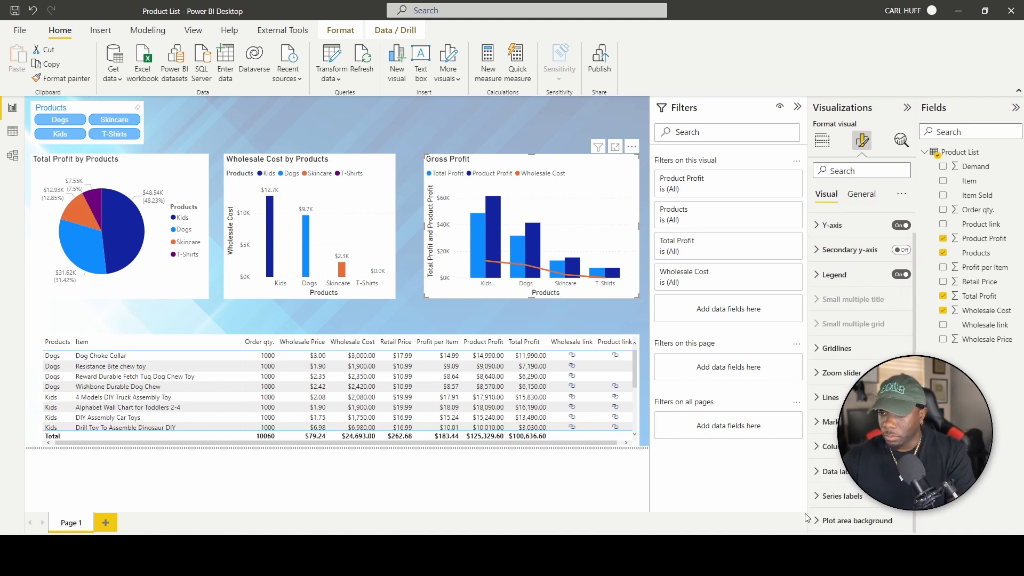
{"action": "left_click", "coordinate": [901, 471]}
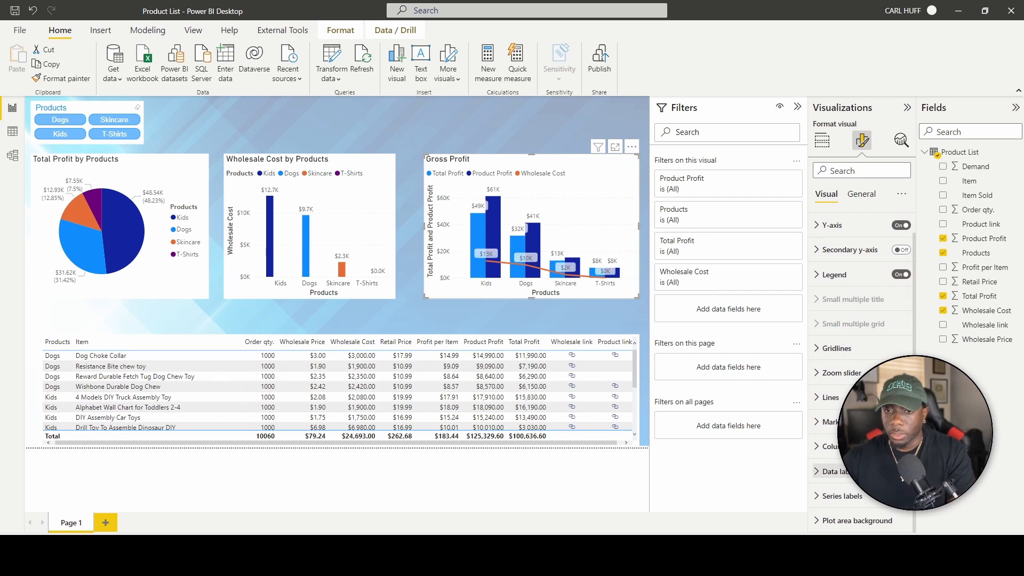
{"action": "left_click", "coordinate": [849, 480]}
{"action": "scroll", "coordinate": [859, 416], "scroll_direction": "down", "scroll_amount": 4}
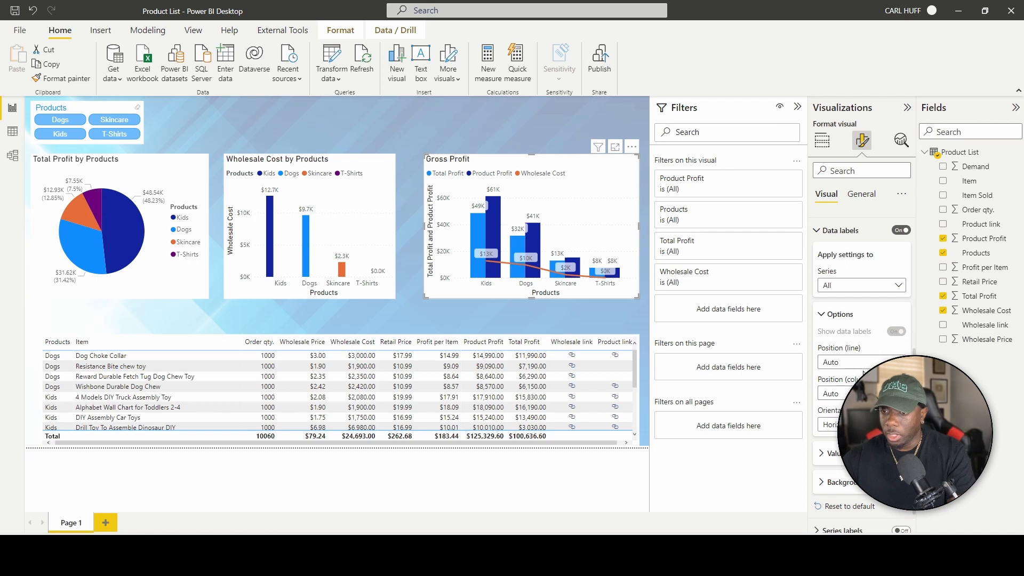
{"action": "scroll", "coordinate": [874, 357], "scroll_direction": "down", "scroll_amount": 1}
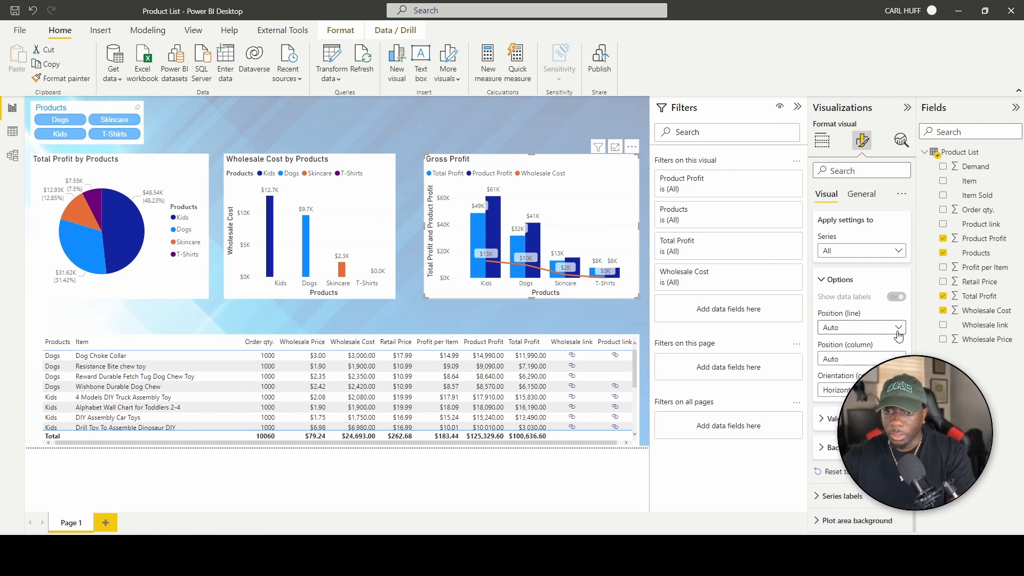
{"action": "left_click", "coordinate": [486, 134]}
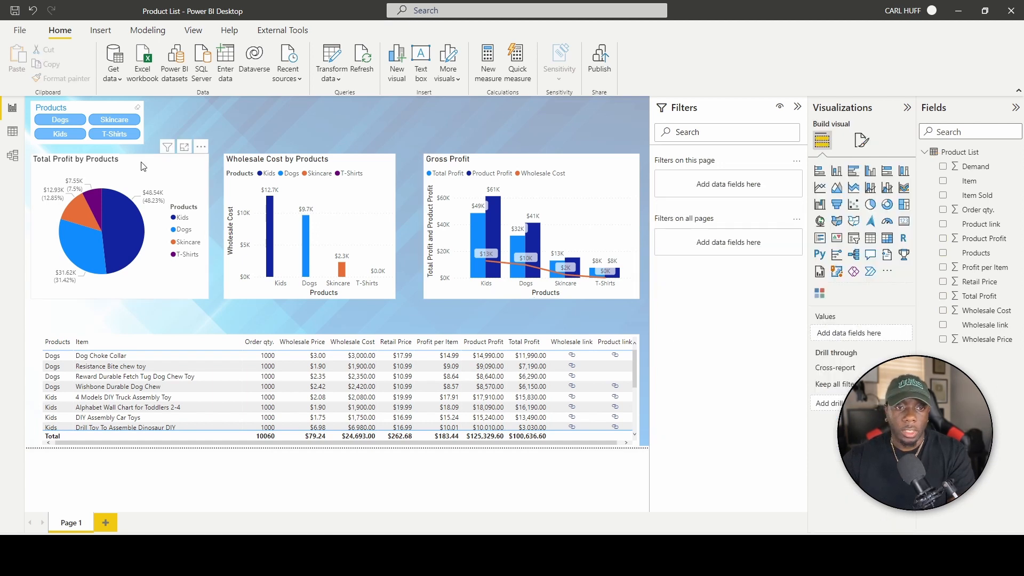
{"action": "left_click", "coordinate": [63, 121]}
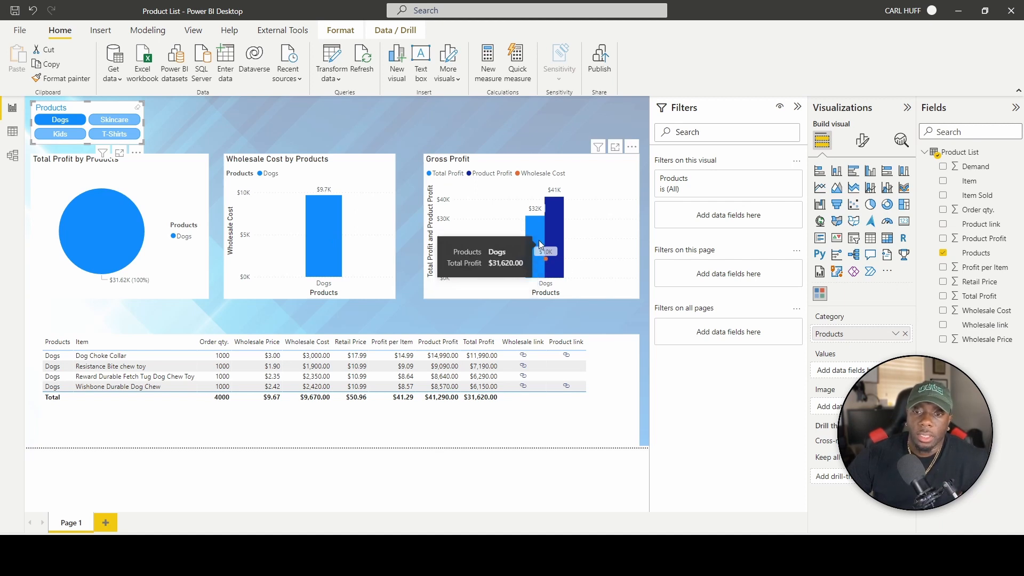
{"action": "mouse_move", "coordinate": [548, 235]}
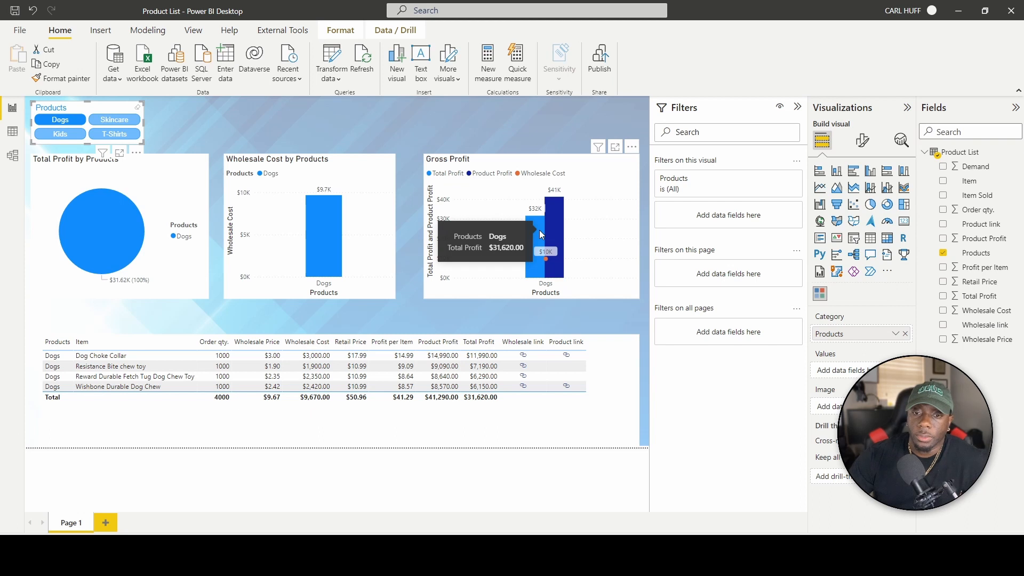
{"action": "left_click", "coordinate": [550, 120]}
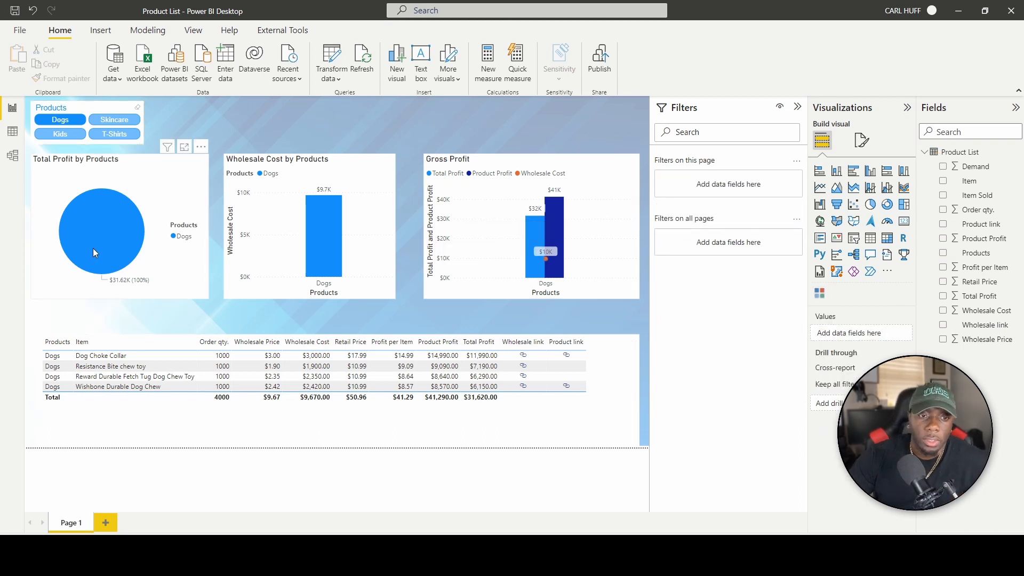
{"action": "left_click", "coordinate": [65, 128]}
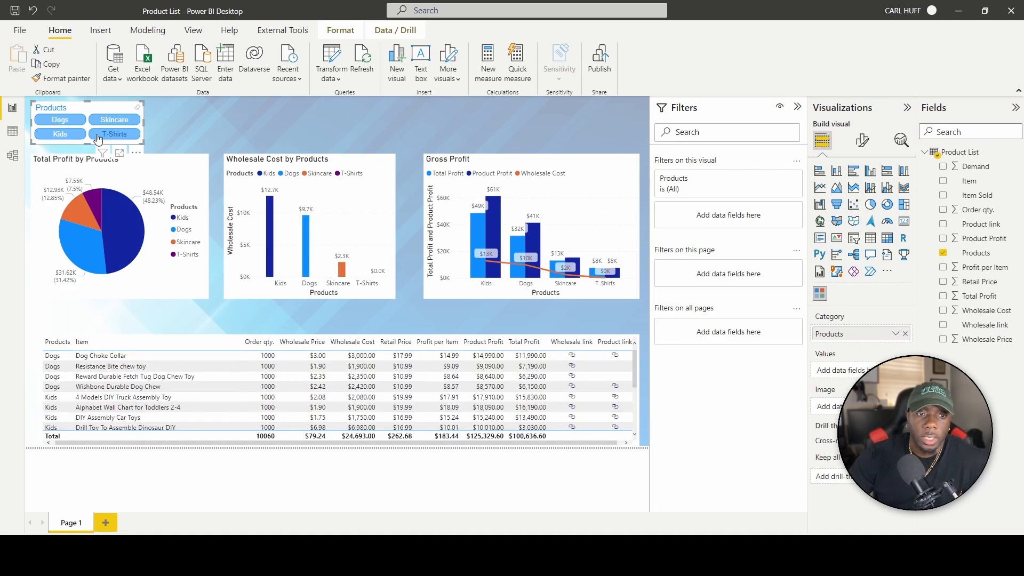
{"action": "left_click", "coordinate": [60, 134]}
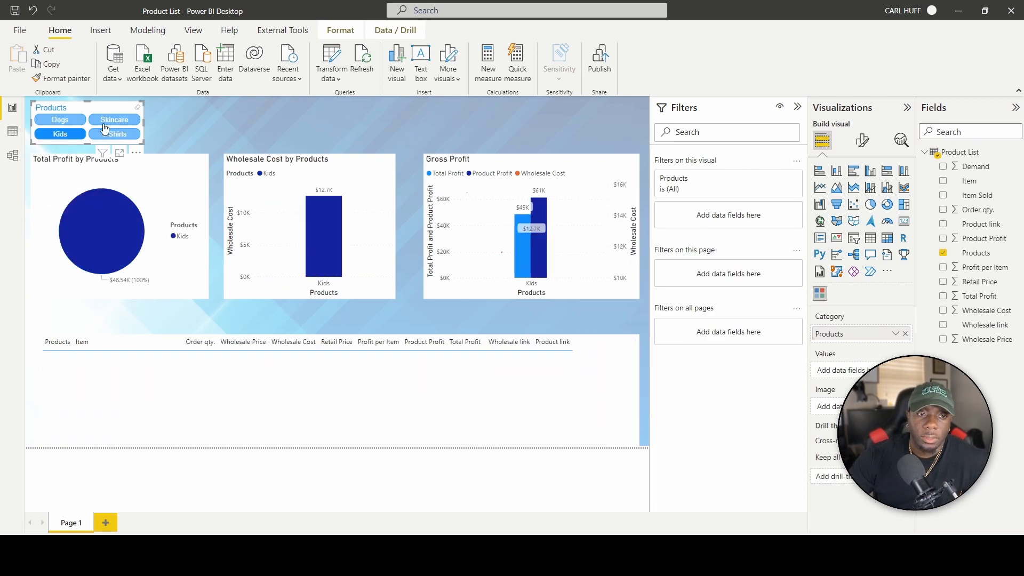
{"action": "left_click", "coordinate": [114, 121], "text": "ctrl"}
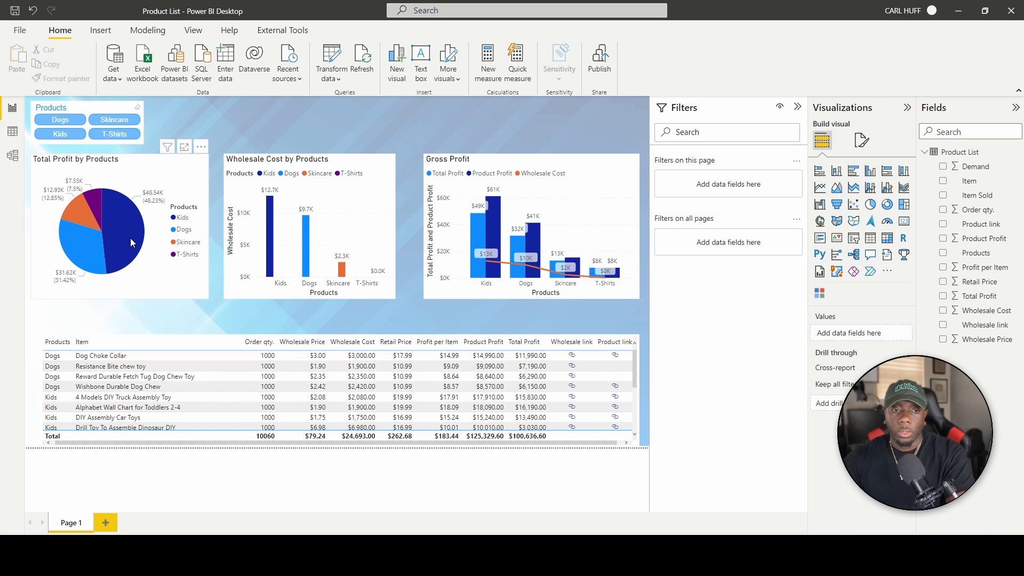
{"action": "mouse_move", "coordinate": [131, 239]}
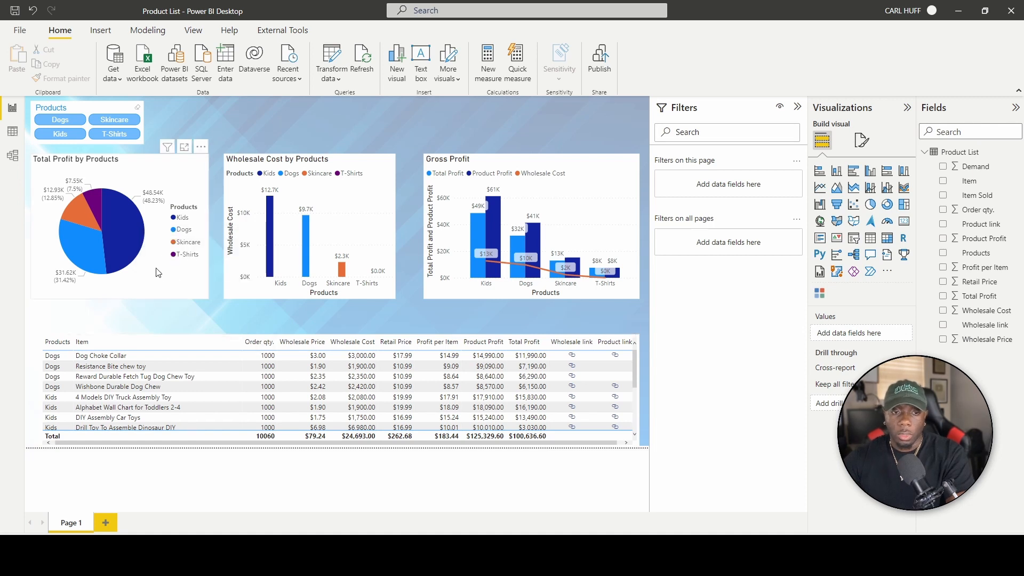
Add Order qty. to the tooltips of the profit pie, Wholesale Cost and Gross Profit charts.
{"action": "left_click", "coordinate": [161, 283]}
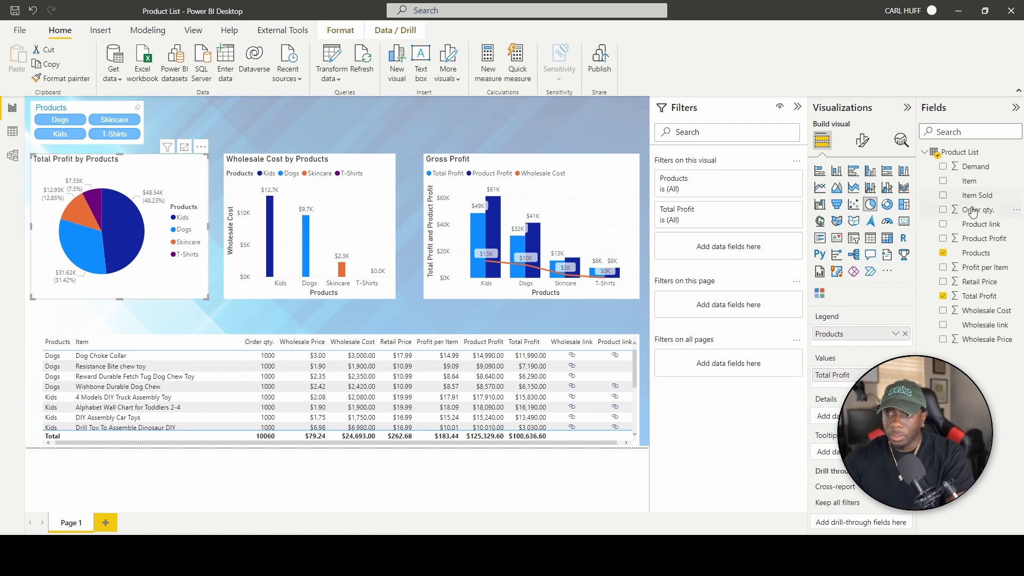
{"action": "left_click_drag", "start_coordinate": [972, 209], "coordinate": [848, 452]}
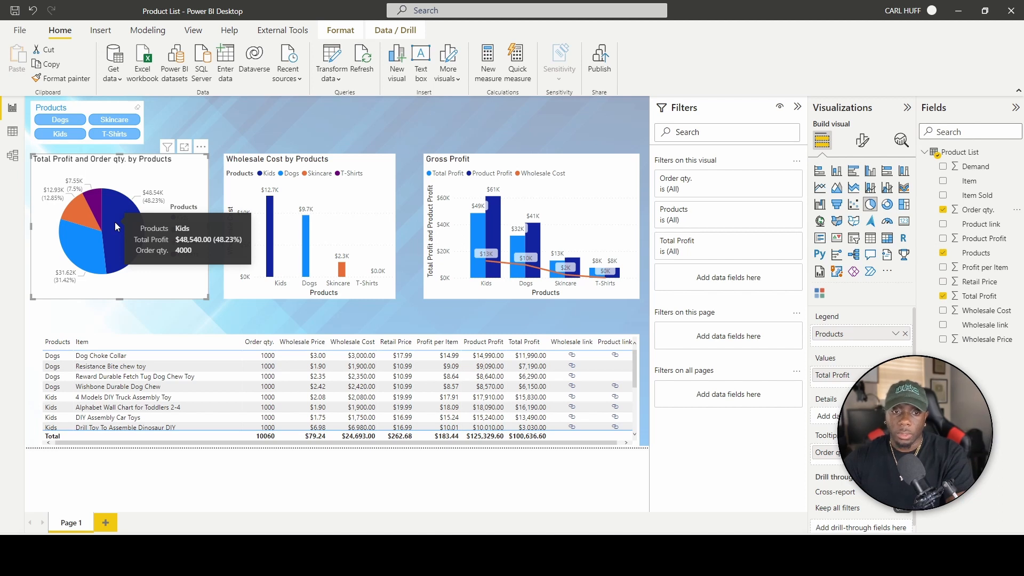
{"action": "mouse_move", "coordinate": [85, 245]}
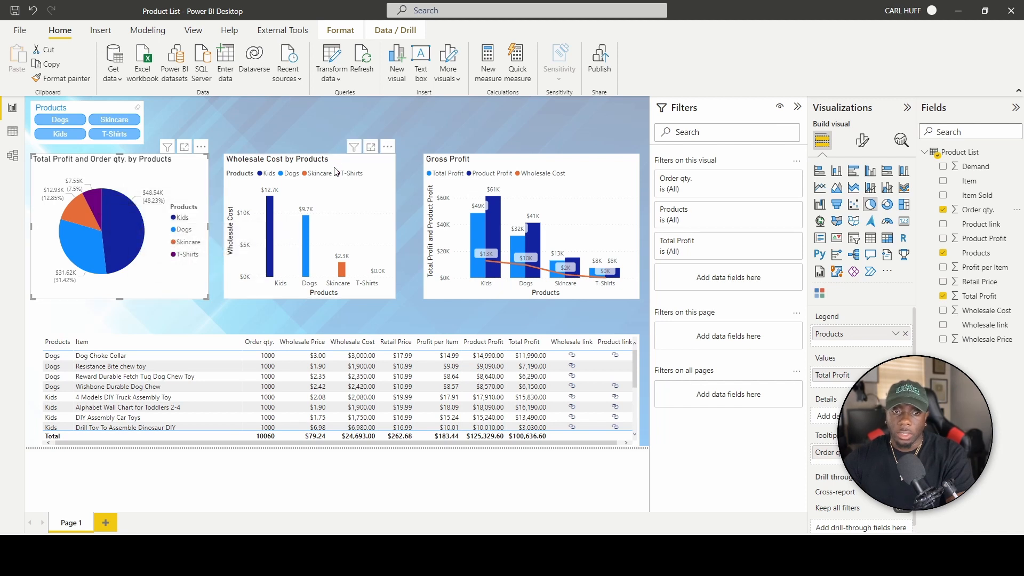
{"action": "left_click", "coordinate": [321, 162]}
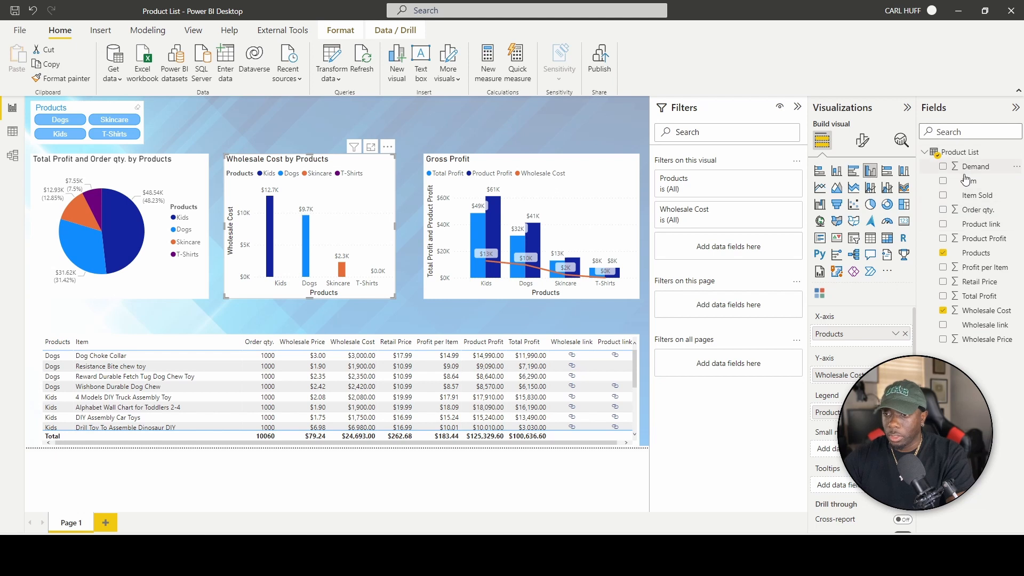
{"action": "left_click_drag", "start_coordinate": [976, 211], "coordinate": [864, 495]}
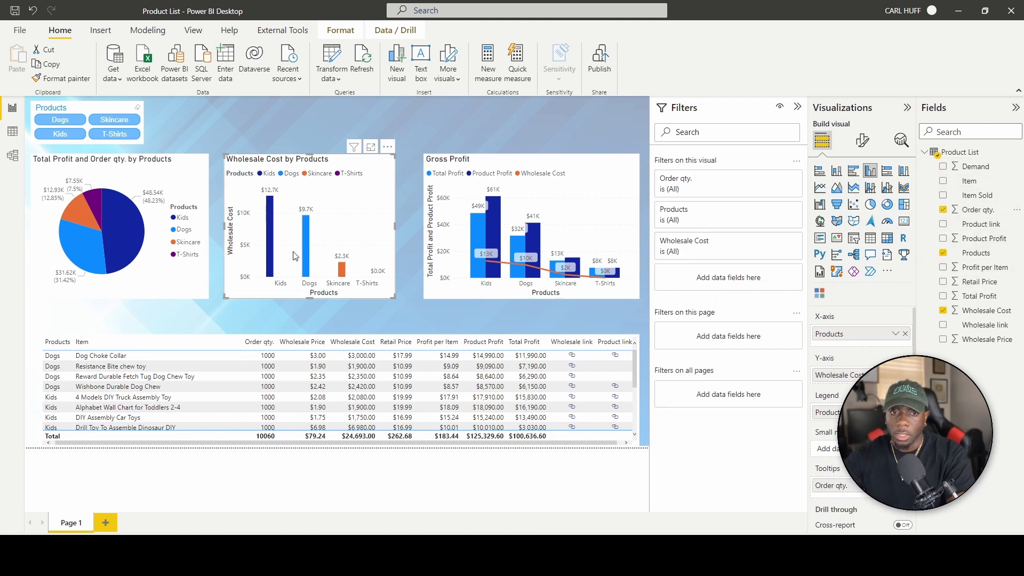
{"action": "mouse_move", "coordinate": [268, 234]}
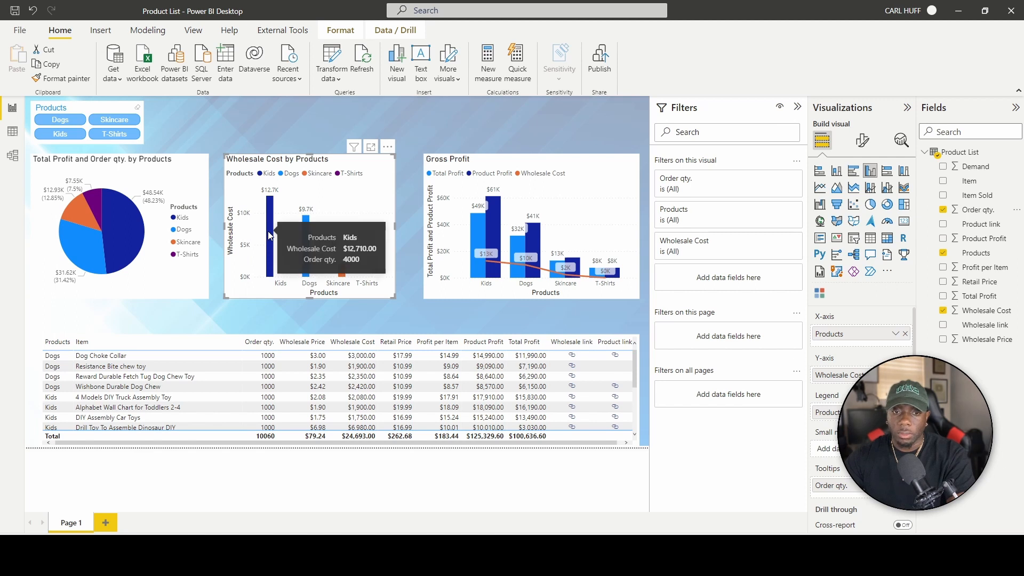
{"action": "left_click", "coordinate": [629, 224]}
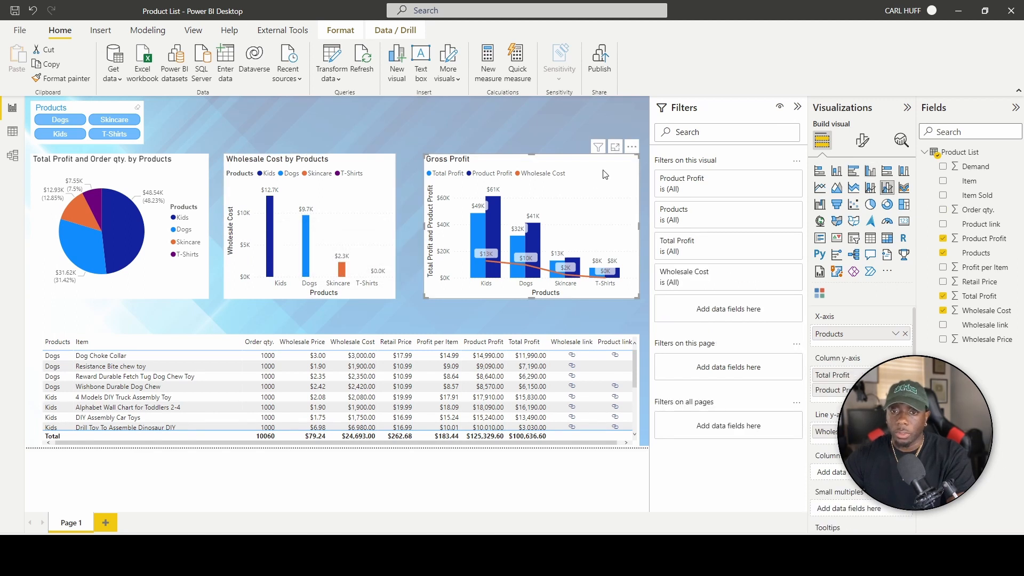
{"action": "left_click_drag", "start_coordinate": [978, 209], "coordinate": [877, 511]}
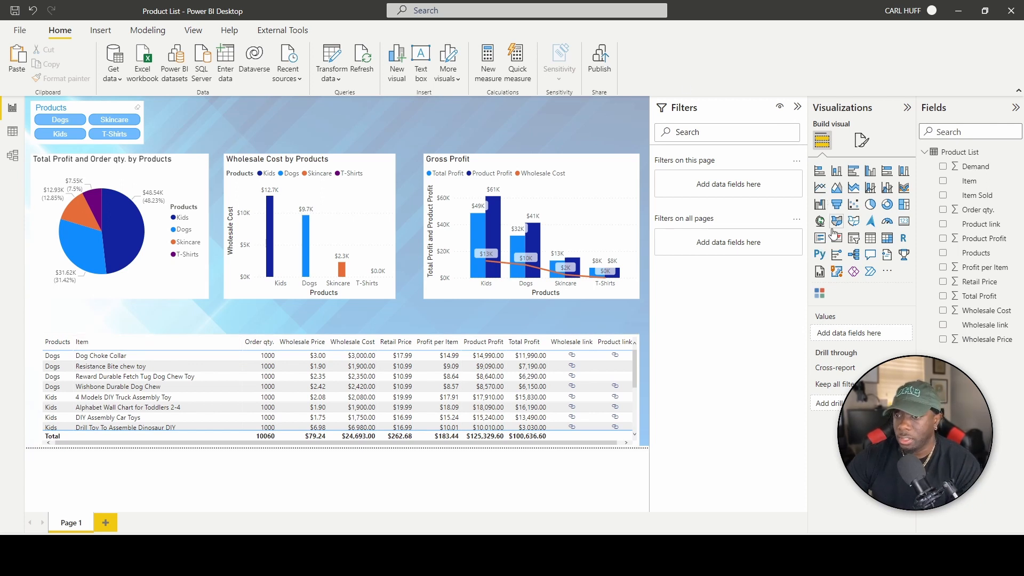
Place a new Item slicer at the top beside Products, set it to Dropdown, and widen it.
{"action": "left_click", "coordinate": [853, 238]}
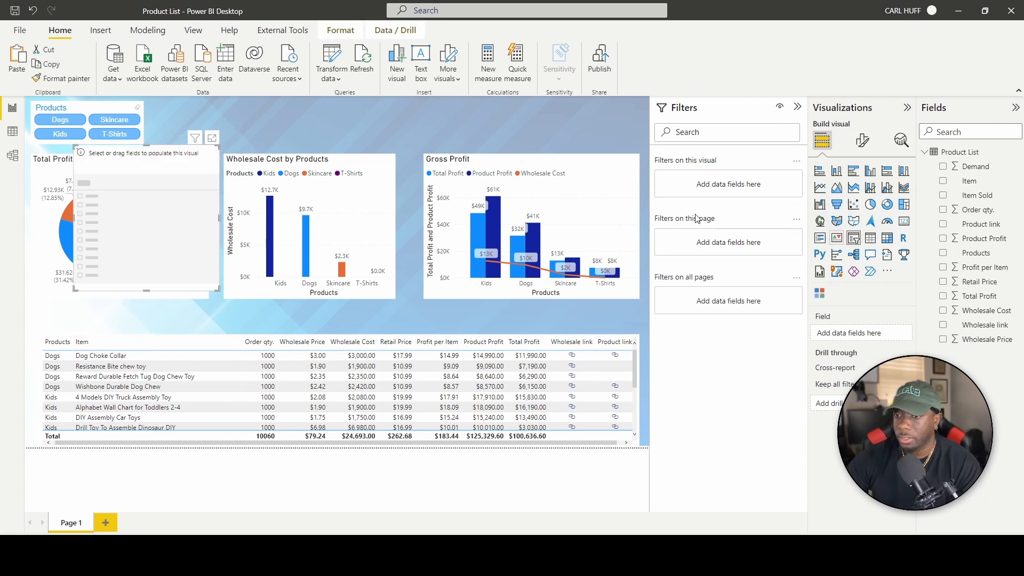
{"action": "left_click_drag", "start_coordinate": [138, 152], "coordinate": [215, 106]}
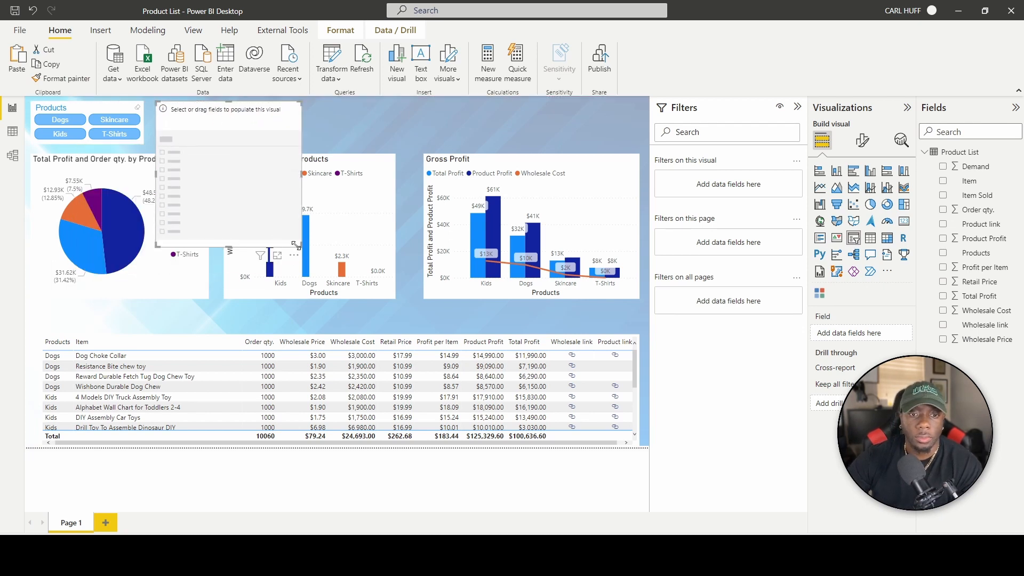
{"action": "left_click_drag", "start_coordinate": [297, 242], "coordinate": [285, 137]}
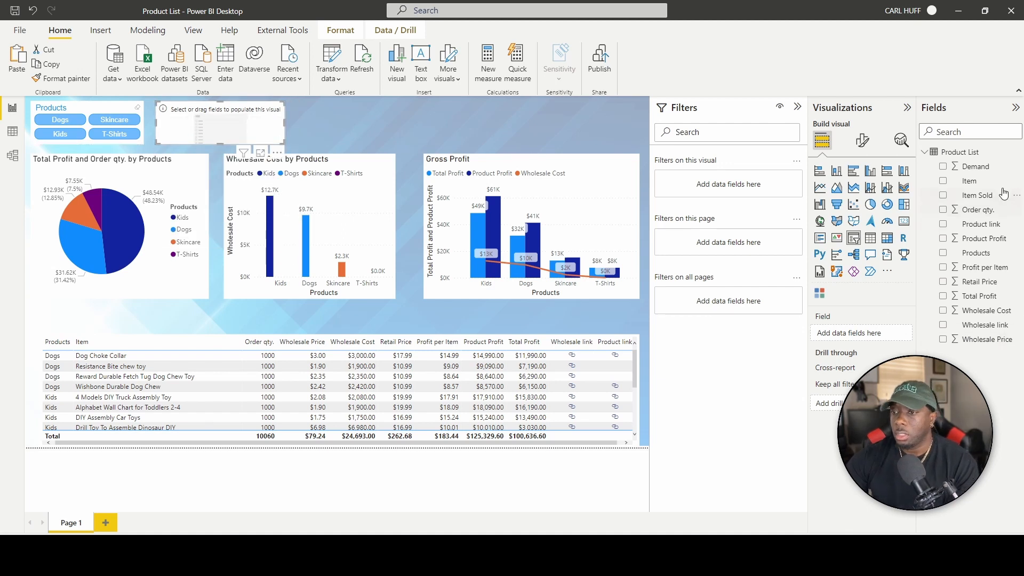
{"action": "left_click_drag", "start_coordinate": [985, 181], "coordinate": [879, 327]}
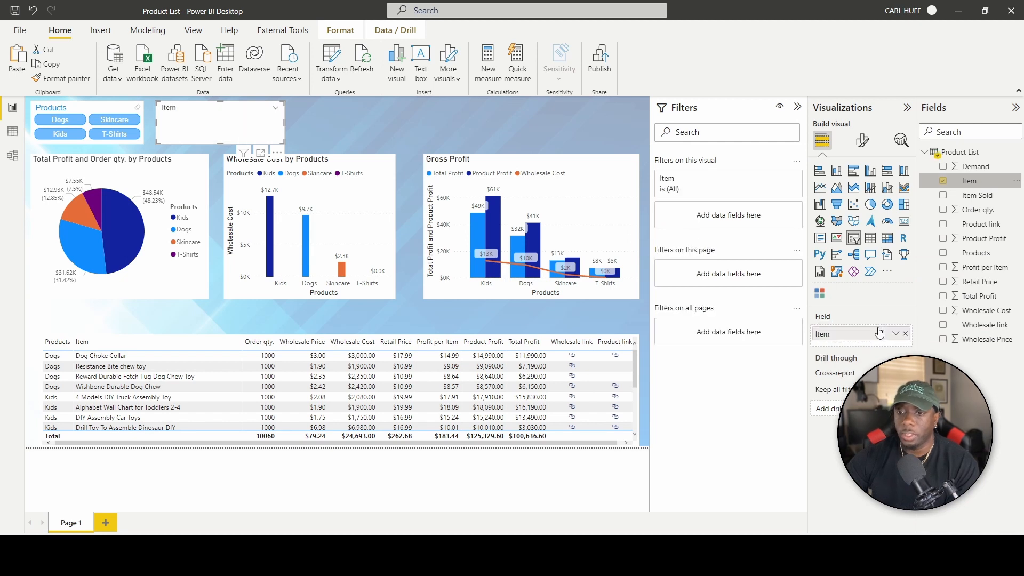
{"action": "left_click", "coordinate": [276, 108]}
{"action": "left_click", "coordinate": [295, 134]}
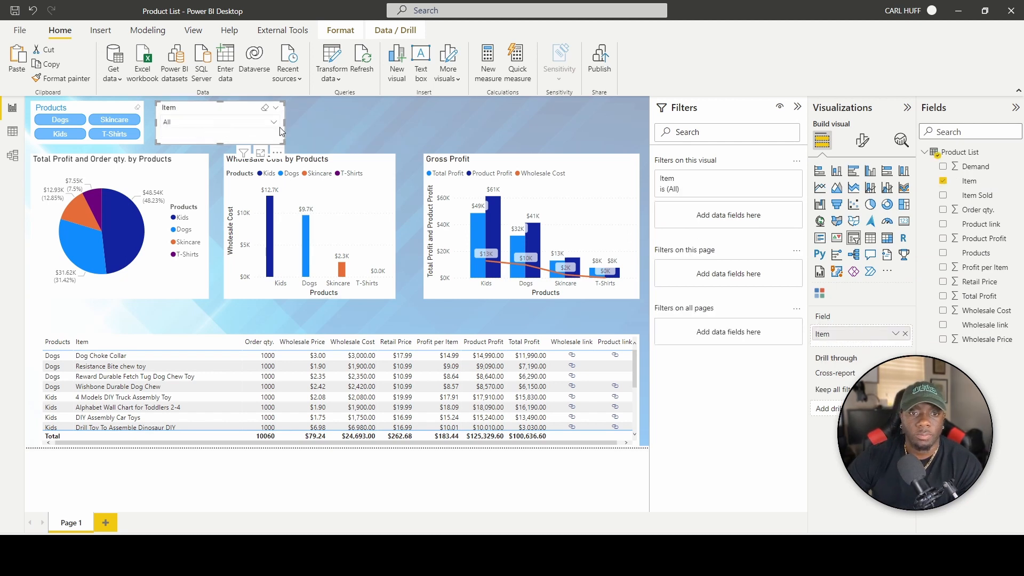
{"action": "left_click", "coordinate": [275, 123]}
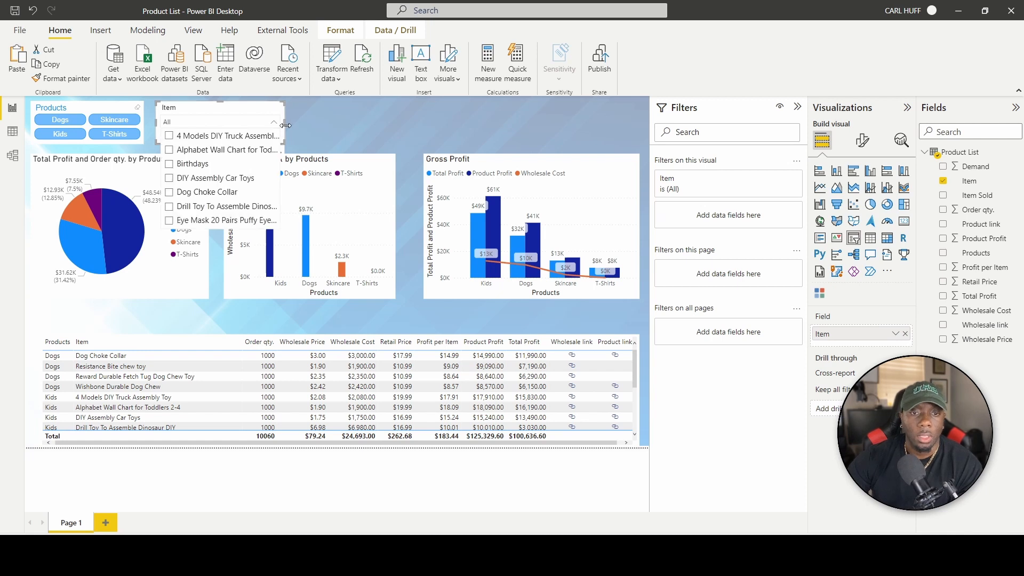
{"action": "left_click_drag", "start_coordinate": [284, 126], "coordinate": [417, 127]}
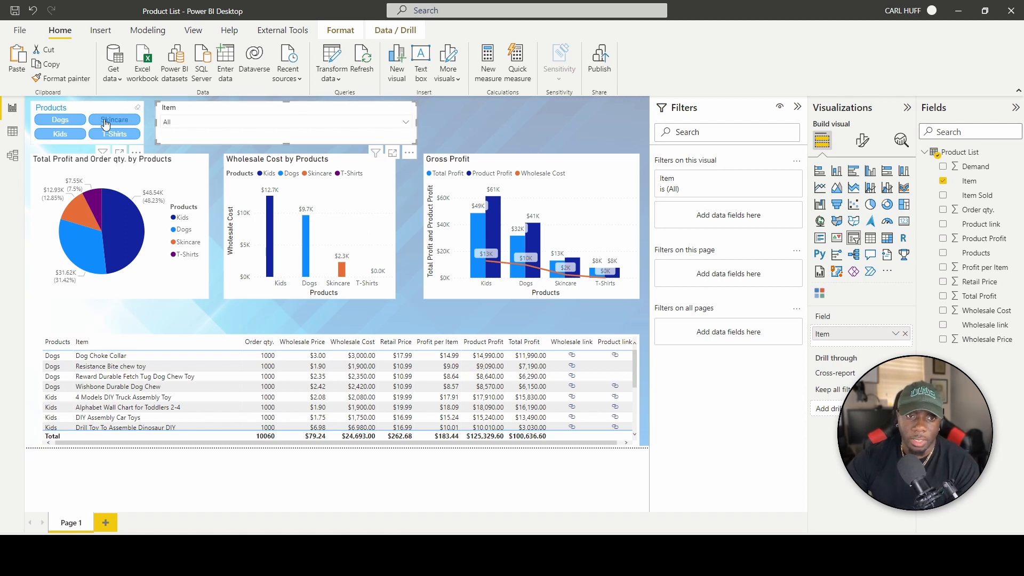
Set the Item slicer's header font colour to blue and its values font colour to dark blue.
{"action": "left_click", "coordinate": [862, 140]}
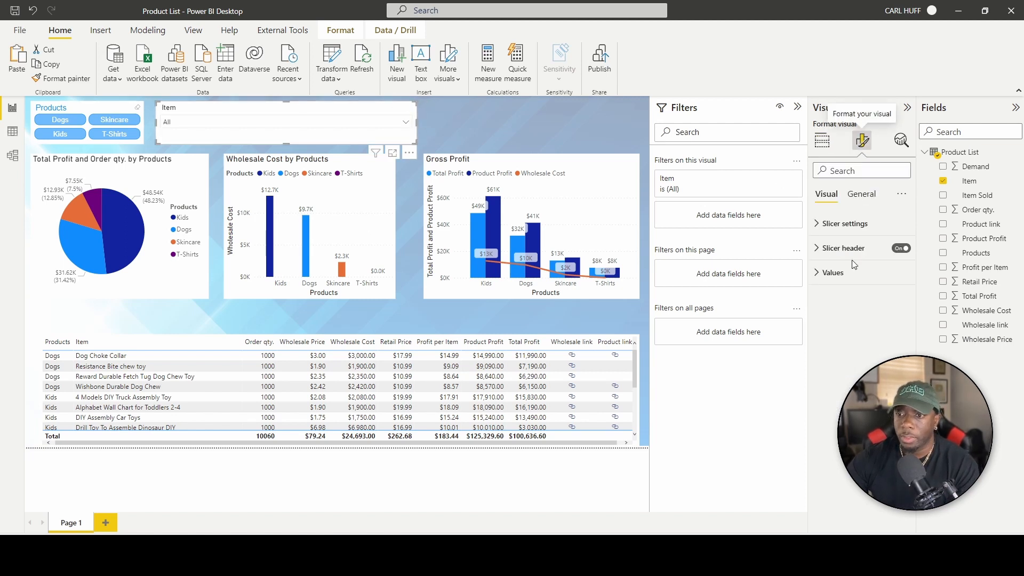
{"action": "left_click", "coordinate": [819, 249]}
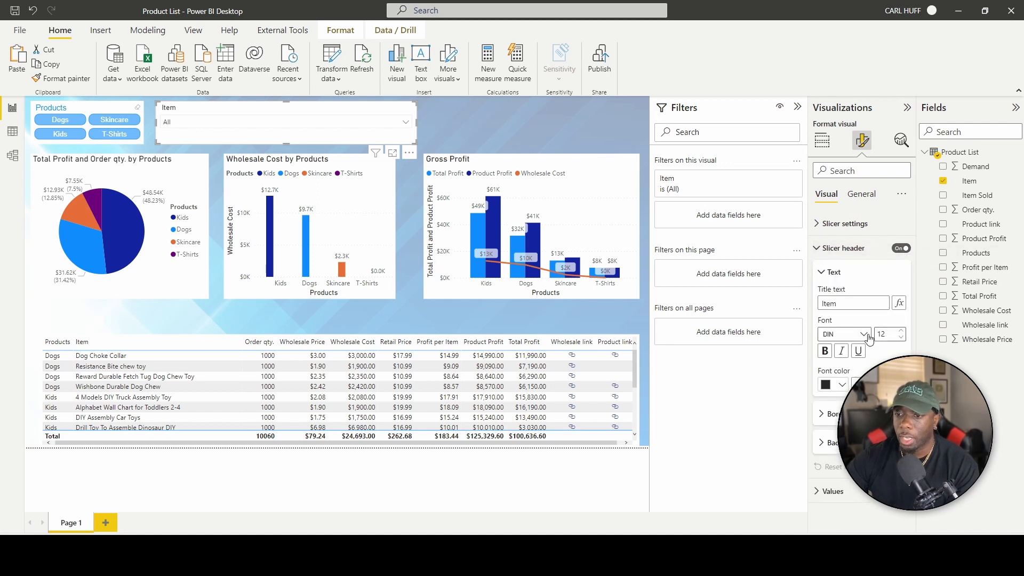
{"action": "left_click", "coordinate": [842, 385]}
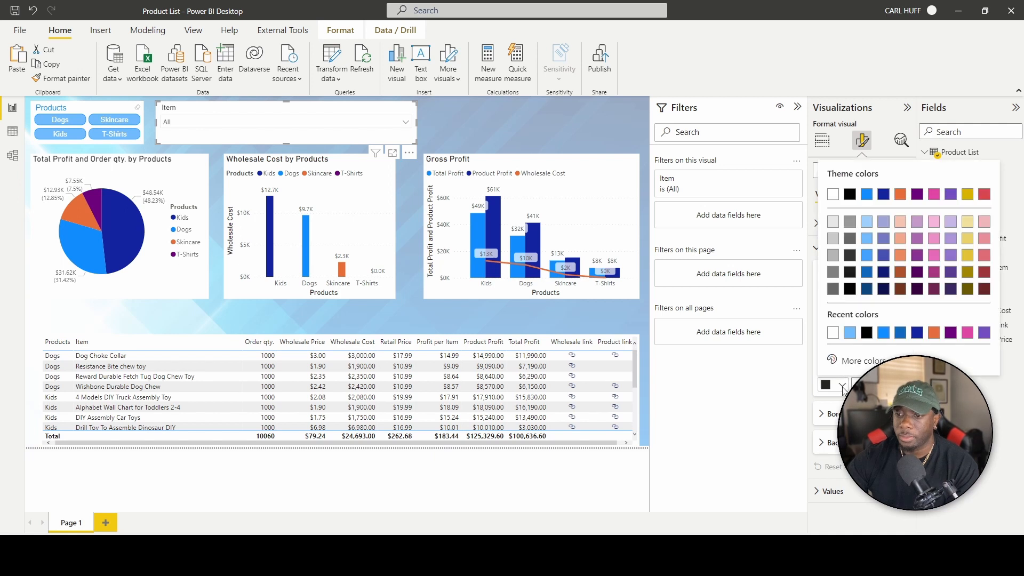
{"action": "left_click", "coordinate": [872, 197]}
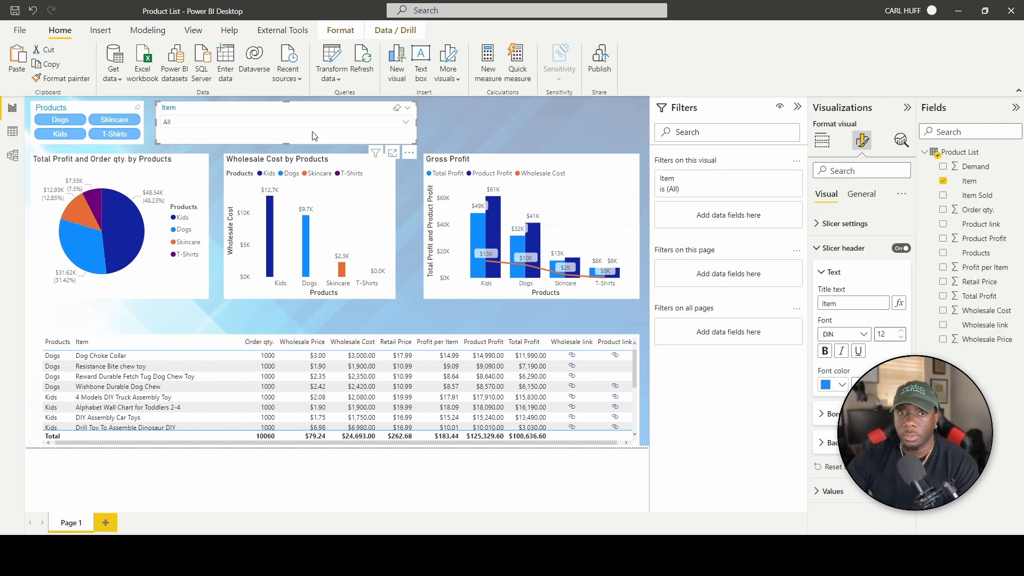
{"action": "left_click", "coordinate": [819, 251]}
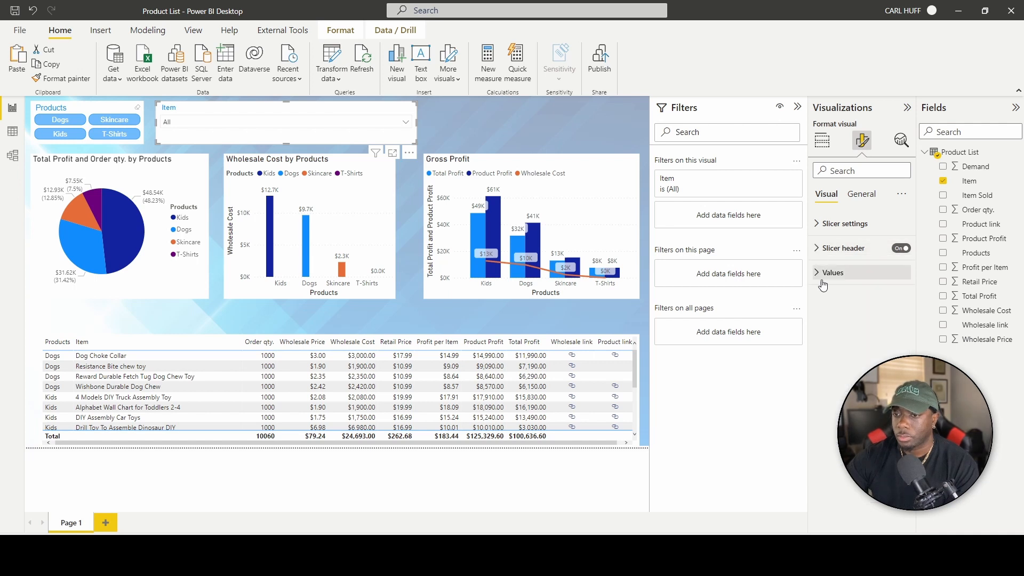
{"action": "left_click", "coordinate": [818, 275]}
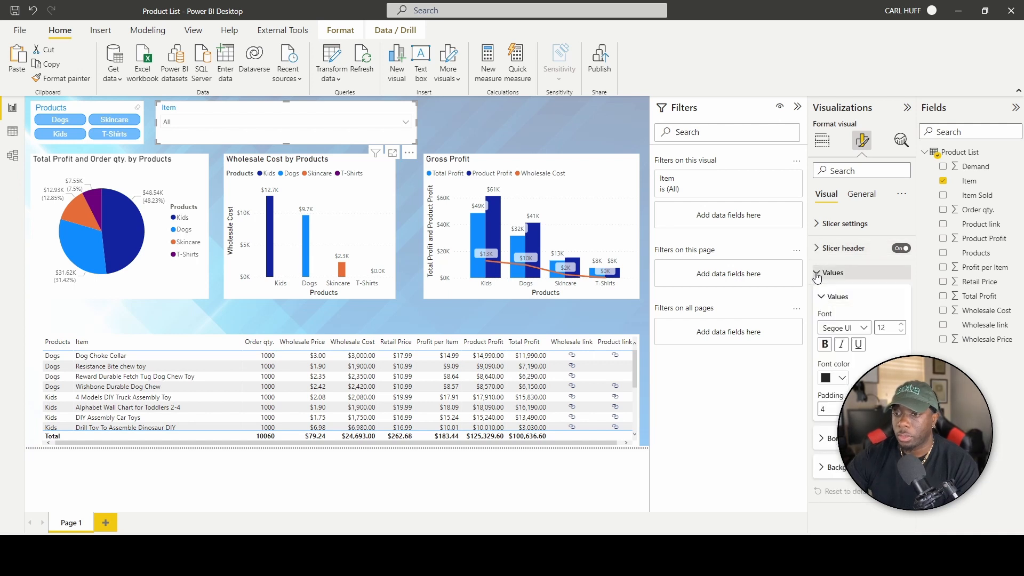
{"action": "left_click", "coordinate": [842, 379]}
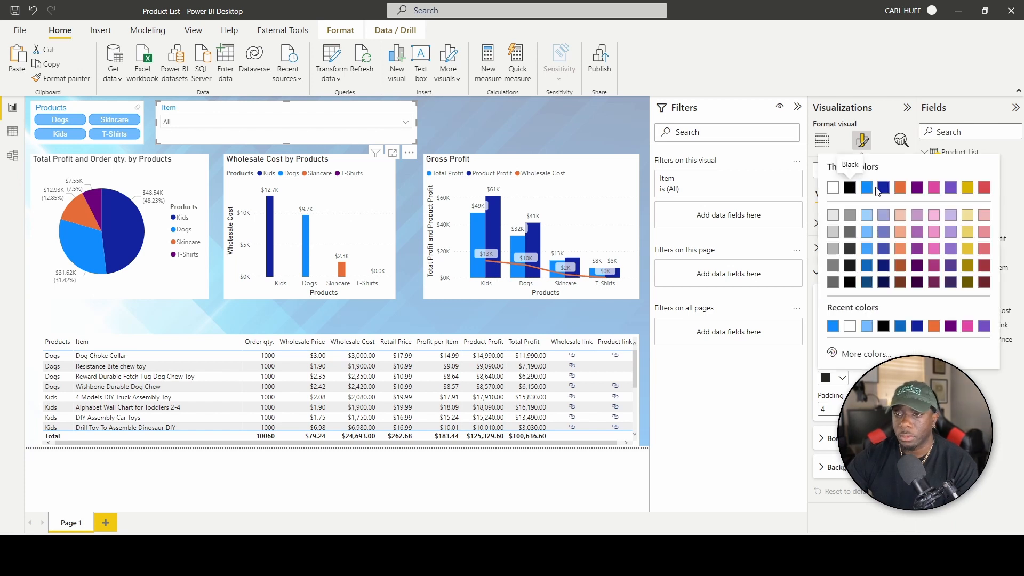
{"action": "left_click", "coordinate": [867, 282]}
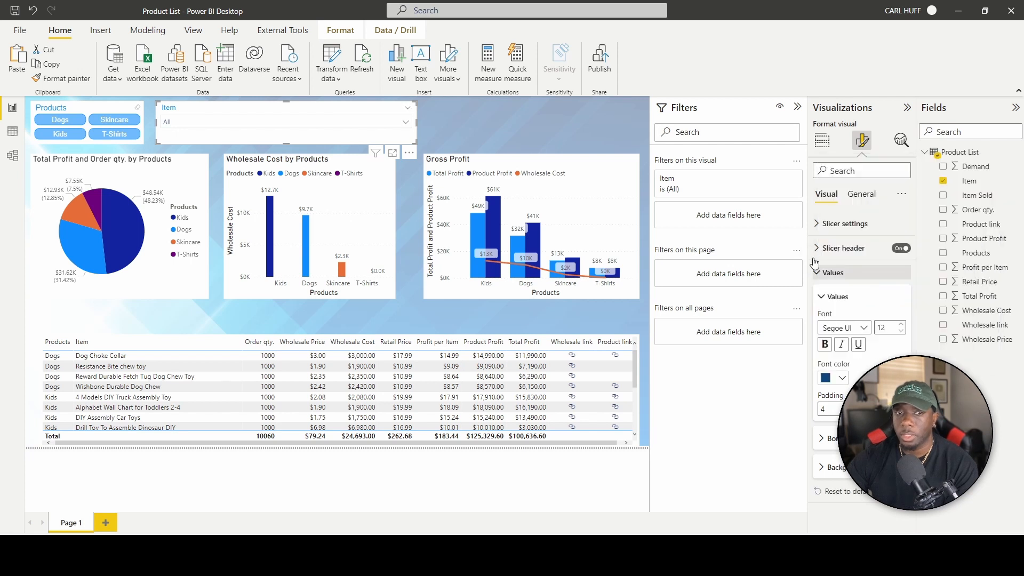
{"action": "left_click", "coordinate": [407, 123]}
{"action": "left_click", "coordinate": [408, 124]}
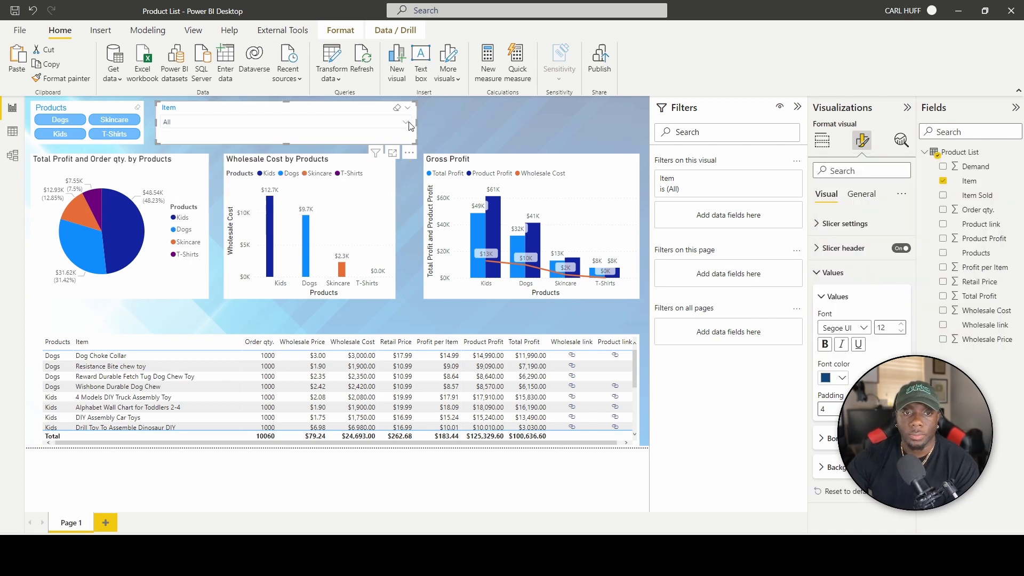
{"action": "left_click", "coordinate": [435, 117]}
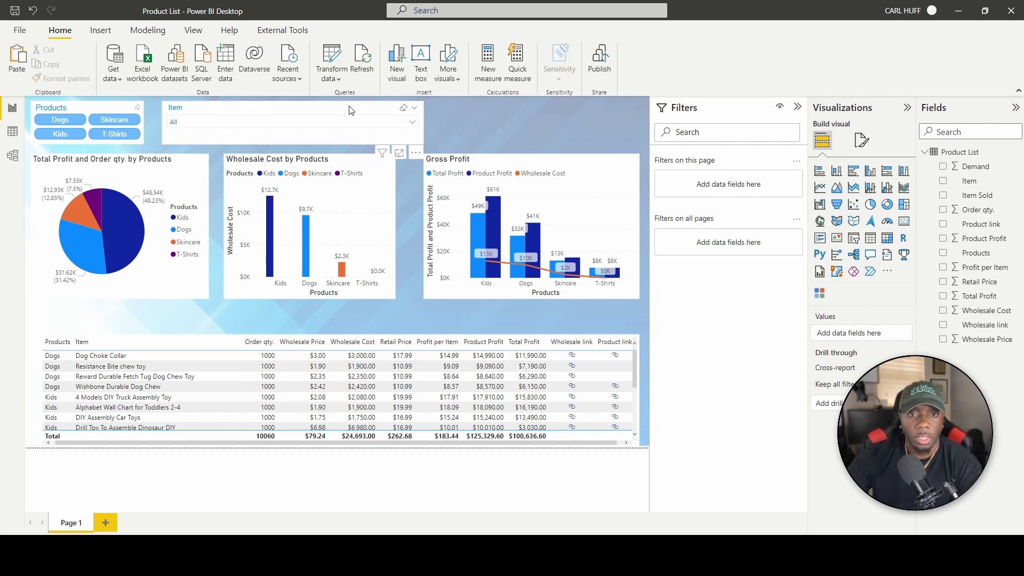
Move the Item slicer to the right and widen the Products slicer across the top.
{"action": "left_click_drag", "start_coordinate": [388, 109], "coordinate": [572, 108]}
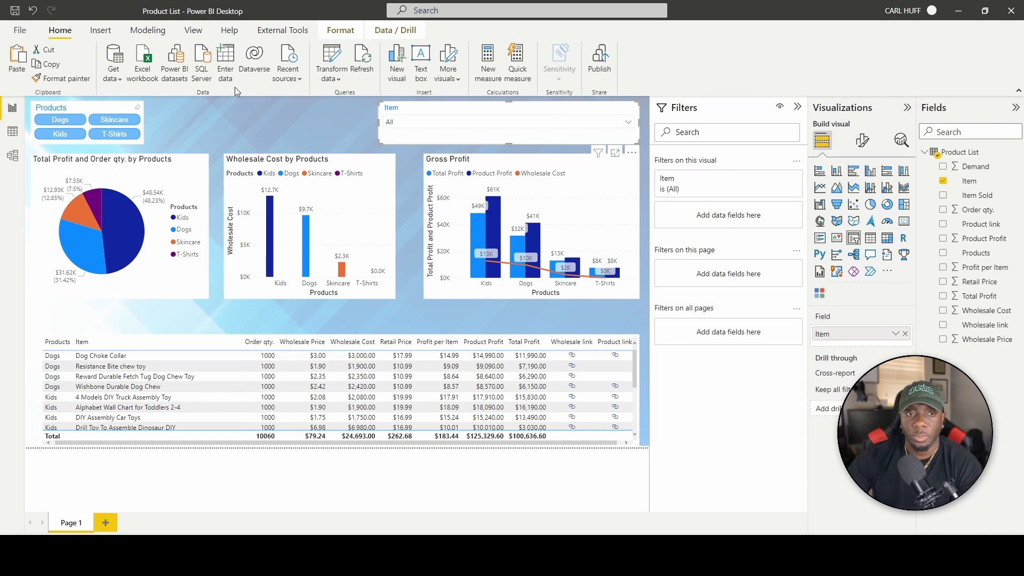
{"action": "left_click", "coordinate": [98, 106]}
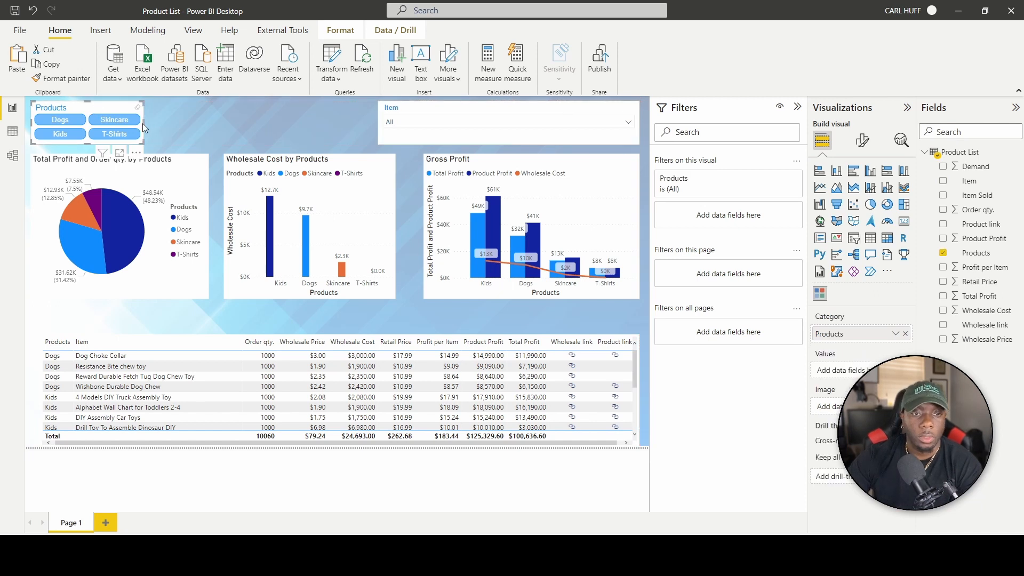
{"action": "left_click_drag", "start_coordinate": [143, 122], "coordinate": [352, 121]}
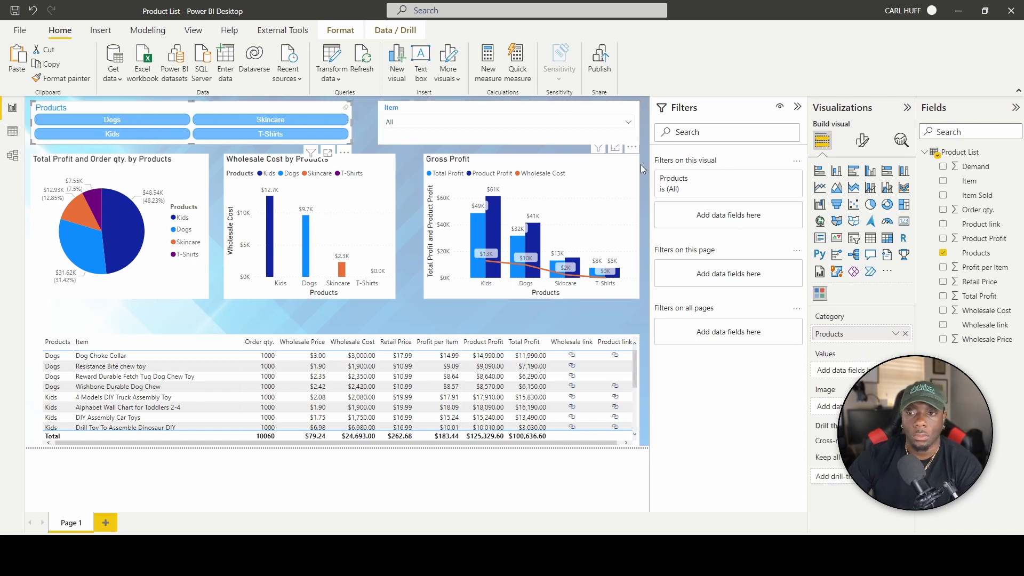
Lay out the Products slicer in 4 columns and raise its chiclet height.
{"action": "left_click", "coordinate": [866, 141]}
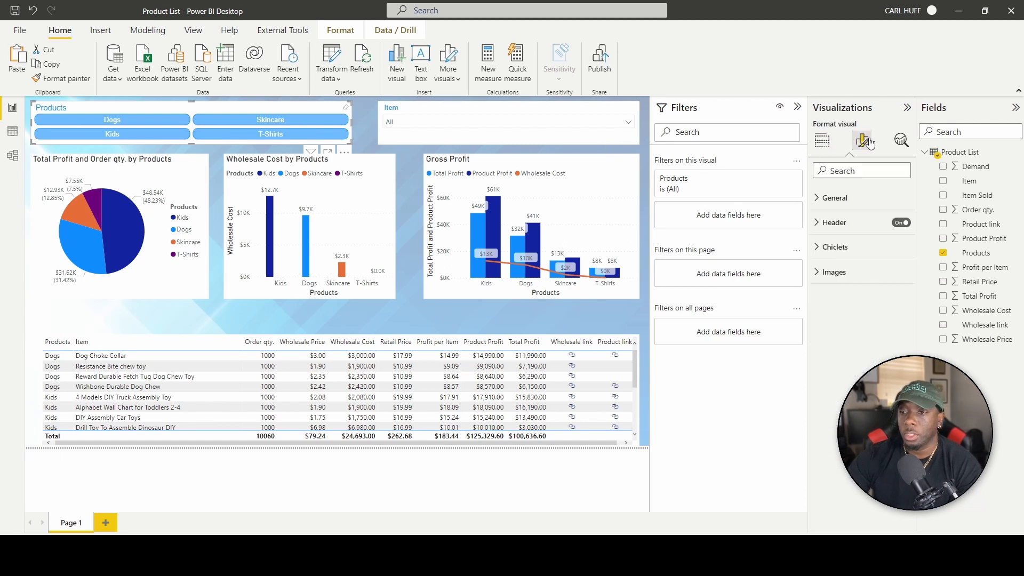
{"action": "left_click", "coordinate": [834, 223]}
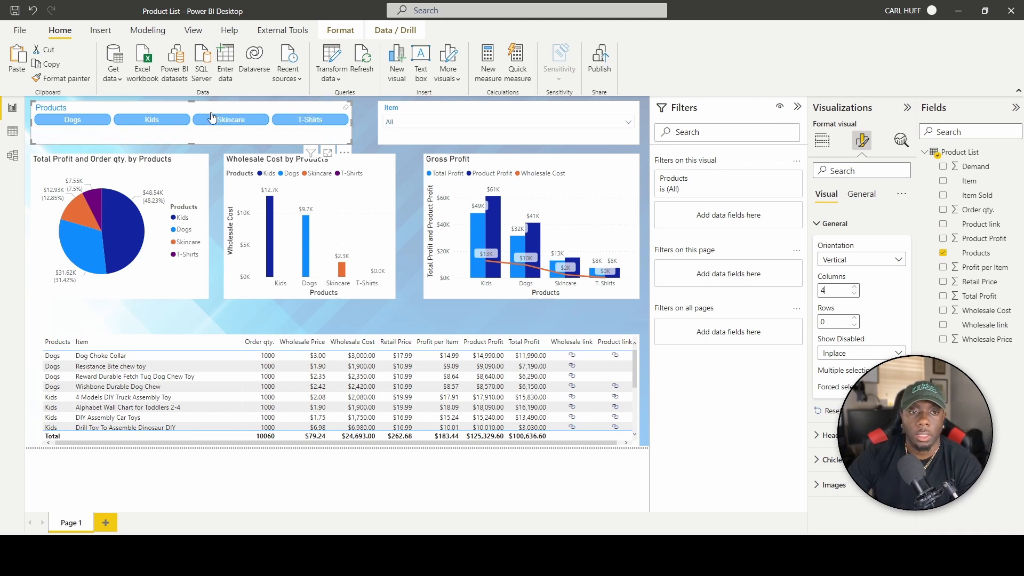
{"action": "left_click", "coordinate": [821, 225]}
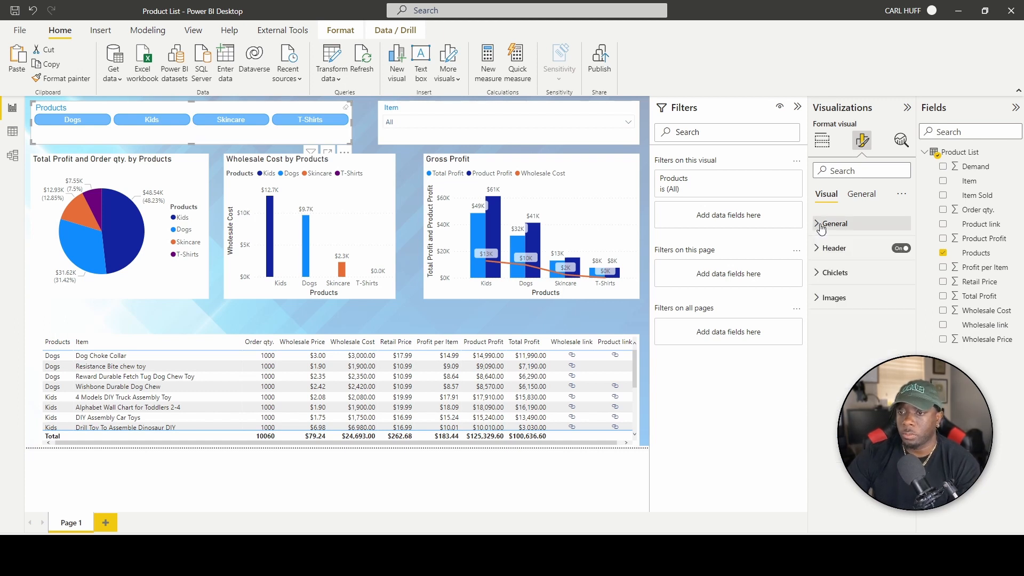
{"action": "left_click", "coordinate": [820, 273]}
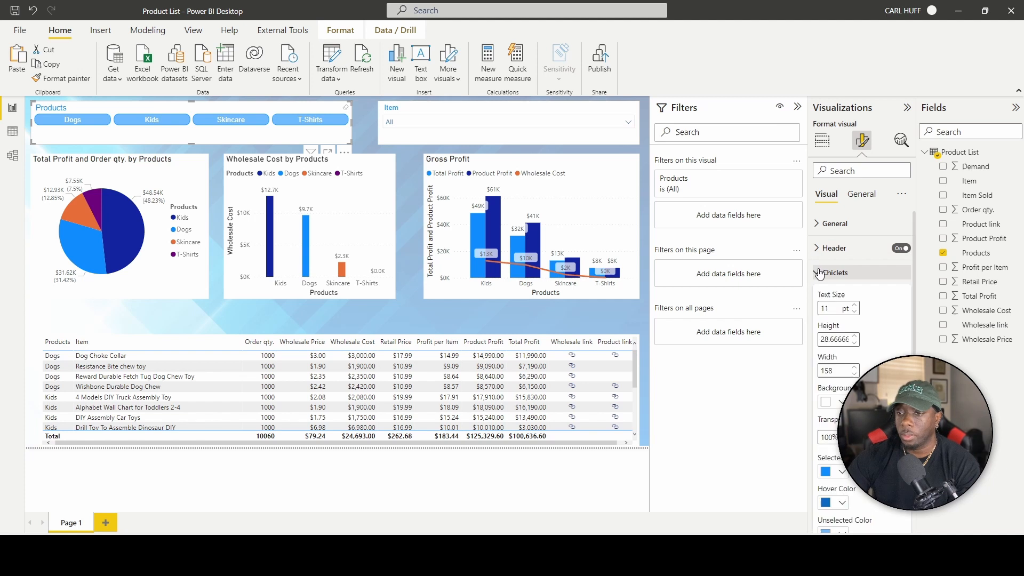
{"action": "left_click", "coordinate": [855, 336]}
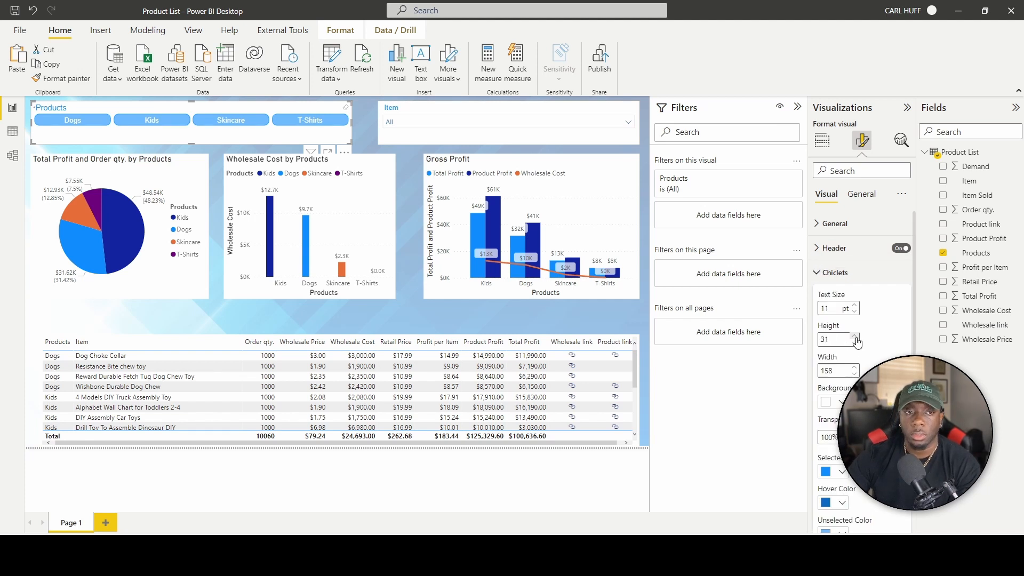
{"action": "left_click", "coordinate": [856, 337]}
{"action": "left_click", "coordinate": [855, 337]}
{"action": "left_click", "coordinate": [855, 336]}
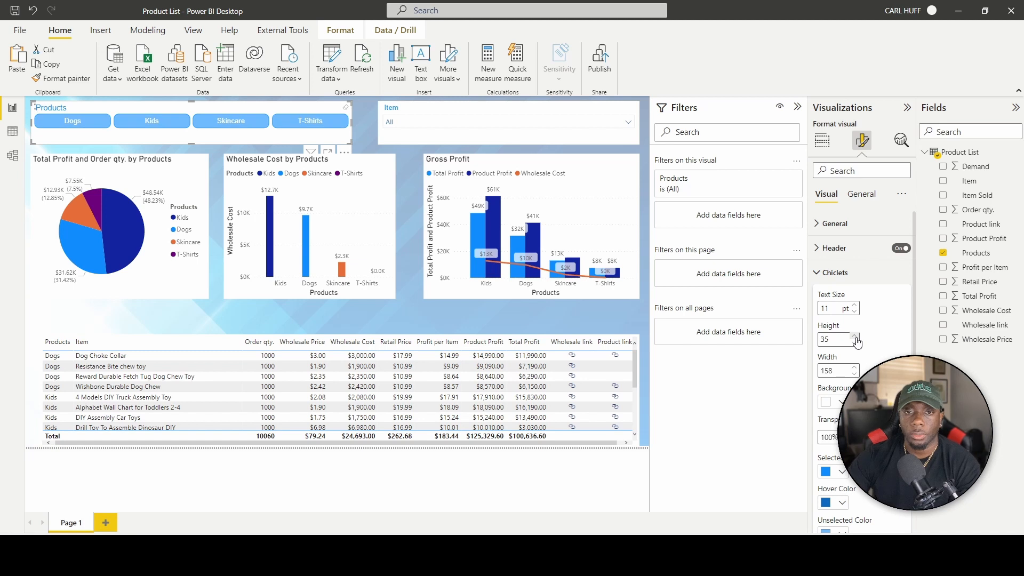
{"action": "left_click", "coordinate": [855, 343]}
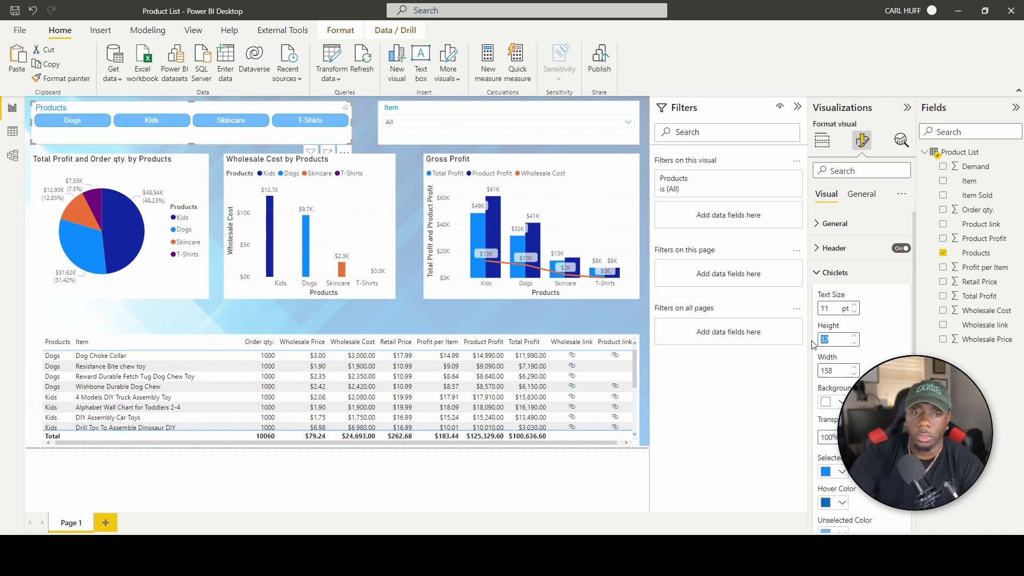
{"action": "type", "text": "45"}
{"action": "left_click", "coordinate": [362, 131]}
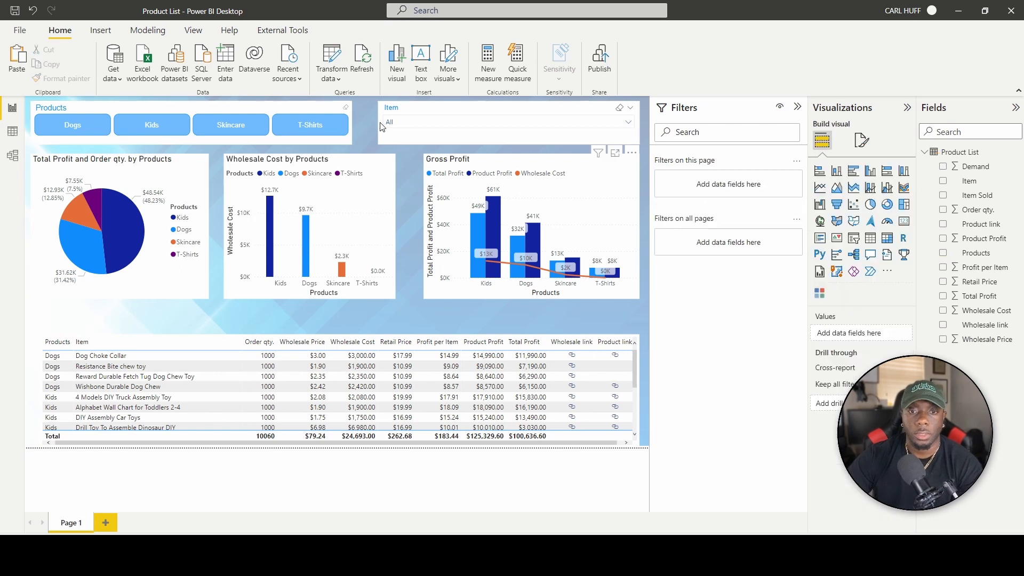
Widen the Item slicer leftward, then test and clear a Birthdays item filter.
{"action": "left_click", "coordinate": [380, 123]}
{"action": "left_click_drag", "start_coordinate": [377, 124], "coordinate": [363, 124]}
{"action": "left_click", "coordinate": [416, 147]}
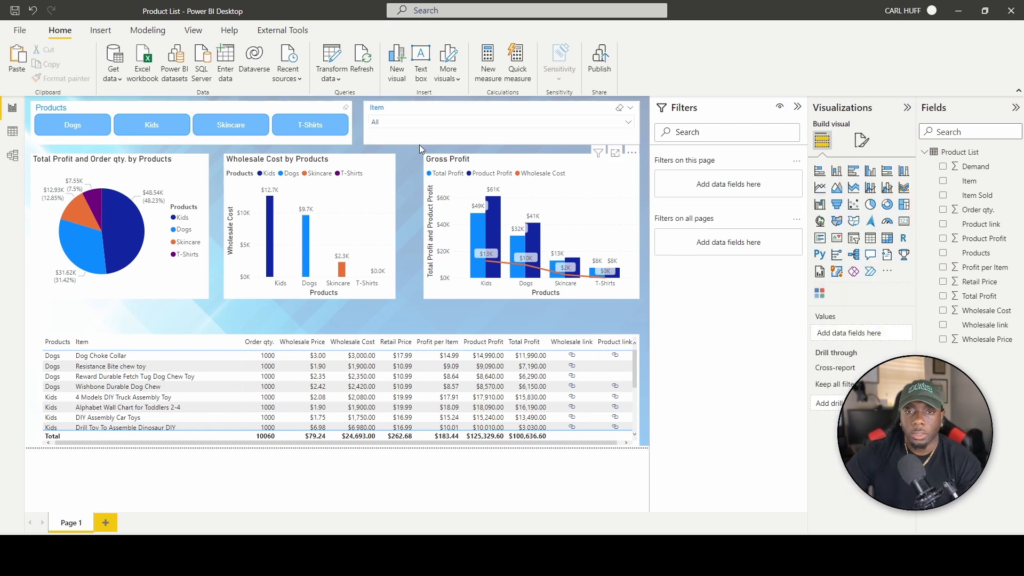
{"action": "left_click", "coordinate": [547, 122]}
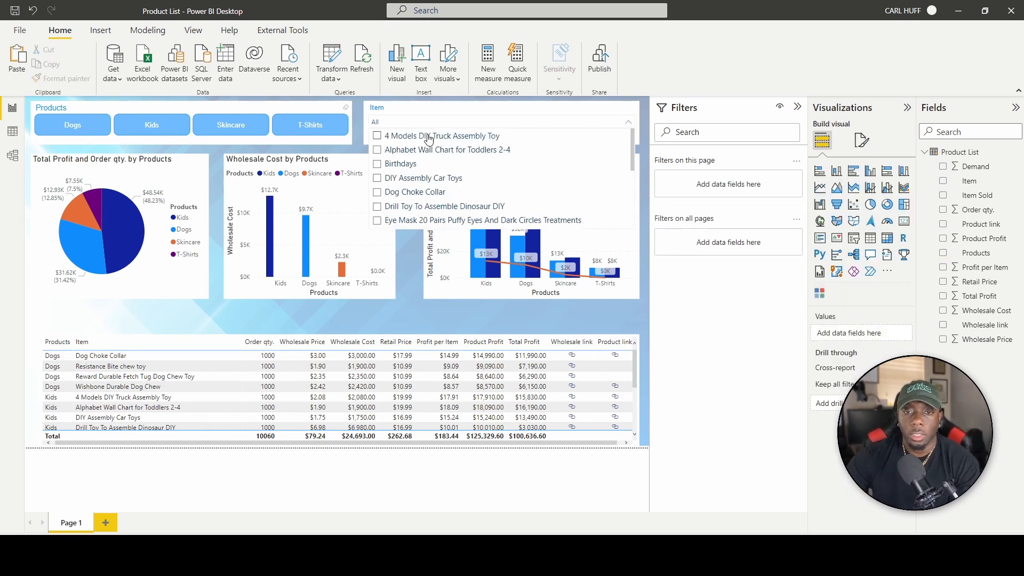
{"action": "left_click", "coordinate": [413, 169]}
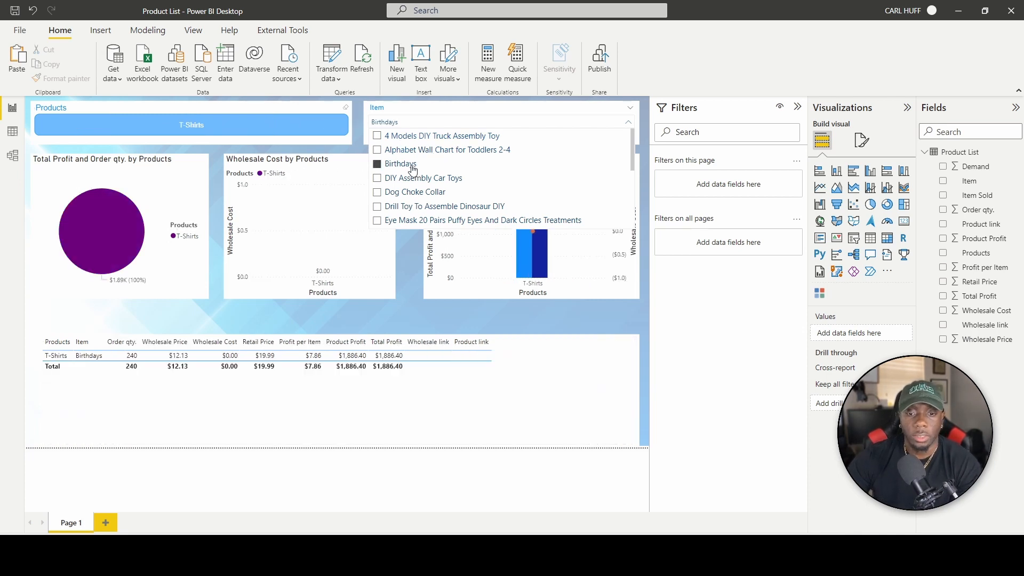
{"action": "left_click", "coordinate": [413, 165]}
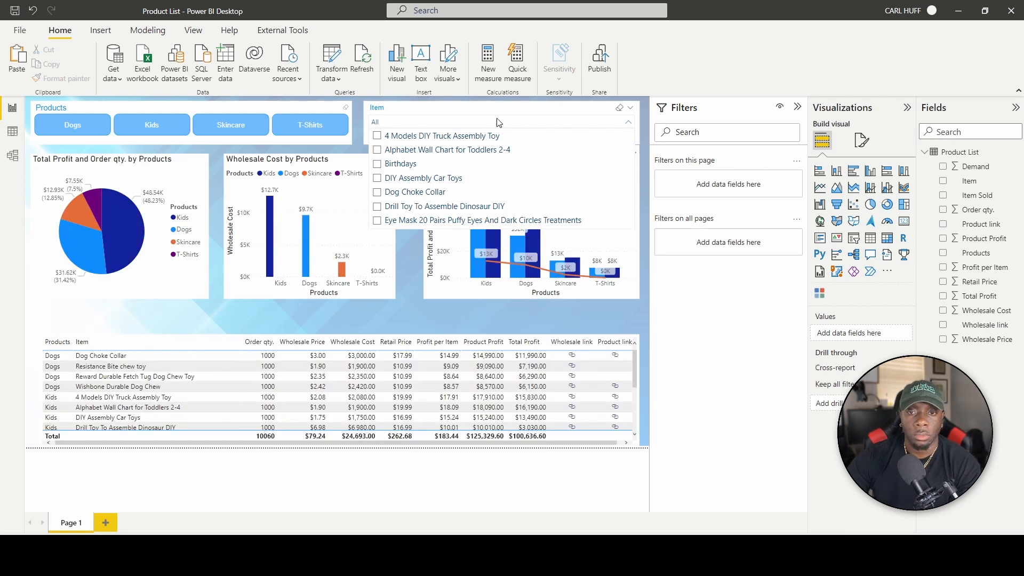
{"action": "left_click", "coordinate": [498, 123]}
Test the Dogs product and Dog Choke Collar item filters, then clear both.
{"action": "left_click", "coordinate": [92, 130]}
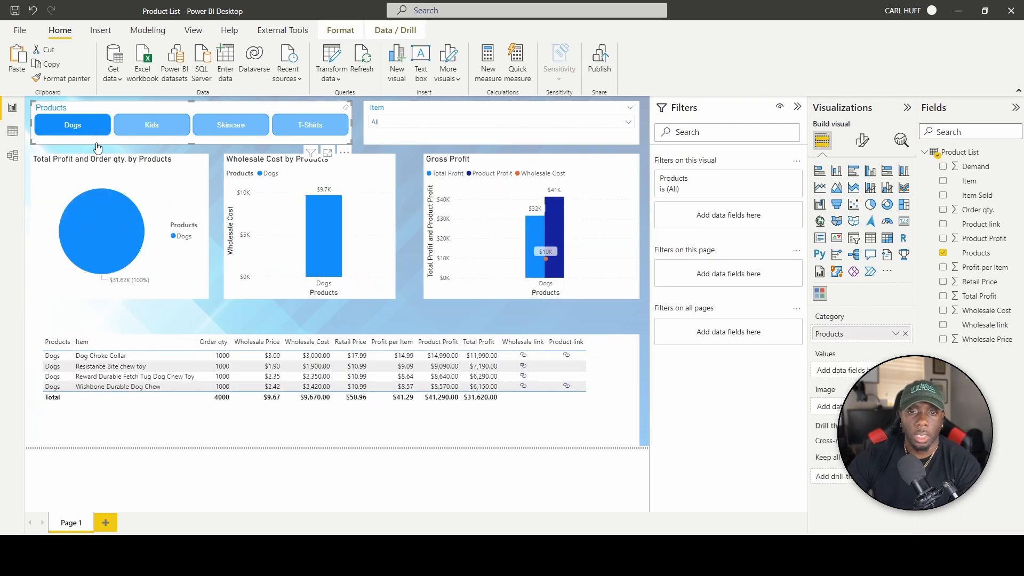
{"action": "left_click", "coordinate": [474, 125]}
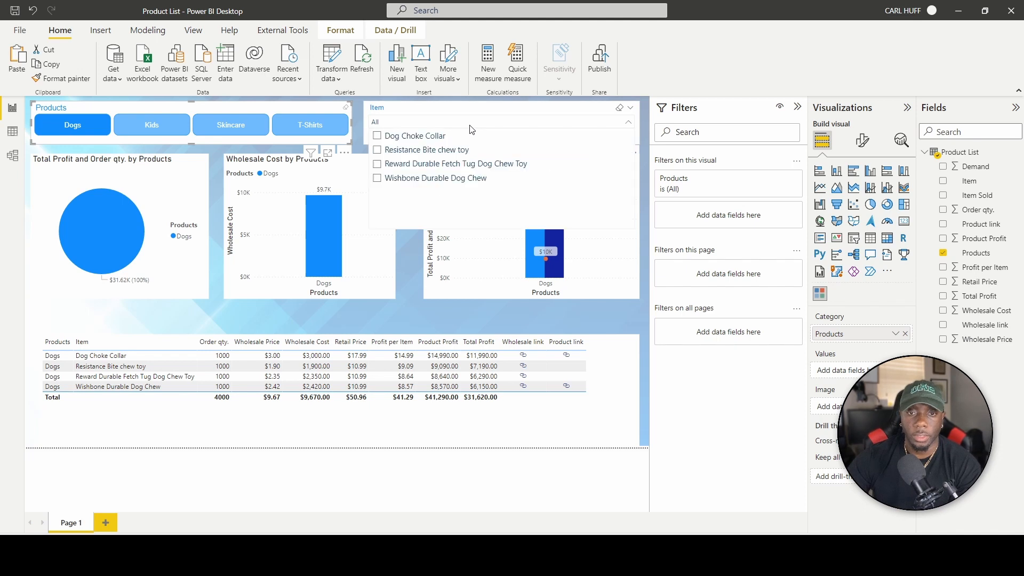
{"action": "left_click", "coordinate": [434, 141]}
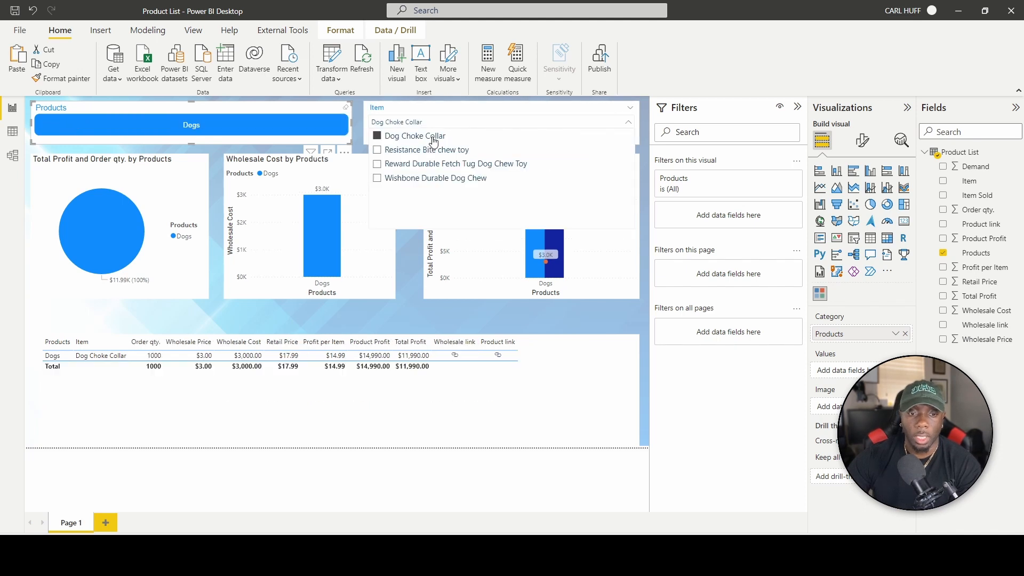
{"action": "left_click", "coordinate": [424, 140]}
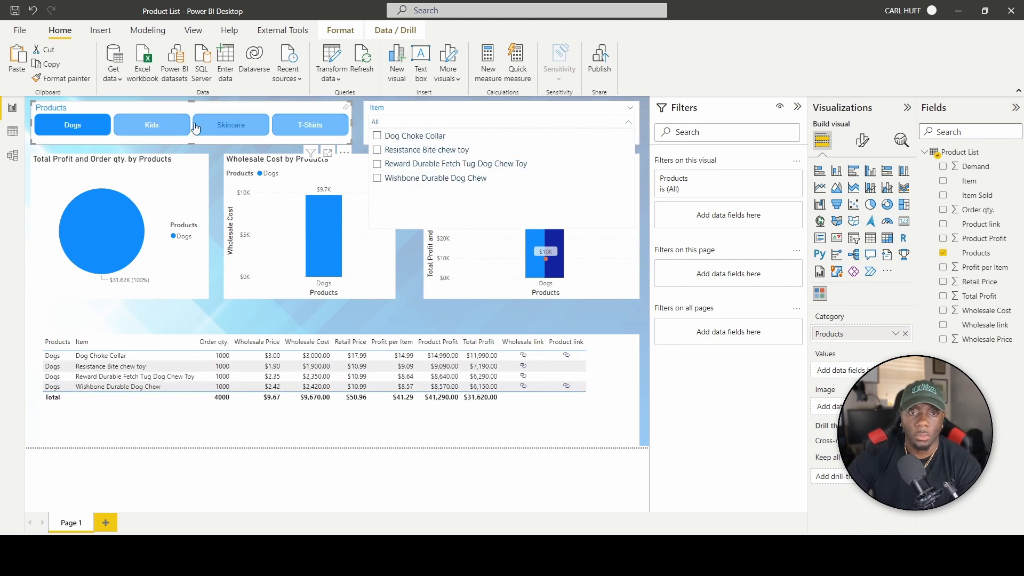
{"action": "left_click", "coordinate": [85, 126]}
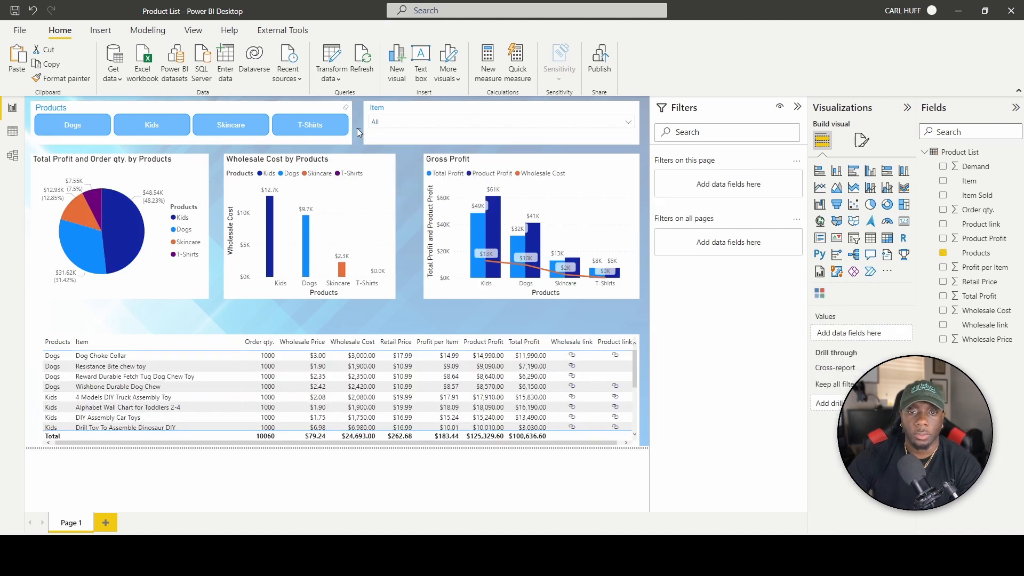
Remove the product table from the report page.
{"action": "left_click", "coordinate": [360, 127]}
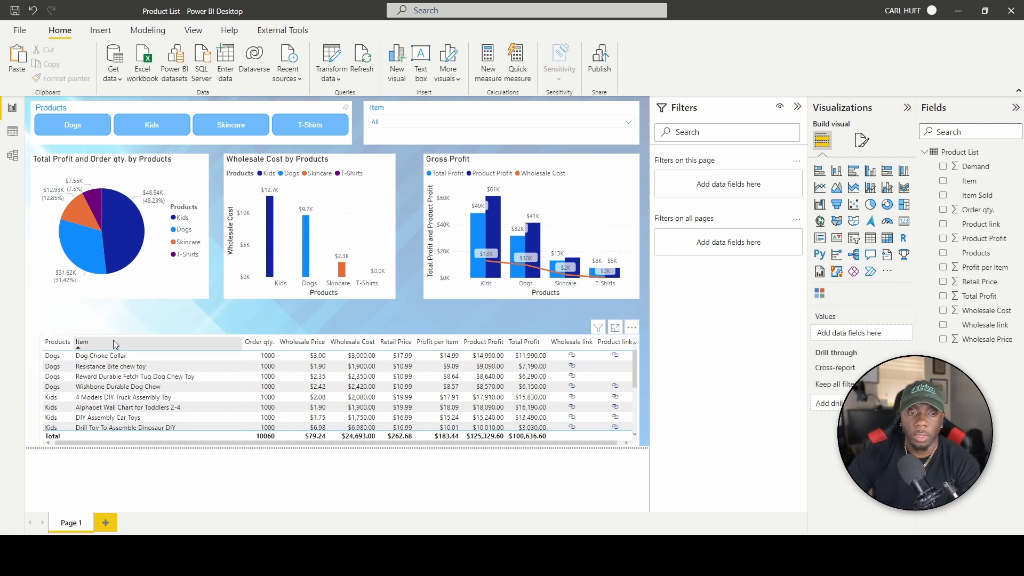
{"action": "left_click", "coordinate": [206, 338]}
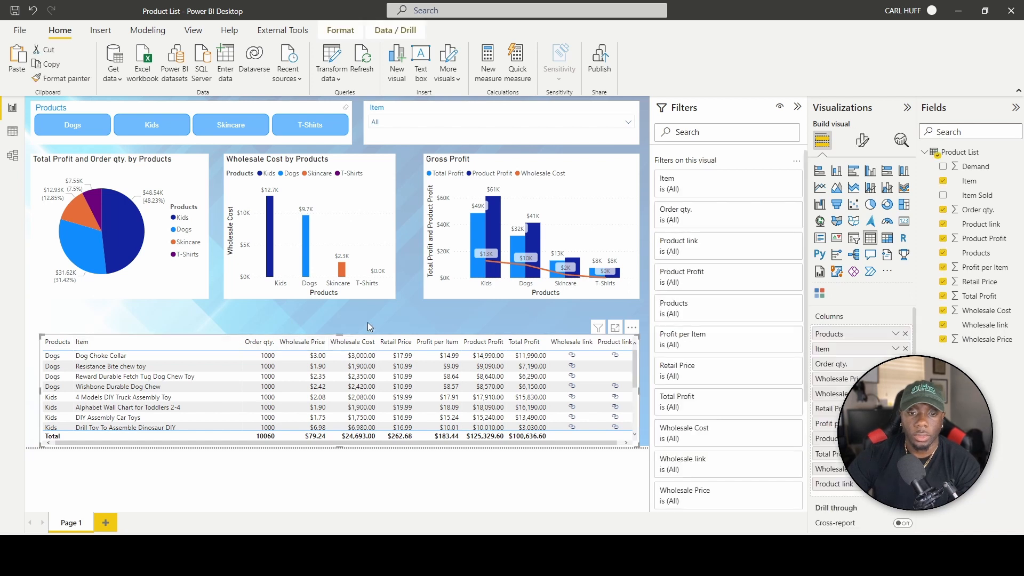
{"action": "left_click", "coordinate": [632, 327]}
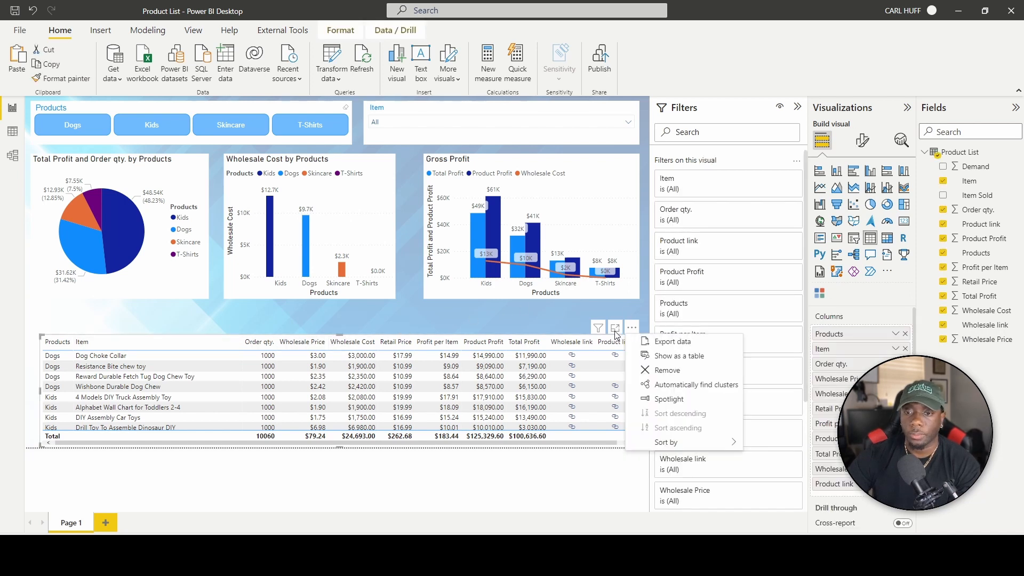
{"action": "left_click", "coordinate": [667, 370]}
Add a full-width clustered column chart of Total Profit by Item.
{"action": "left_click", "coordinate": [397, 63]}
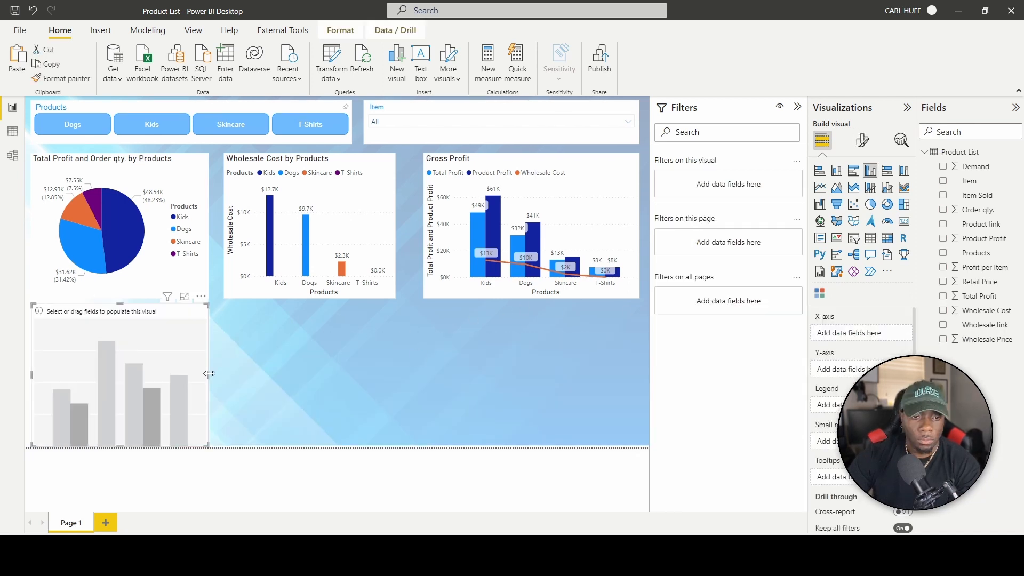
{"action": "left_click_drag", "start_coordinate": [216, 373], "coordinate": [640, 369]}
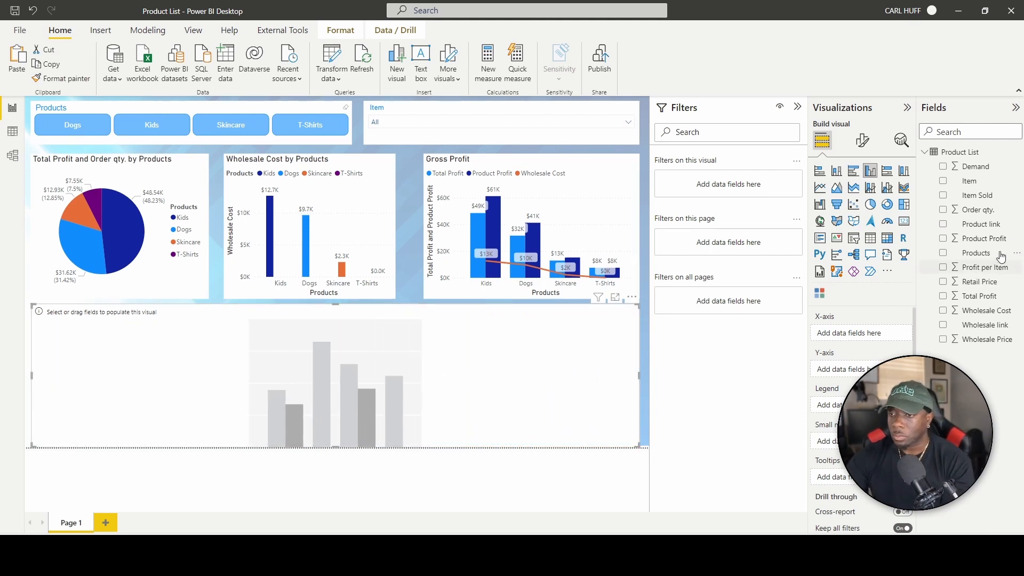
{"action": "left_click_drag", "start_coordinate": [969, 187], "coordinate": [864, 335]}
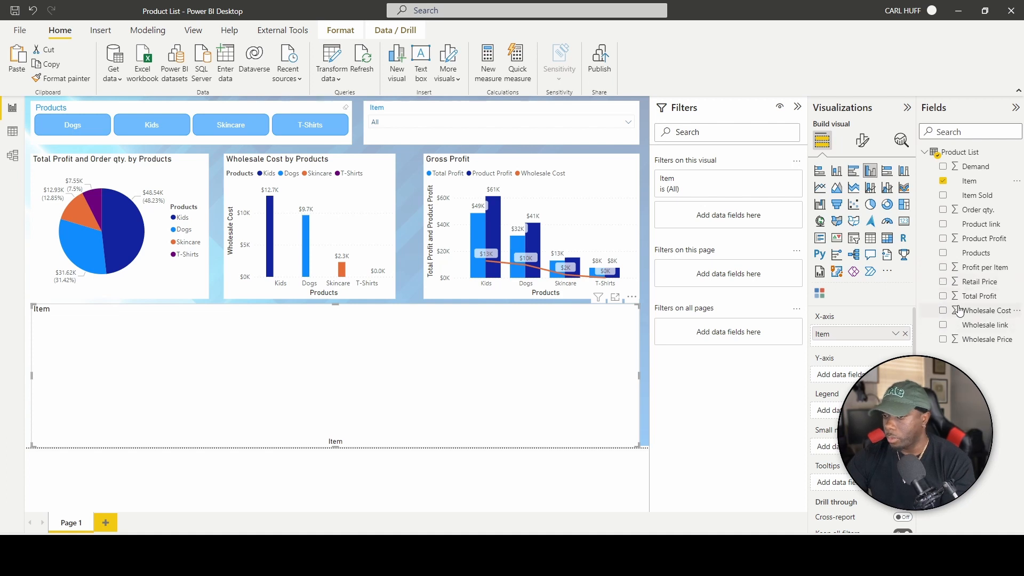
{"action": "left_click_drag", "start_coordinate": [988, 300], "coordinate": [843, 375]}
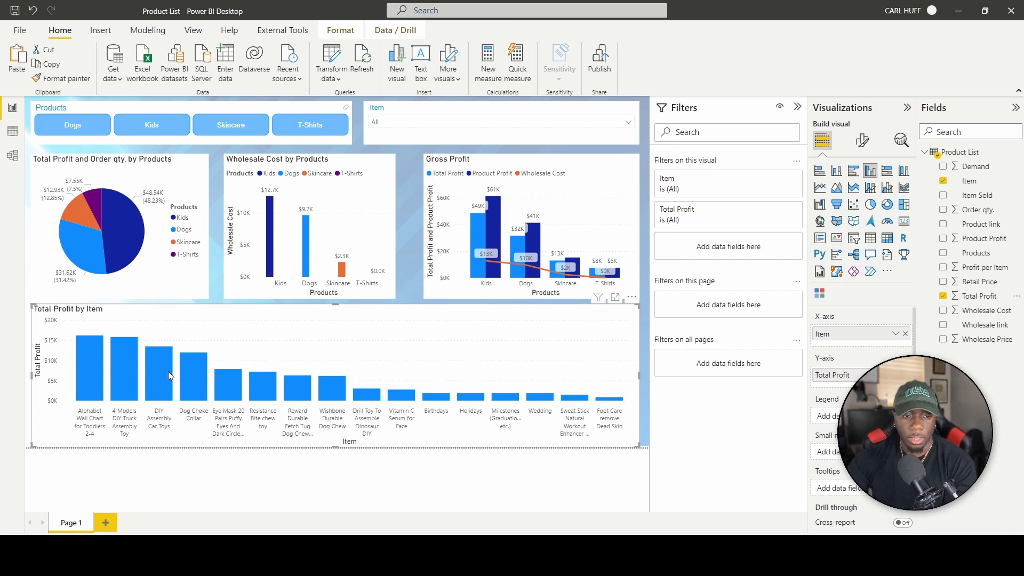
{"action": "mouse_move", "coordinate": [208, 395]}
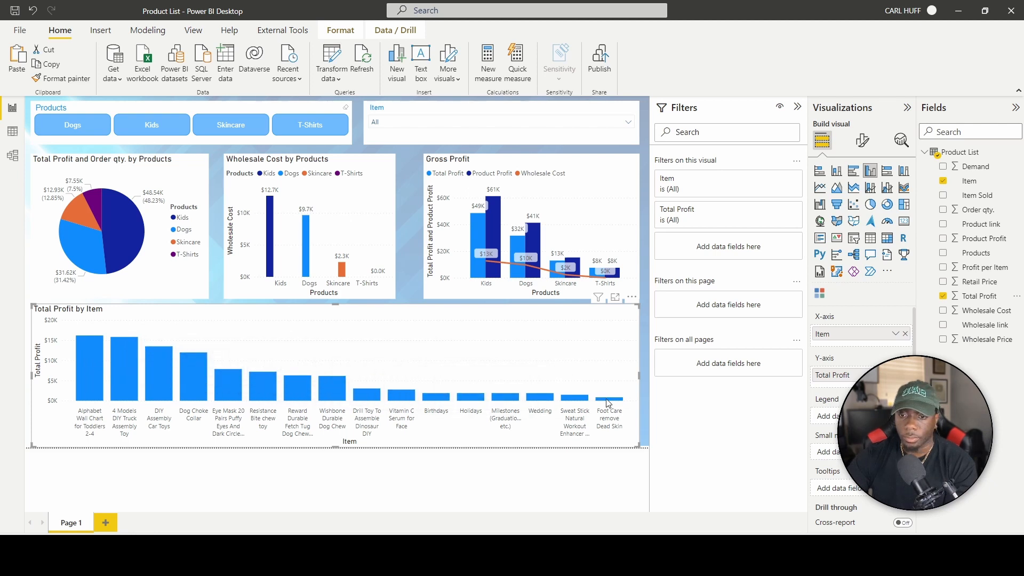
Make the item chart a line and clustered column chart with Product Profit columns and a Wholesale Cost line.
{"action": "left_click", "coordinate": [871, 192]}
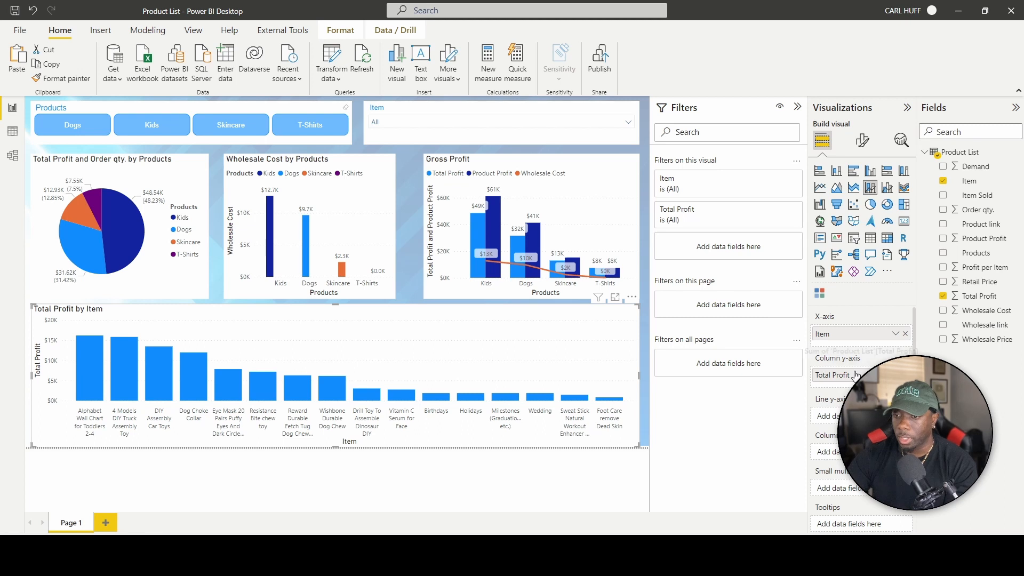
{"action": "left_click_drag", "start_coordinate": [976, 240], "coordinate": [832, 388]}
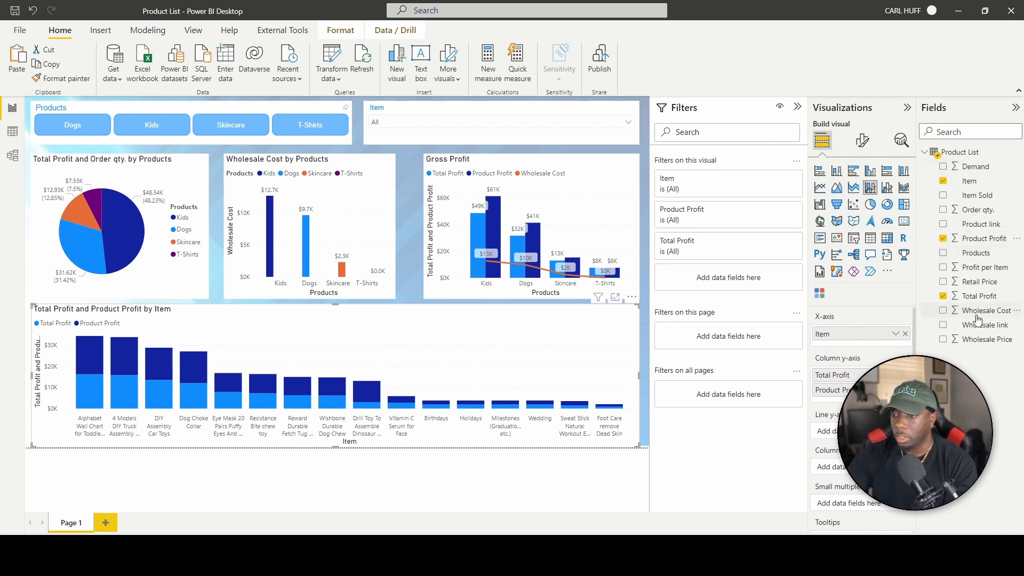
{"action": "left_click_drag", "start_coordinate": [984, 310], "coordinate": [827, 430]}
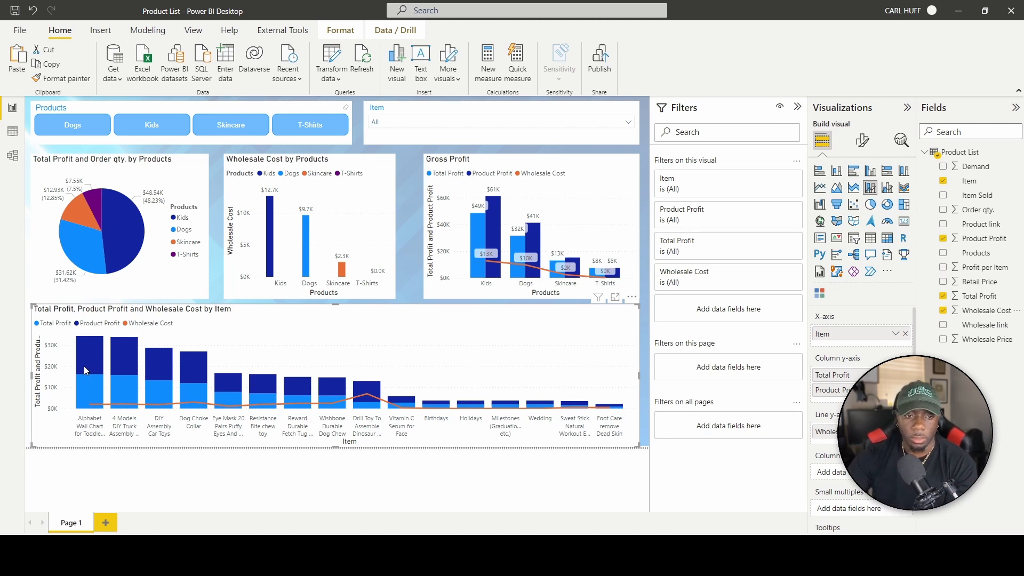
{"action": "left_click", "coordinate": [887, 190]}
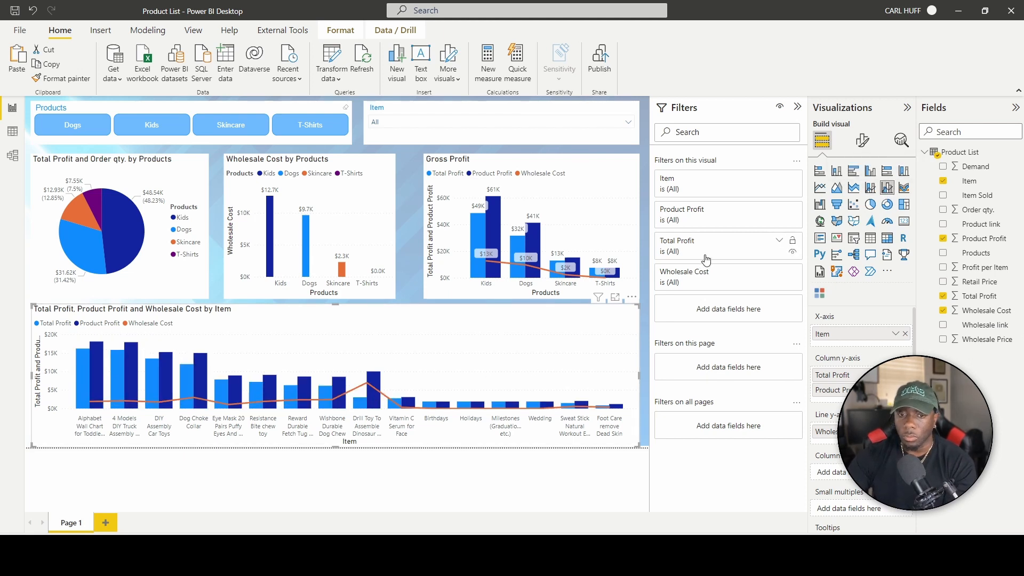
Turn on data labels for the item chart and make it slightly shorter.
{"action": "left_click", "coordinate": [862, 142]}
{"action": "left_click", "coordinate": [901, 471]}
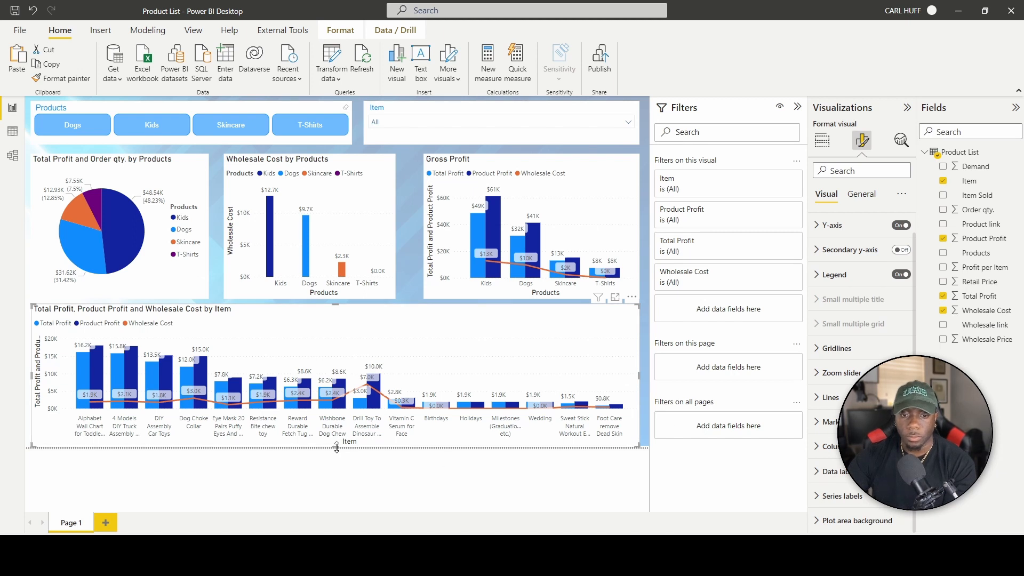
{"action": "left_click_drag", "start_coordinate": [338, 447], "coordinate": [339, 437]}
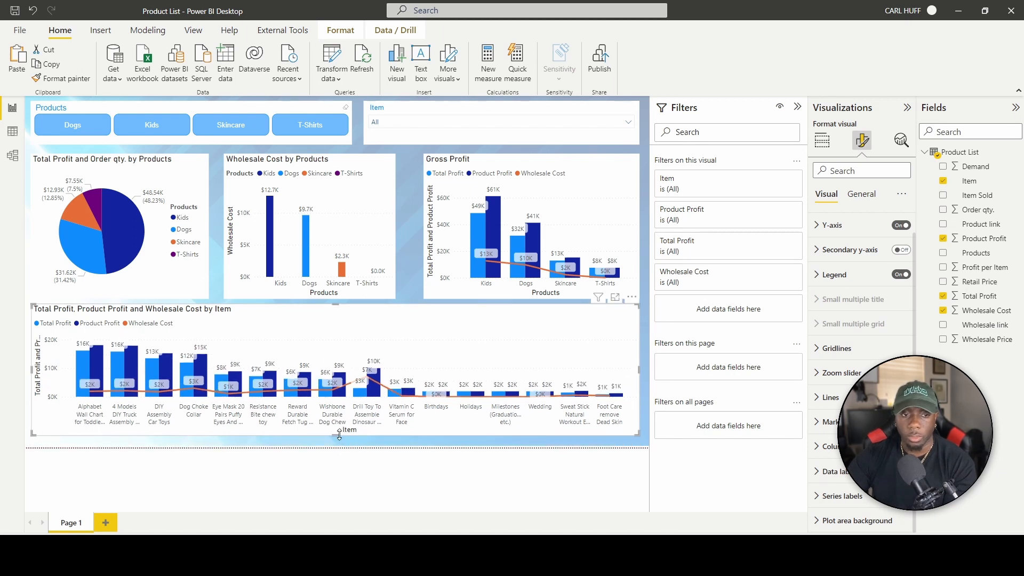
{"action": "left_click", "coordinate": [646, 395]}
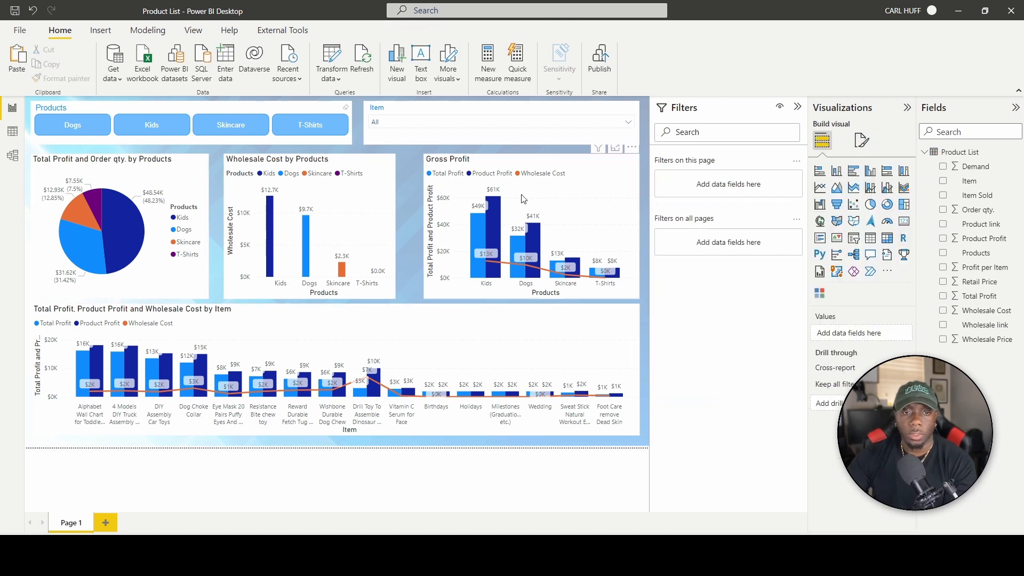
Select the pie, Wholesale Cost and Gross Profit charts and distribute them horizontally.
{"action": "left_click", "coordinate": [184, 161]}
{"action": "left_click", "coordinate": [339, 161], "text": "ctrl"}
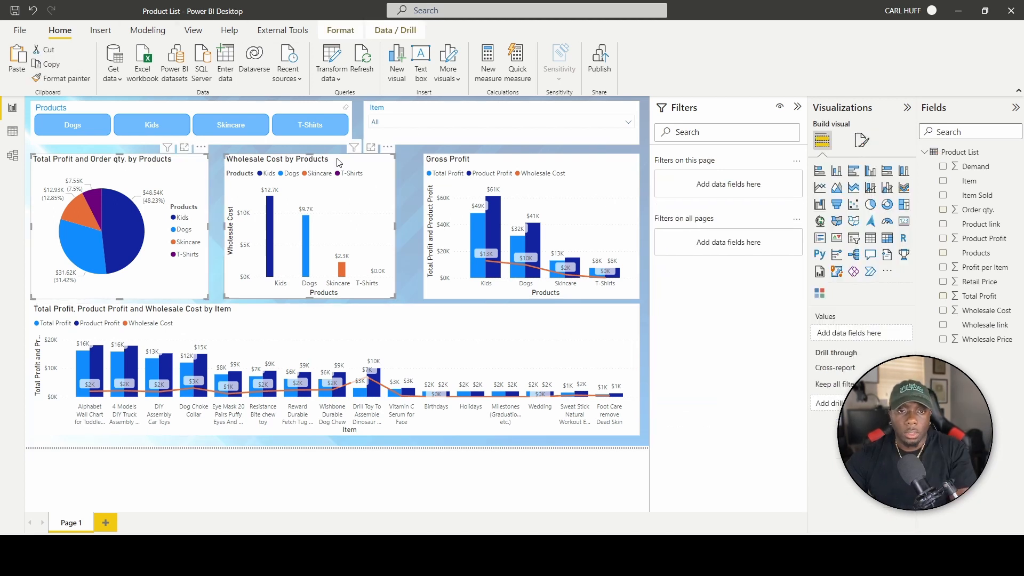
{"action": "left_click", "coordinate": [471, 163], "text": "ctrl"}
{"action": "left_click", "coordinate": [341, 32]}
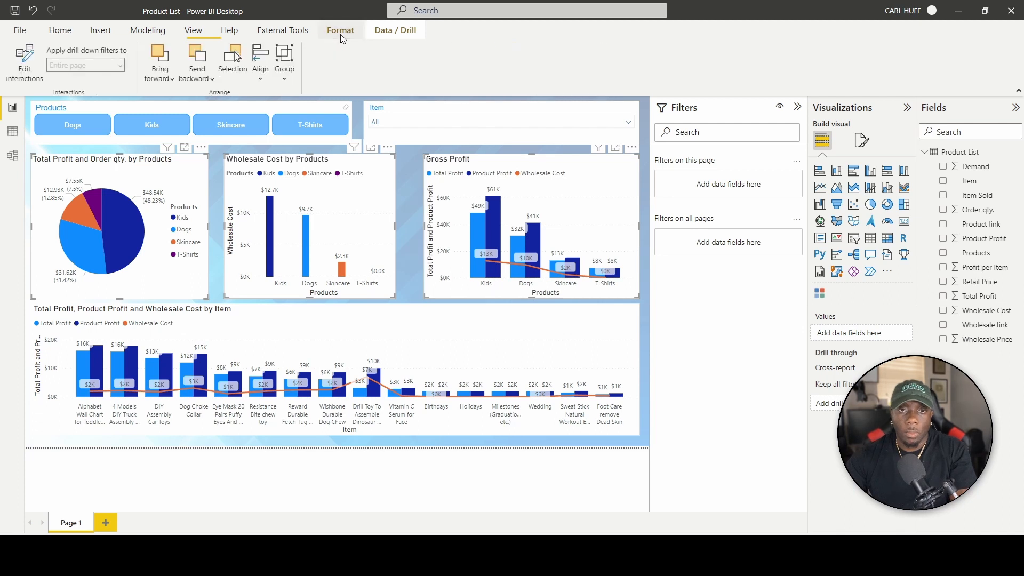
{"action": "left_click", "coordinate": [267, 82]}
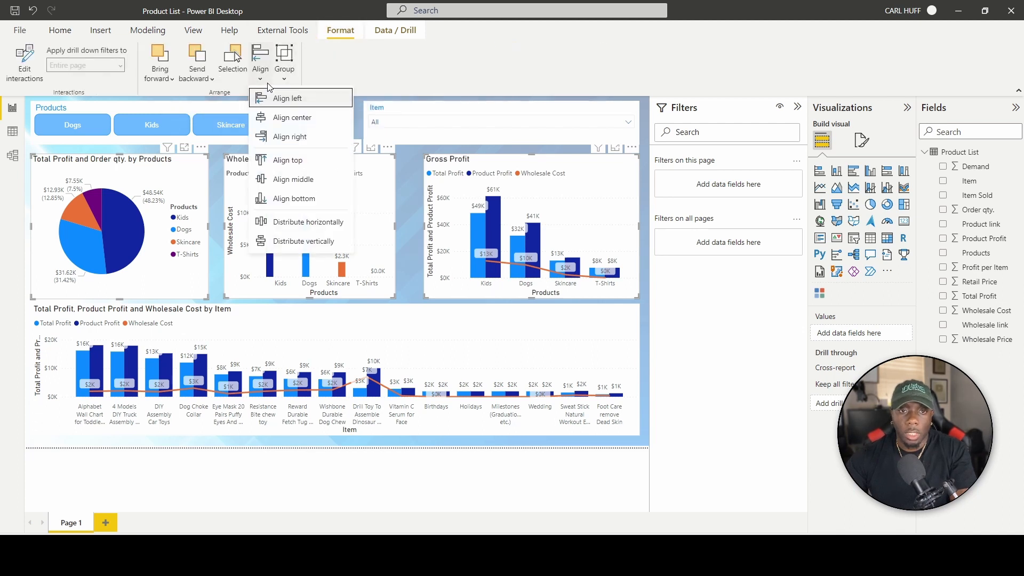
{"action": "left_click", "coordinate": [308, 223]}
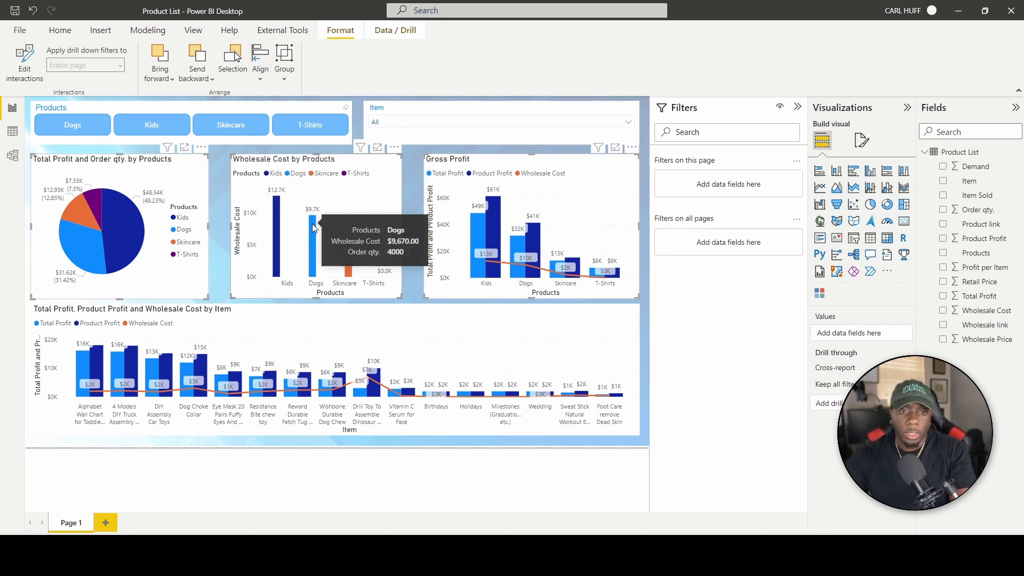
{"action": "left_click", "coordinate": [221, 186]}
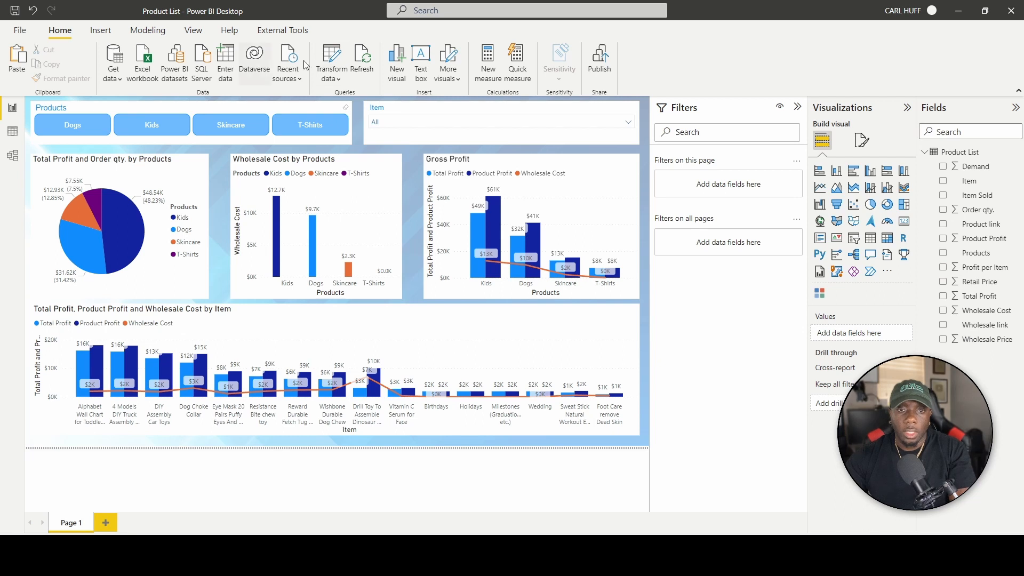
Switch on the shadow effect for the Item slicer under General > Effects.
{"action": "left_click", "coordinate": [46, 144]}
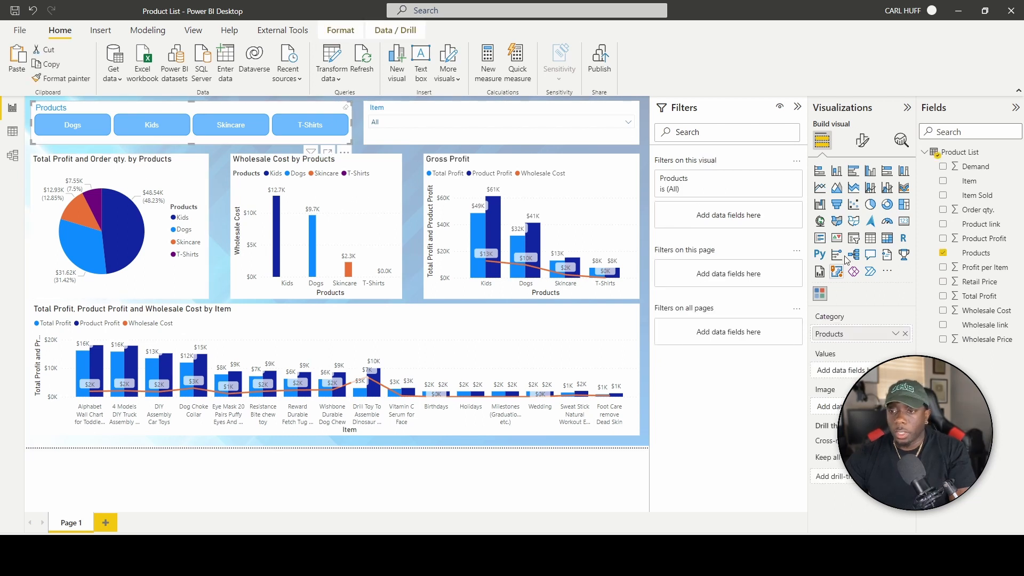
{"action": "left_click", "coordinate": [862, 140]}
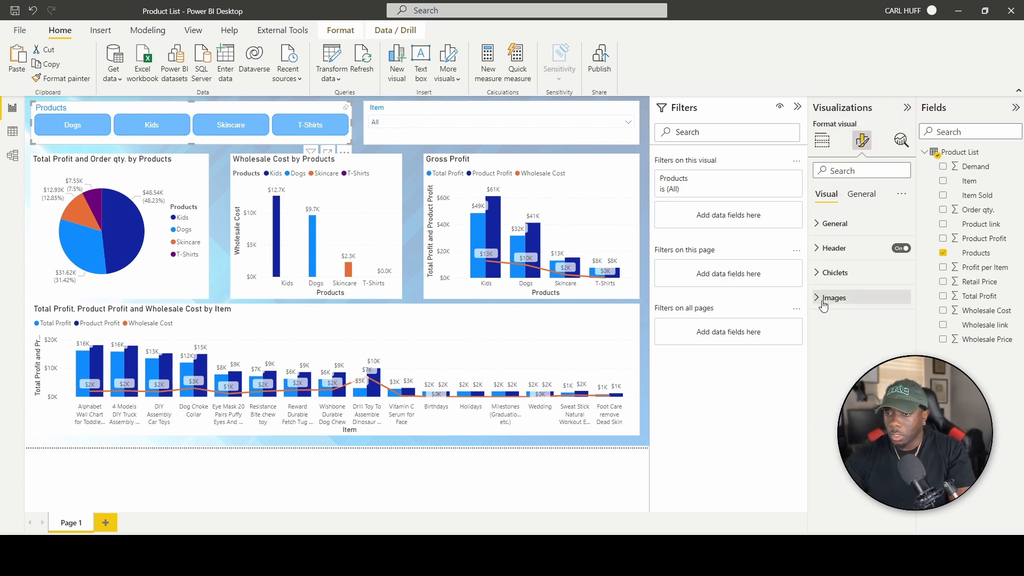
{"action": "left_click", "coordinate": [860, 195]}
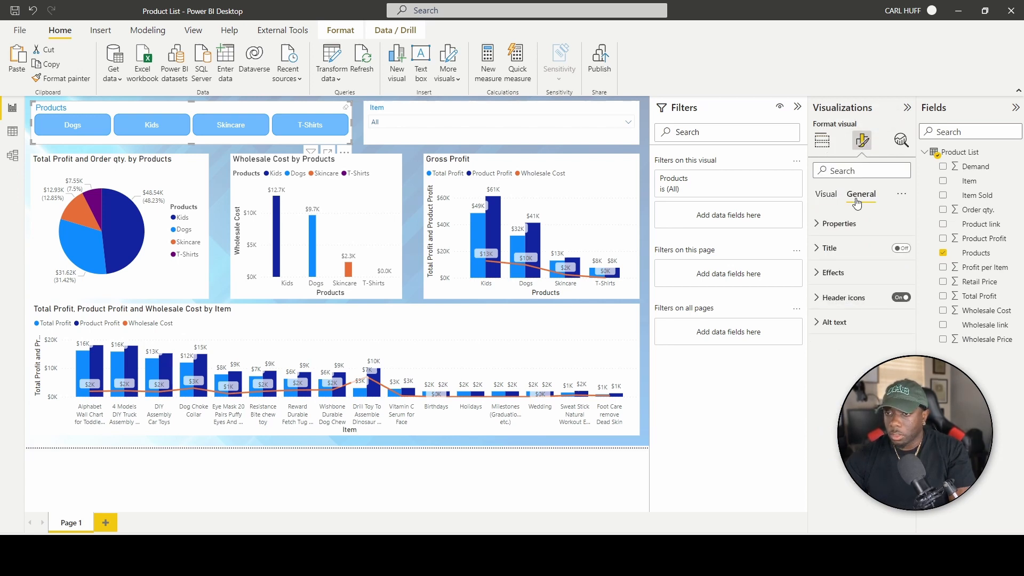
{"action": "left_click", "coordinate": [817, 273]}
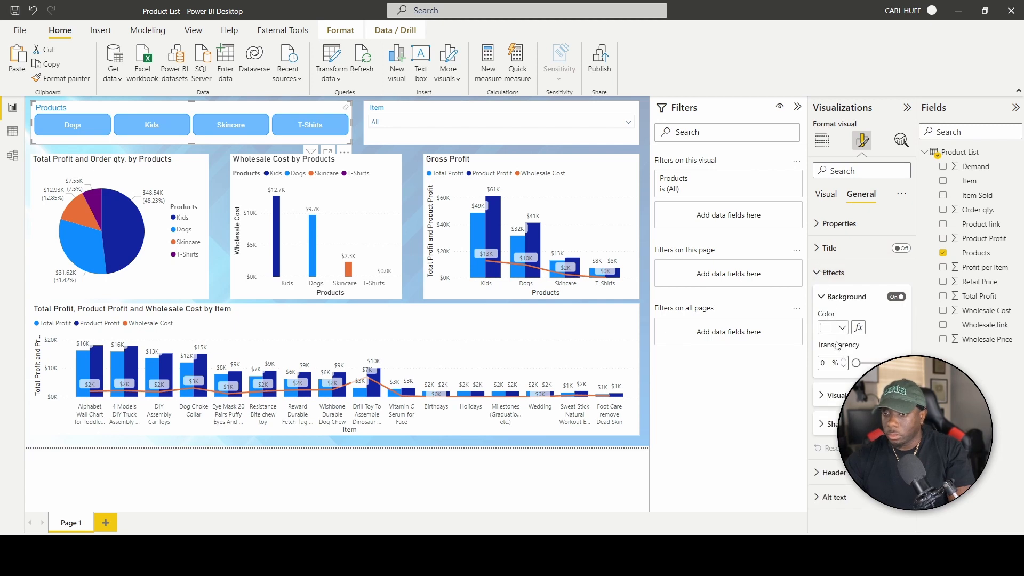
{"action": "left_click", "coordinate": [367, 135]}
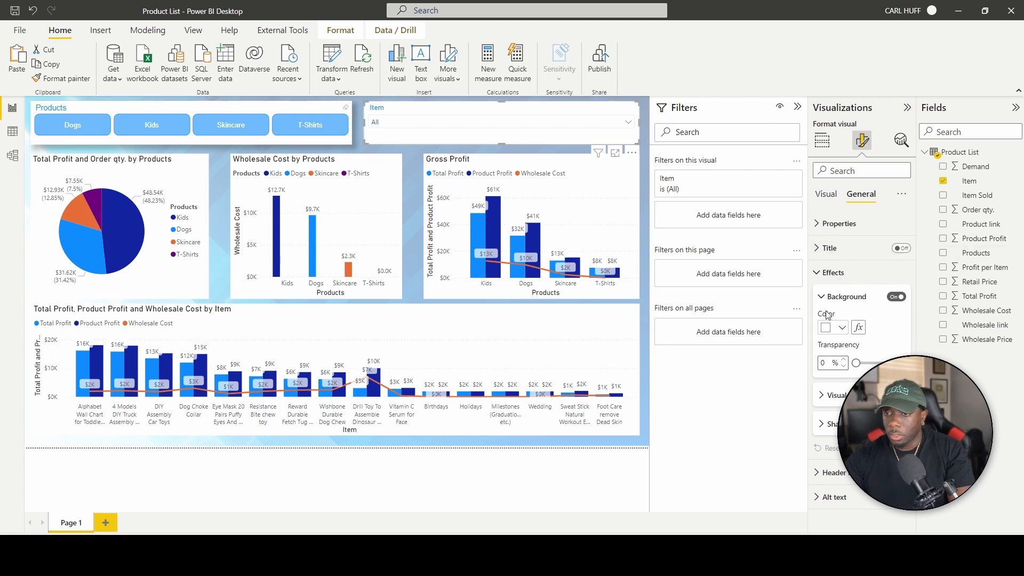
{"action": "left_click", "coordinate": [897, 424]}
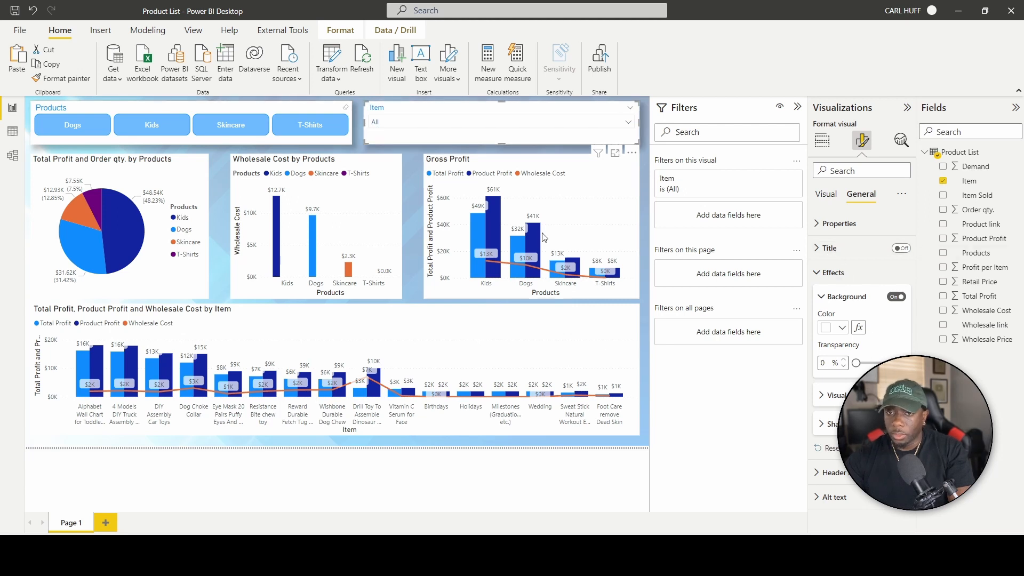
Check the Gross Profit, Wholesale Cost, pie and profit-by-item charts for matching shadows.
{"action": "left_click", "coordinate": [477, 169]}
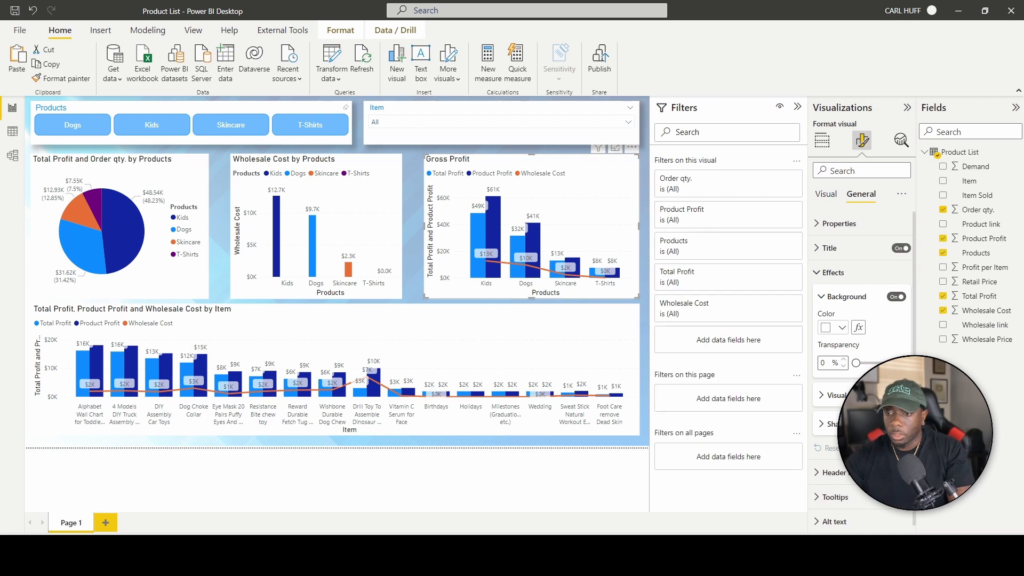
{"action": "left_click", "coordinate": [387, 207]}
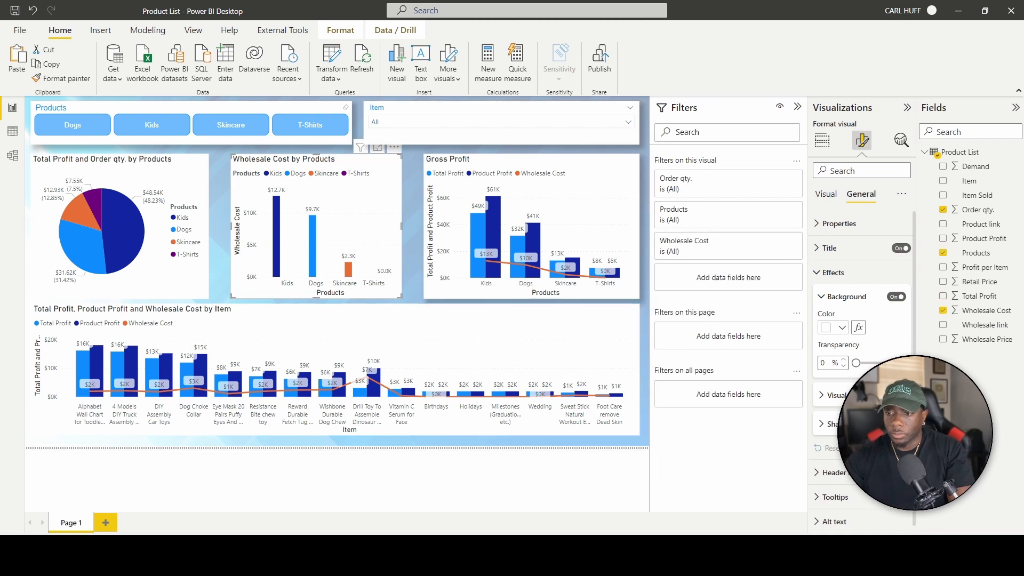
{"action": "left_click", "coordinate": [186, 195]}
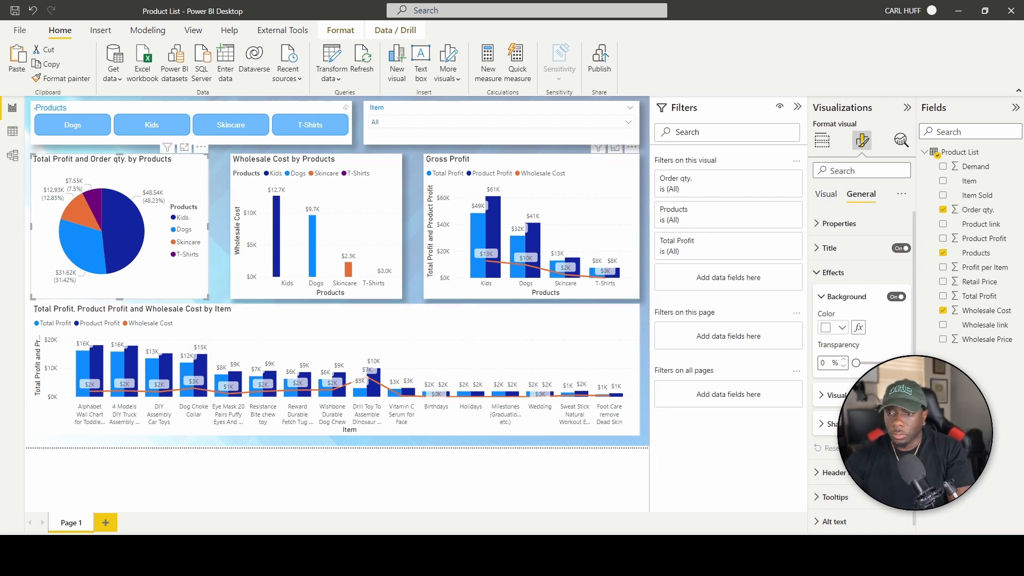
{"action": "left_click", "coordinate": [459, 325]}
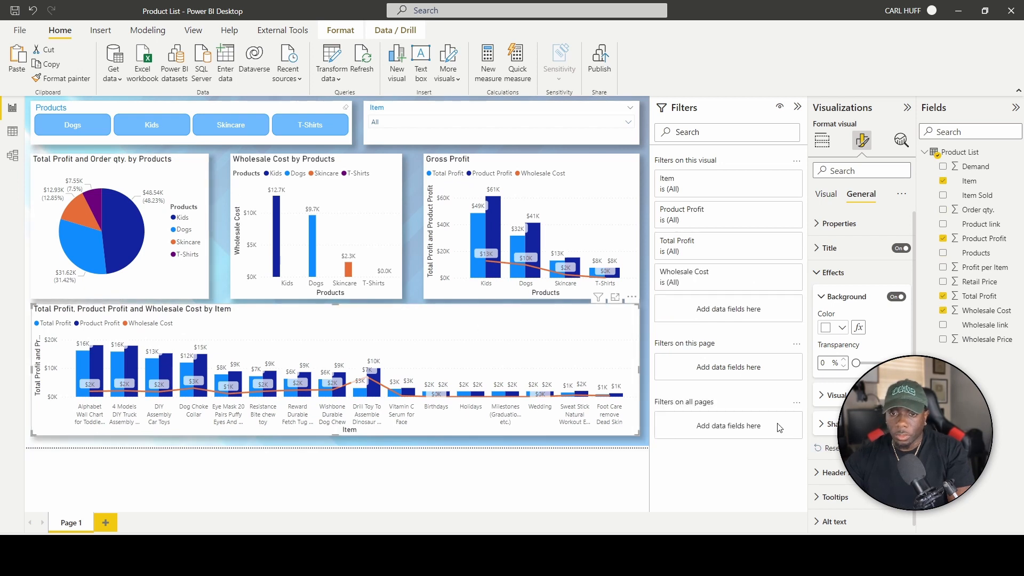
{"action": "left_click", "coordinate": [646, 449]}
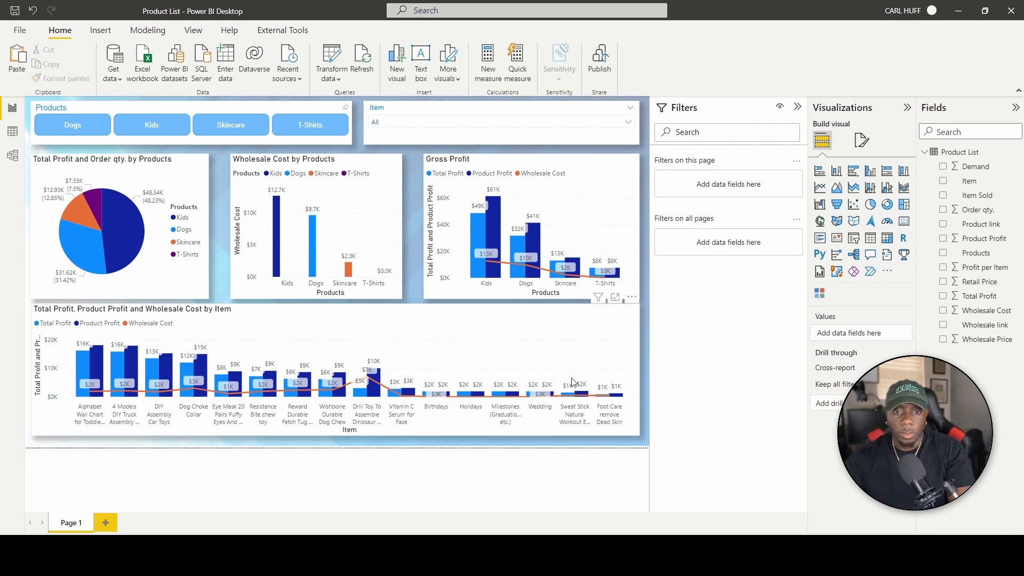
Multi-select the profit-by-item chart, the three top charts and both slicers.
{"action": "left_click", "coordinate": [470, 312]}
{"action": "left_click", "coordinate": [434, 165], "text": "ctrl"}
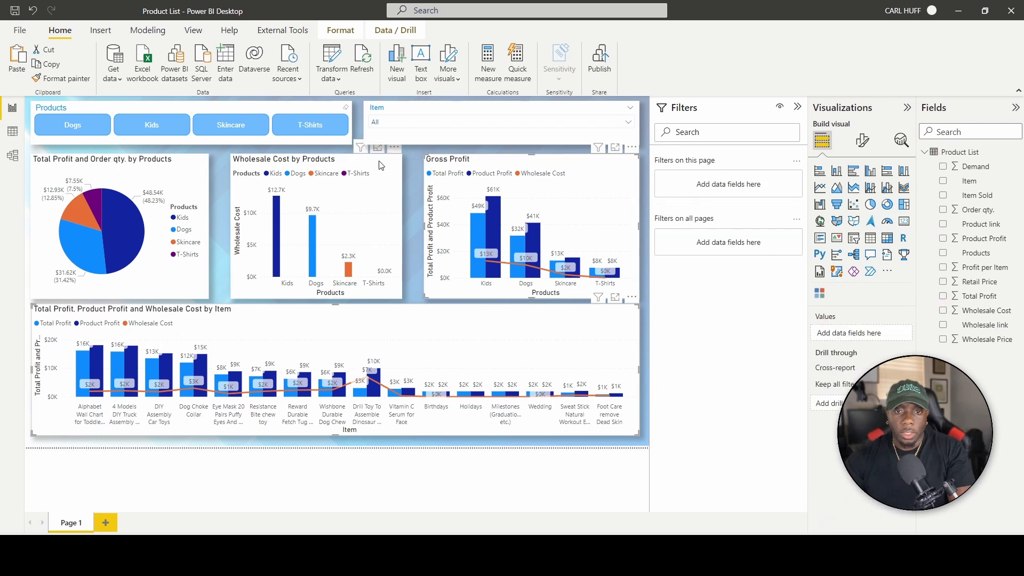
{"action": "left_click", "coordinate": [378, 162], "text": "ctrl"}
{"action": "left_click", "coordinate": [187, 162], "text": "ctrl"}
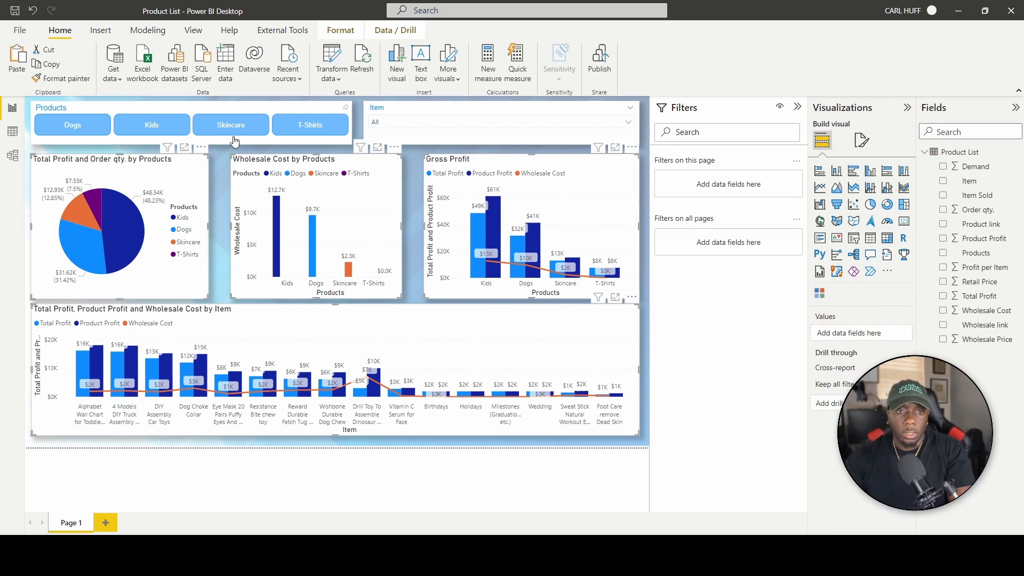
{"action": "left_click", "coordinate": [272, 109], "text": "ctrl"}
{"action": "left_click", "coordinate": [438, 107], "text": "ctrl"}
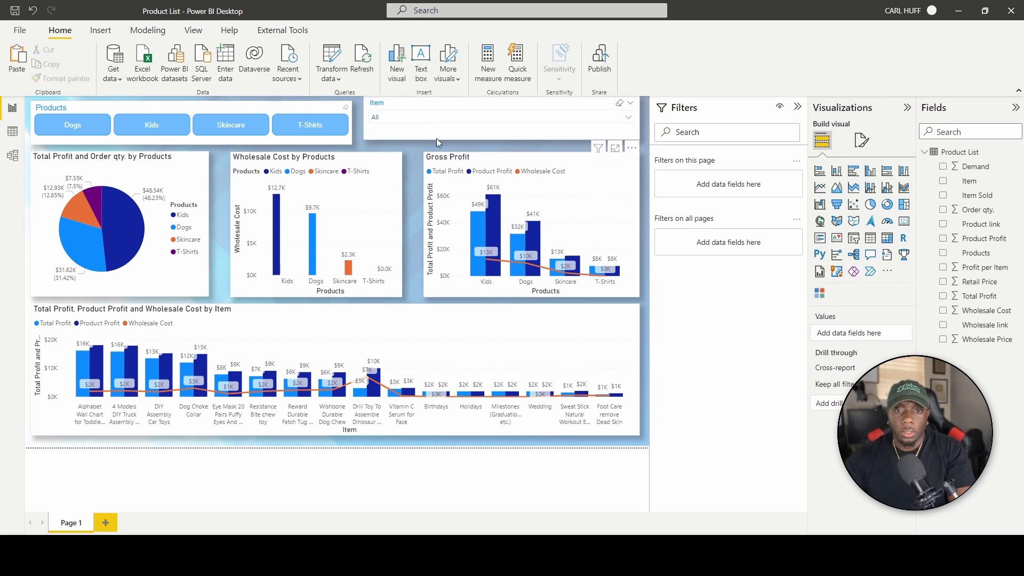
Select the Item slicer with Gross Profit, clear its legend highlight, then select the pie chart.
{"action": "left_click", "coordinate": [524, 137]}
{"action": "left_click", "coordinate": [564, 196], "text": "ctrl"}
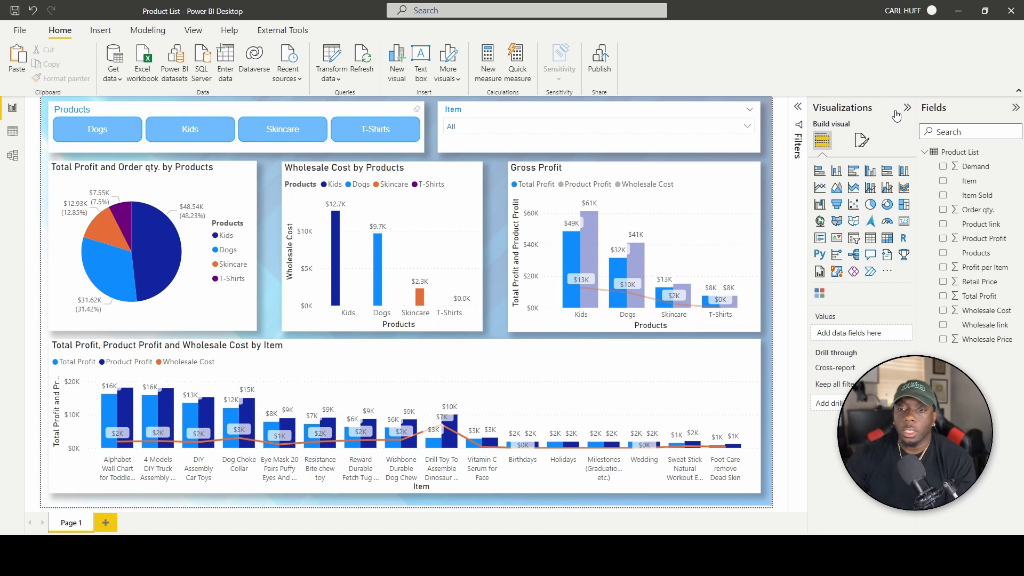
{"action": "left_click", "coordinate": [546, 190]}
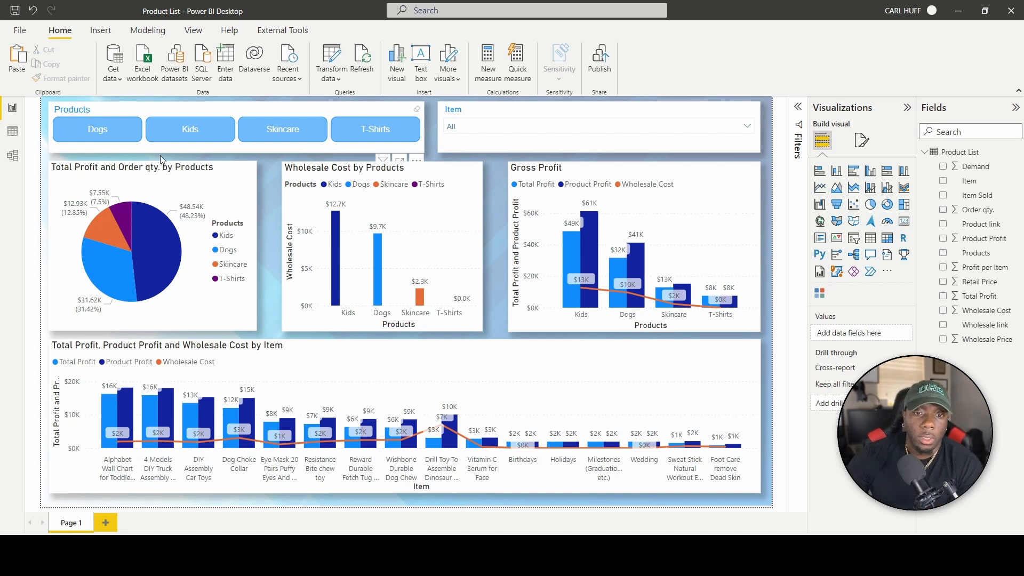
{"action": "left_click", "coordinate": [141, 236]}
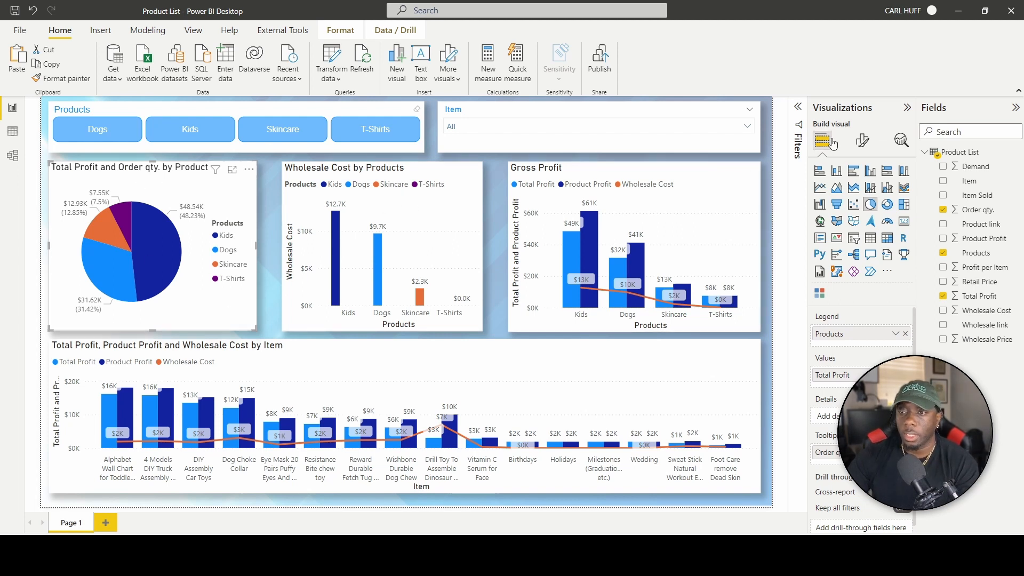
Set the pie chart's Skincare slice to light blue and T-Shirts slice to grey.
{"action": "left_click", "coordinate": [863, 142]}
{"action": "left_click", "coordinate": [842, 366]}
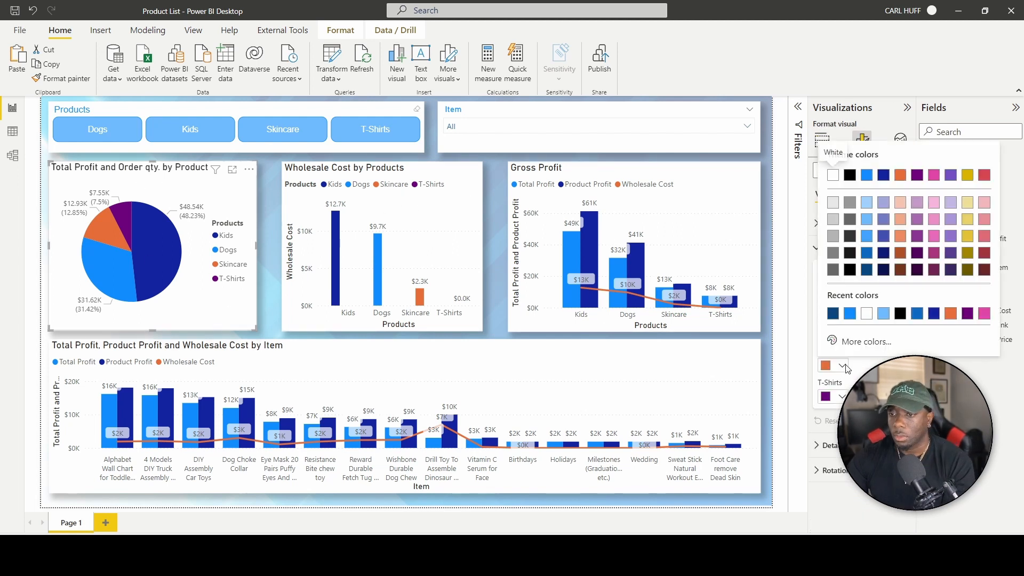
{"action": "left_click", "coordinate": [866, 203]}
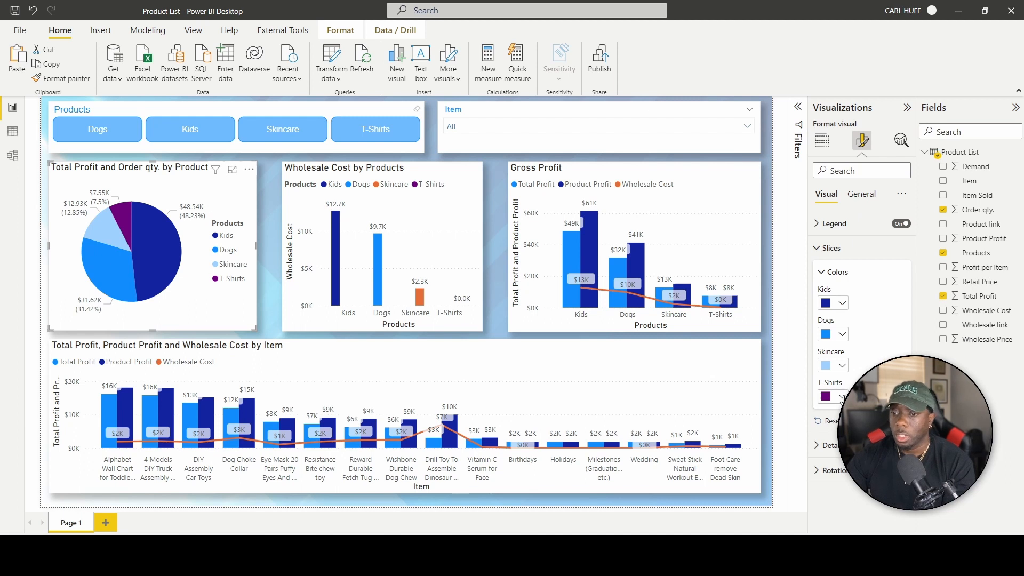
{"action": "left_click", "coordinate": [842, 397]}
{"action": "left_click", "coordinate": [872, 211]}
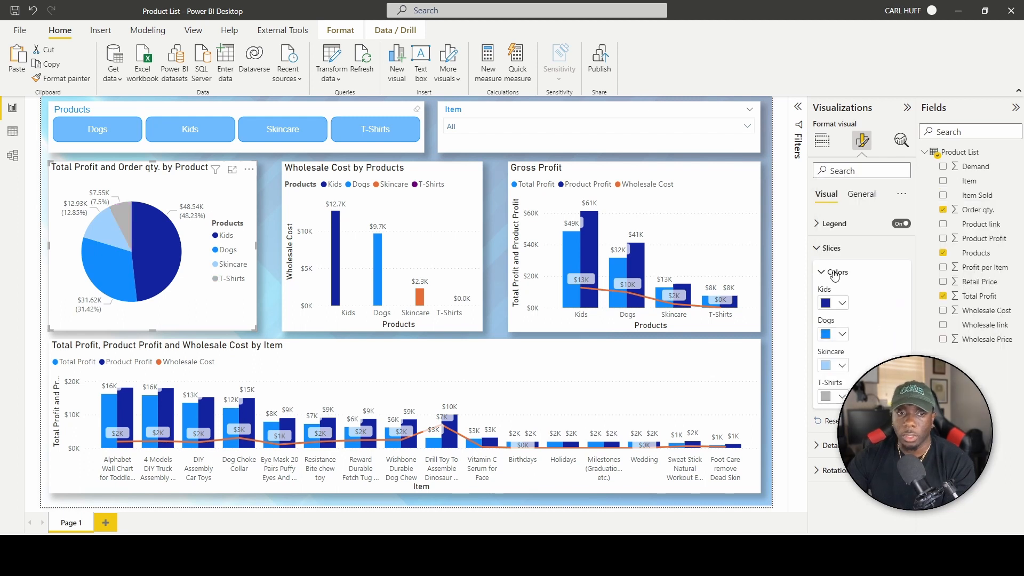
{"action": "left_click", "coordinate": [843, 369]}
{"action": "left_click", "coordinate": [727, 213]}
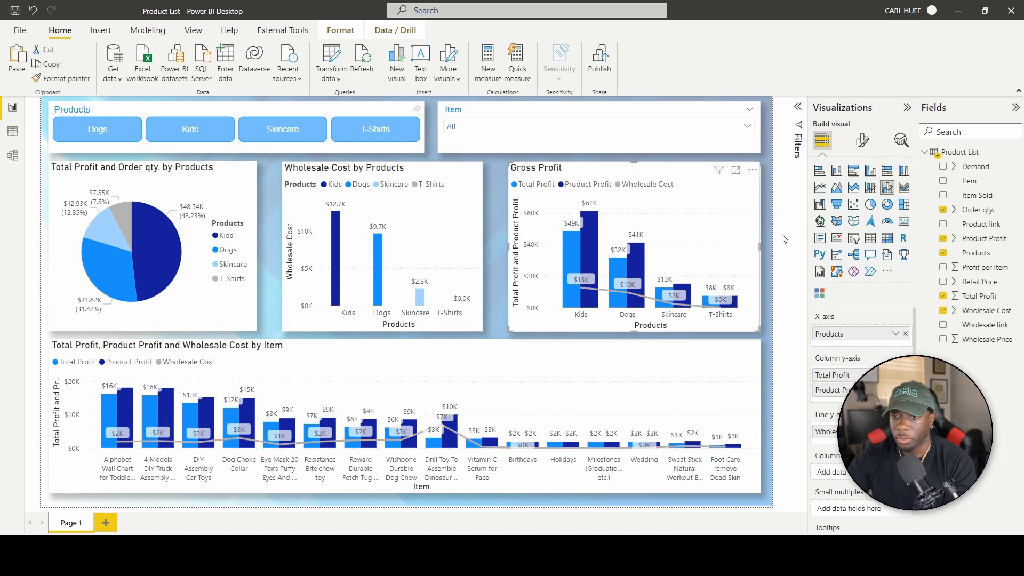
Set the Gross Profit chart's Wholesale Cost line colour to black.
{"action": "left_click", "coordinate": [862, 140]}
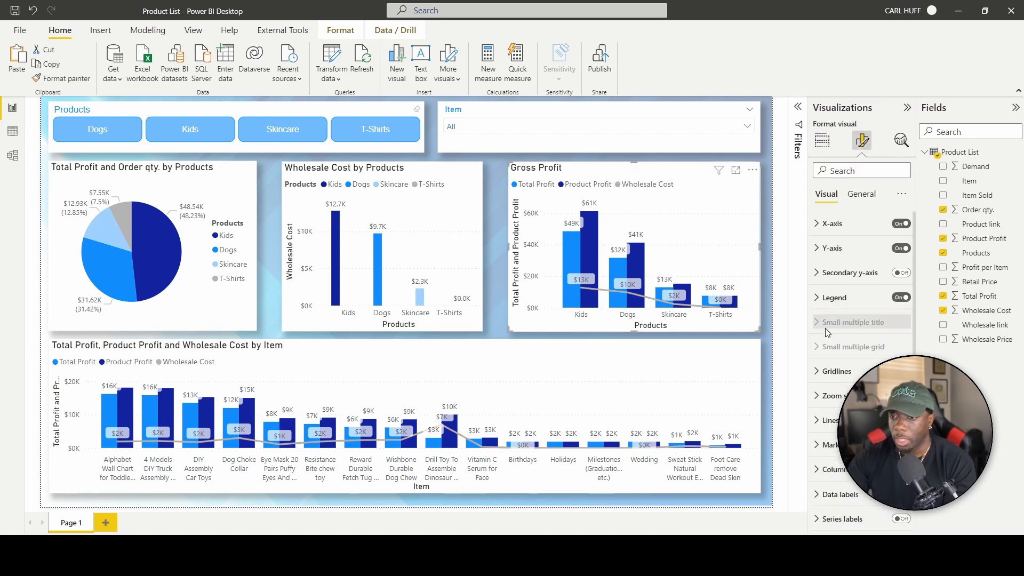
{"action": "left_click", "coordinate": [828, 420]}
{"action": "scroll", "coordinate": [840, 368], "scroll_direction": "down", "scroll_amount": 3}
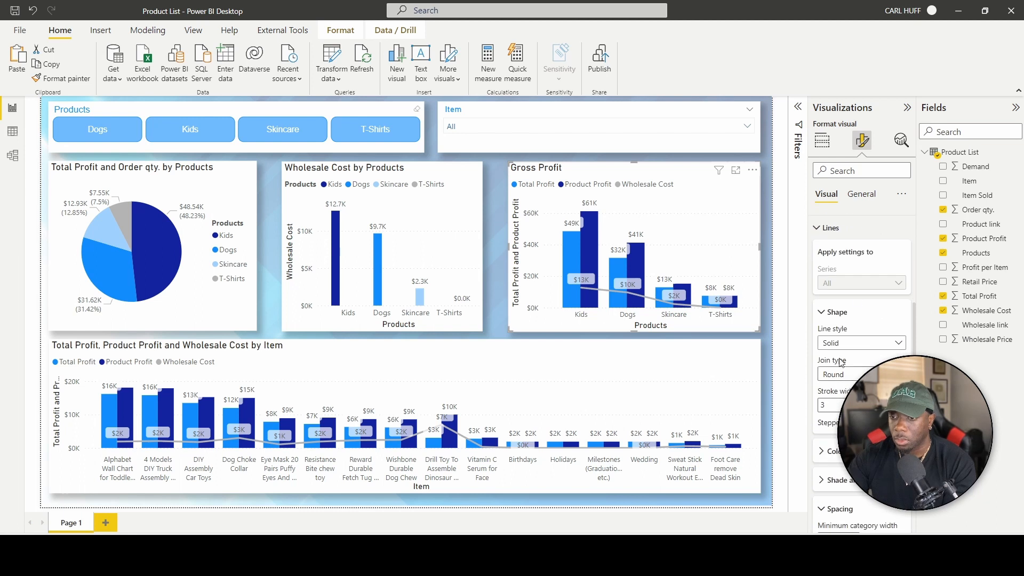
{"action": "scroll", "coordinate": [841, 364], "scroll_direction": "down", "scroll_amount": 2}
{"action": "left_click", "coordinate": [840, 360]}
{"action": "left_click", "coordinate": [842, 388]}
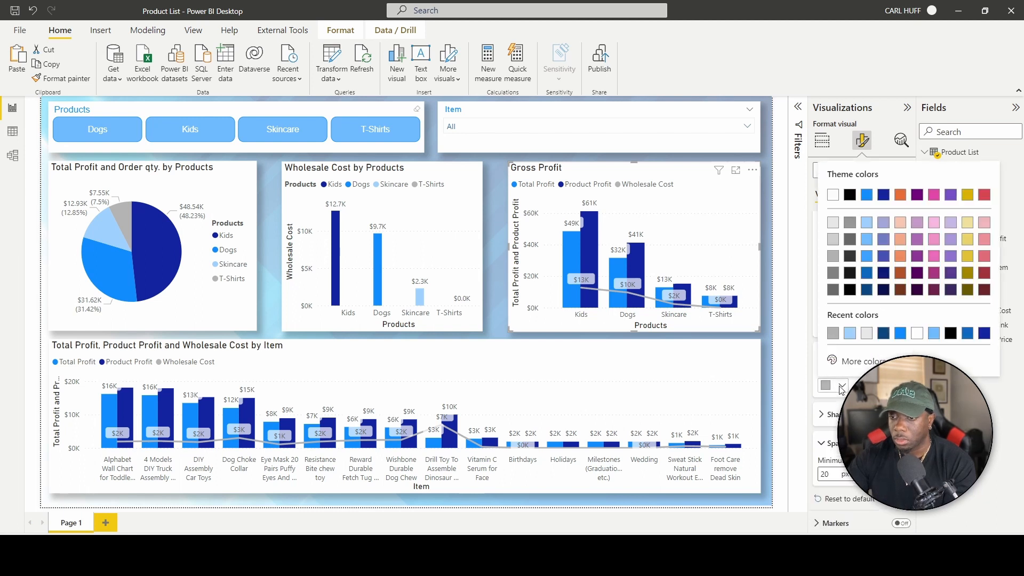
{"action": "left_click", "coordinate": [850, 195]}
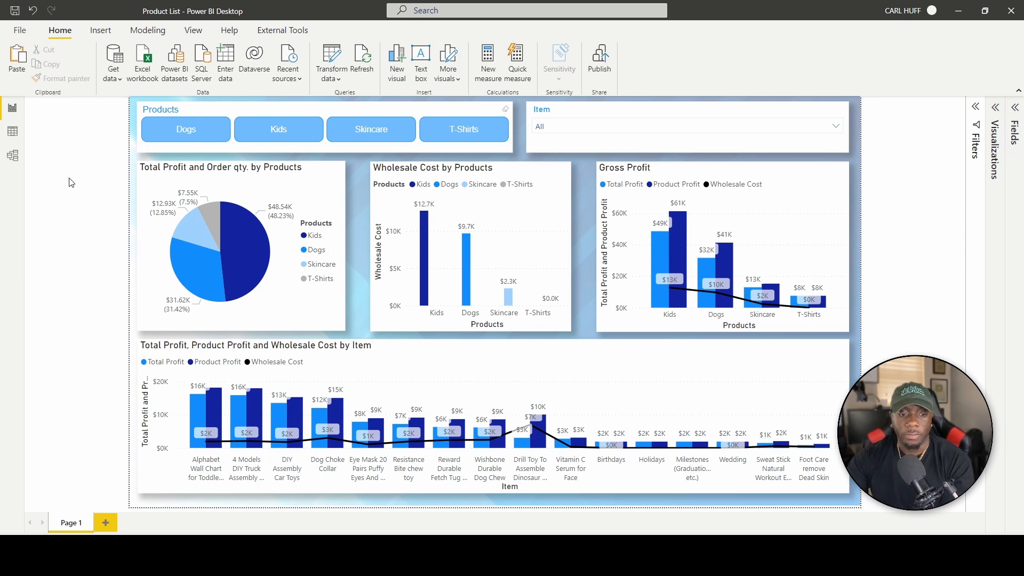
Rename the Page 1 tab to 'Product List'.
{"action": "right_click", "coordinate": [67, 529]}
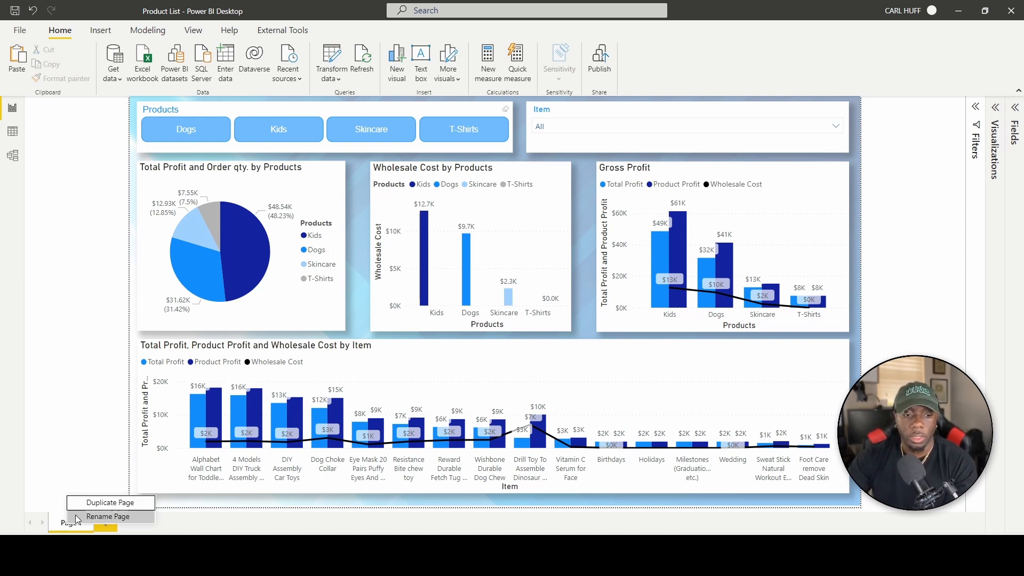
{"action": "left_click", "coordinate": [95, 521]}
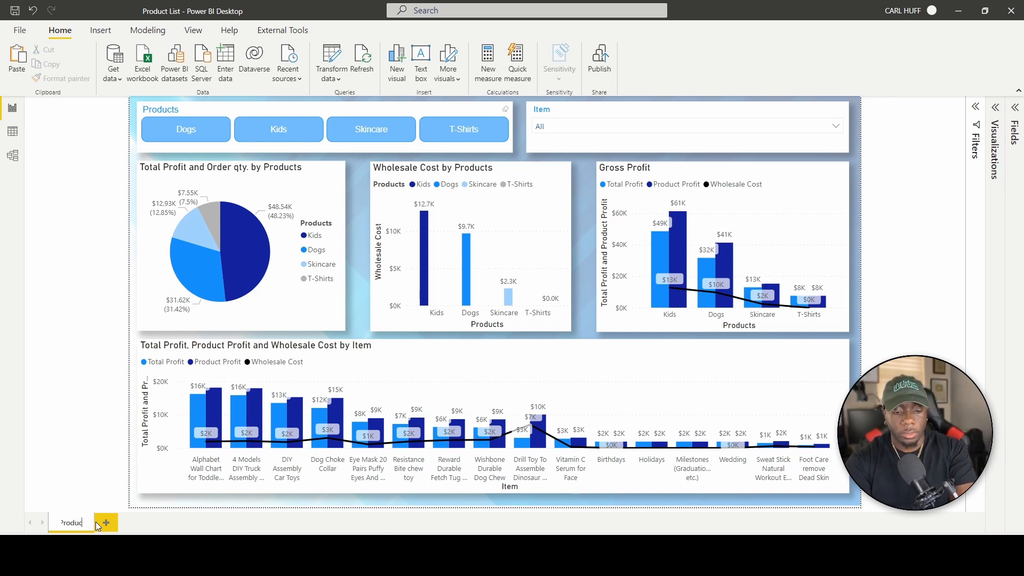
{"action": "type", "text": "Product List"}
{"action": "key", "text": "Return"}
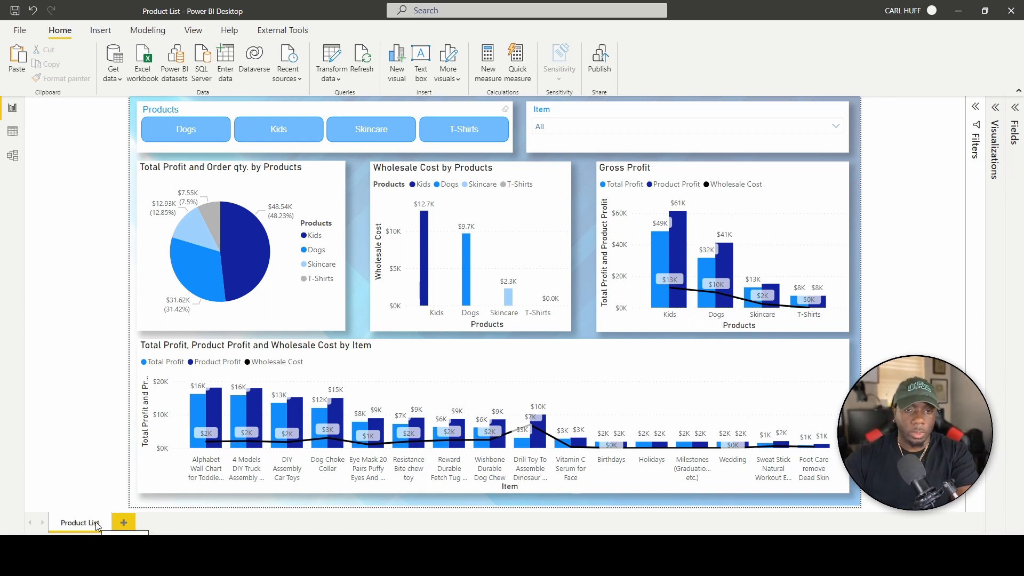
{"action": "left_click", "coordinate": [610, 71]}
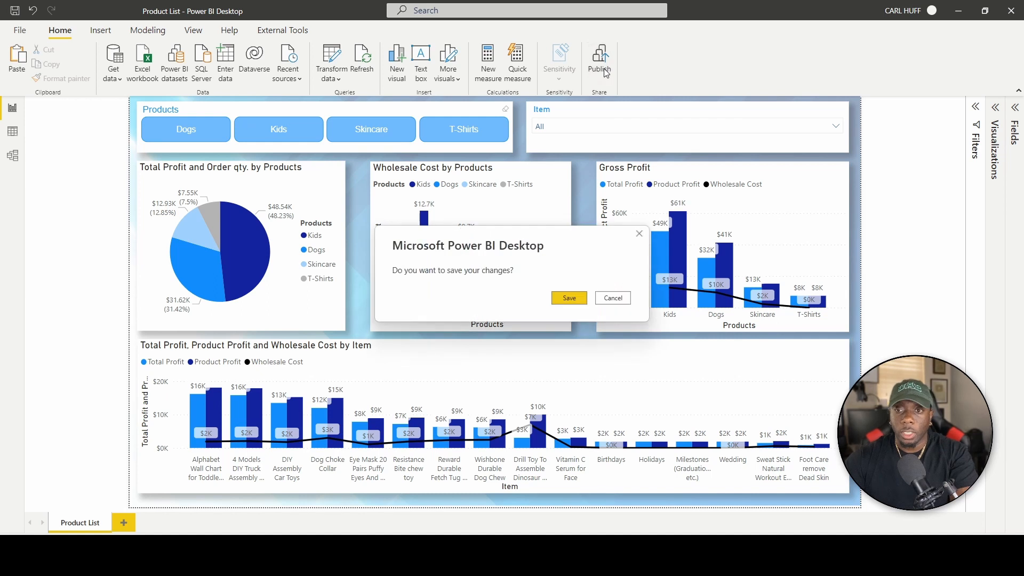
Save the report and publish it to the Product List workspace, dismissing the success message.
{"action": "left_click", "coordinate": [569, 299]}
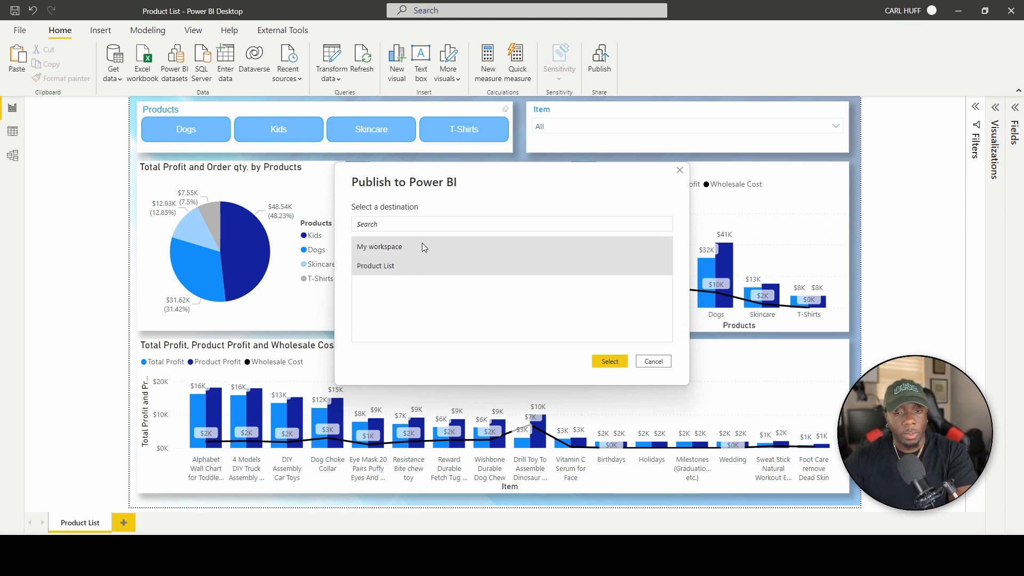
{"action": "left_click", "coordinate": [610, 361]}
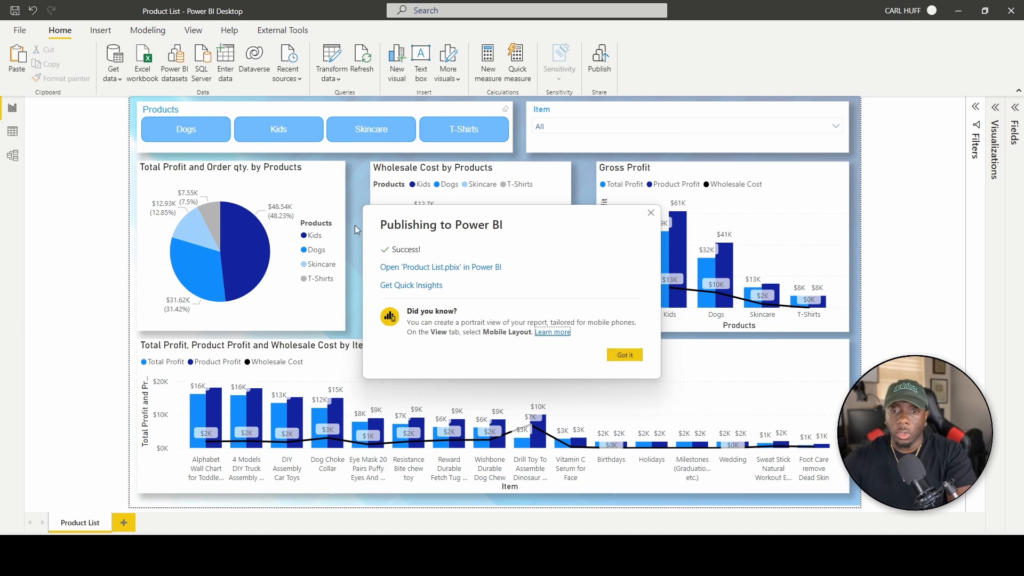
{"action": "left_click", "coordinate": [627, 356]}
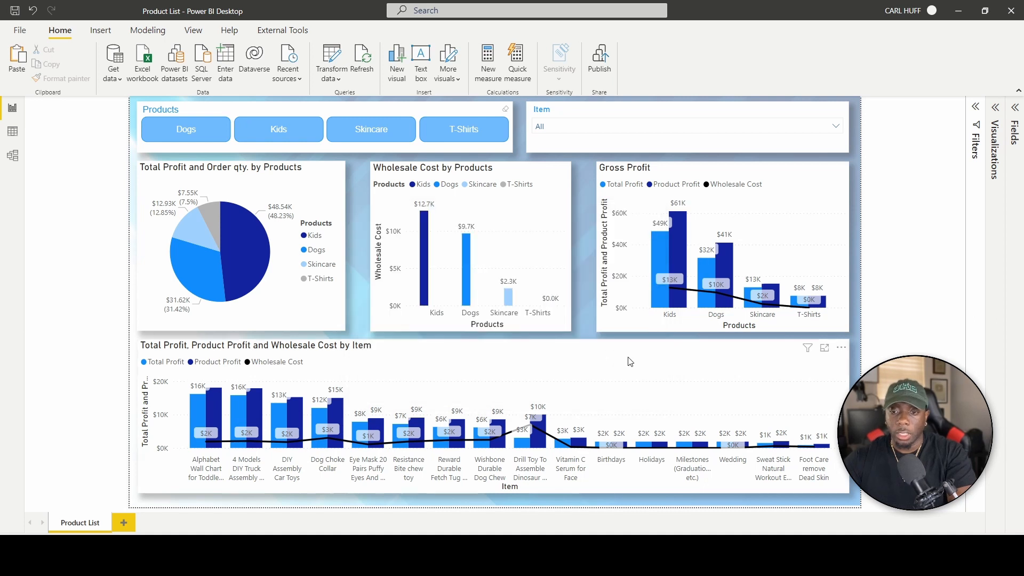
Reload the Product List workspace page in Chrome and close the Subscriptions tab.
{"action": "left_click", "coordinate": [765, 555]}
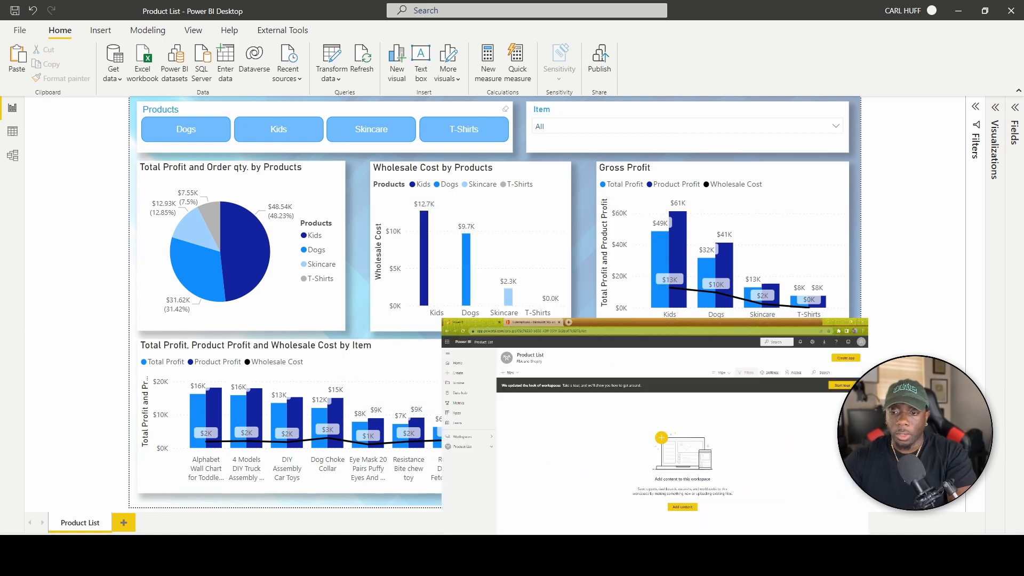
{"action": "left_click", "coordinate": [299, 28]}
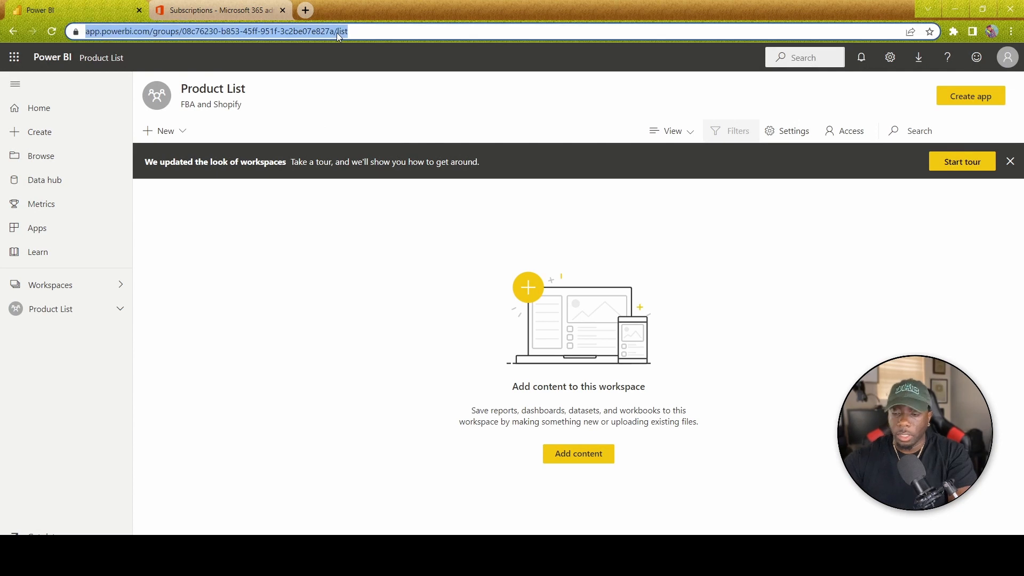
{"action": "key", "text": "Return"}
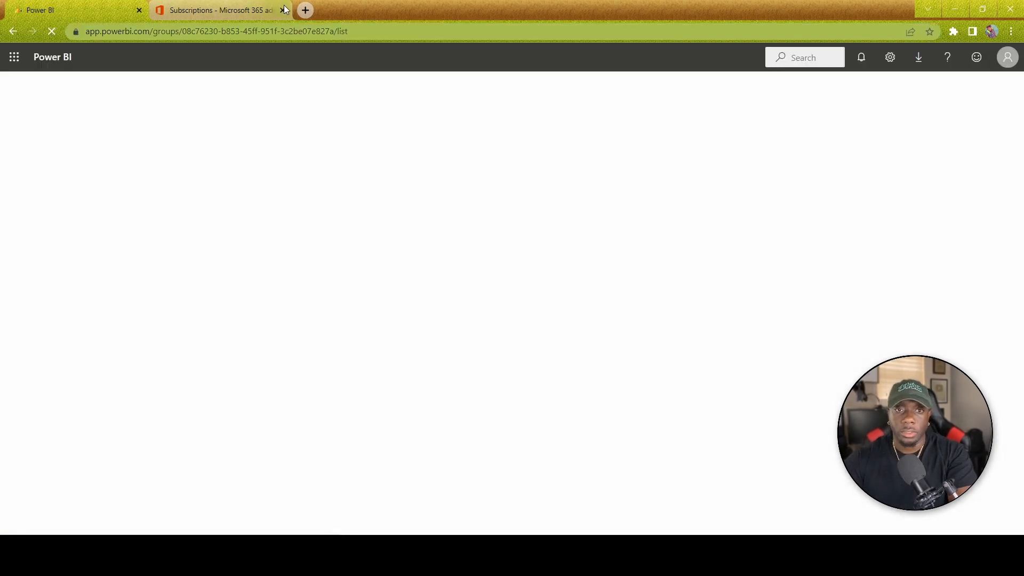
{"action": "left_click", "coordinate": [282, 10]}
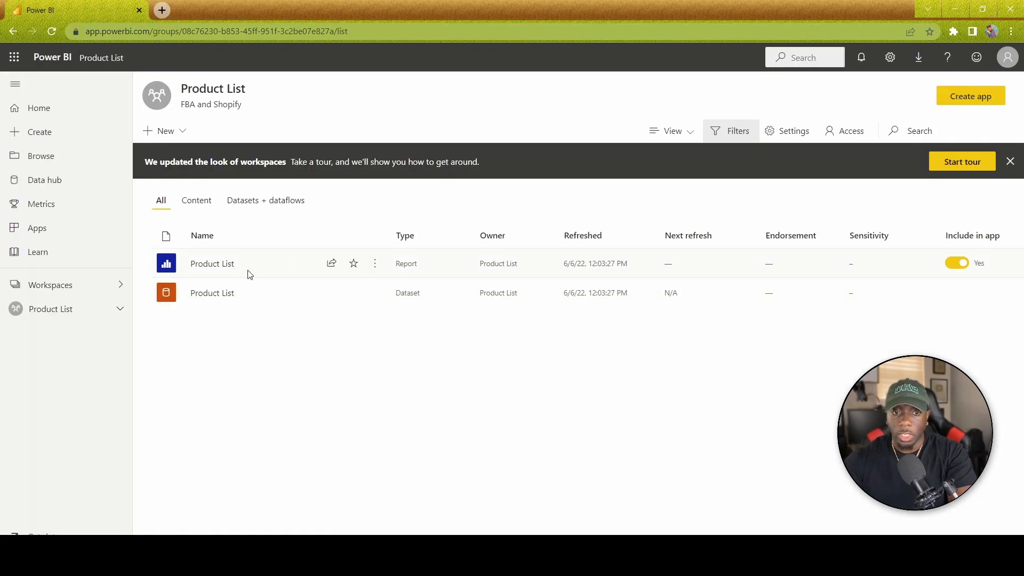
Open the Product List report, test the Dogs and Kids slicer filters, then return to the workspace.
{"action": "left_click", "coordinate": [217, 265]}
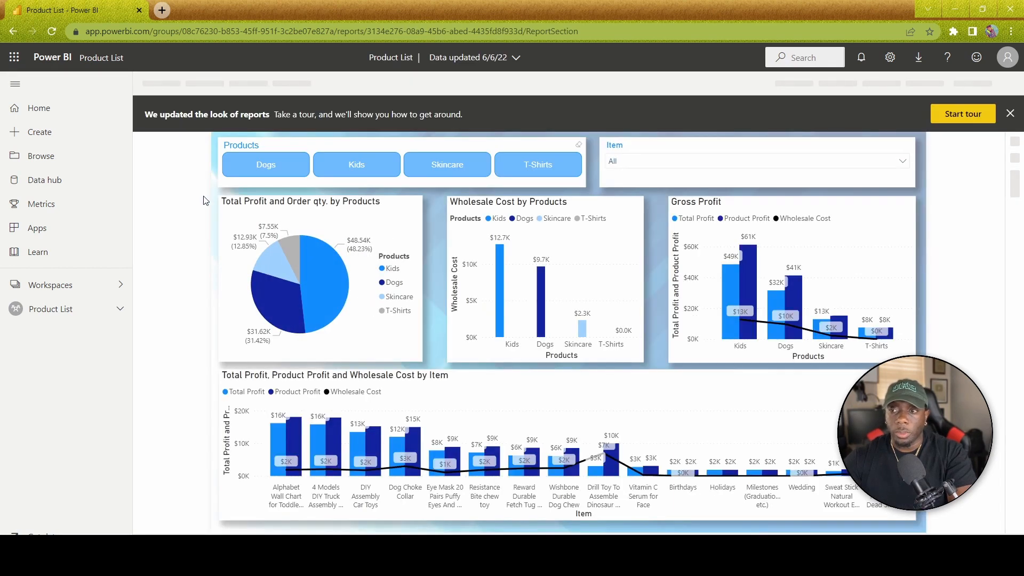
{"action": "left_click", "coordinate": [1011, 113]}
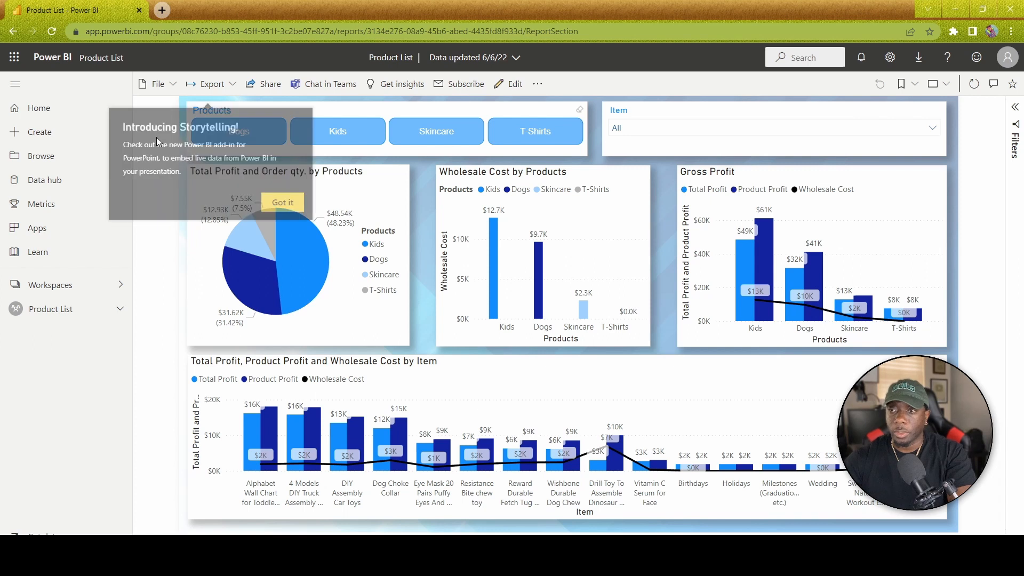
{"action": "left_click", "coordinate": [280, 202]}
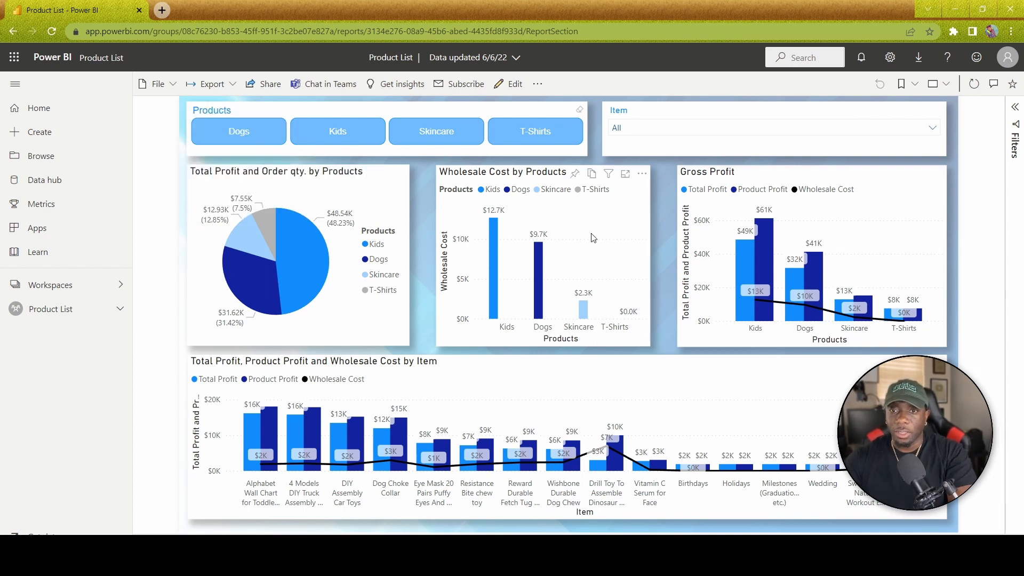
{"action": "left_click", "coordinate": [247, 137]}
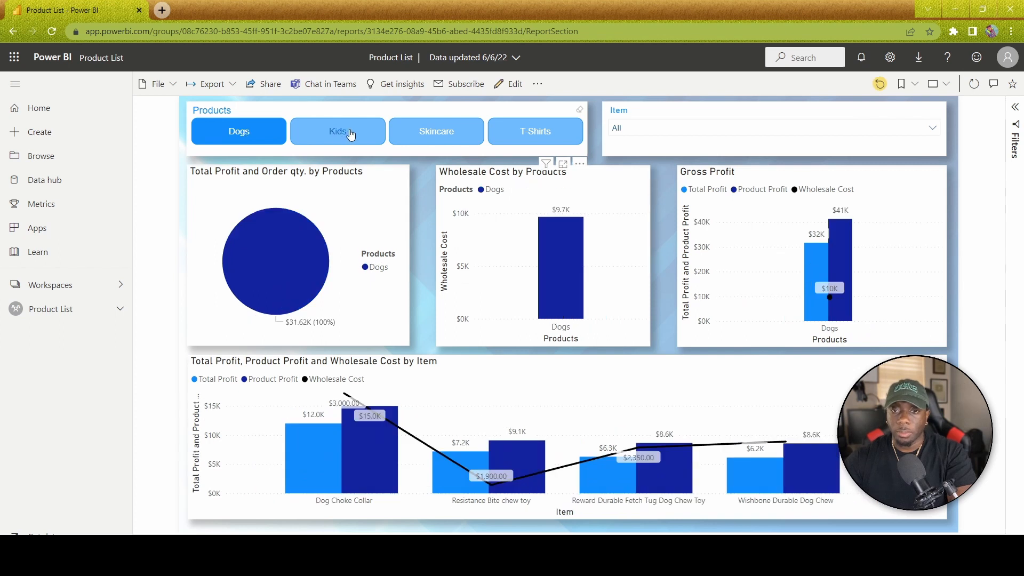
{"action": "left_click", "coordinate": [351, 134]}
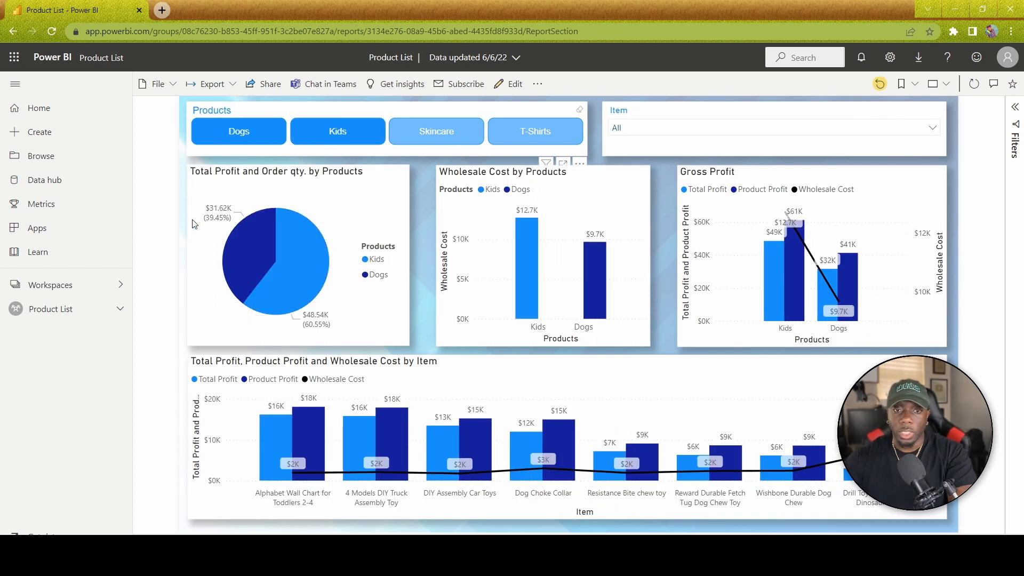
{"action": "left_click", "coordinate": [347, 130]}
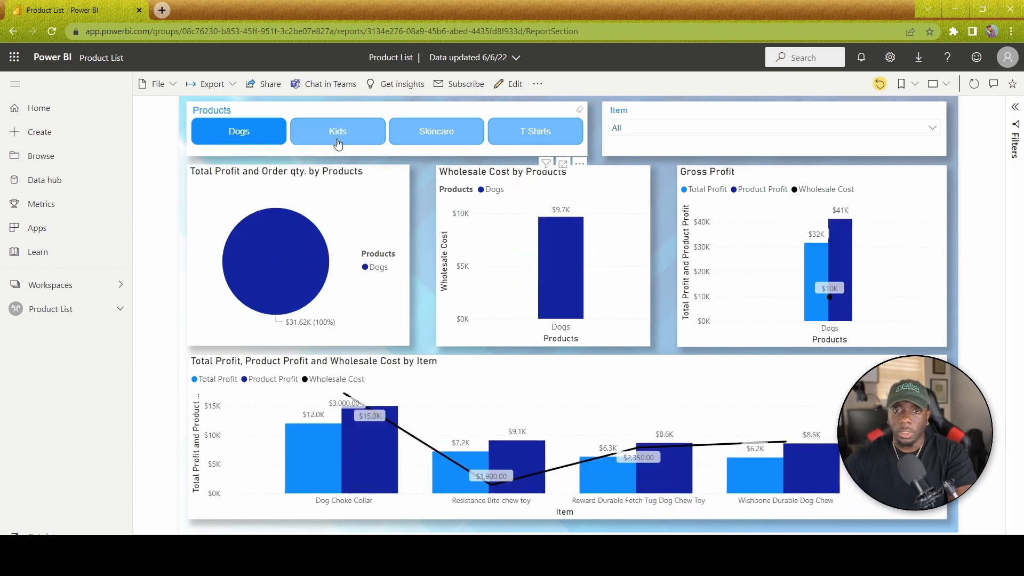
{"action": "left_click", "coordinate": [238, 133]}
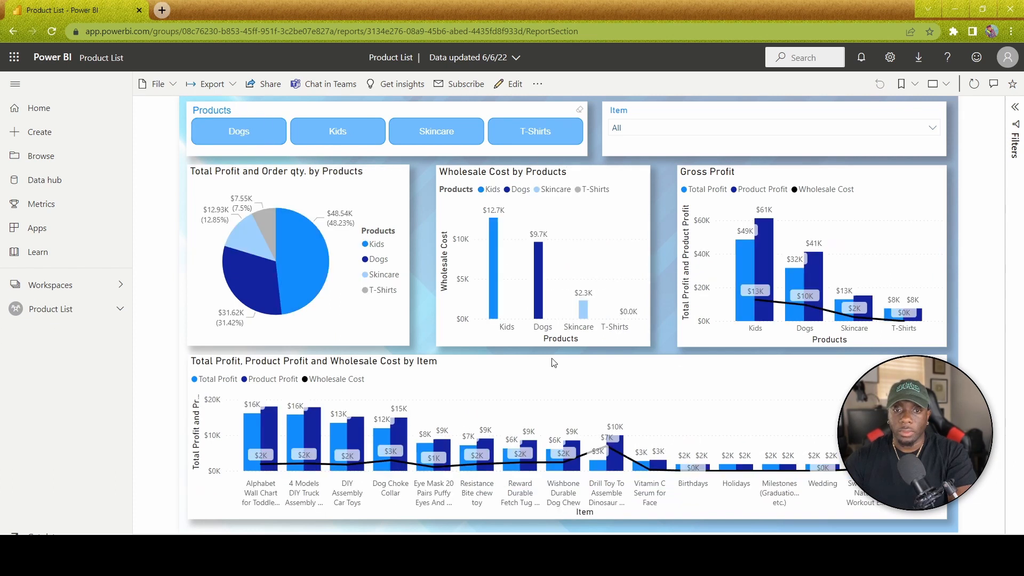
{"action": "left_click", "coordinate": [85, 314]}
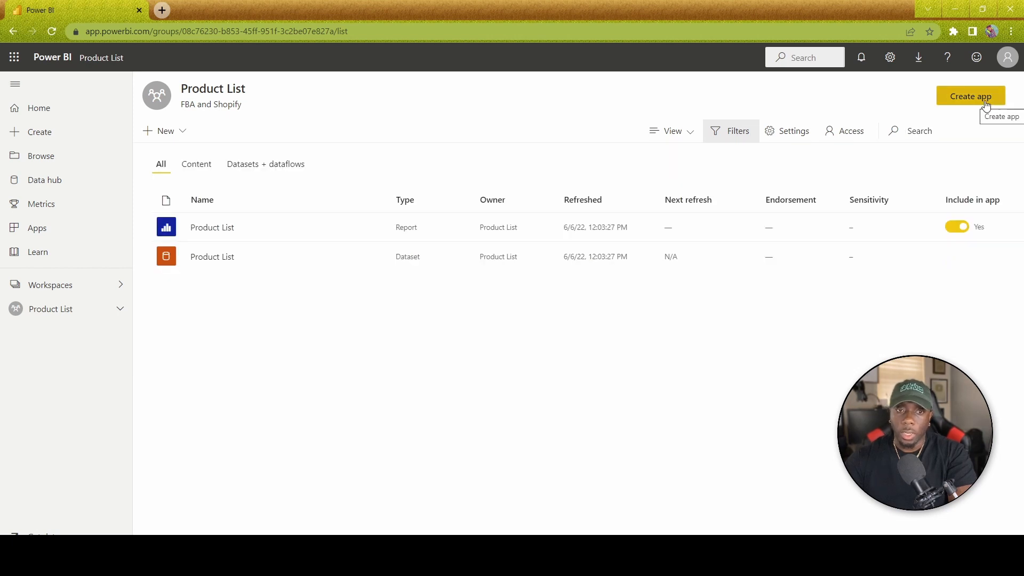
Create an app with description 'FBA and Shopify' and a bright blue theme colour.
{"action": "left_click", "coordinate": [986, 102]}
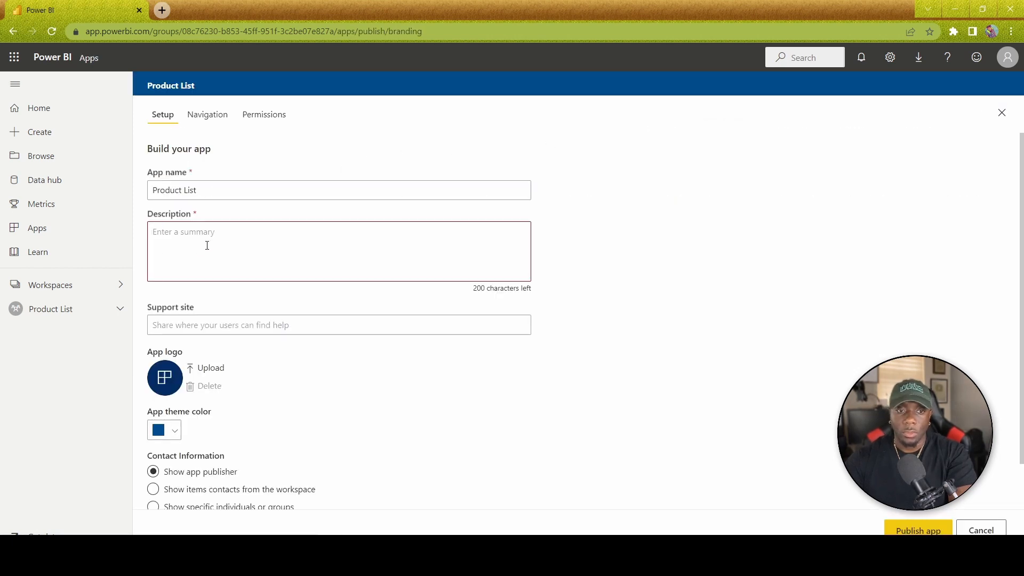
{"action": "left_click", "coordinate": [205, 246]}
{"action": "type", "text": "FBA"}
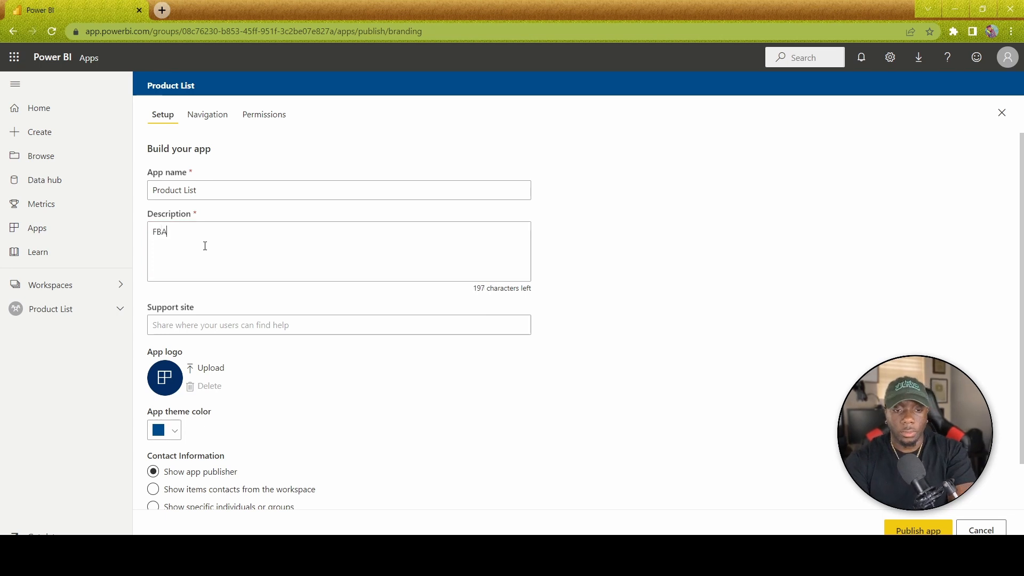
{"action": "type", "text": "Shopify"}
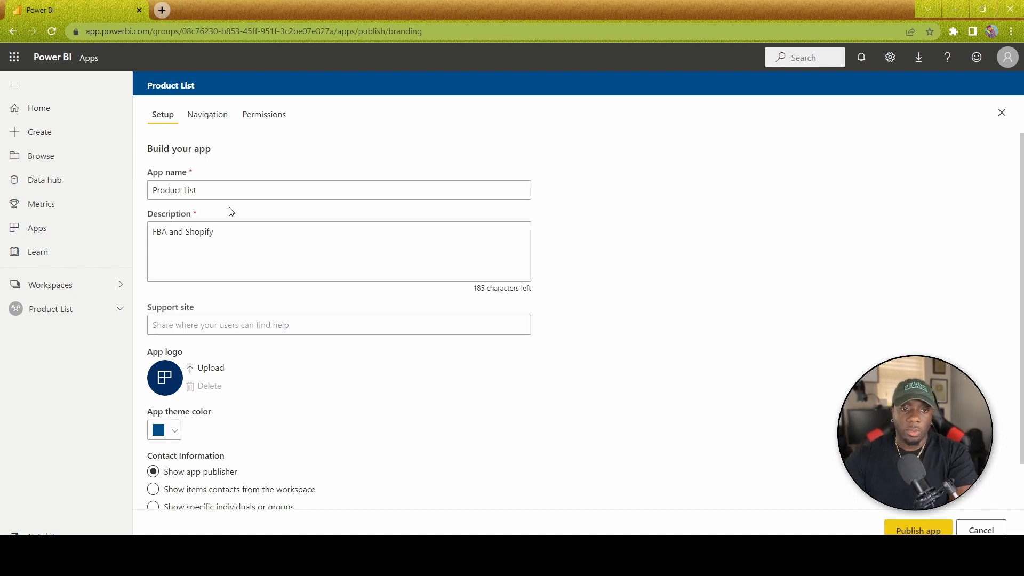
{"action": "scroll", "coordinate": [273, 409], "scroll_direction": "down", "scroll_amount": 1}
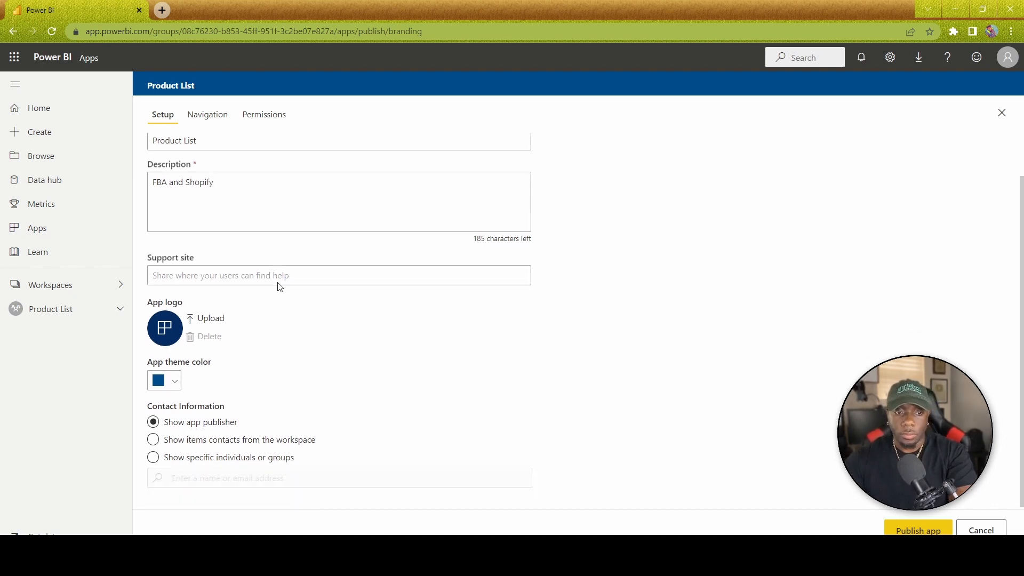
{"action": "scroll", "coordinate": [286, 366], "scroll_direction": "up", "scroll_amount": 1}
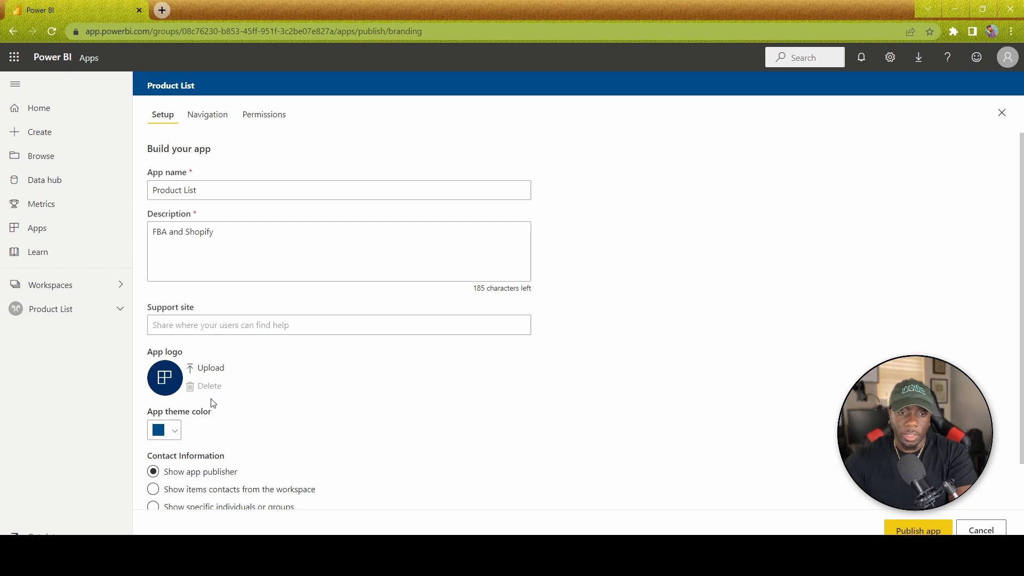
{"action": "left_click", "coordinate": [173, 437]}
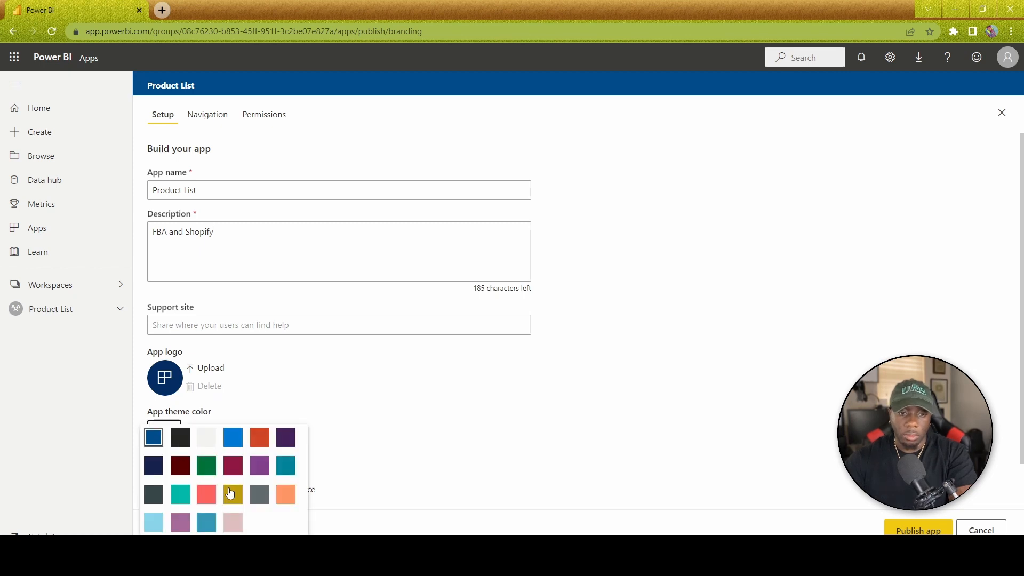
{"action": "left_click", "coordinate": [229, 445]}
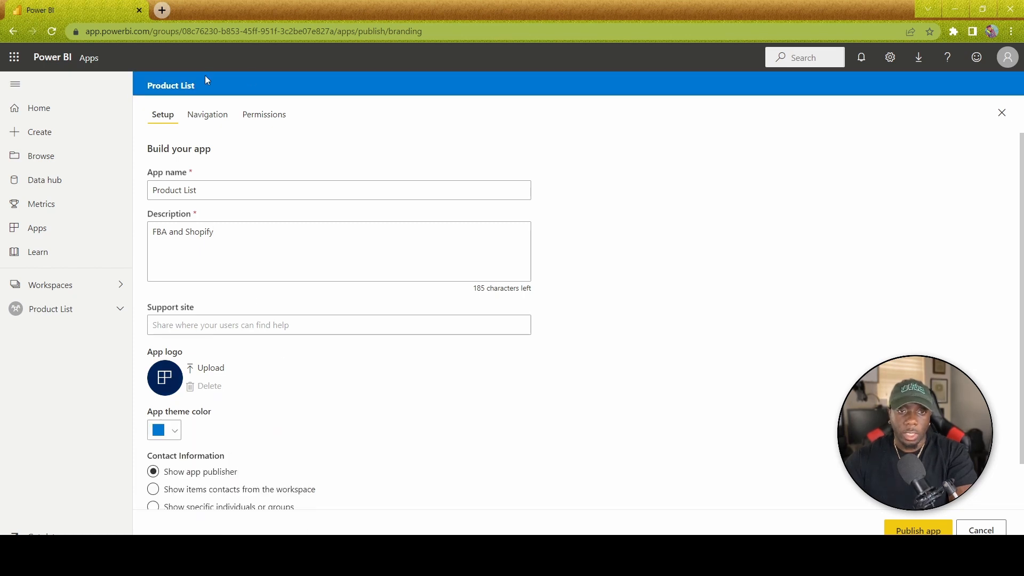
Grant the entire organization access to the app and remove dataset Build permission.
{"action": "left_click", "coordinate": [219, 120]}
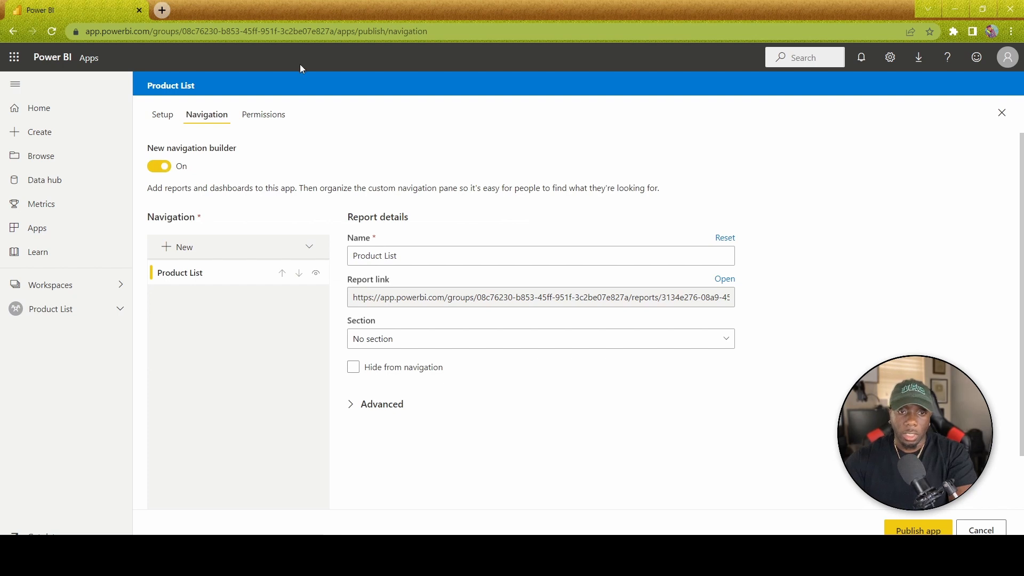
{"action": "left_click", "coordinate": [273, 120]}
{"action": "left_click", "coordinate": [194, 171]}
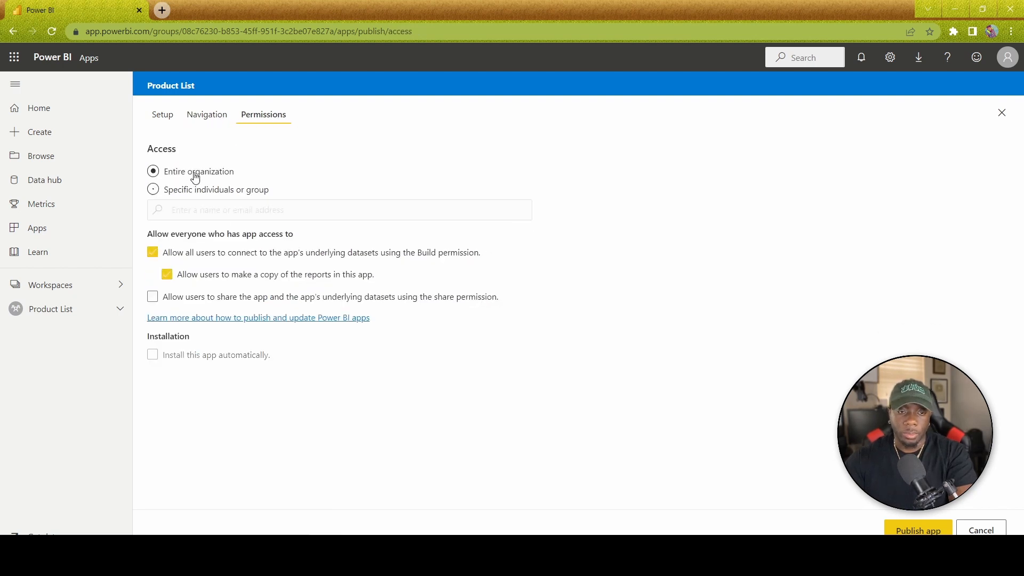
{"action": "left_click", "coordinate": [193, 191]}
{"action": "left_click", "coordinate": [195, 173]}
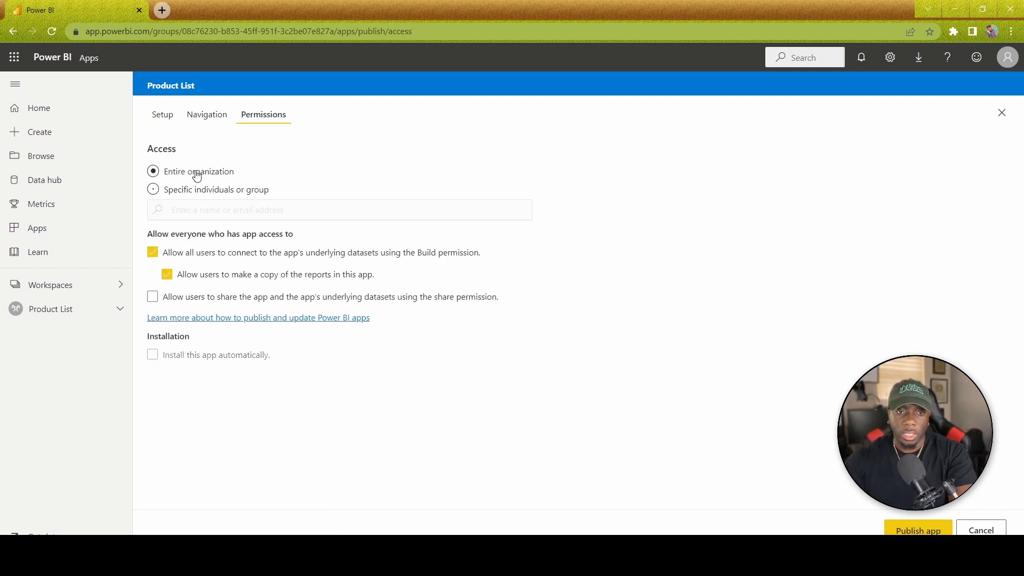
{"action": "left_click", "coordinate": [154, 253]}
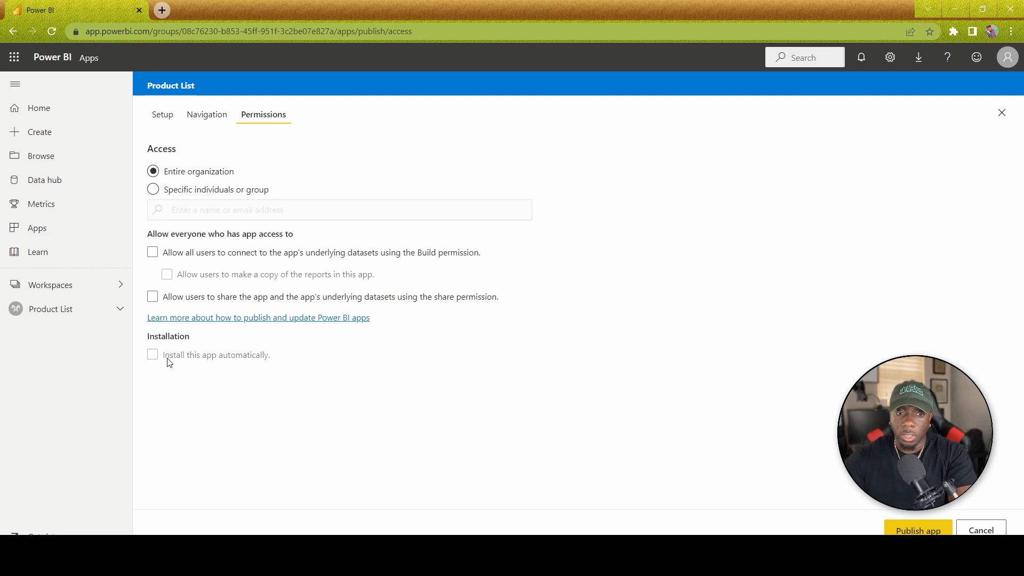
Publish the Product List app, confirm it, and go to the newly published app.
{"action": "left_click", "coordinate": [915, 529]}
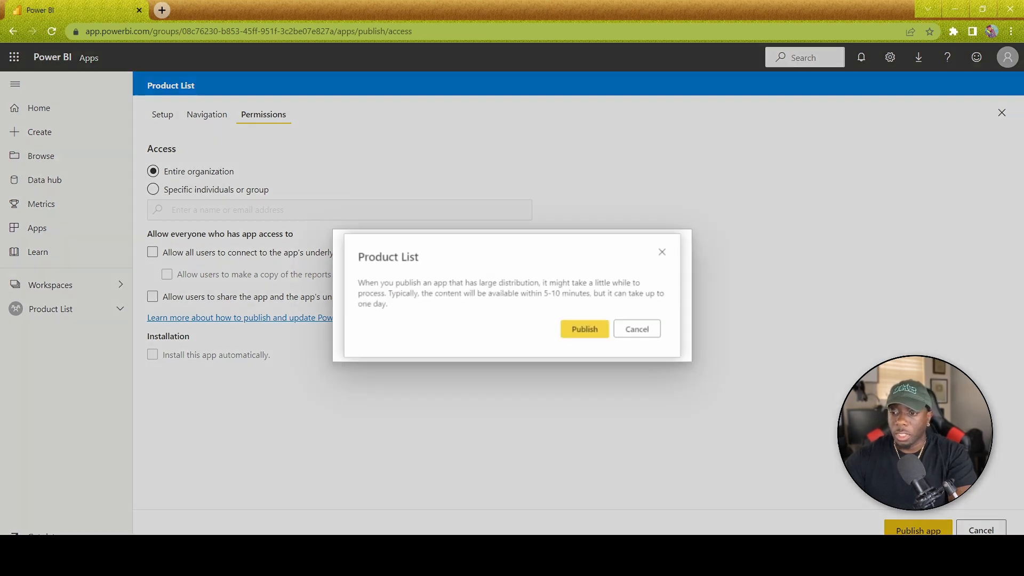
{"action": "left_click", "coordinate": [581, 331]}
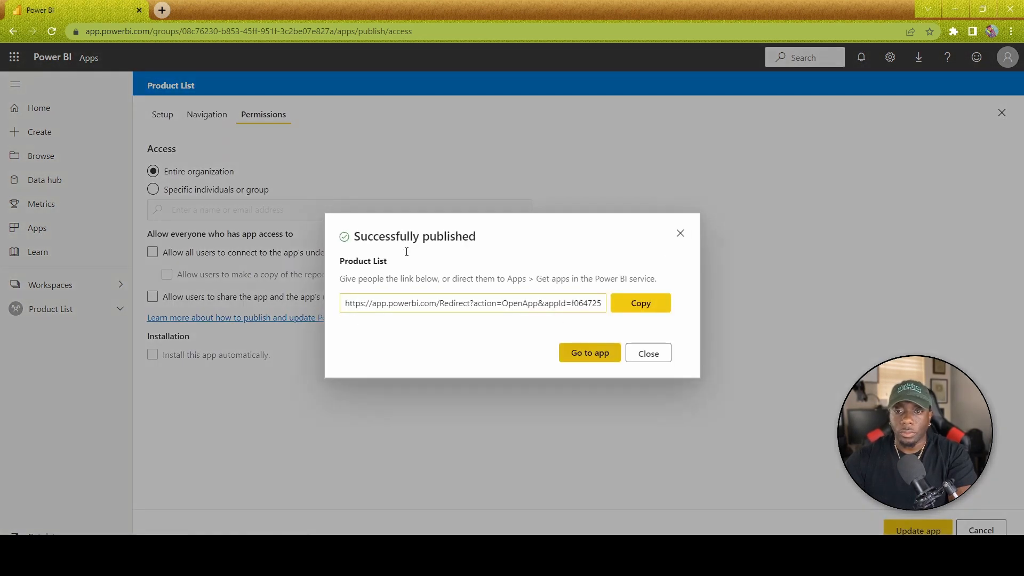
{"action": "left_click", "coordinate": [589, 354]}
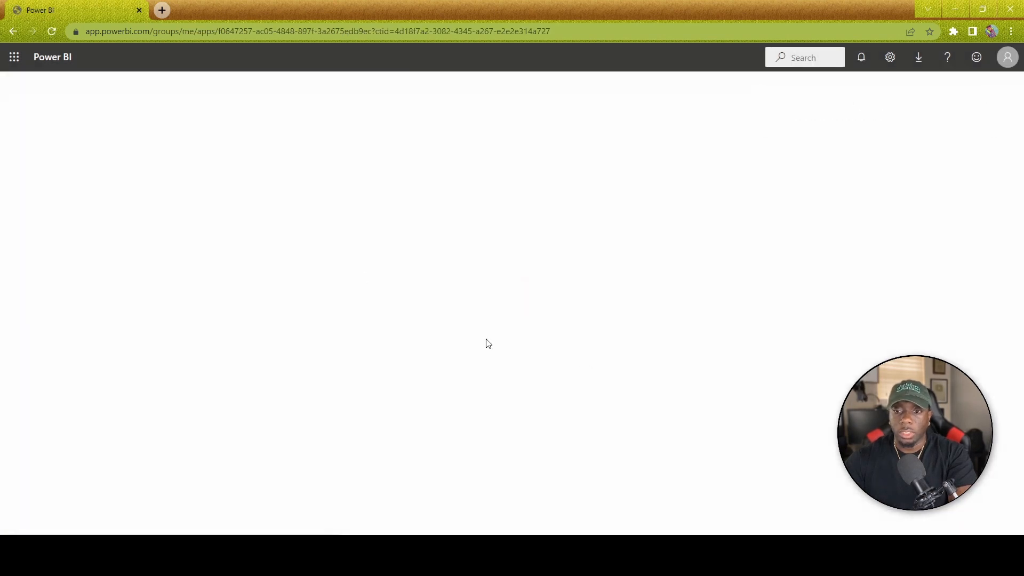